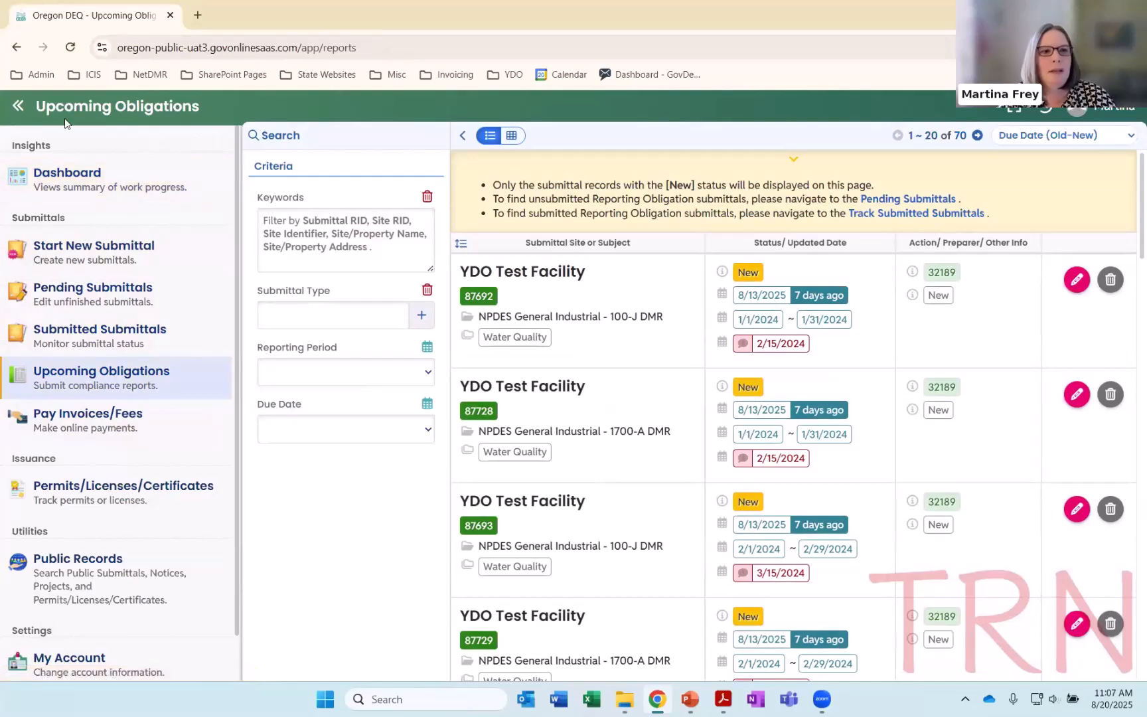
Collapse the navigation sidebar and filter the upcoming obligations by a custom reporting period from 06/01/2025 to 06/30/2025
{"action": "left_click", "coordinate": [22, 111]}
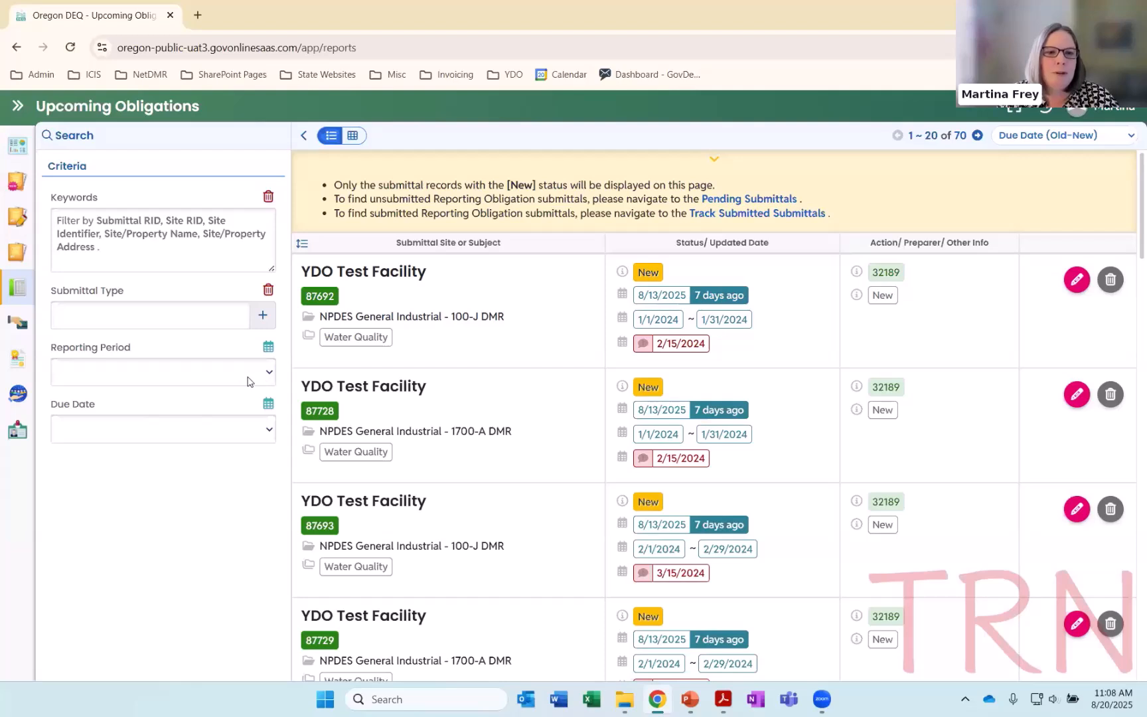
{"action": "left_click", "coordinate": [268, 348]}
{"action": "left_click", "coordinate": [72, 374]}
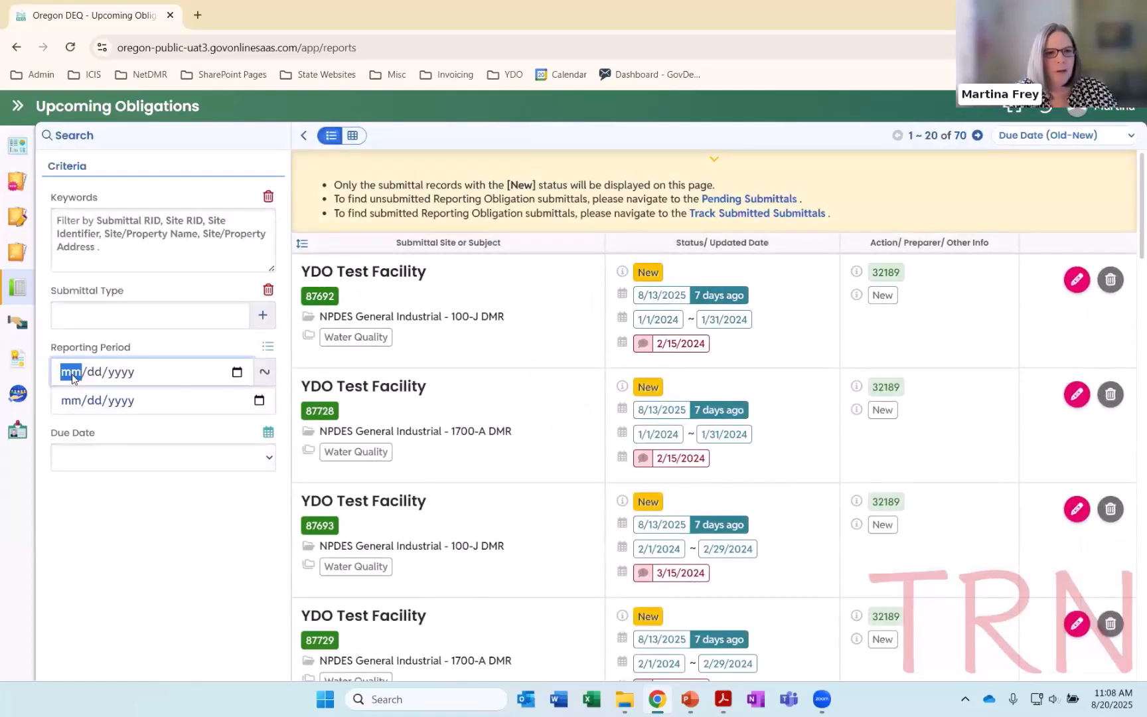
{"action": "type", "text": "06/01/2025"}
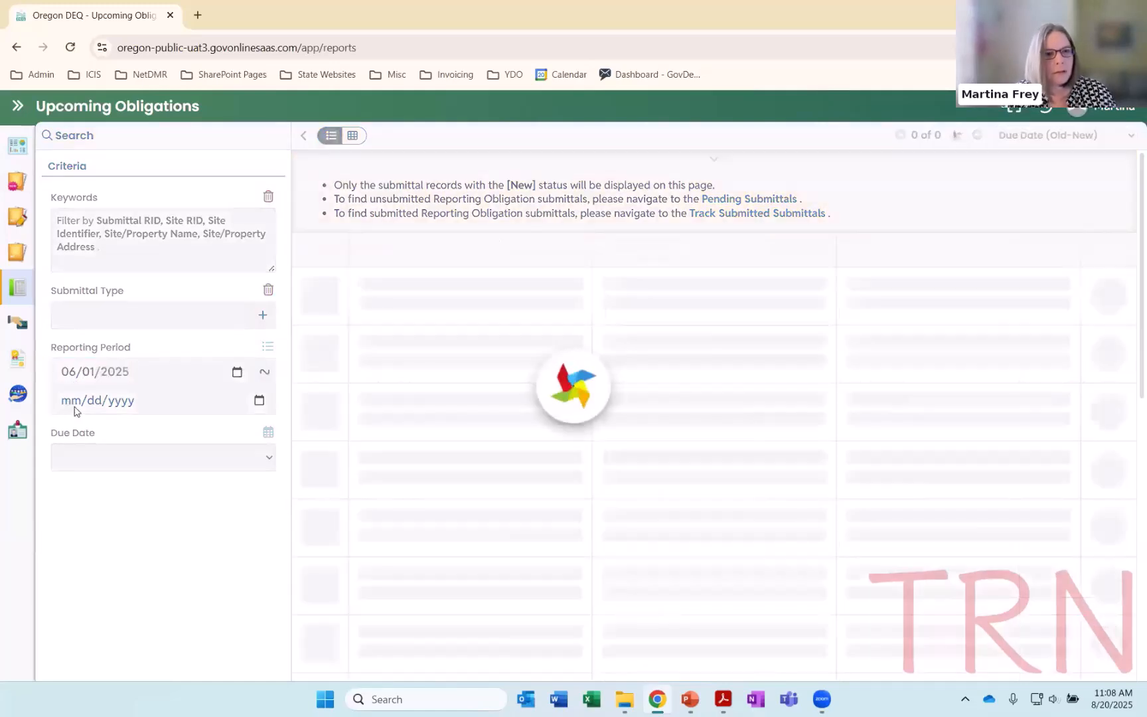
{"action": "left_click", "coordinate": [75, 401]}
{"action": "type", "text": "06/30/2"}
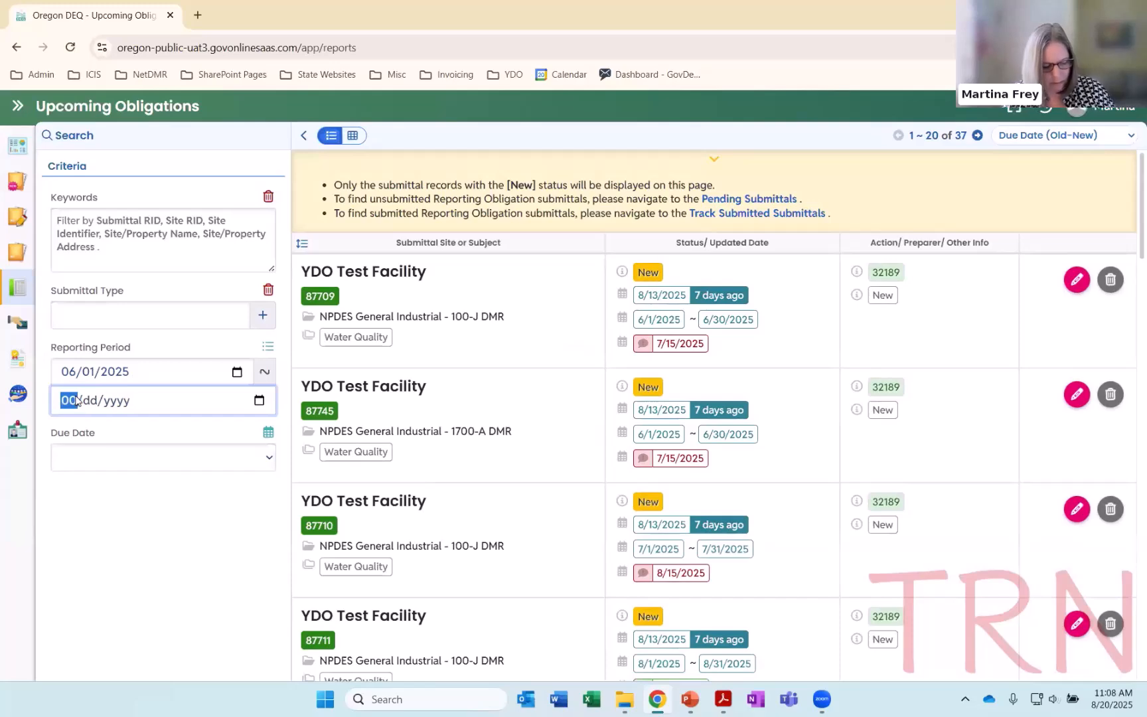
{"action": "type", "text": "025"}
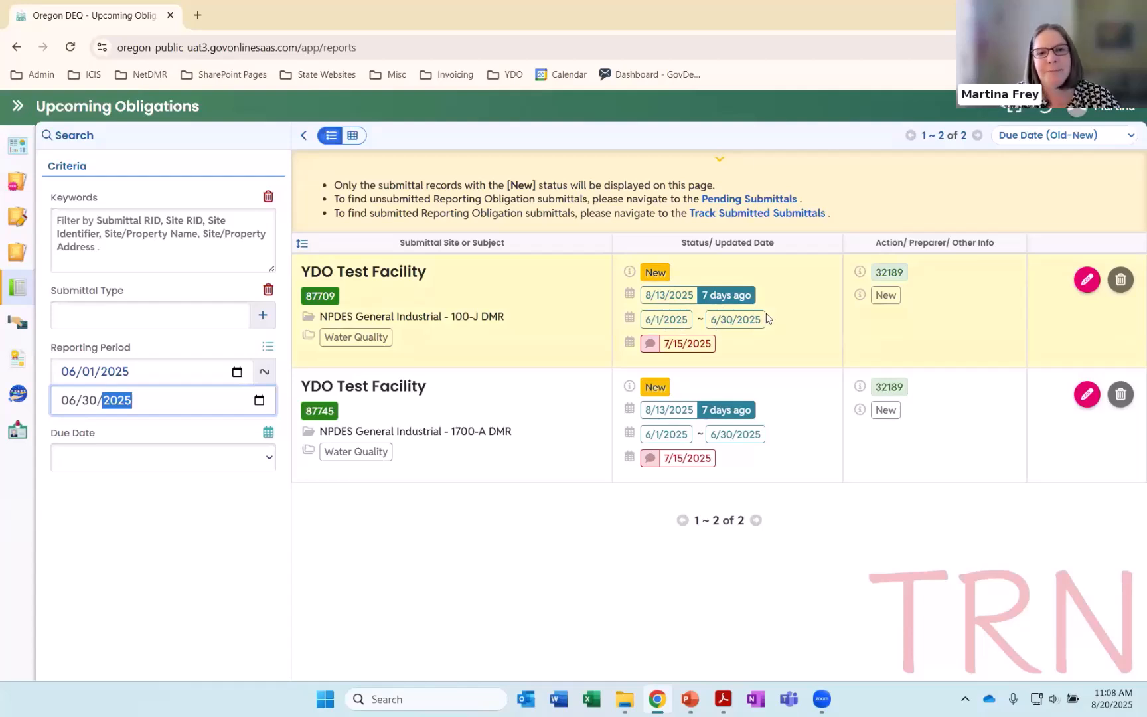
Replace the custom reporting period with a due date filter of Next 30 days, followed by Last 30 days
{"action": "left_click", "coordinate": [267, 346]}
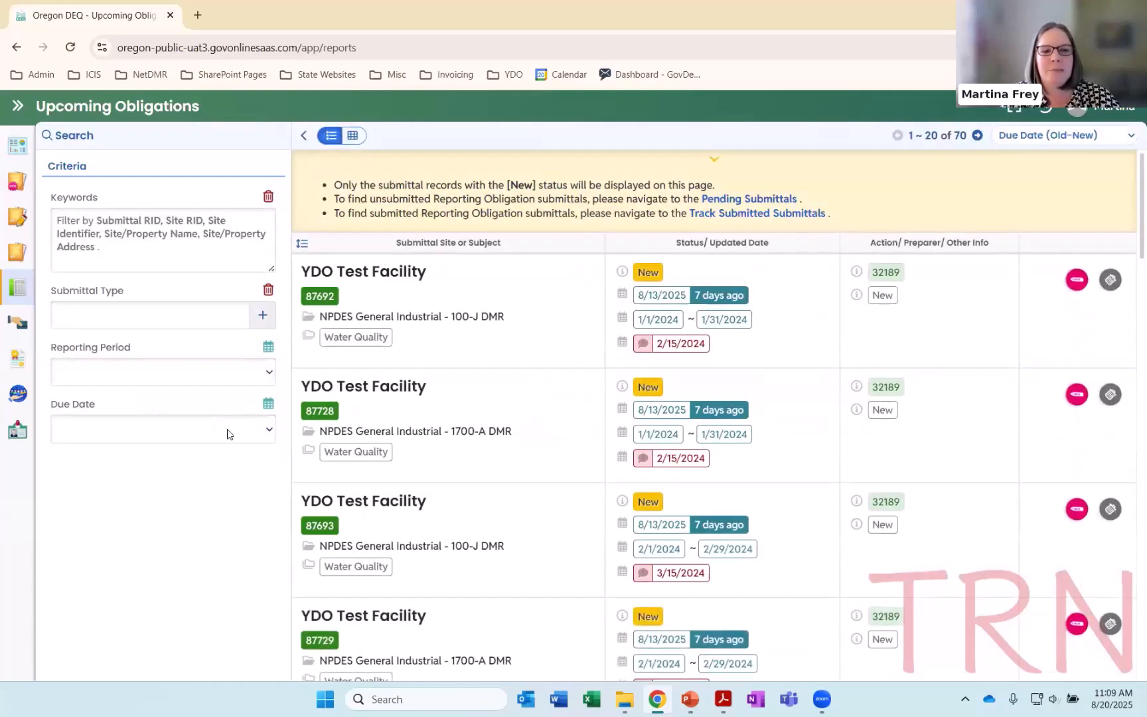
{"action": "left_click", "coordinate": [265, 436]}
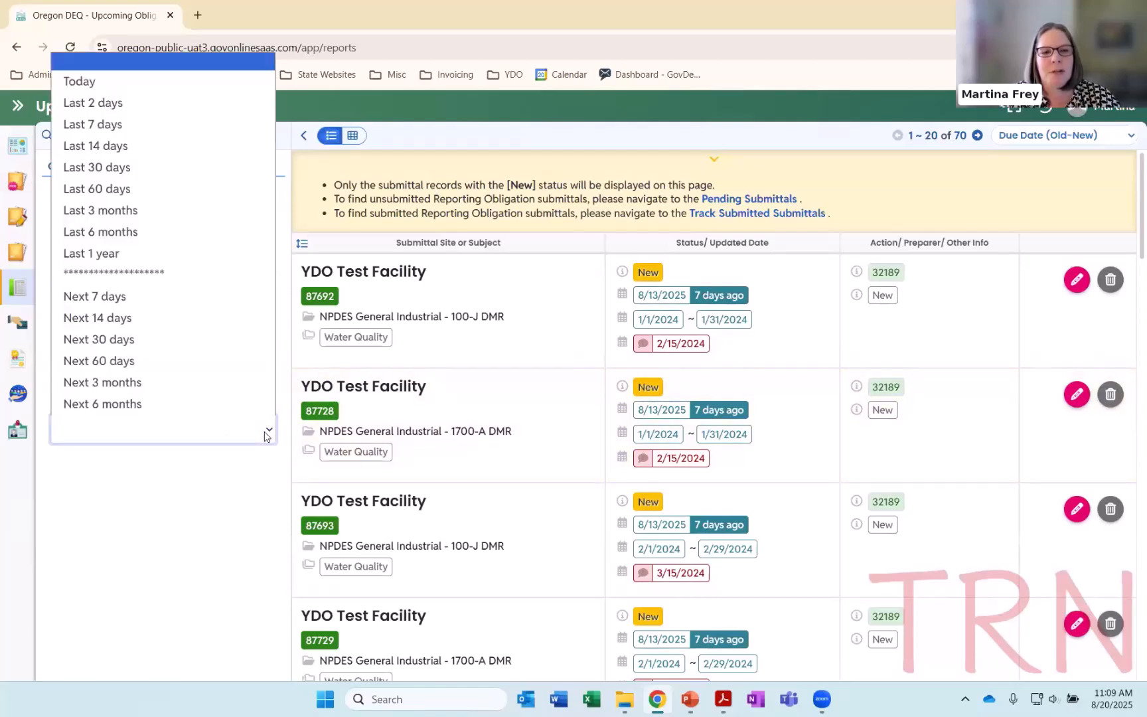
{"action": "left_click", "coordinate": [117, 342]}
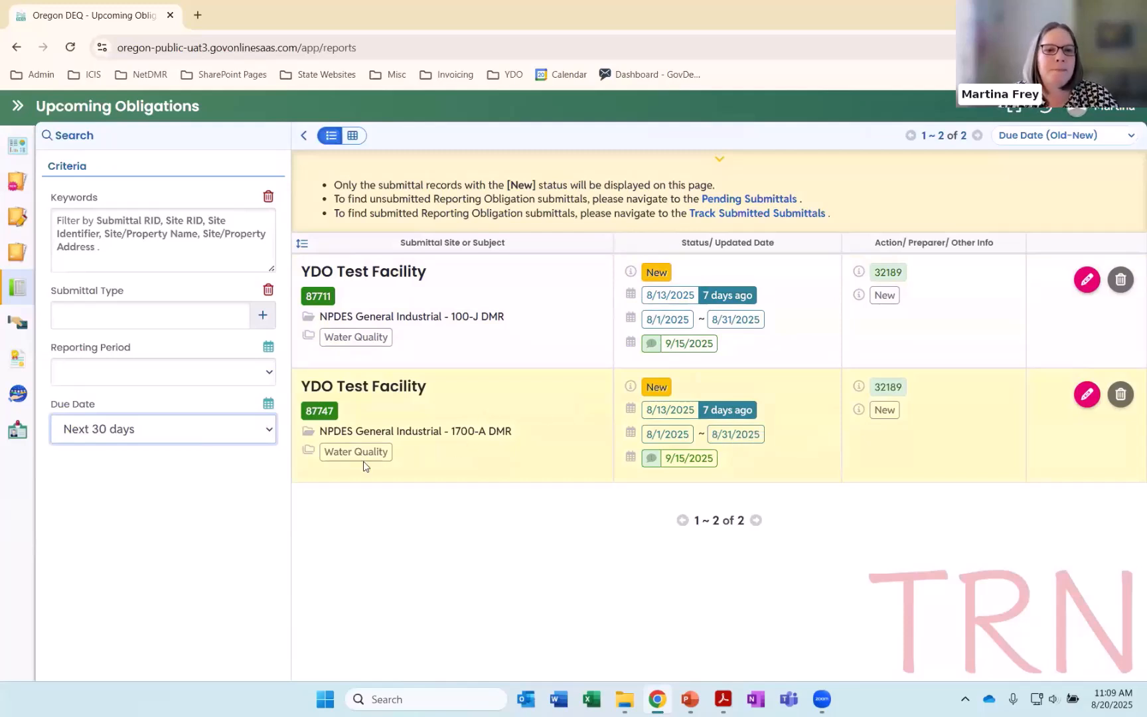
{"action": "left_click", "coordinate": [267, 433]}
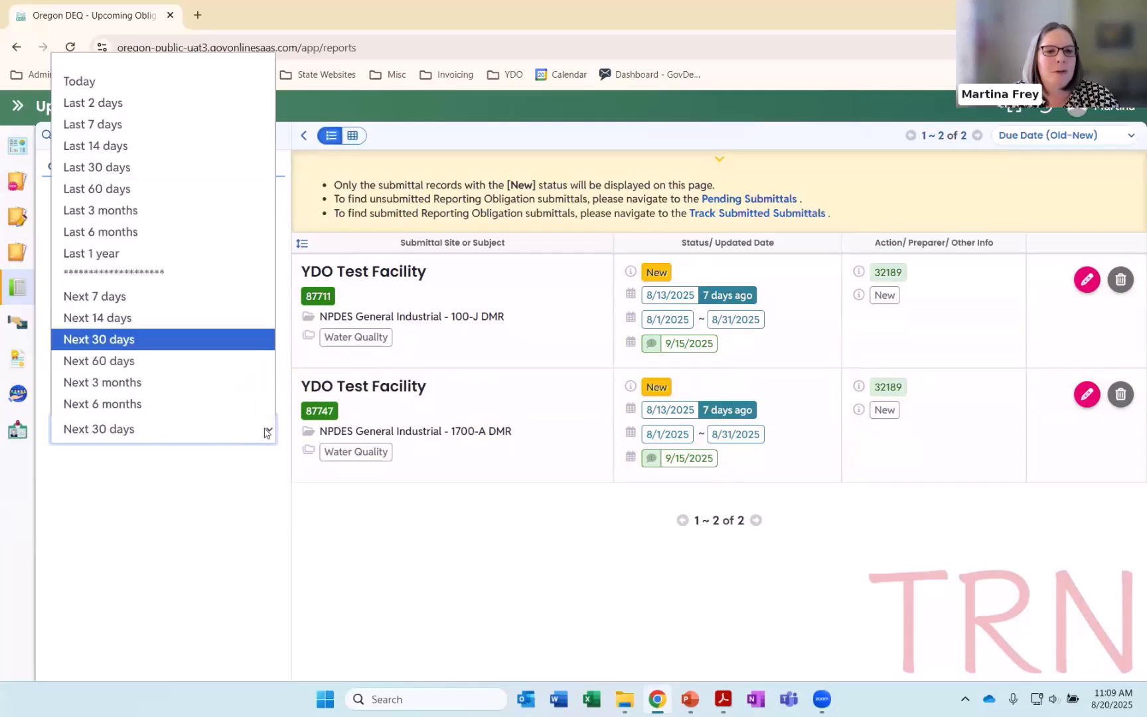
{"action": "left_click", "coordinate": [158, 168]}
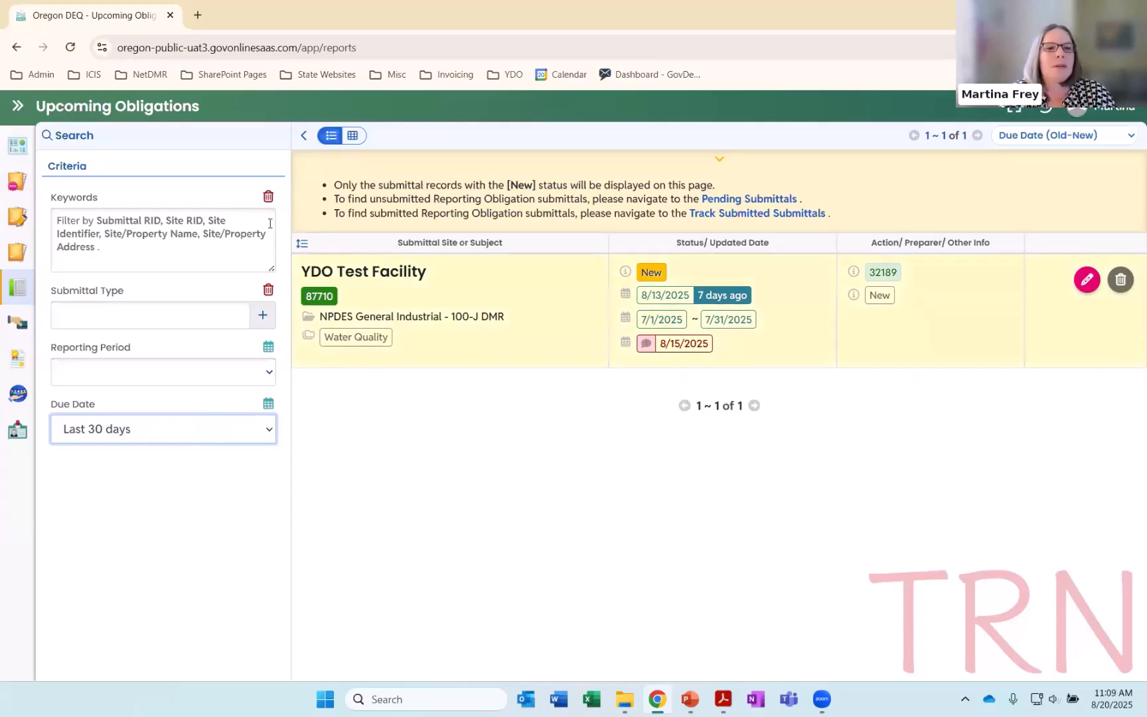
Open the Pending Submittals list to view the unfinished reports, with the navigation sidebar collapsed
{"action": "left_click", "coordinate": [18, 106]}
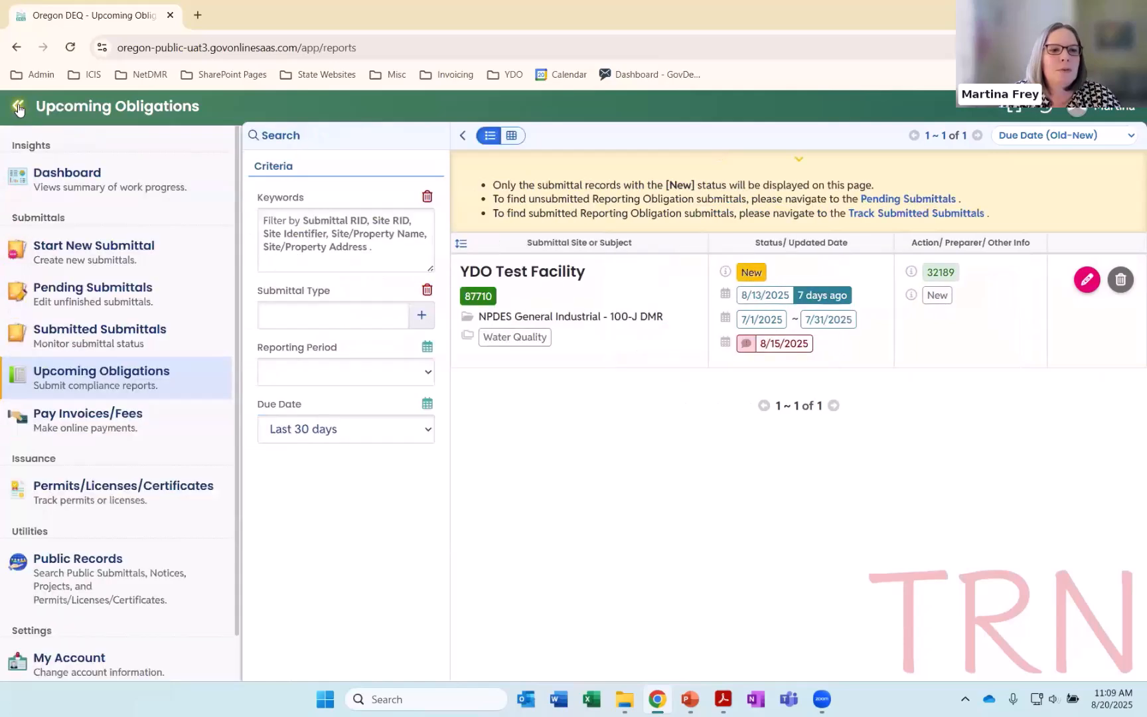
{"action": "left_click", "coordinate": [103, 293]}
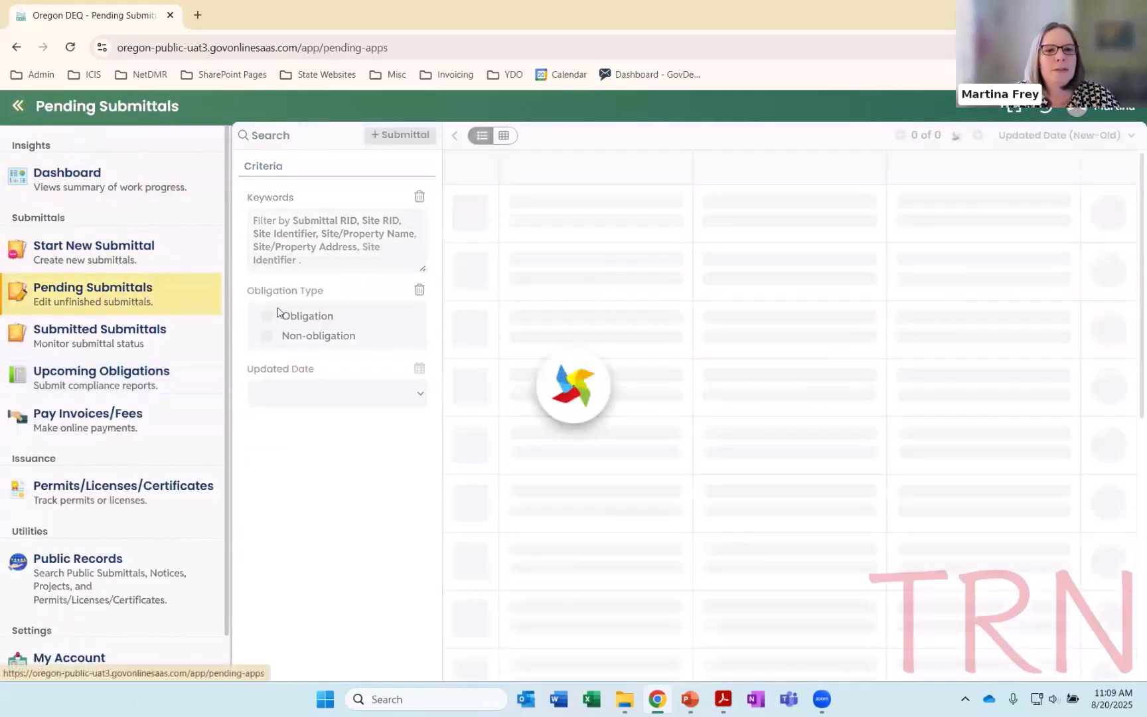
{"action": "left_click", "coordinate": [18, 106]}
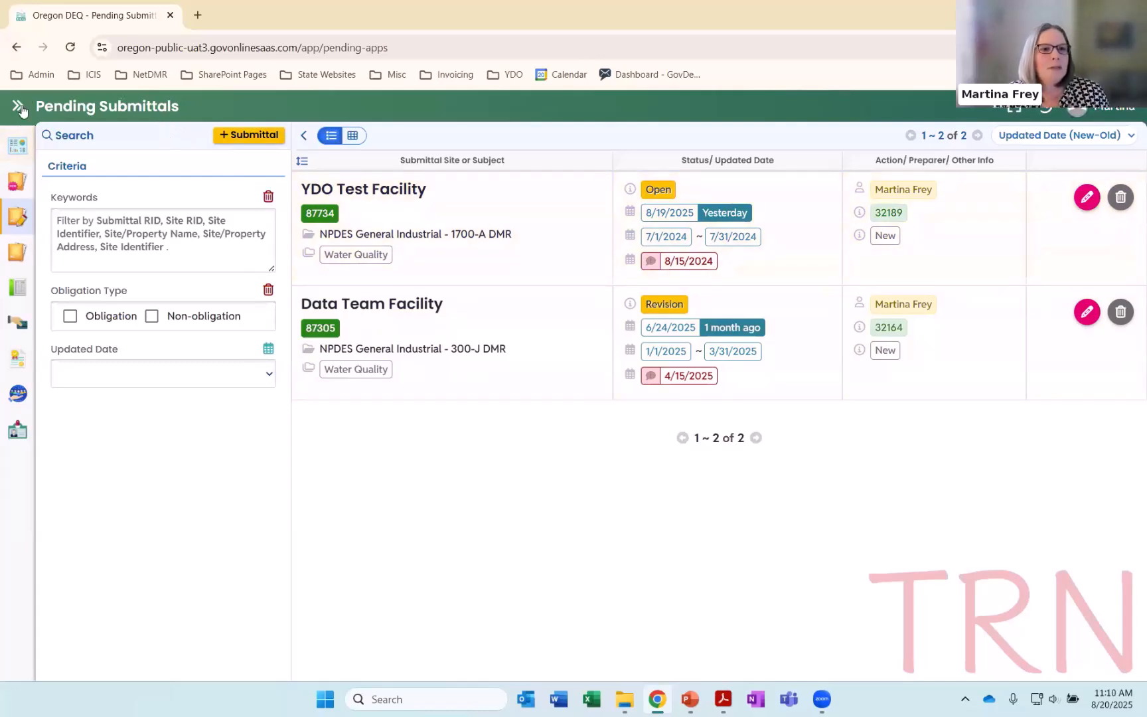
Open the Submitted Submittals list and switch the submitted date filter to a custom date range and back to the preset periods
{"action": "mouse_move", "coordinate": [27, 219]}
{"action": "left_click", "coordinate": [199, 332]}
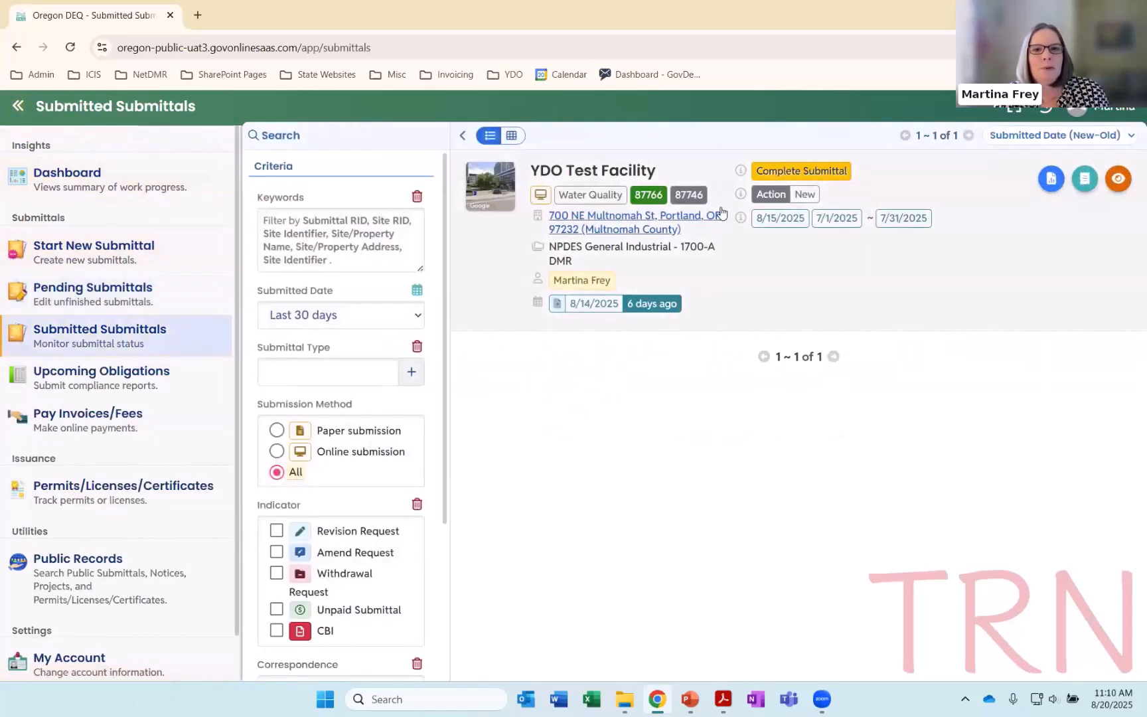
{"action": "left_click", "coordinate": [17, 106]}
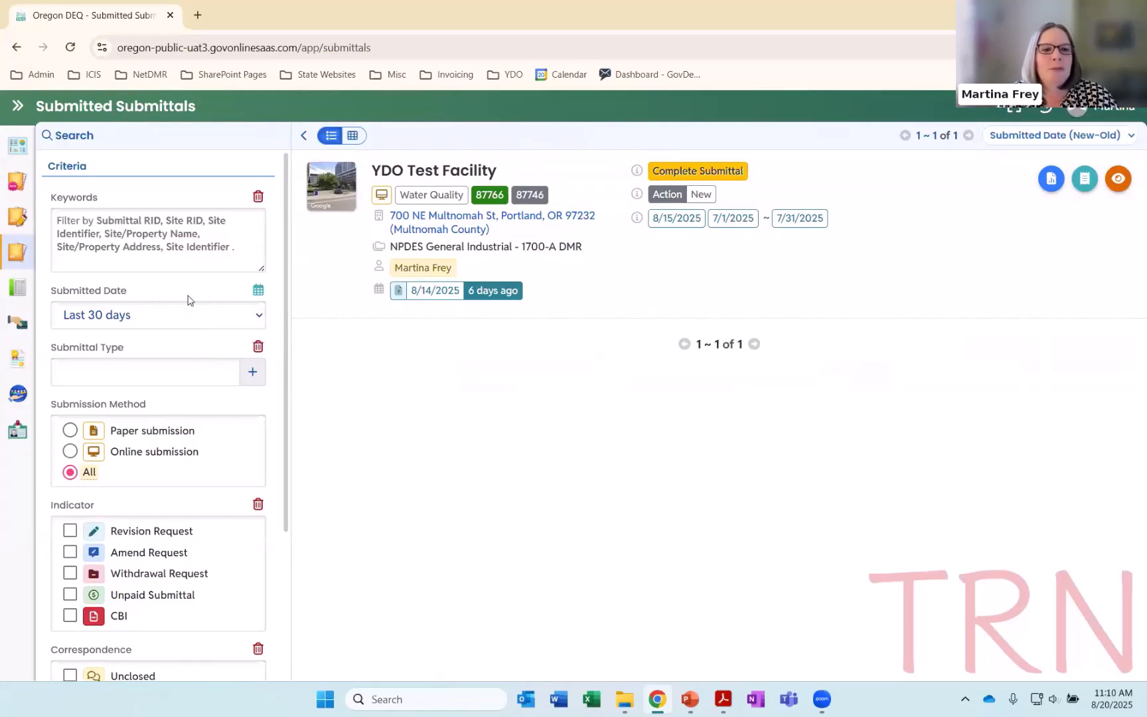
{"action": "left_click", "coordinate": [258, 292]}
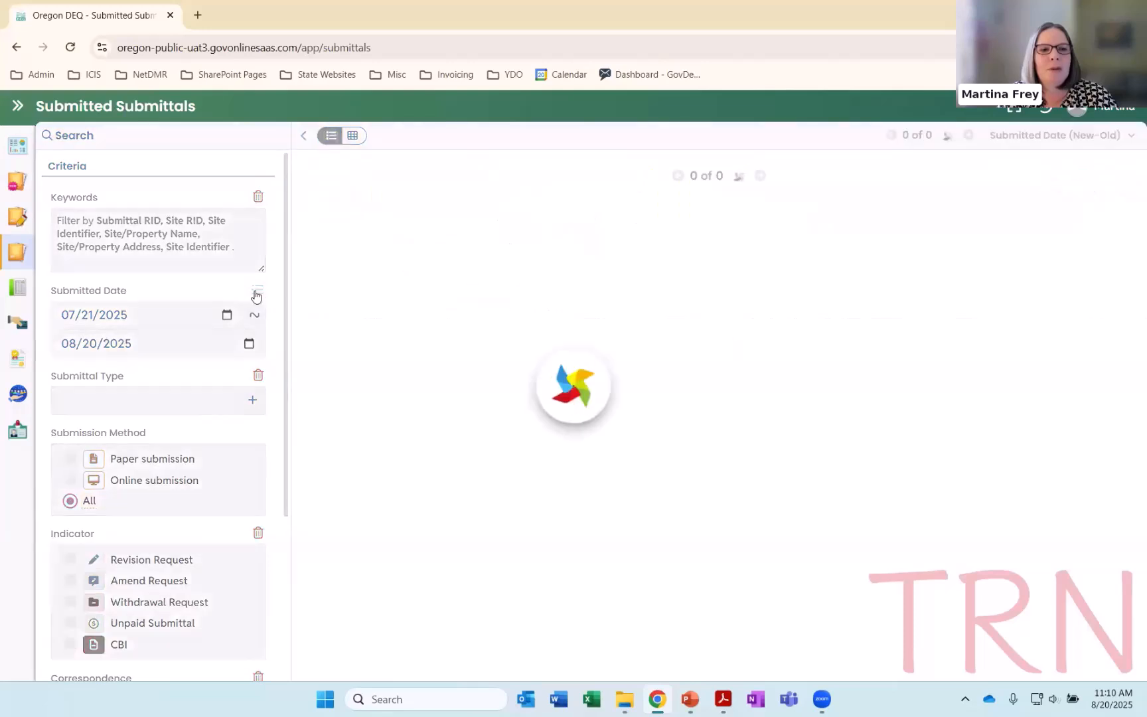
{"action": "left_click", "coordinate": [257, 293]}
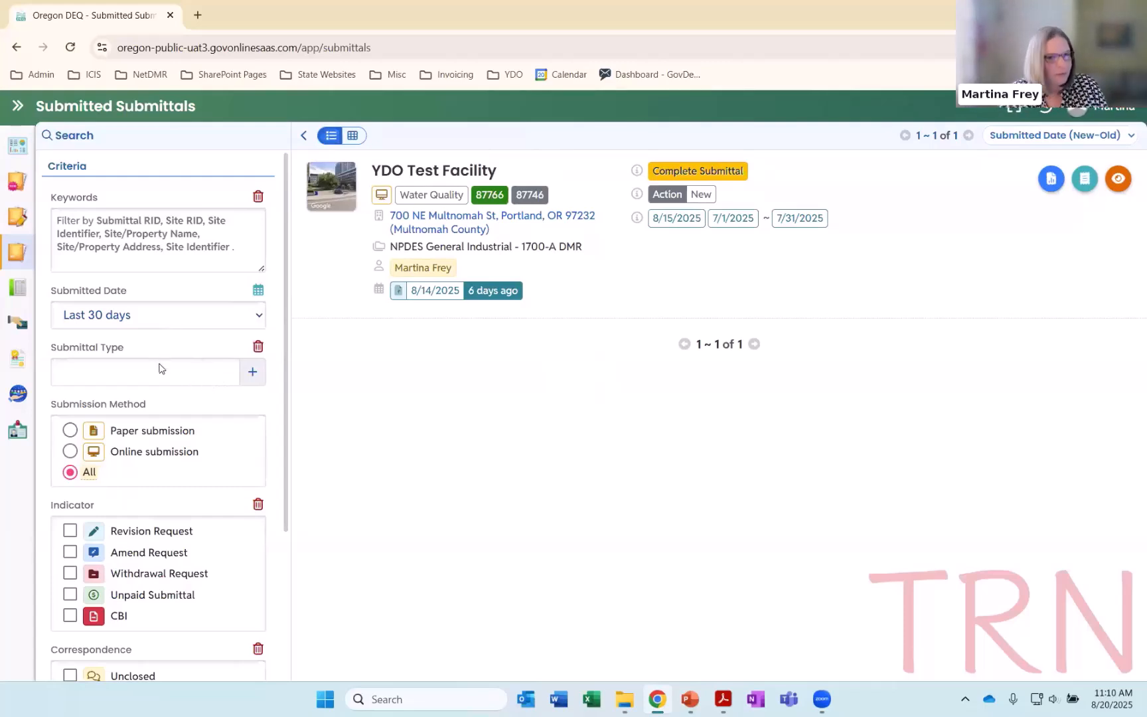
Switch to the DMR Reporting presentation in PowerPoint and advance to the "Anatomy of a DMR" slide
{"action": "key", "text": "alt+Tab"}
{"action": "key", "text": "alt+Tab"}
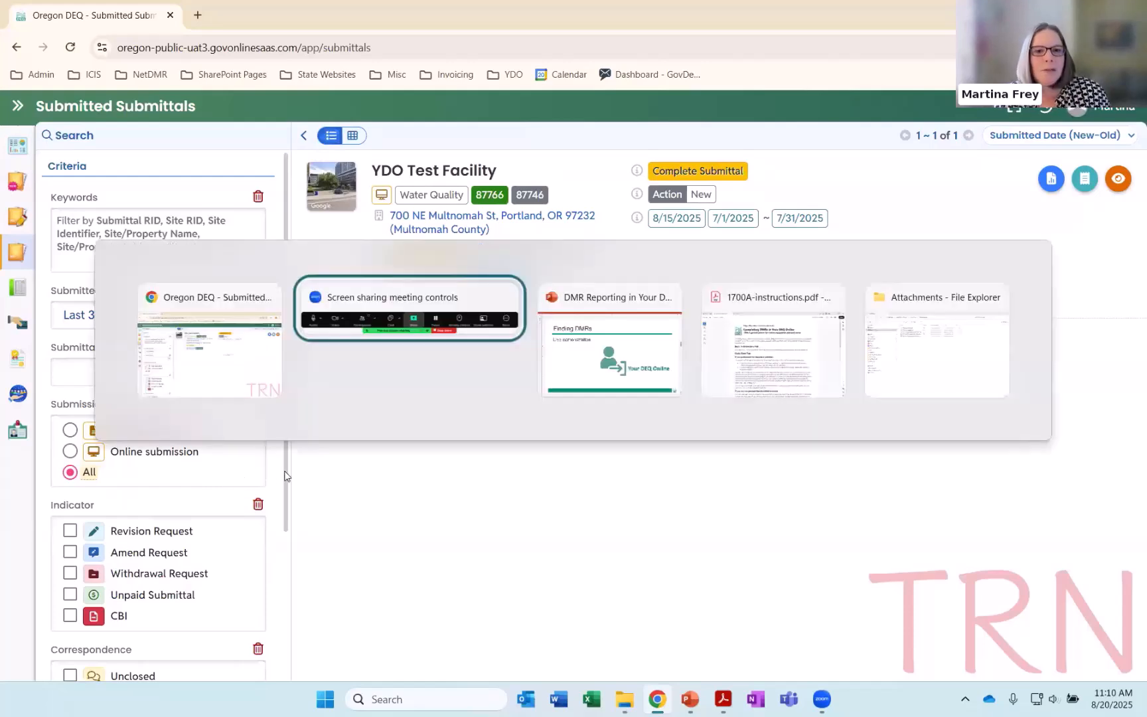
{"action": "scroll", "coordinate": [351, 422], "scroll_direction": "down", "scroll_amount": 1}
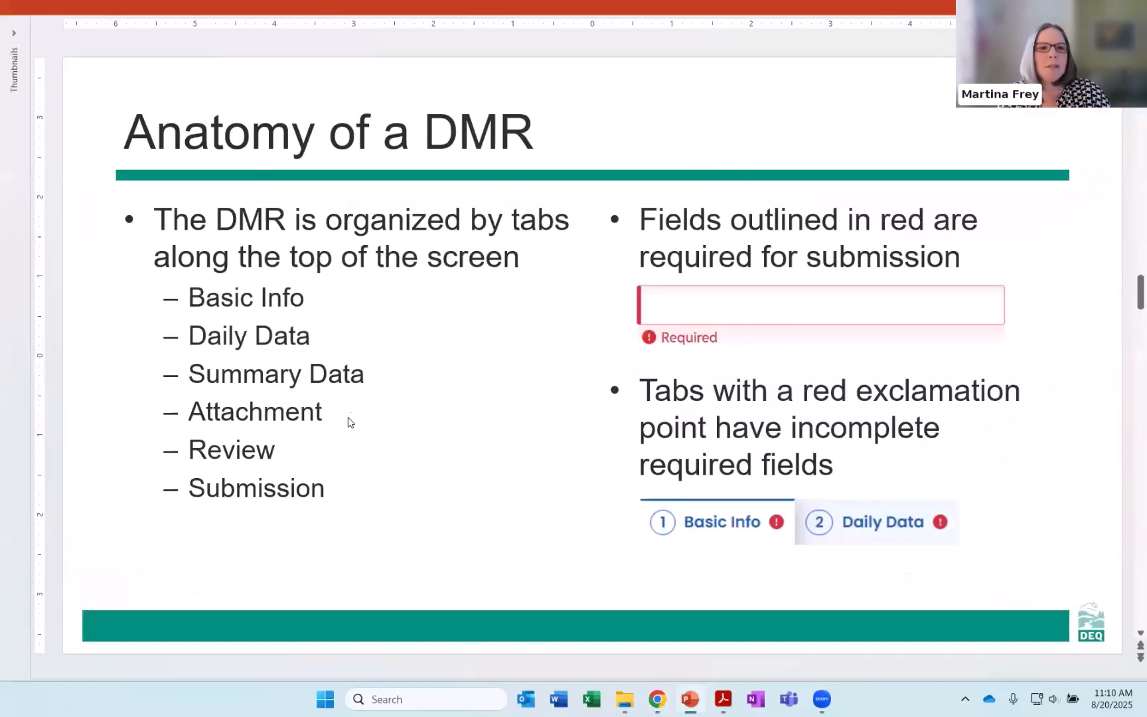
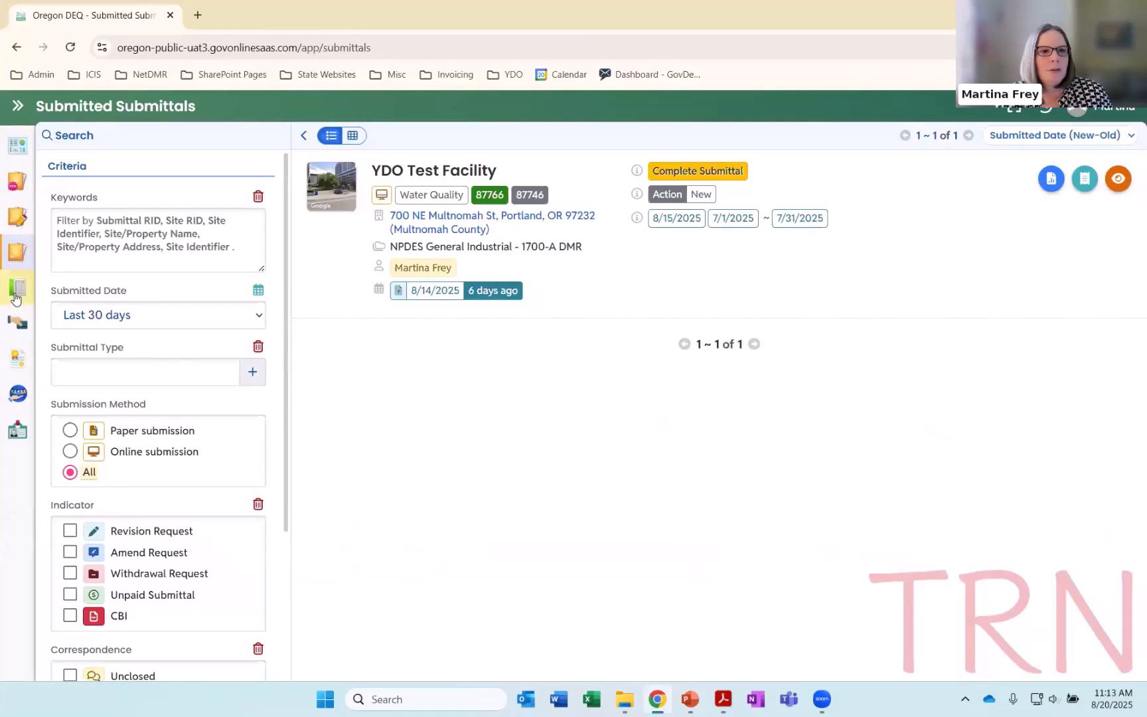
Filter the upcoming obligations to a due date of Next 30 days and open the NPDES General Industrial - 1700-A DMR for editing
{"action": "left_click", "coordinate": [18, 106]}
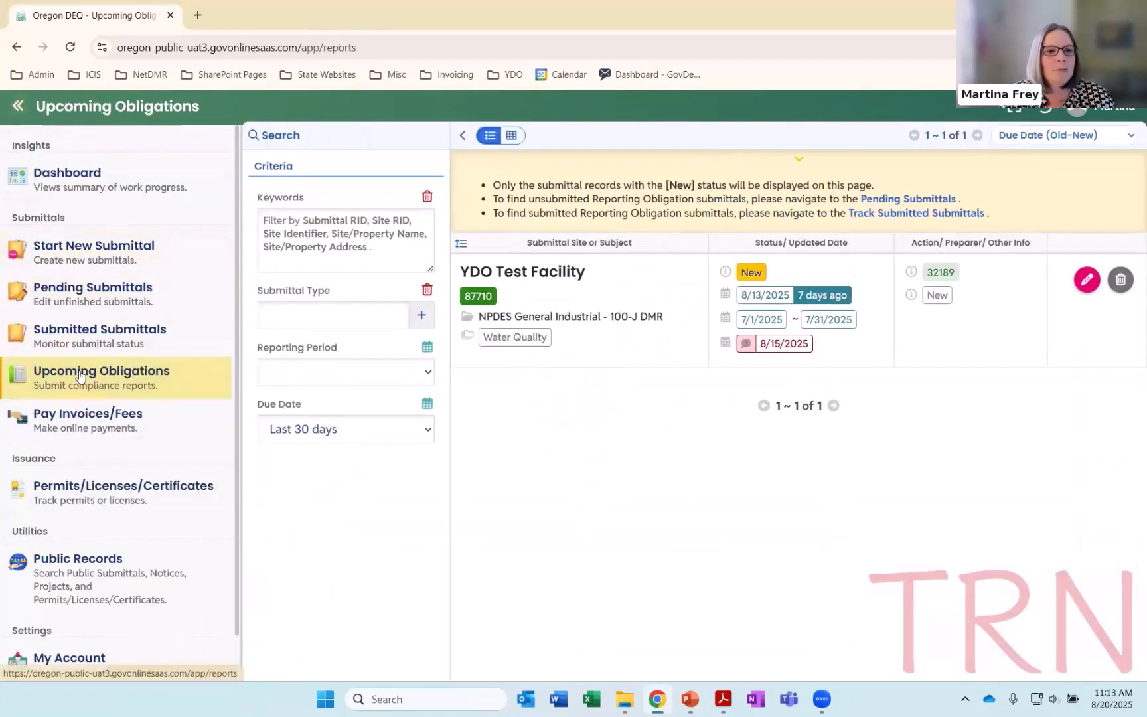
{"action": "left_click", "coordinate": [18, 106]}
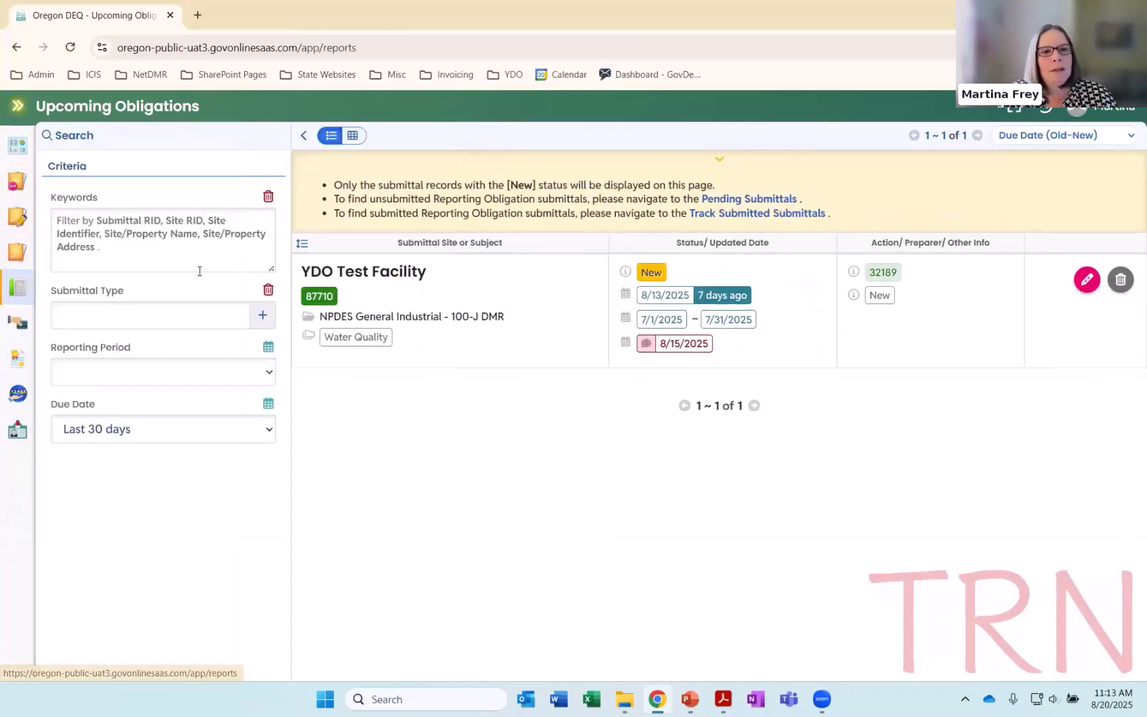
{"action": "left_click", "coordinate": [268, 430]}
{"action": "left_click", "coordinate": [147, 352]}
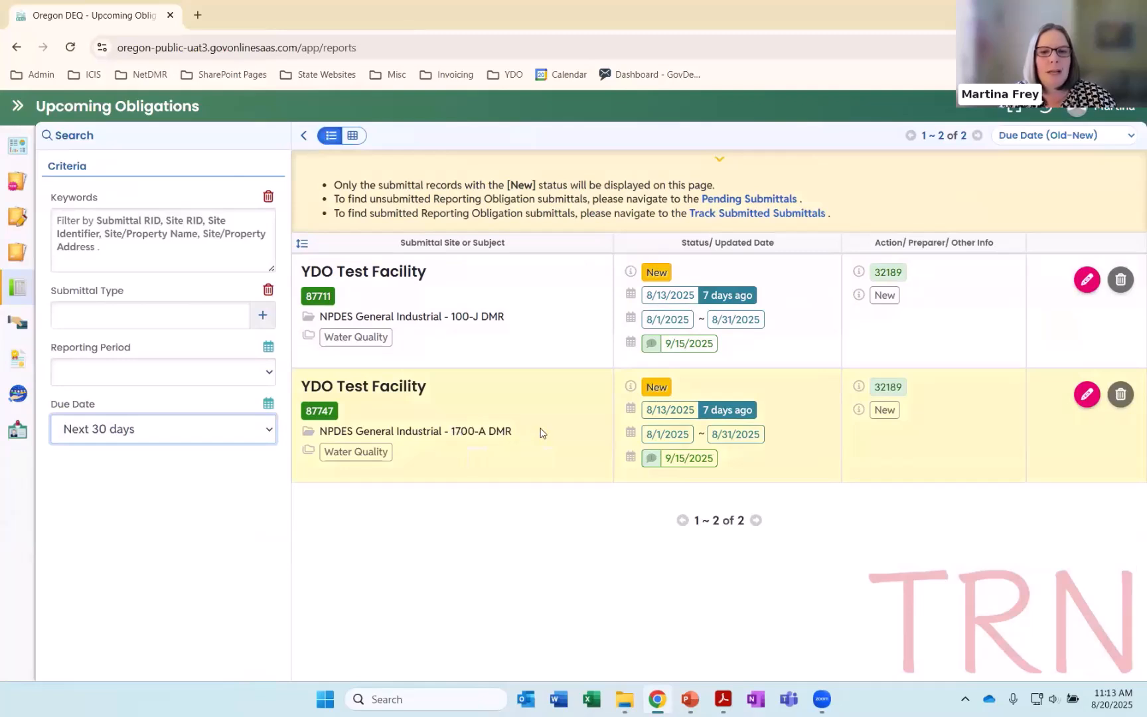
{"action": "left_click", "coordinate": [1085, 395]}
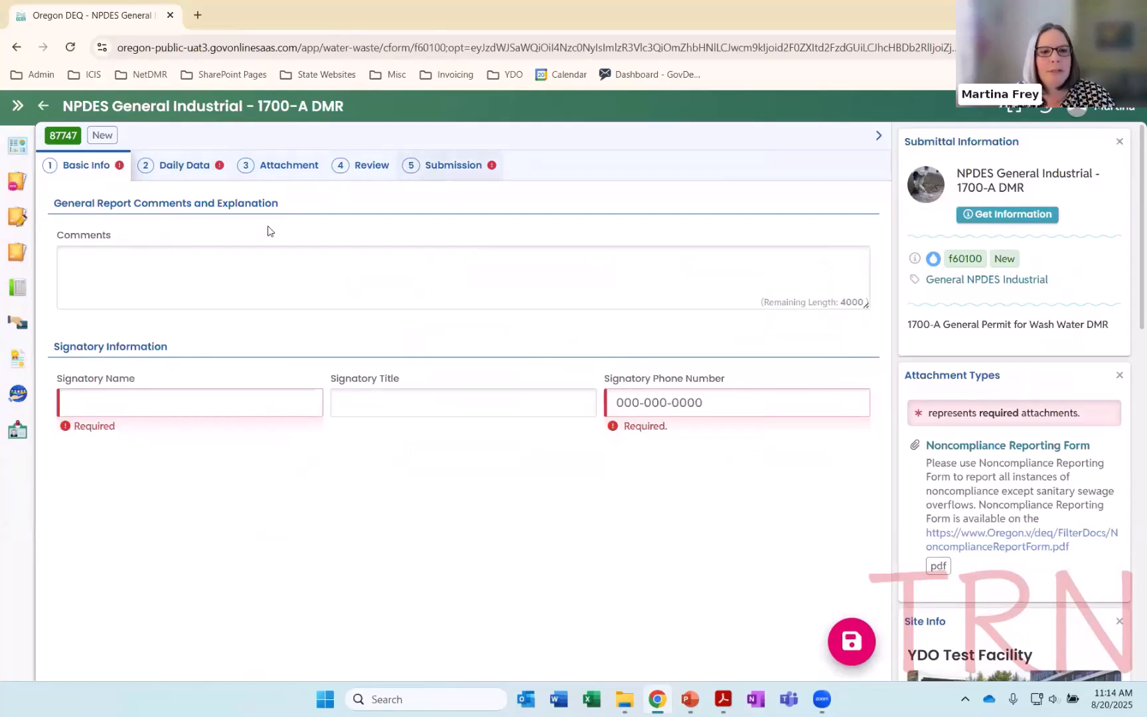
Fill in the signatory's name and phone number in the DMR's basic information using the autofill suggestions
{"action": "left_click", "coordinate": [162, 408]}
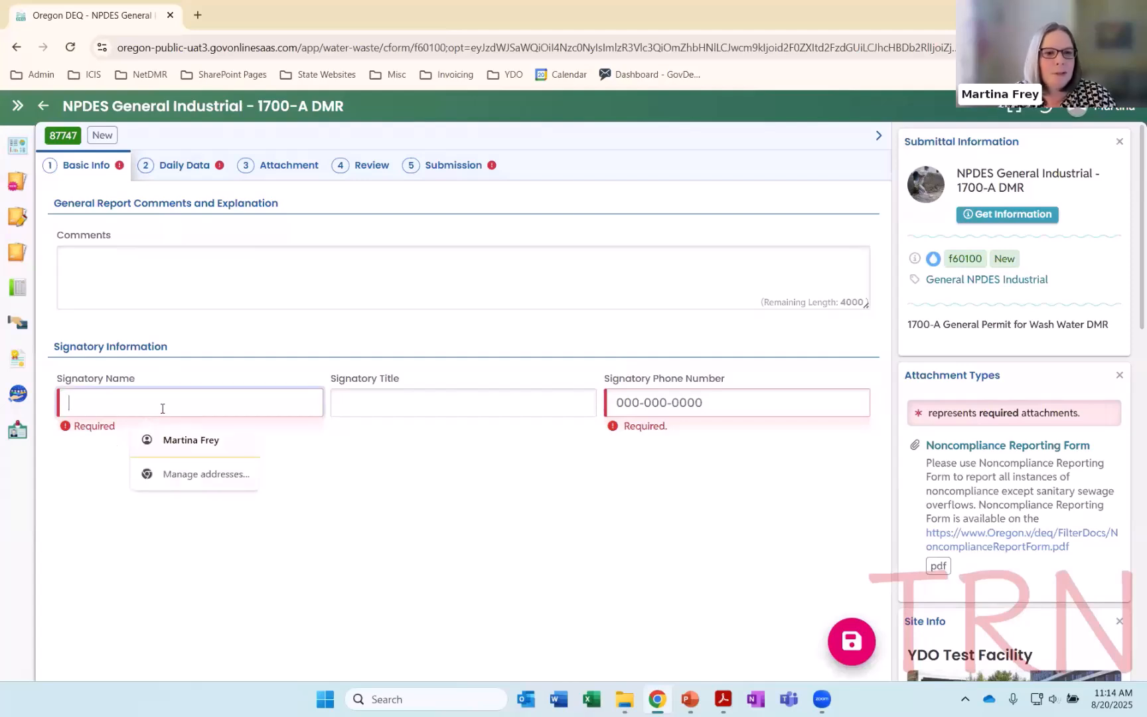
{"action": "left_click", "coordinate": [176, 440]}
{"action": "left_click", "coordinate": [683, 404]}
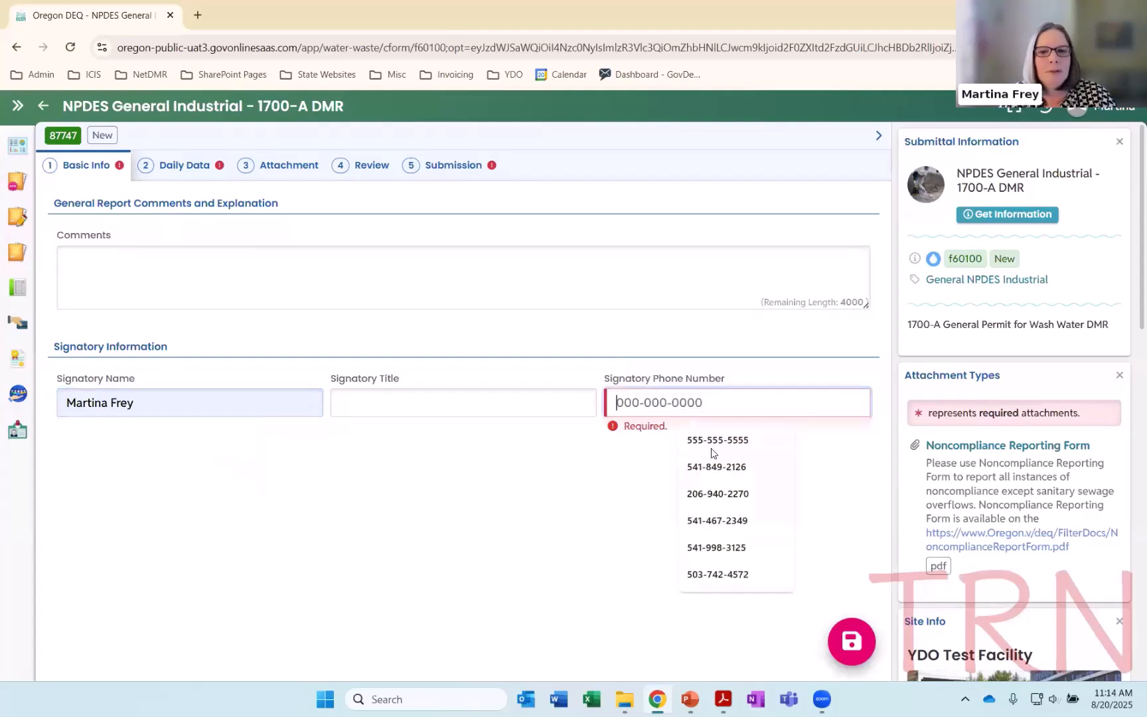
{"action": "left_click", "coordinate": [677, 432]}
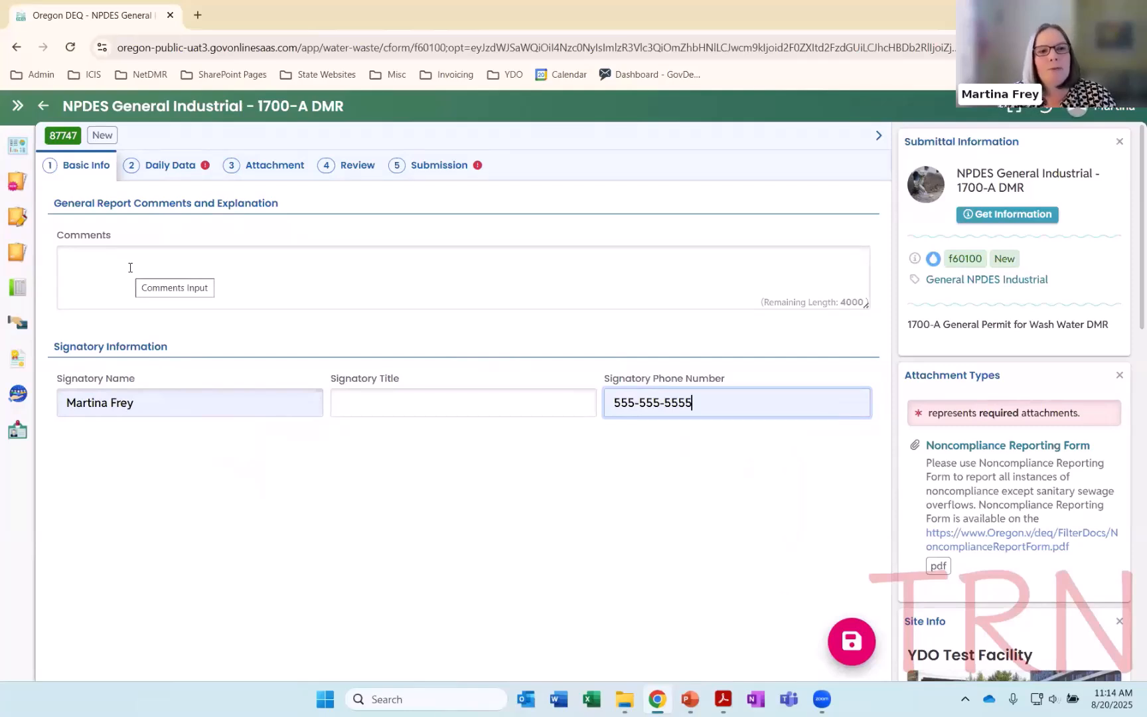
Open the DMR's Daily Data section, view monitoring point 002 B and return to monitoring point 002 A
{"action": "left_click", "coordinate": [171, 167]}
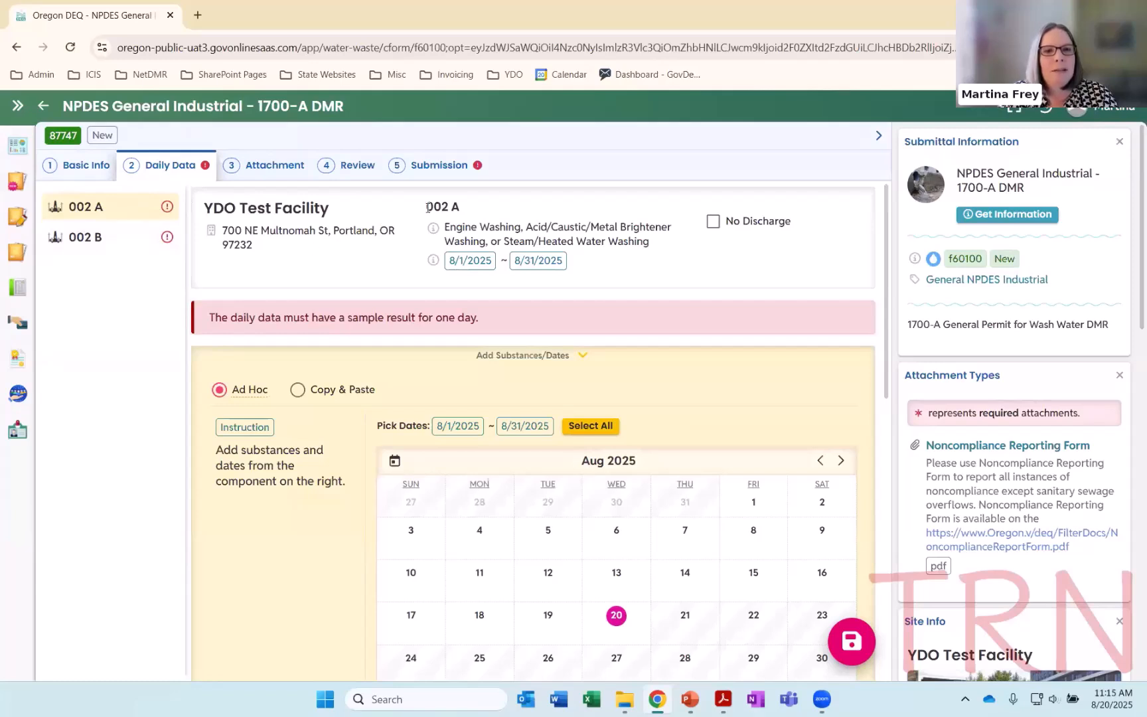
{"action": "left_click_drag", "start_coordinate": [426, 207], "coordinate": [463, 217]}
{"action": "left_click", "coordinate": [463, 216]}
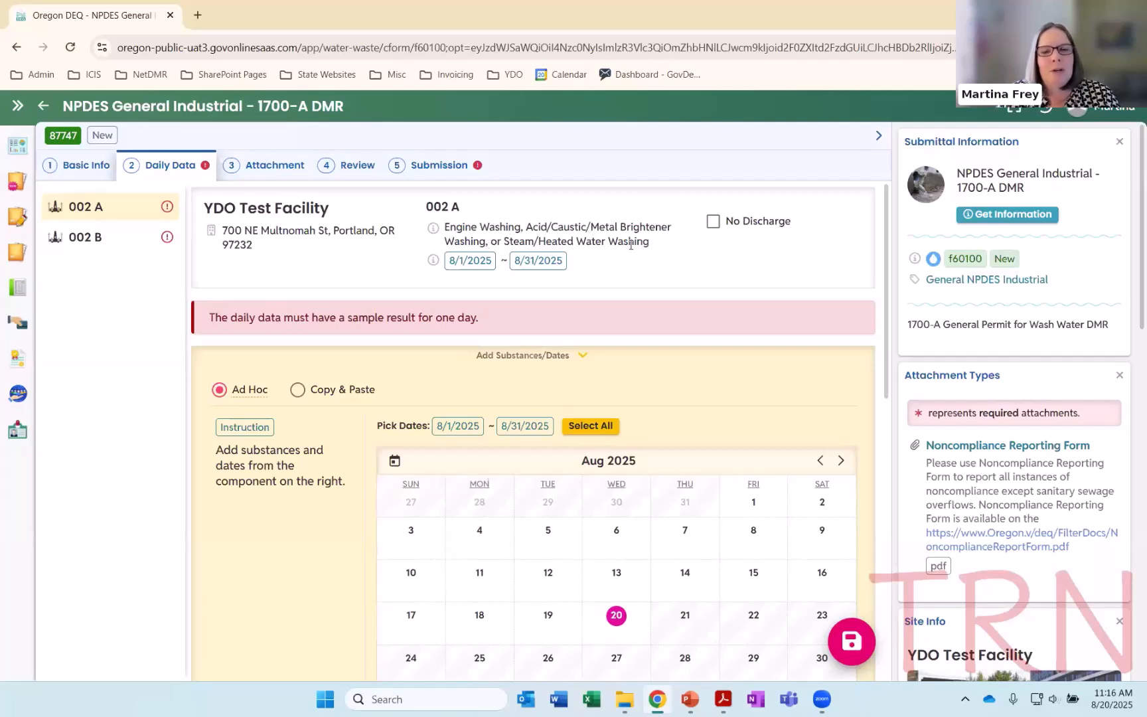
{"action": "left_click", "coordinate": [95, 238]}
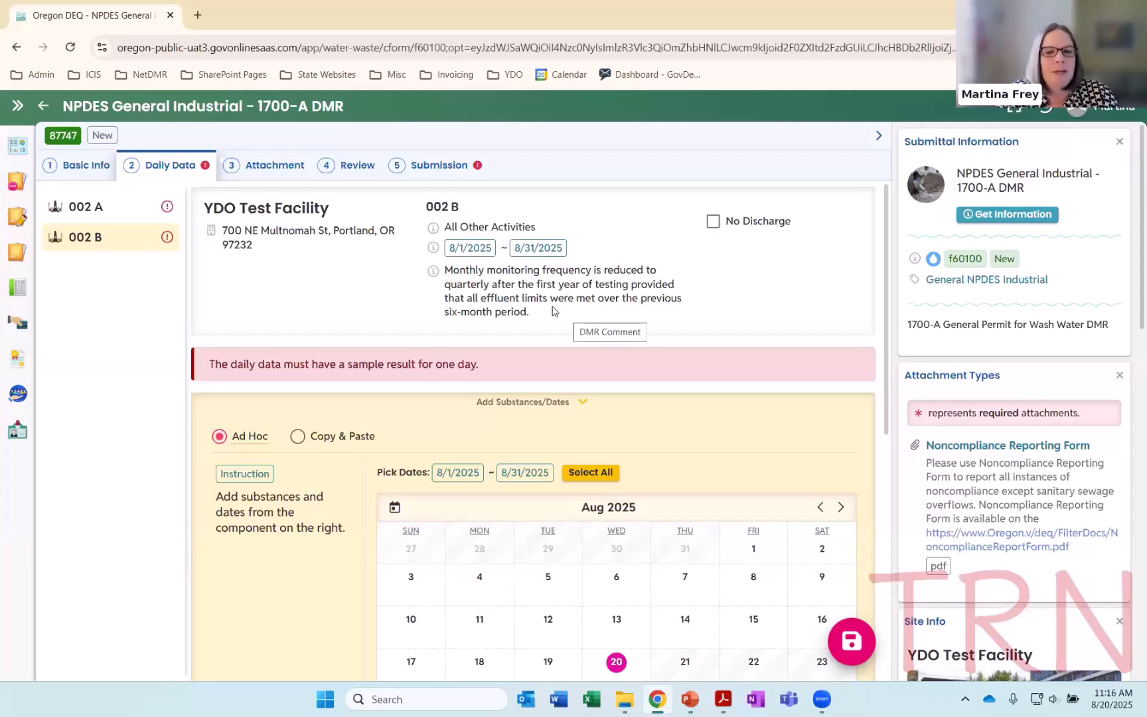
{"action": "left_click", "coordinate": [133, 212]}
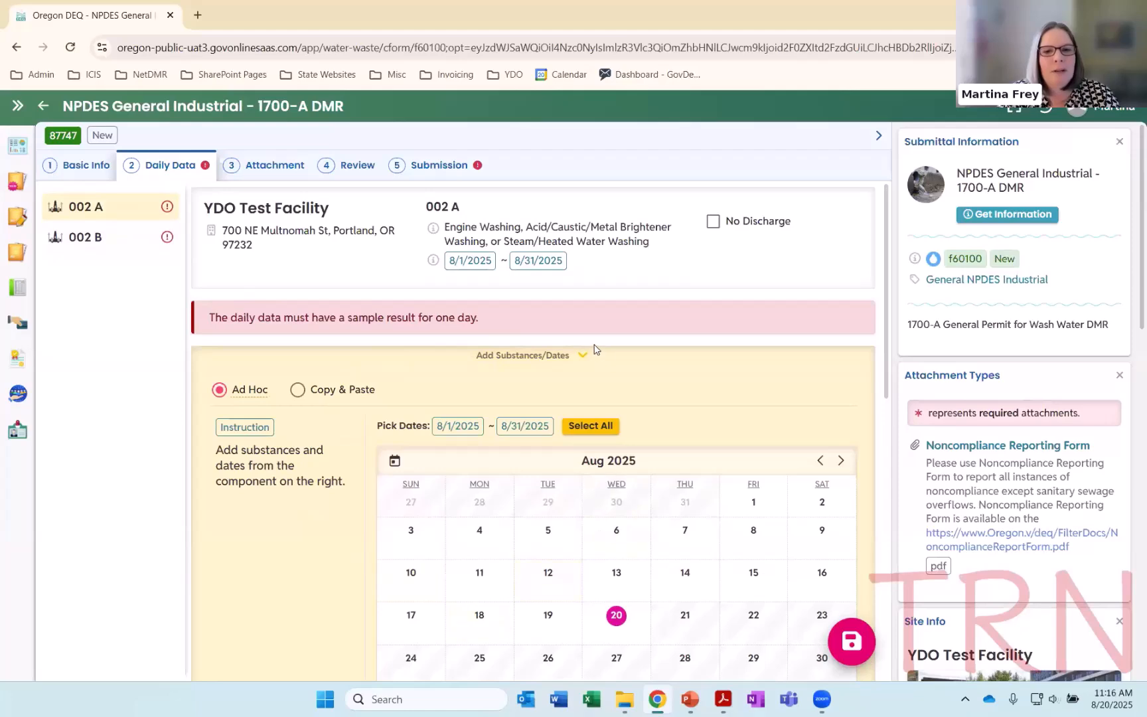
Add 8/13/2025 as an ad hoc sample date for monitoring point 002 A
{"action": "scroll", "coordinate": [592, 340], "scroll_direction": "down", "scroll_amount": 3}
{"action": "scroll", "coordinate": [582, 332], "scroll_direction": "up", "scroll_amount": 1}
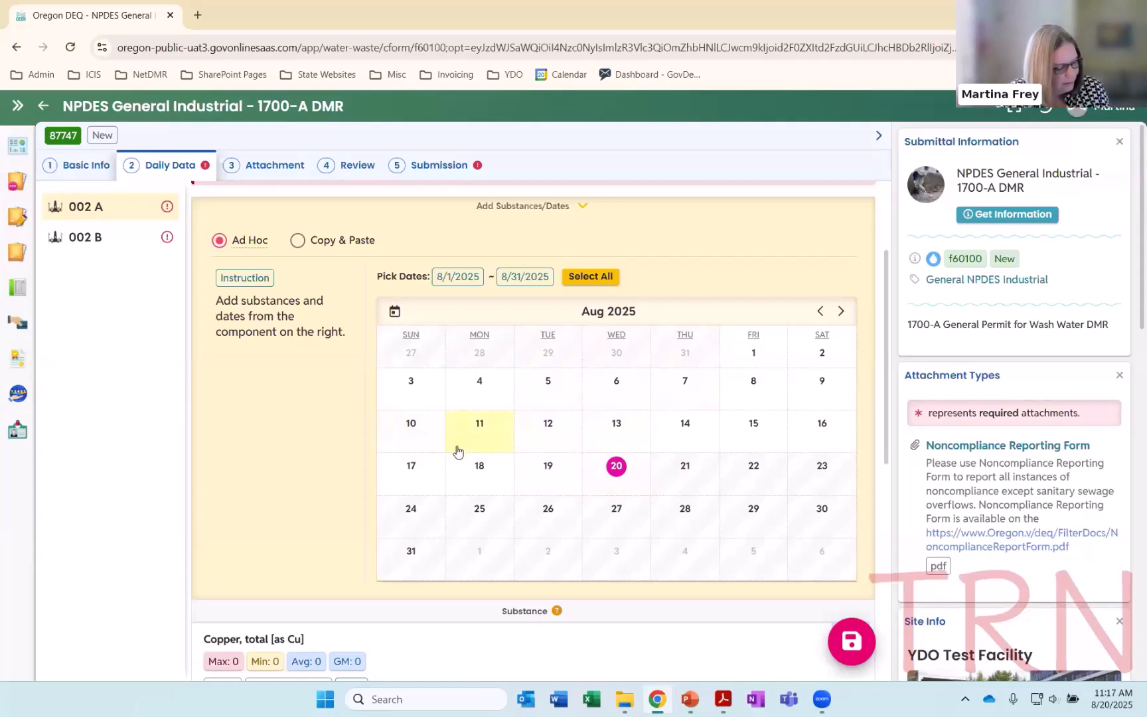
{"action": "left_click", "coordinate": [616, 426]}
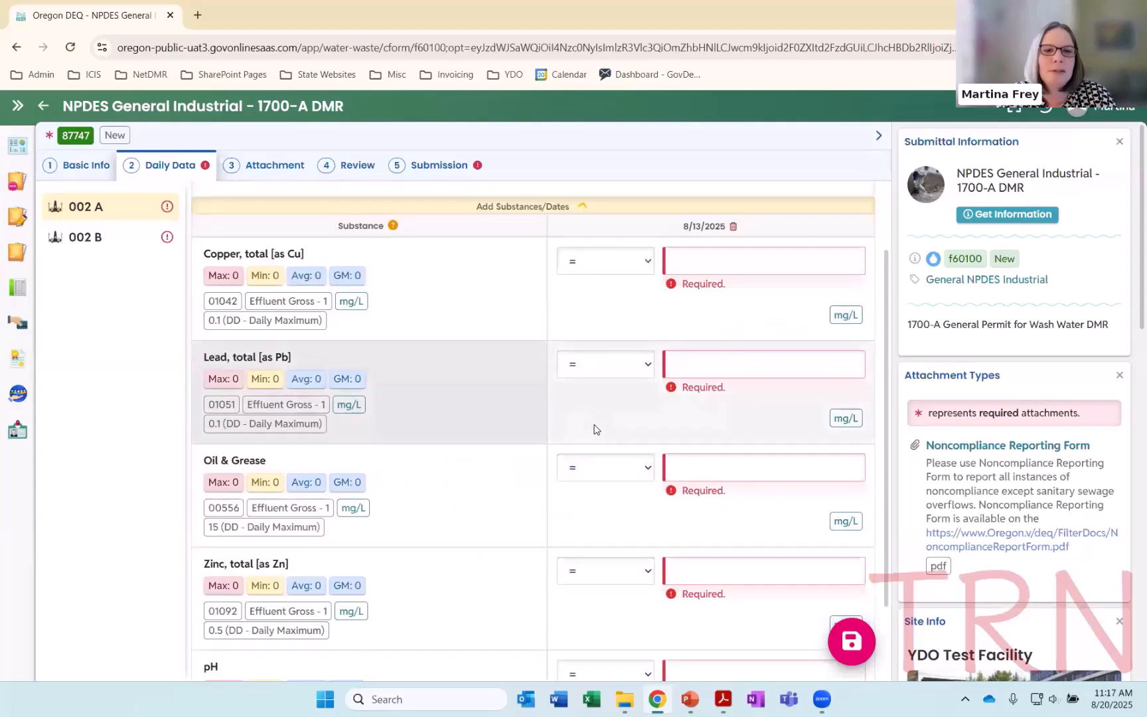
Add 8/14/2025 as a second sample date for 002 A and remove that date again
{"action": "scroll", "coordinate": [492, 325], "scroll_direction": "up", "scroll_amount": 1}
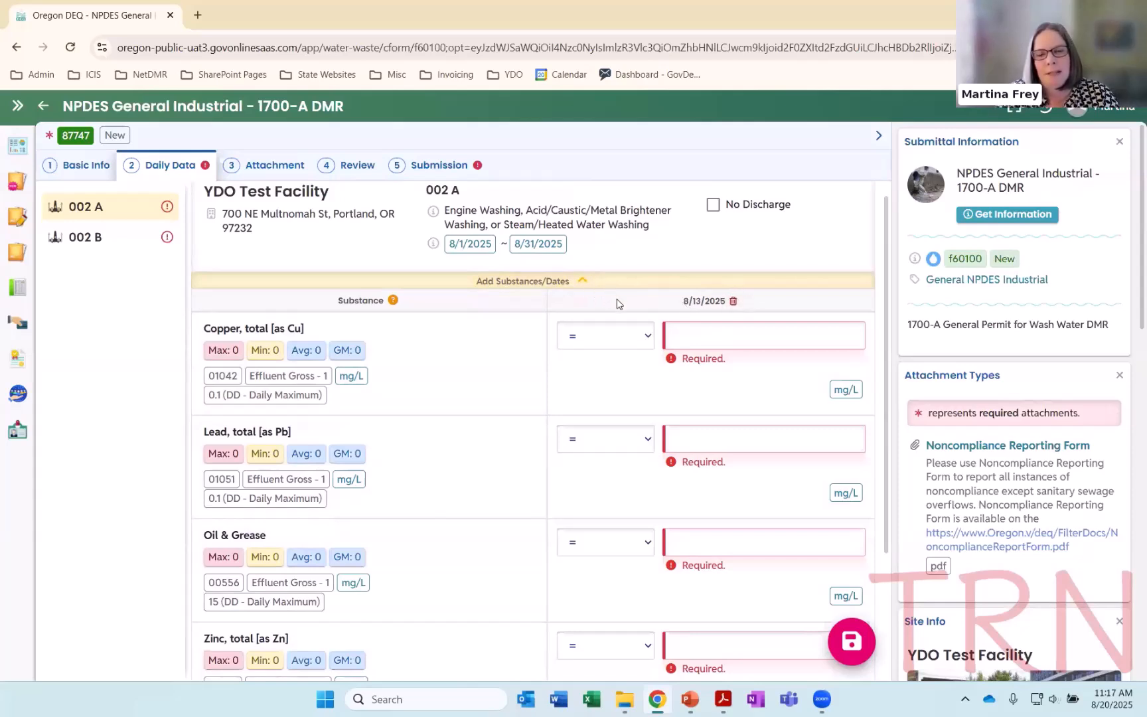
{"action": "left_click", "coordinate": [580, 283]}
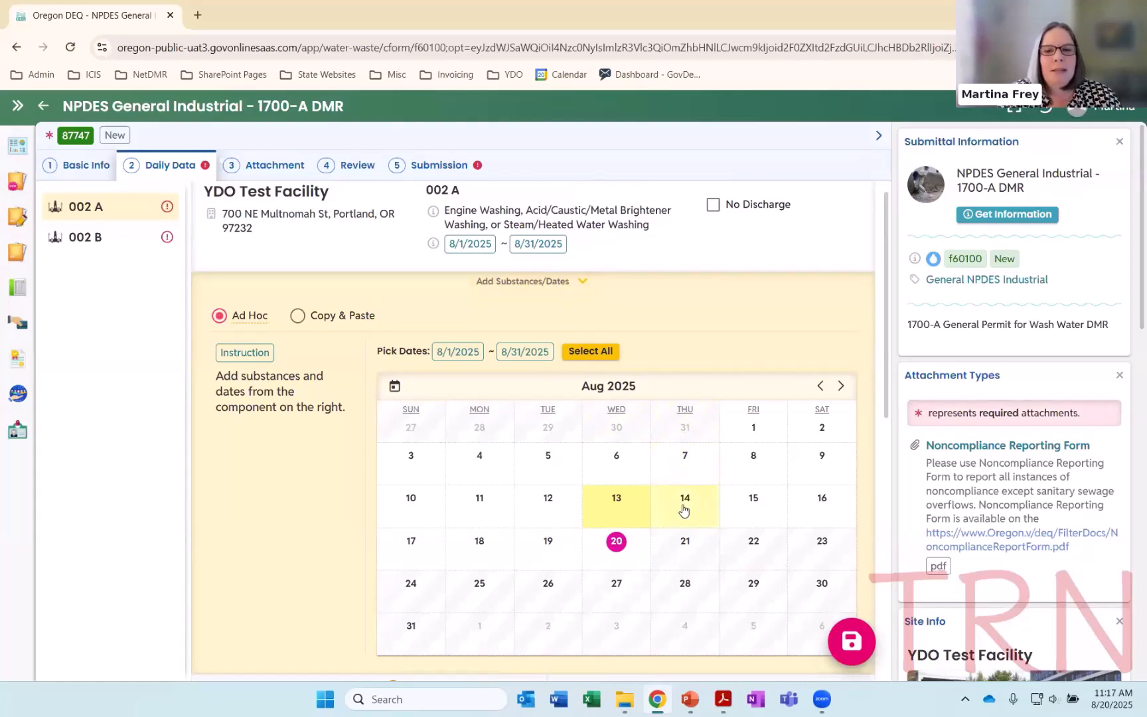
{"action": "left_click", "coordinate": [565, 284]}
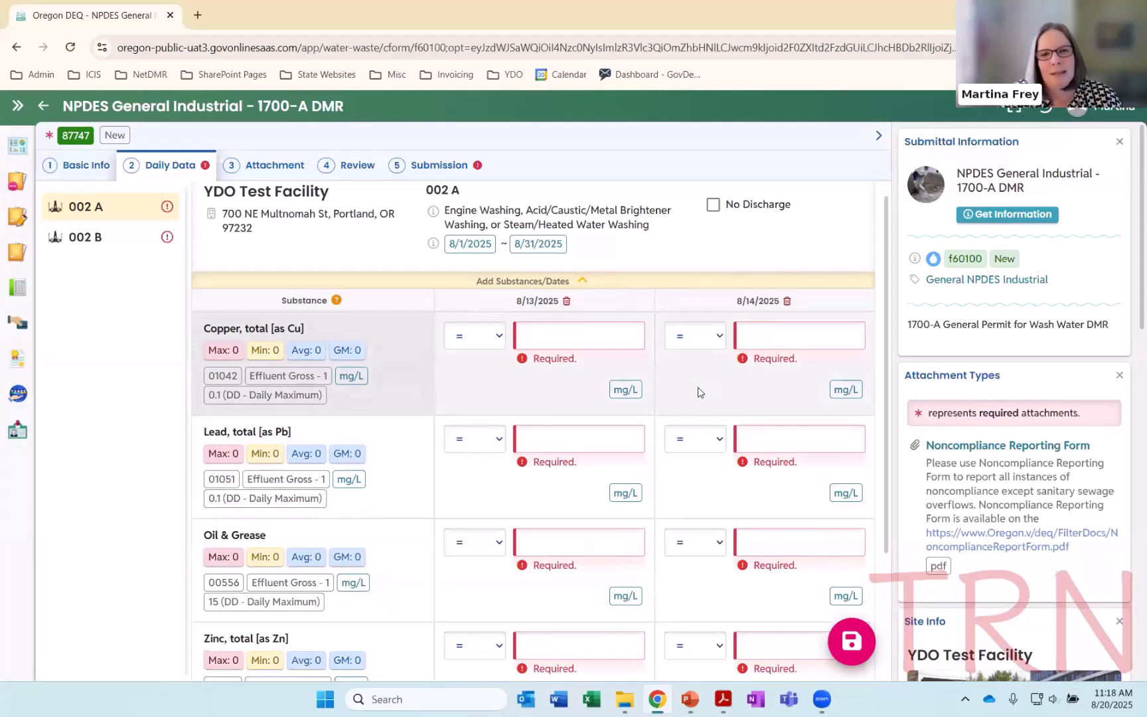
{"action": "left_click", "coordinate": [787, 303]}
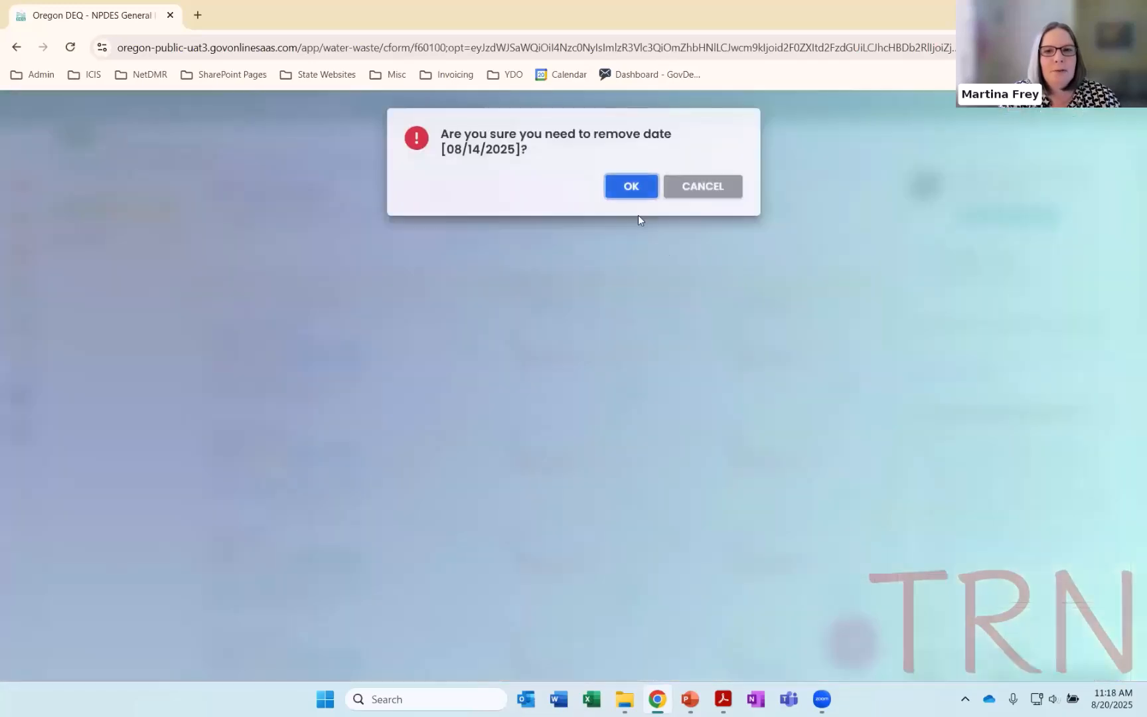
{"action": "left_click", "coordinate": [631, 188]}
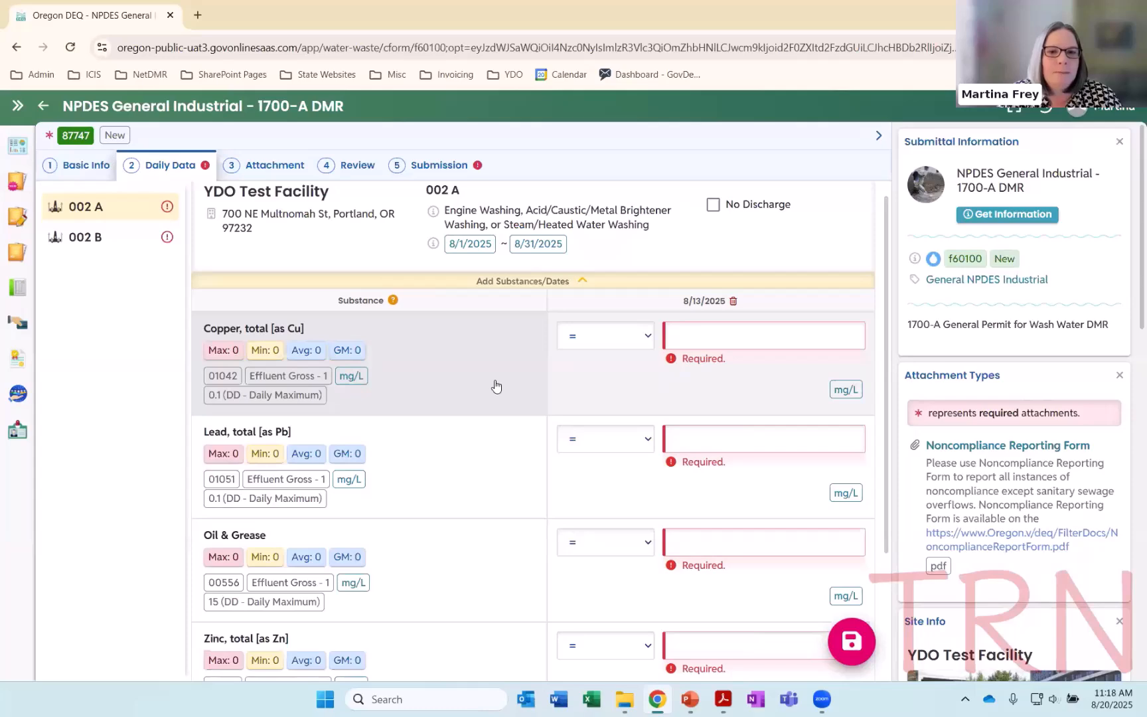
Enter the 8/13/2025 results for 002 A of 0.05 mg/L for total copper and 0.01 mg/L for total lead
{"action": "scroll", "coordinate": [496, 386], "scroll_direction": "down", "scroll_amount": 1}
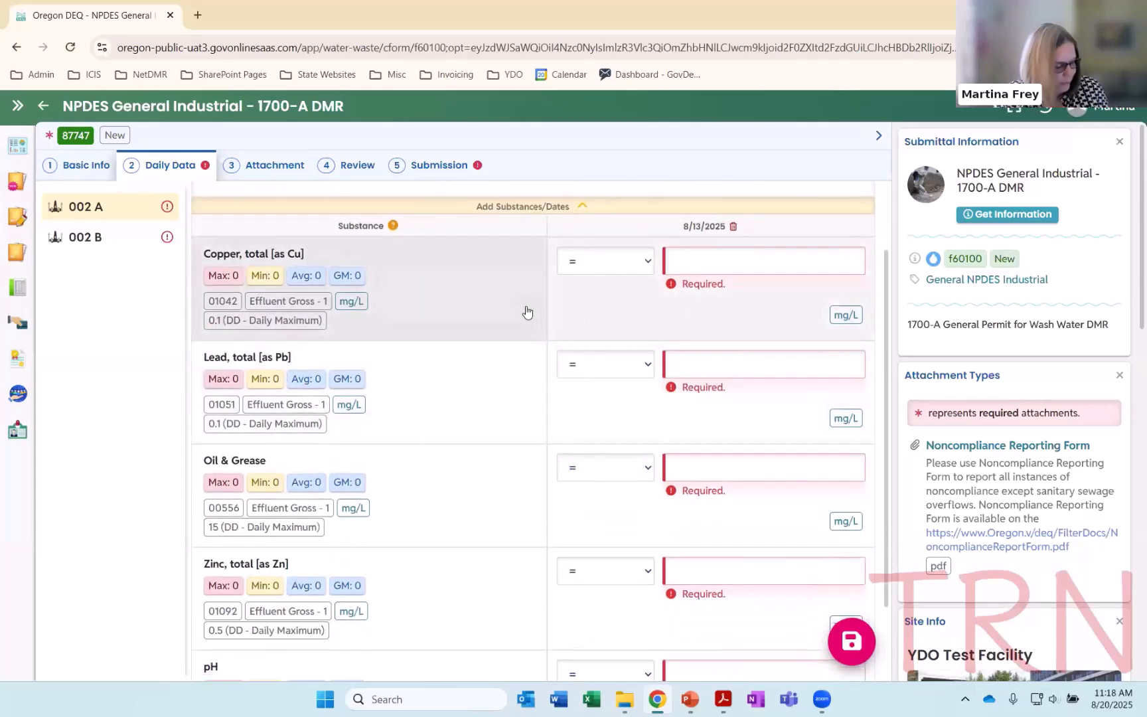
{"action": "left_click", "coordinate": [697, 263]}
{"action": "type", "text": "0.05"}
{"action": "left_click", "coordinate": [695, 368]}
{"action": "type", "text": "0.01"}
{"action": "left_click", "coordinate": [720, 253]}
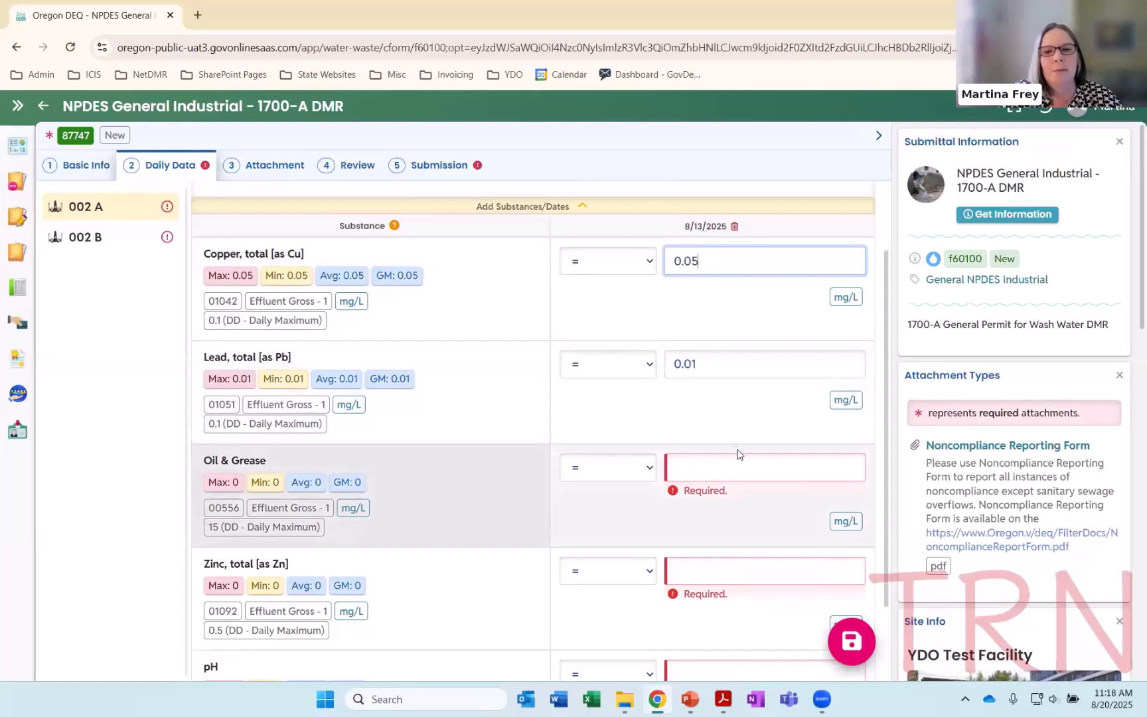
{"action": "left_click", "coordinate": [718, 367]}
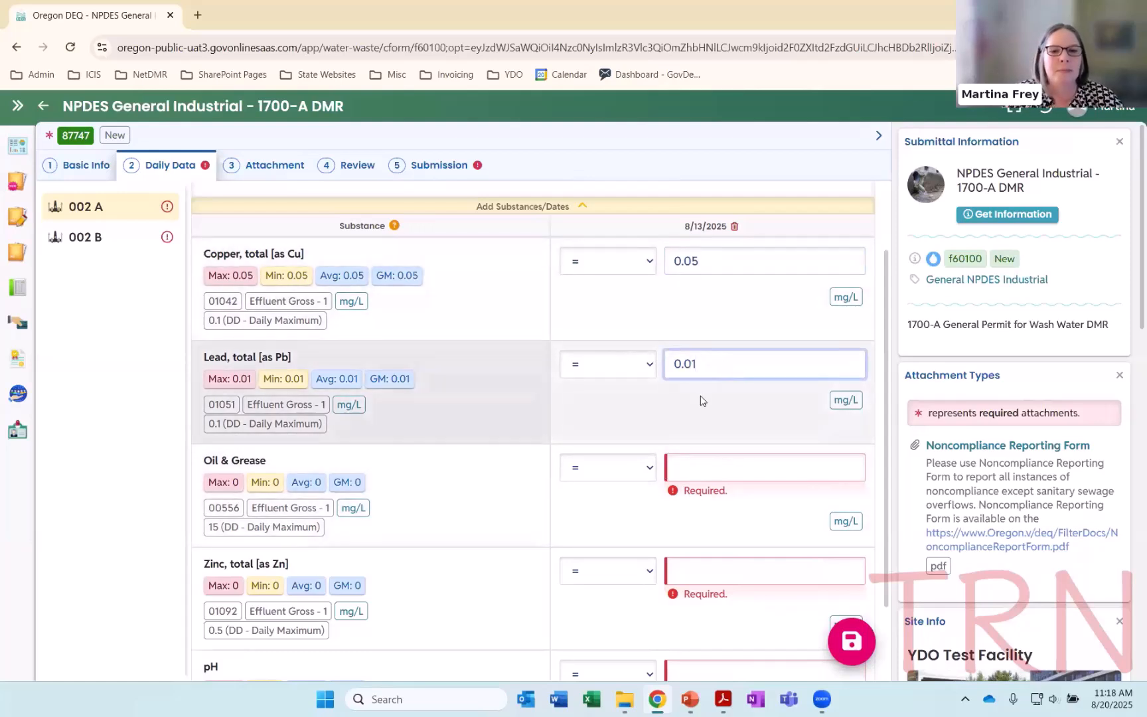
Enter the 8/13/2025 results of 20 mg/L for Oil & Grease and < 0.01 mg/L for total zinc
{"action": "left_click", "coordinate": [697, 471]}
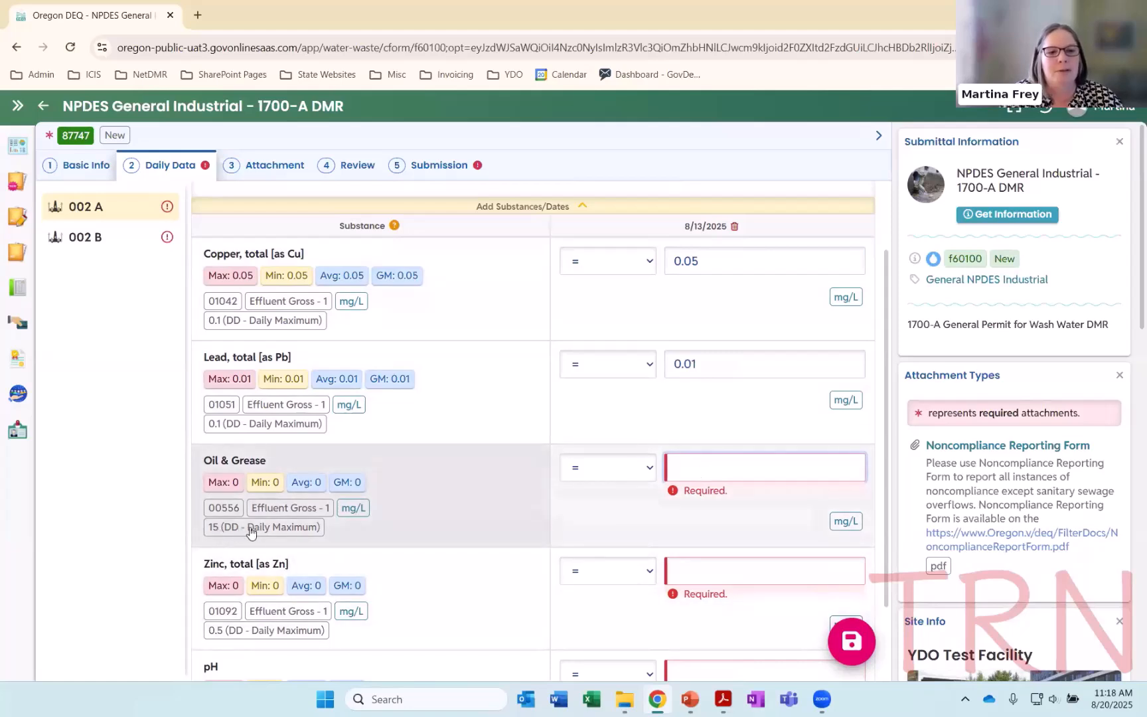
{"action": "type", "text": "20"}
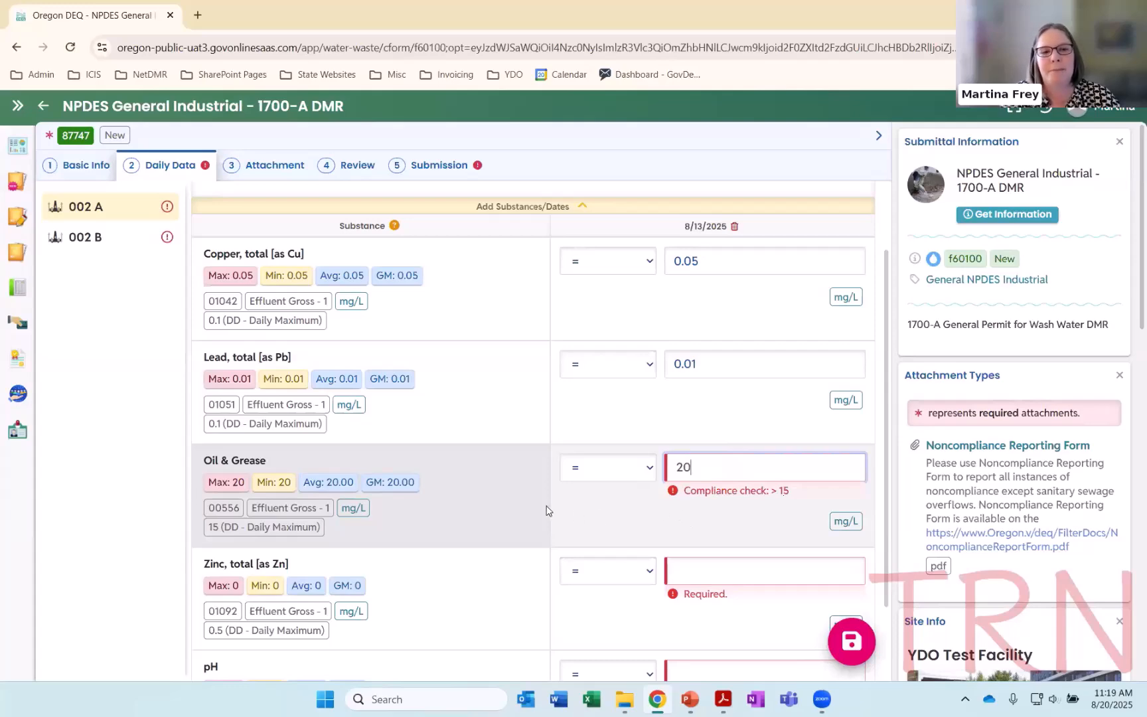
{"action": "scroll", "coordinate": [546, 509], "scroll_direction": "down", "scroll_amount": 2}
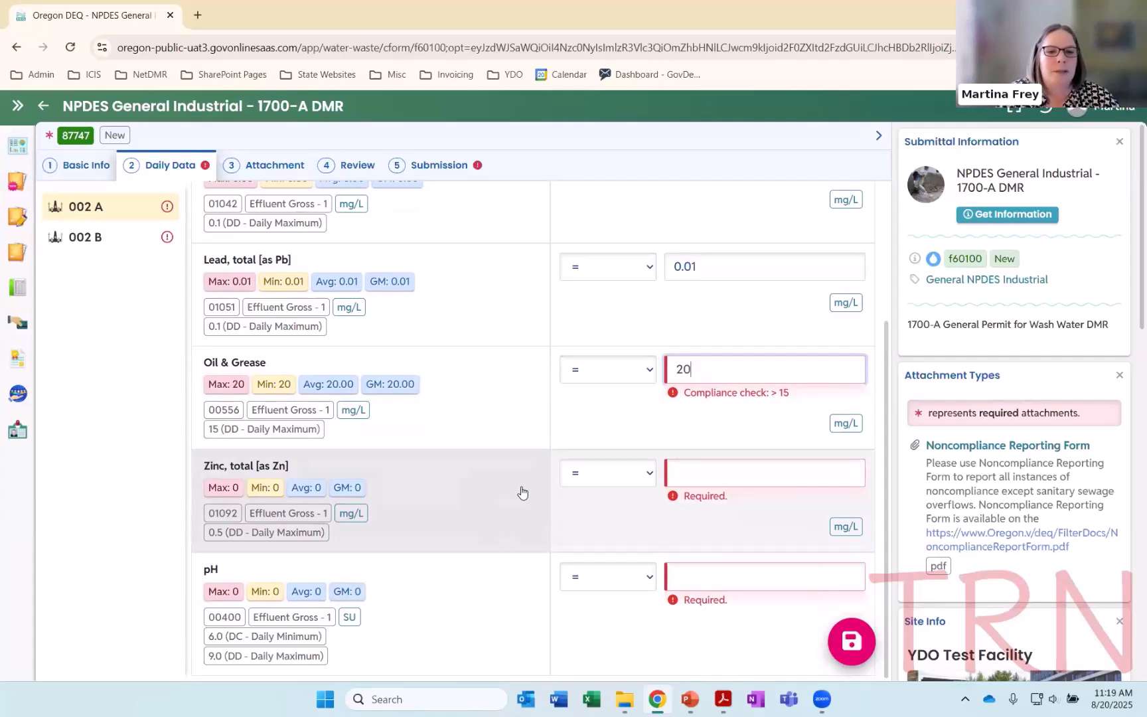
{"action": "left_click", "coordinate": [648, 480]}
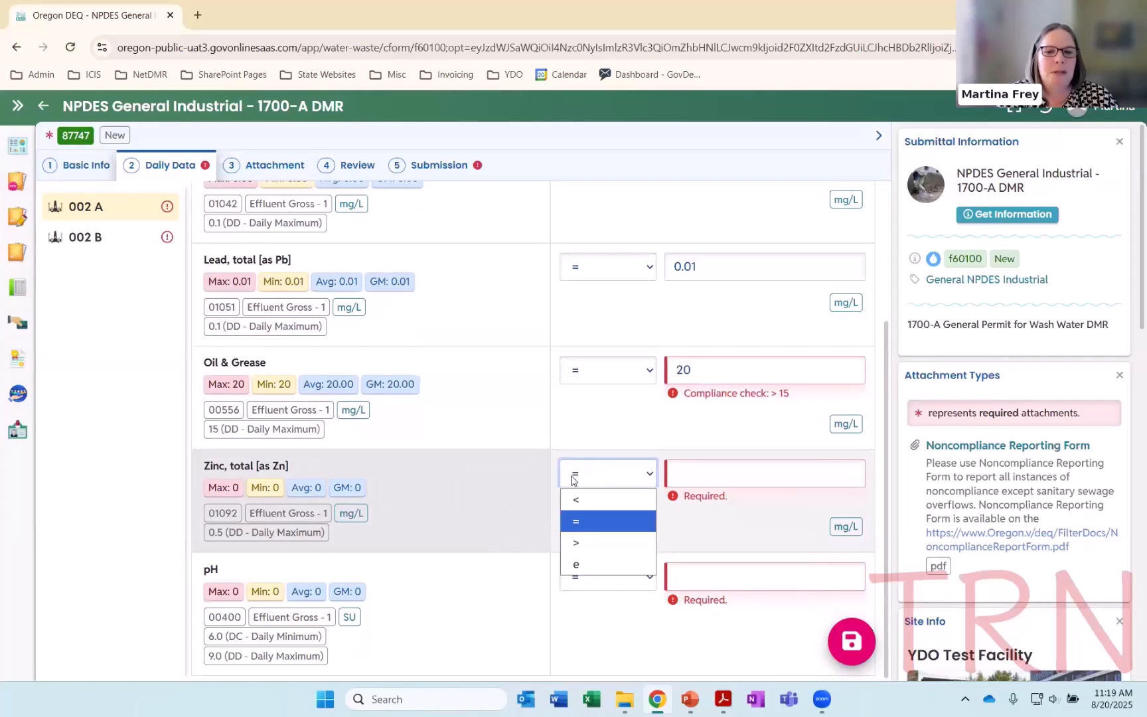
{"action": "left_click", "coordinate": [577, 501]}
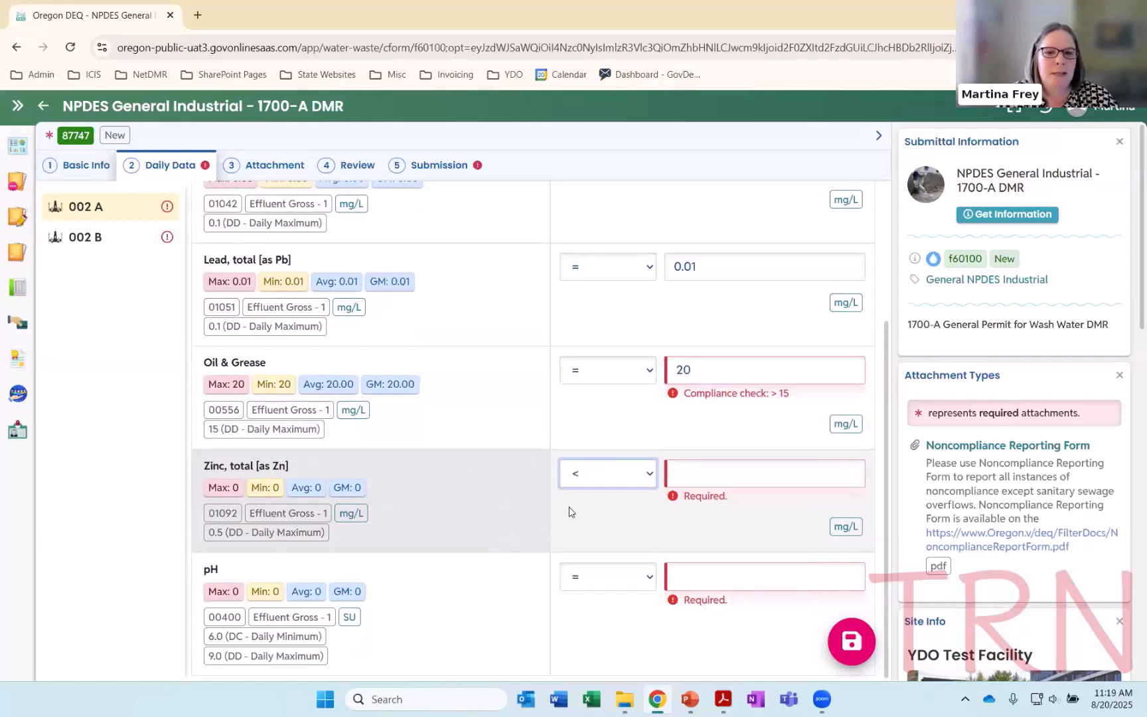
{"action": "left_click", "coordinate": [706, 475]}
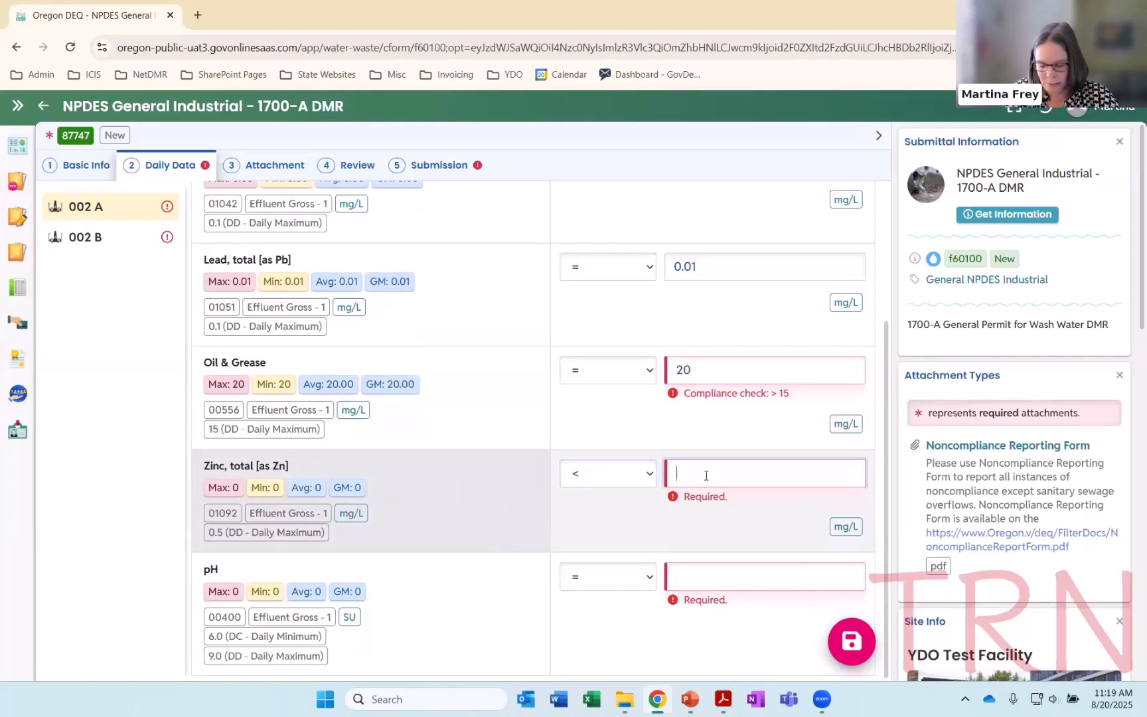
{"action": "type", "text": "0.01"}
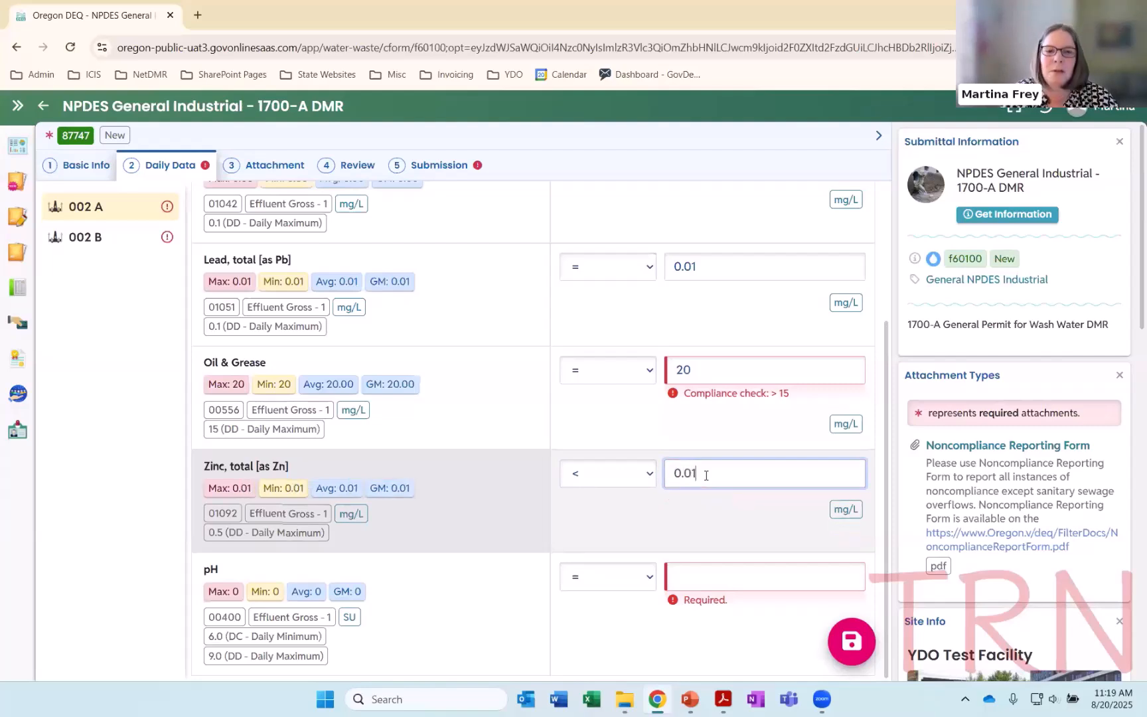
{"action": "left_click", "coordinate": [612, 503]}
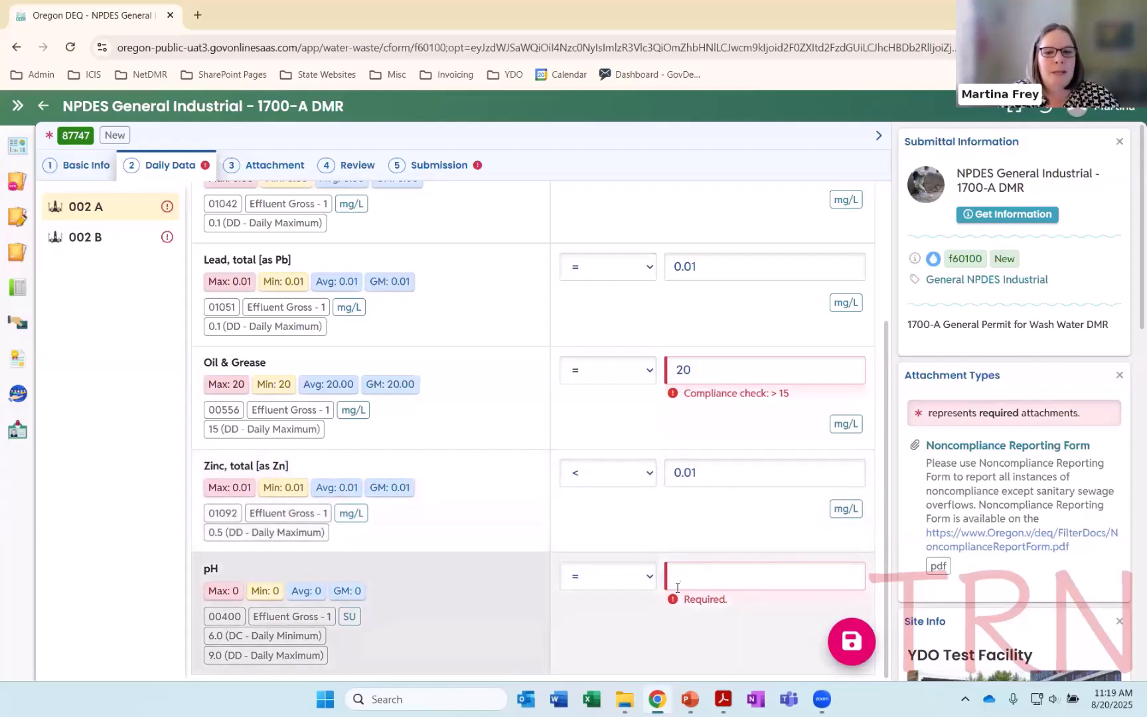
Enter 7.2 SU as the pH result for 8/13/2025
{"action": "left_click", "coordinate": [697, 577]}
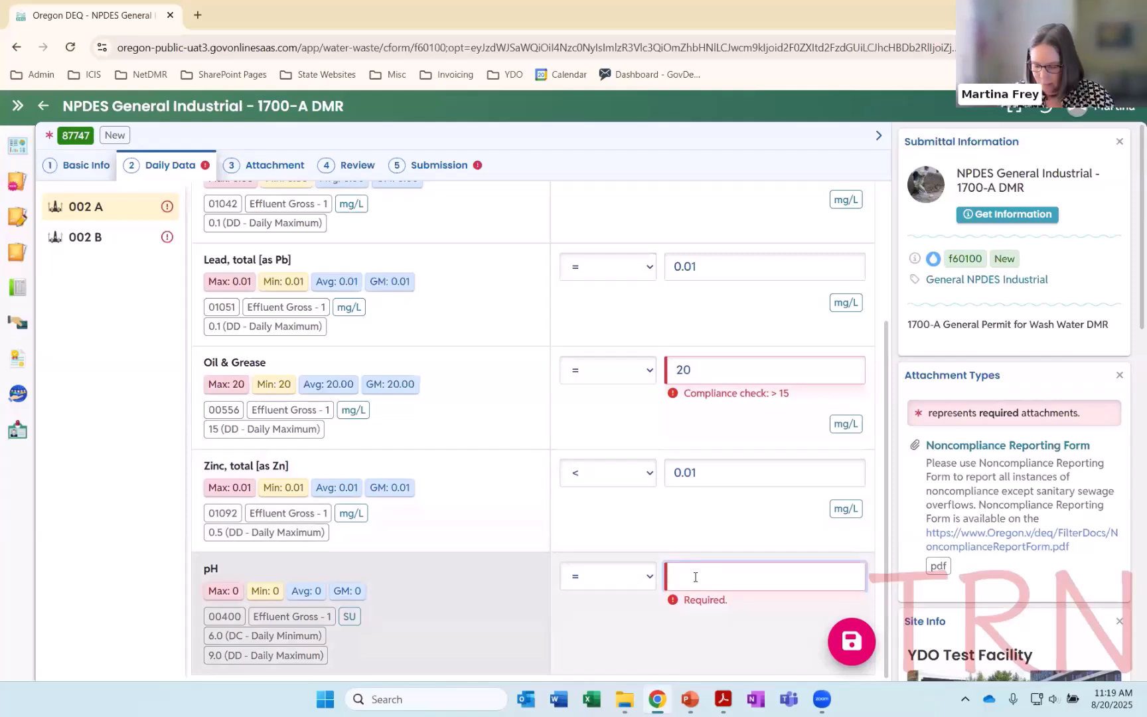
{"action": "type", "text": "7.2"}
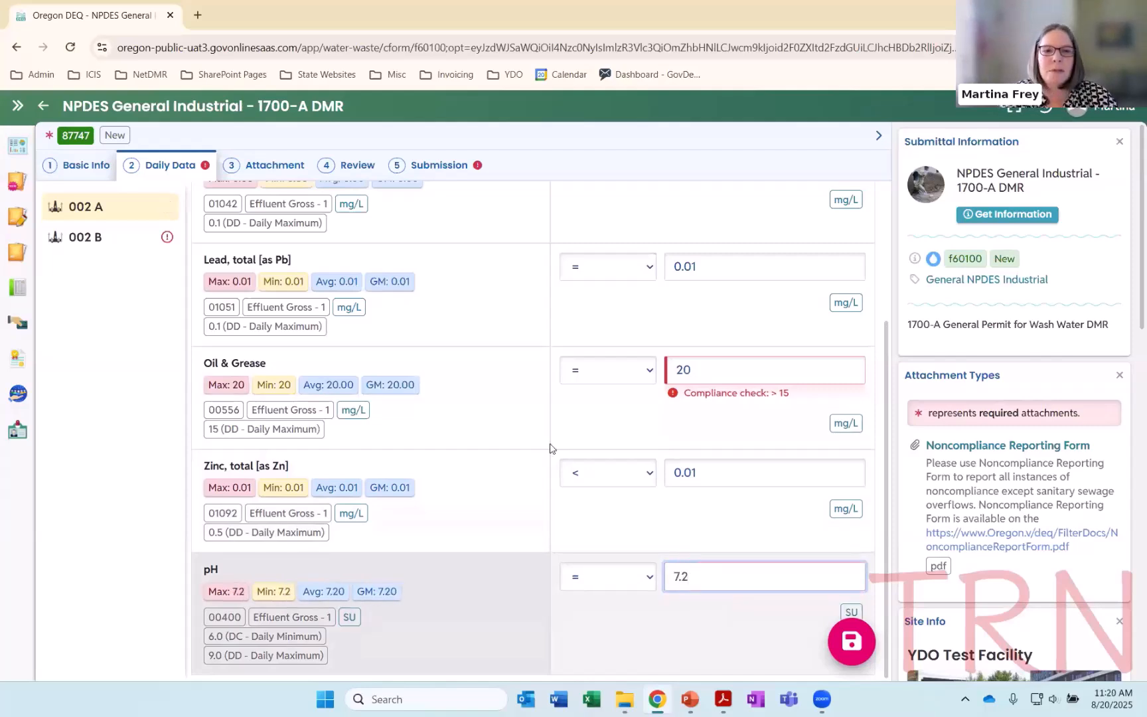
{"action": "left_click", "coordinate": [562, 531]}
Clear the 8/13/2025 pH result of 002 A and enter 7.2 again
{"action": "scroll", "coordinate": [579, 466], "scroll_direction": "up", "scroll_amount": 3}
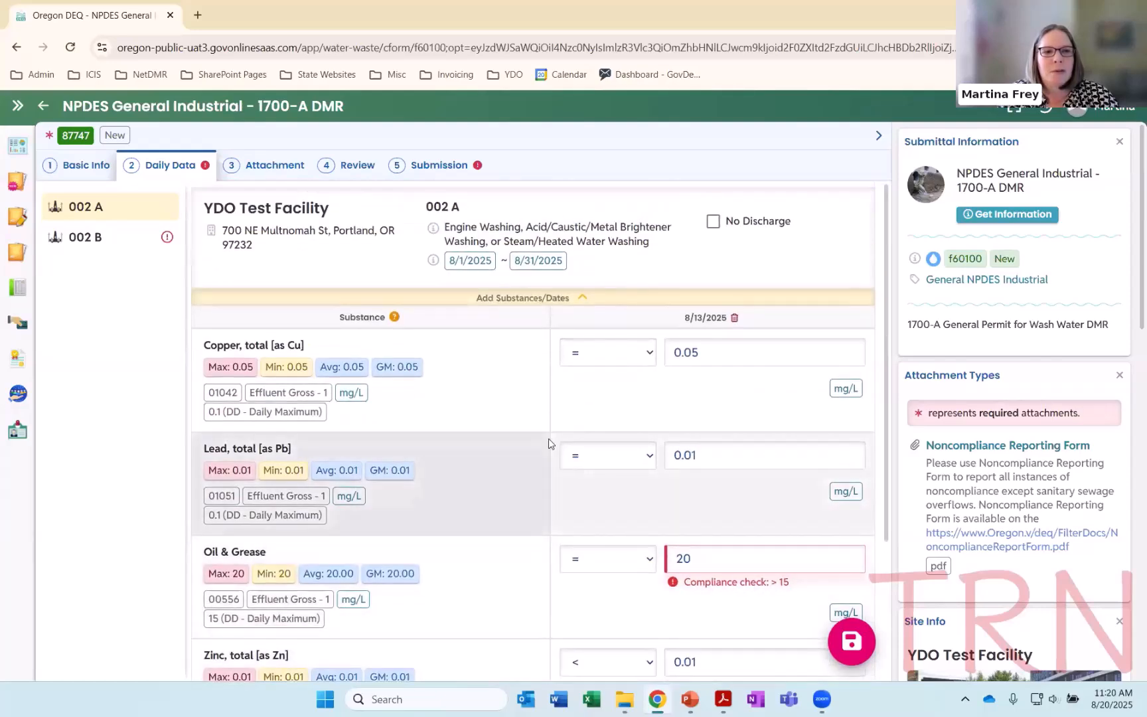
{"action": "scroll", "coordinate": [542, 438], "scroll_direction": "down", "scroll_amount": 3}
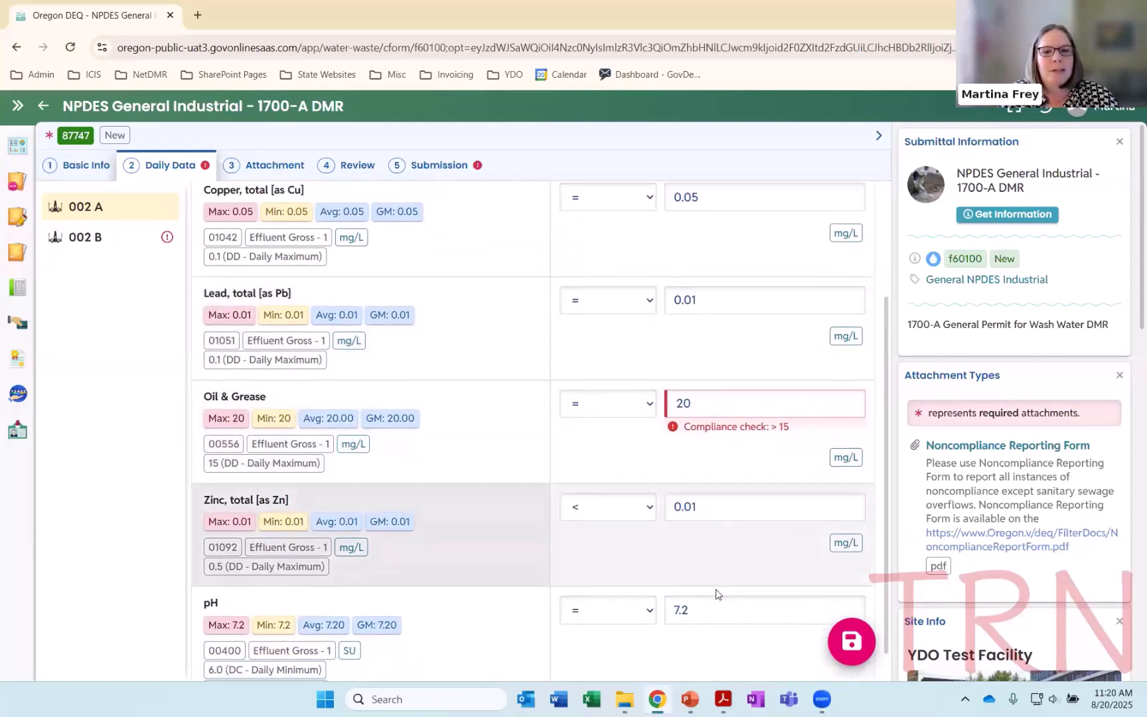
{"action": "left_click_drag", "start_coordinate": [704, 571], "coordinate": [669, 569]}
{"action": "key", "text": "BackSpace"}
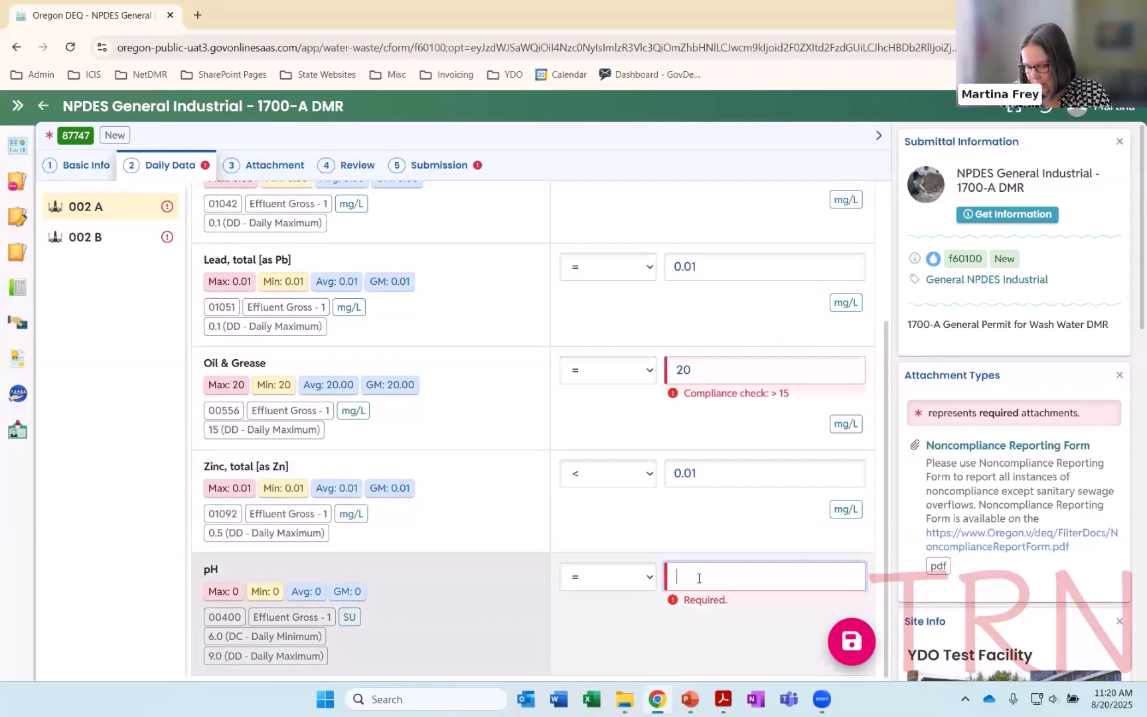
{"action": "type", "text": "7.2"}
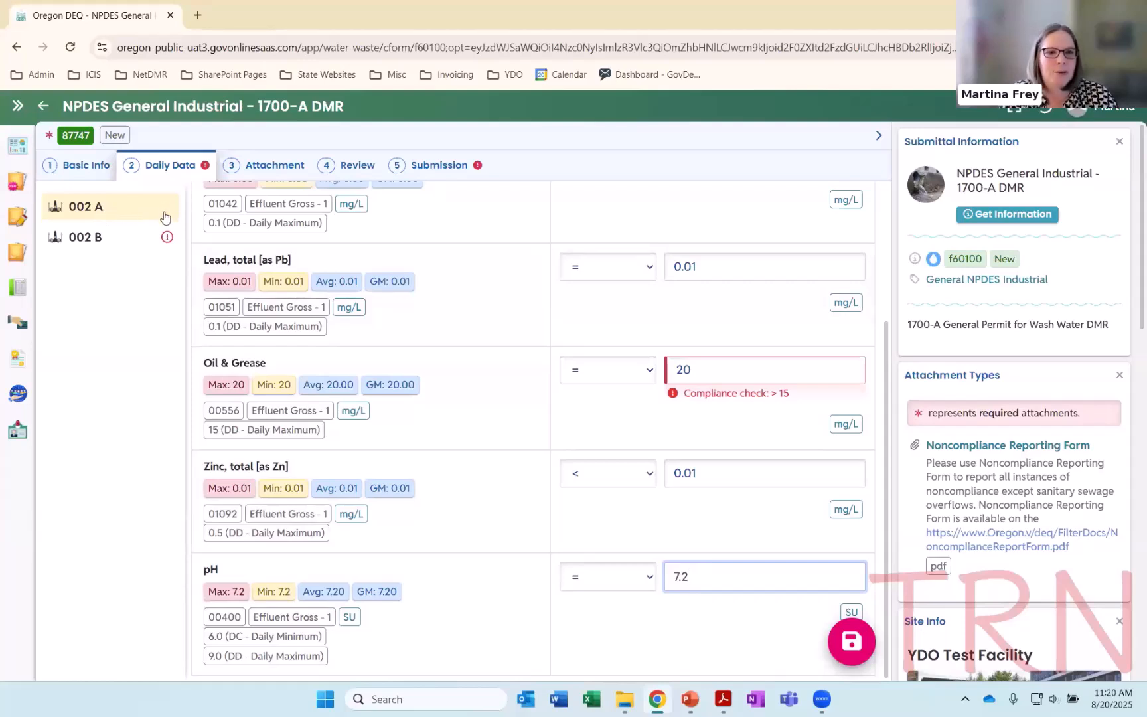
Open the daily data of 002 B and look over its sample entry form
{"action": "scroll", "coordinate": [436, 318], "scroll_direction": "up", "scroll_amount": 3}
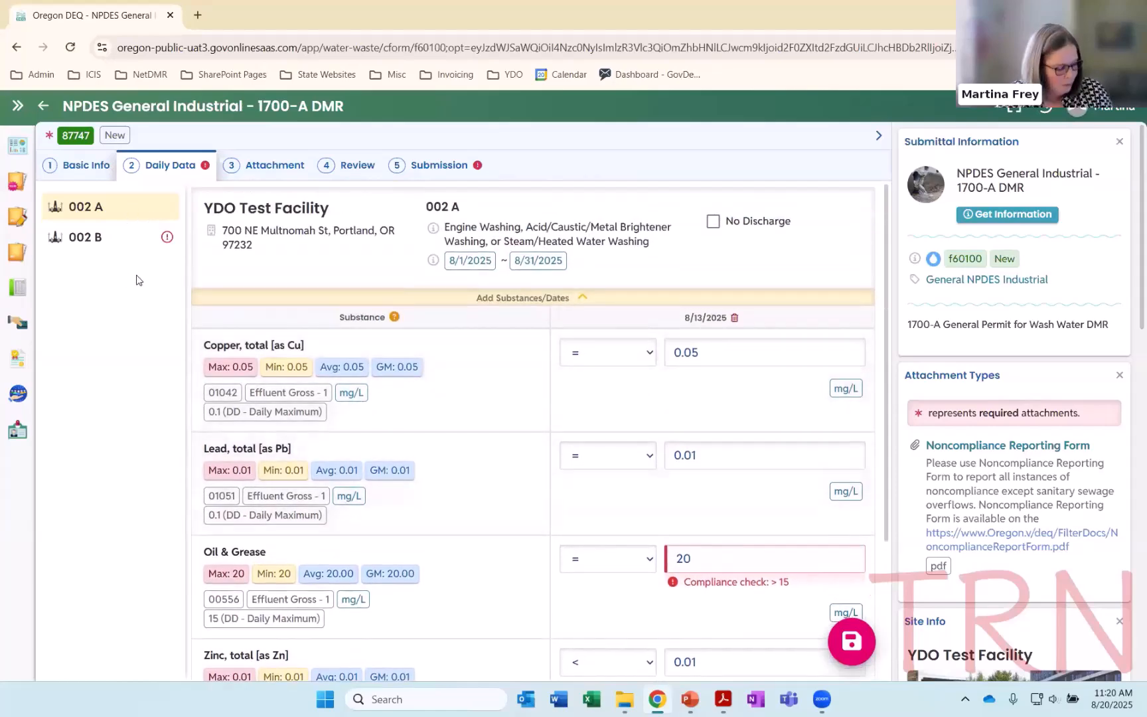
{"action": "left_click", "coordinate": [110, 246]}
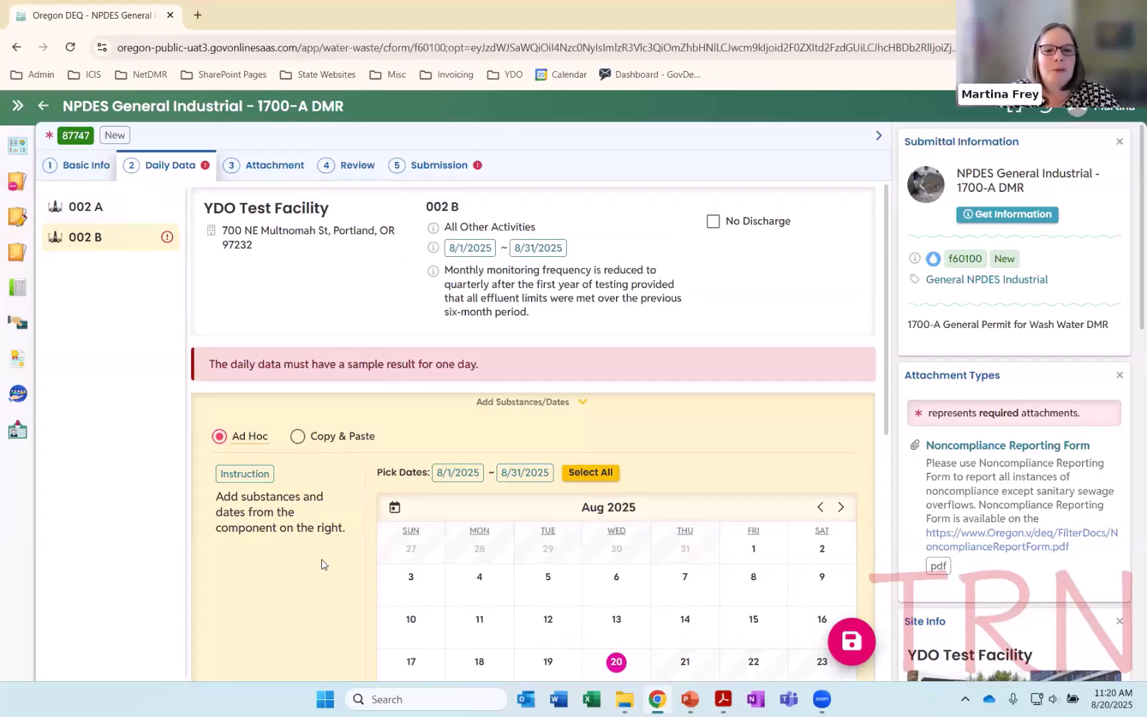
{"action": "scroll", "coordinate": [359, 578], "scroll_direction": "down", "scroll_amount": 3}
{"action": "scroll", "coordinate": [349, 541], "scroll_direction": "up", "scroll_amount": 2}
{"action": "scroll", "coordinate": [359, 464], "scroll_direction": "up", "scroll_amount": 1}
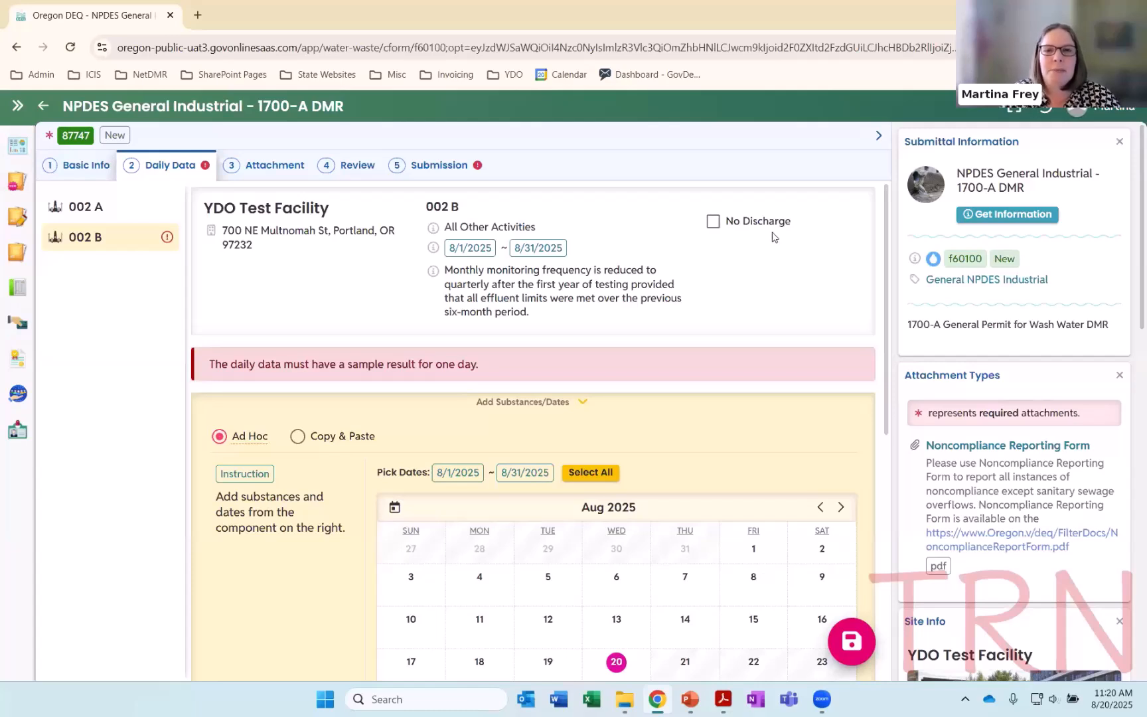
Mark 002 B as No Discharge with the reason *9 # Conditional Monitoring (Not Required This Period), and clear the mark again
{"action": "left_click", "coordinate": [713, 222]}
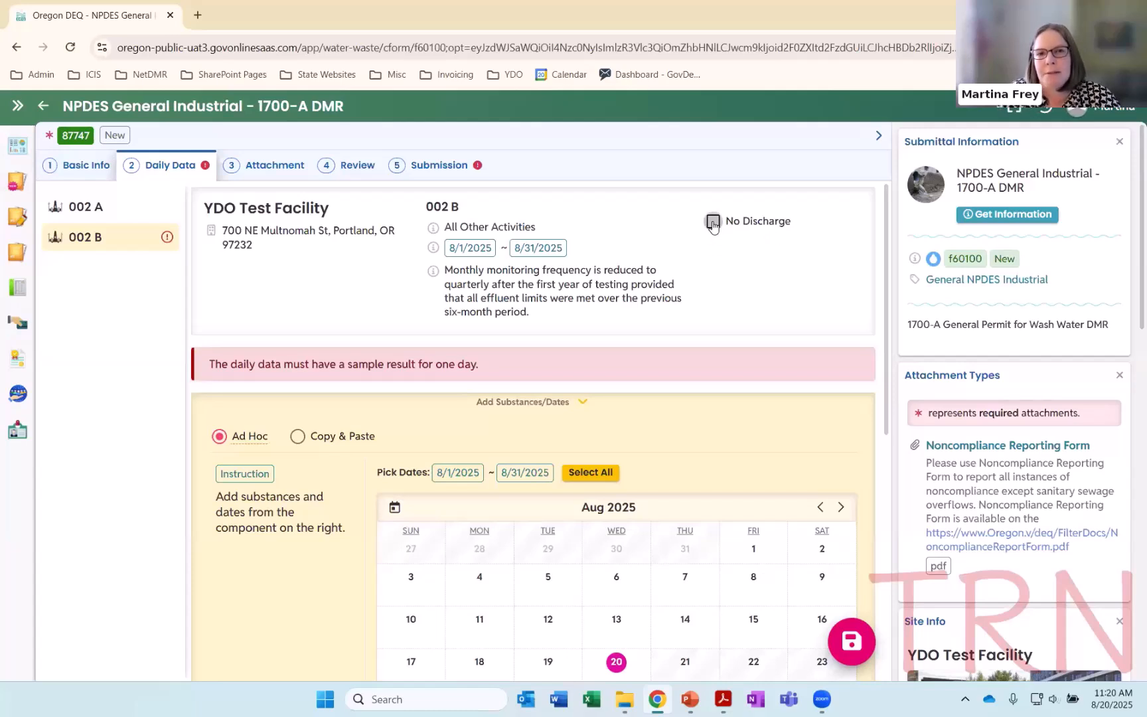
{"action": "left_click", "coordinate": [837, 258]}
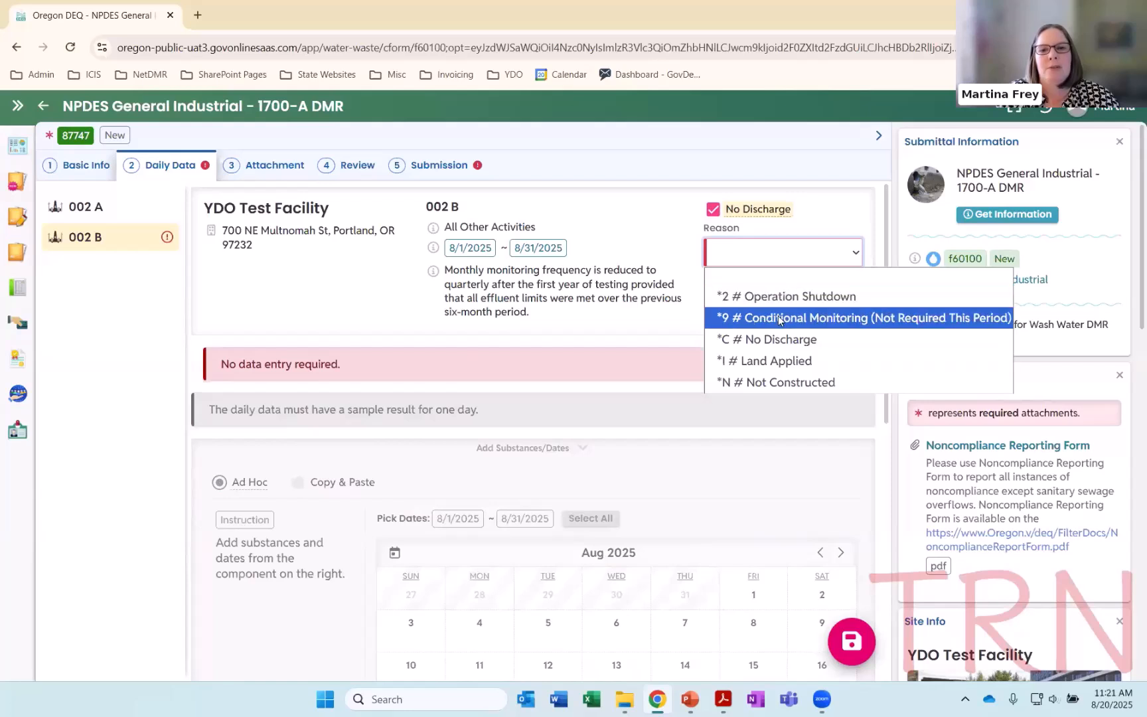
{"action": "left_click", "coordinate": [777, 320]}
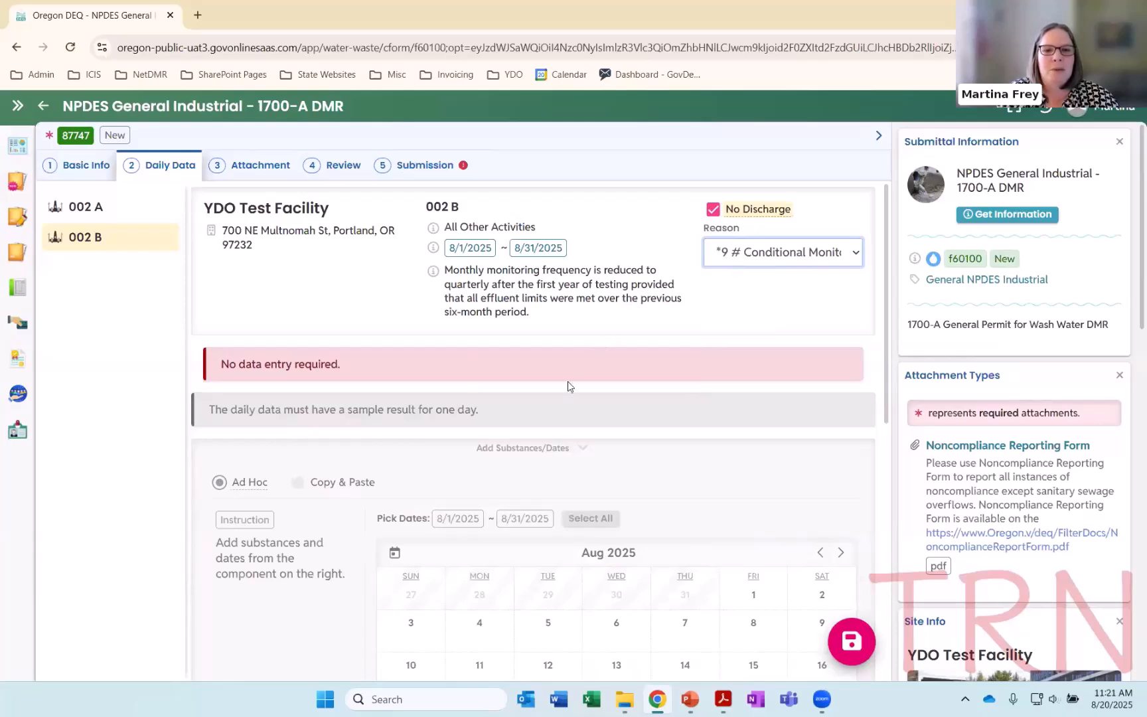
{"action": "scroll", "coordinate": [571, 382], "scroll_direction": "down", "scroll_amount": 1}
{"action": "scroll", "coordinate": [572, 382], "scroll_direction": "down", "scroll_amount": 1}
{"action": "scroll", "coordinate": [533, 576], "scroll_direction": "down", "scroll_amount": 3}
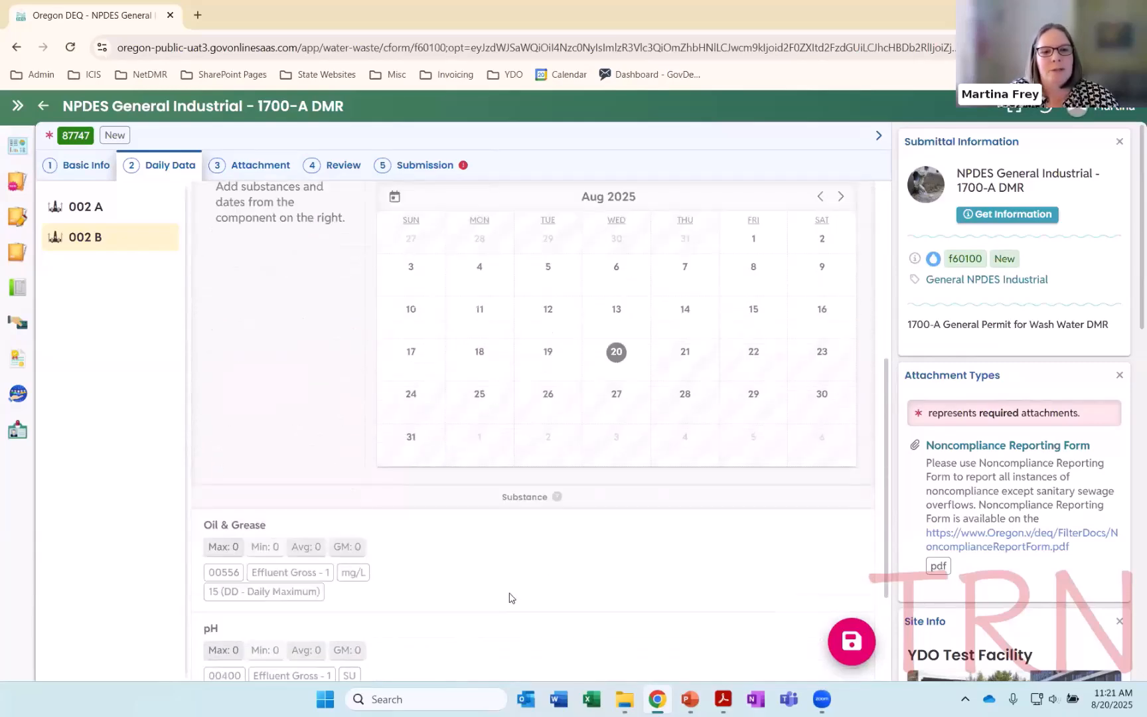
{"action": "scroll", "coordinate": [579, 590], "scroll_direction": "up", "scroll_amount": 4}
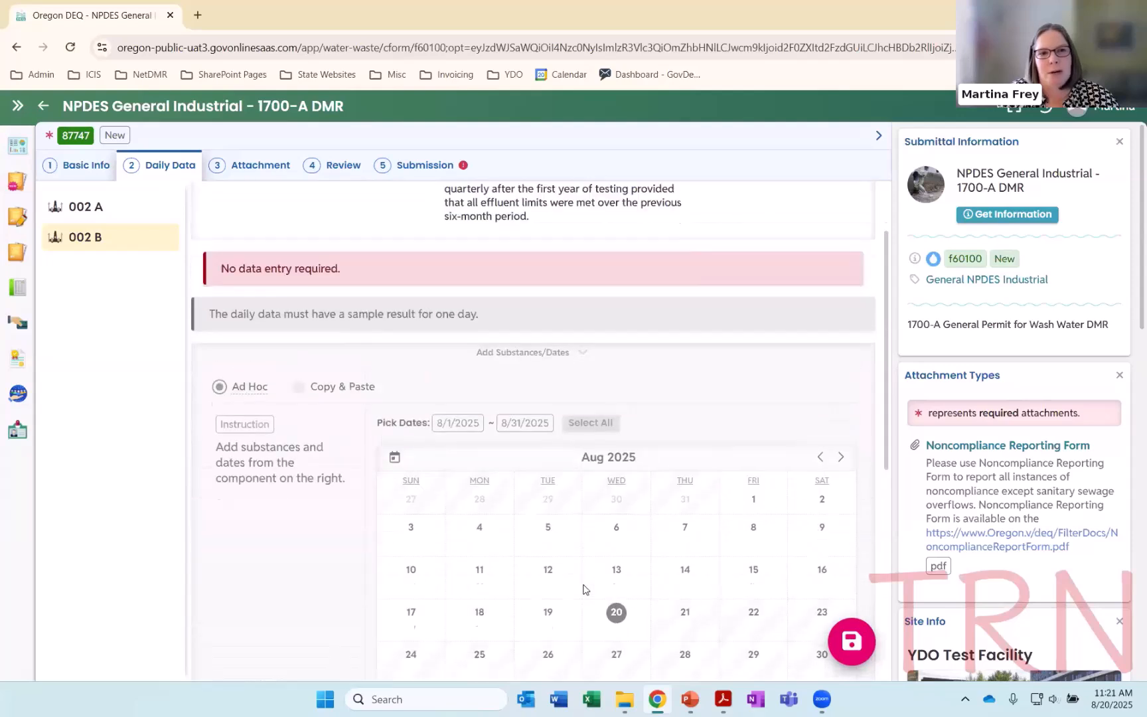
{"action": "scroll", "coordinate": [412, 521], "scroll_direction": "up", "scroll_amount": 1}
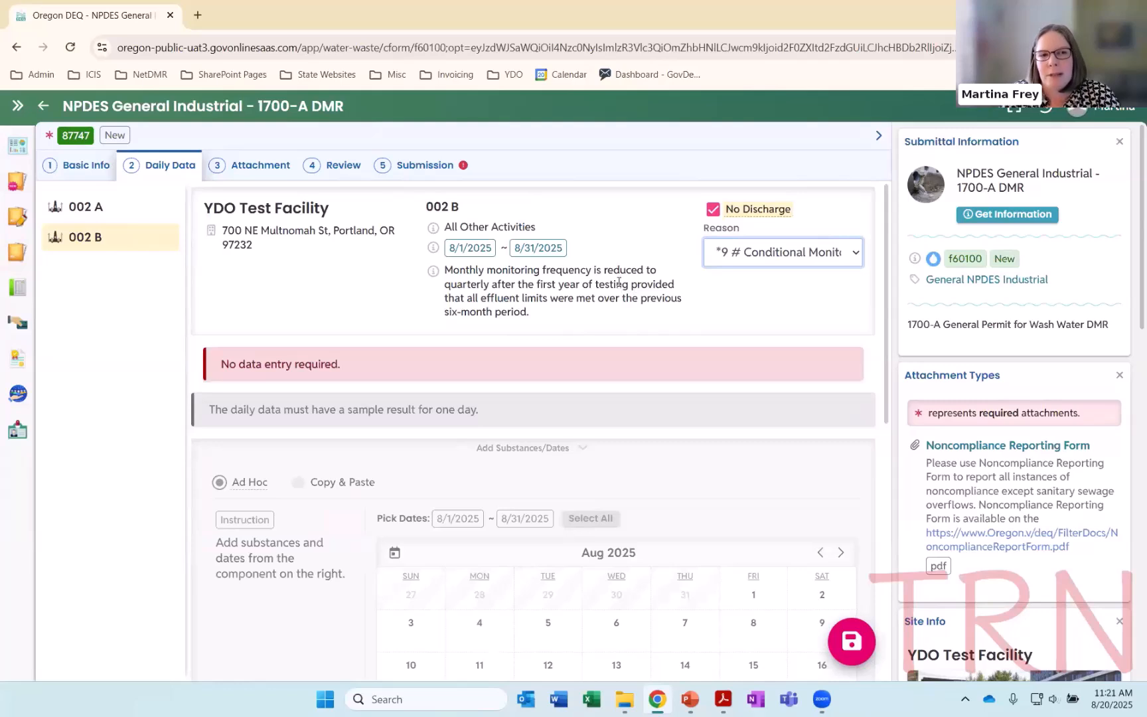
{"action": "left_click", "coordinate": [713, 210]}
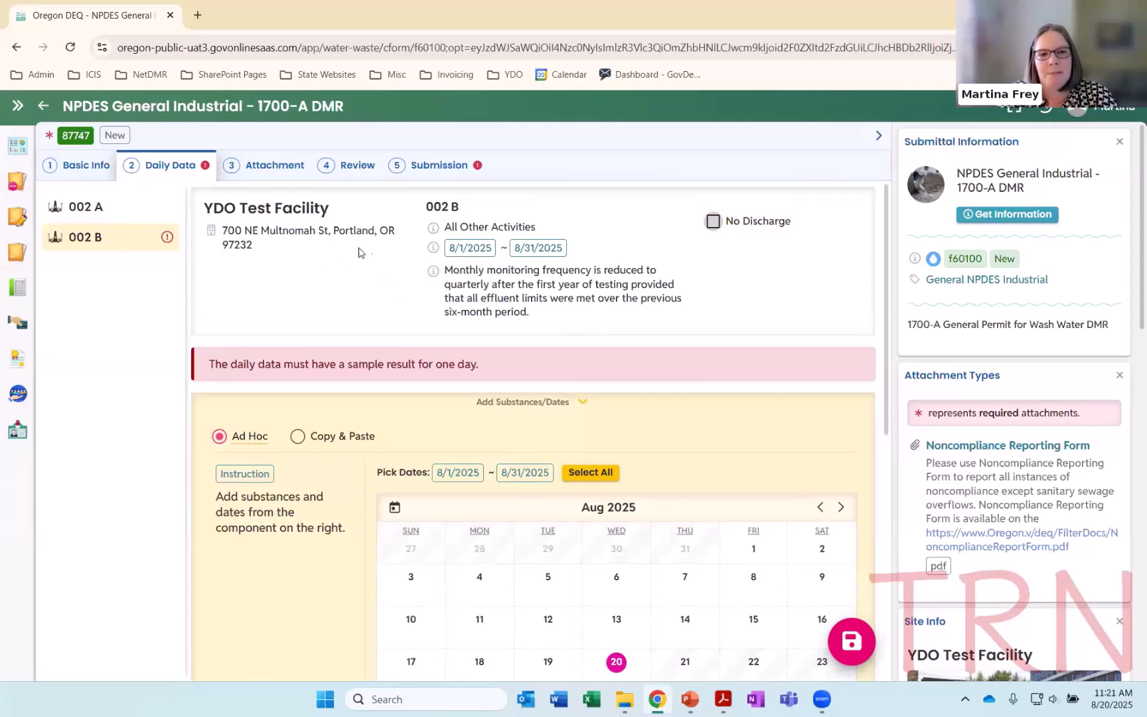
Add 8/13/2025 as the sample date for 002 B
{"action": "scroll", "coordinate": [597, 279], "scroll_direction": "down", "scroll_amount": 1}
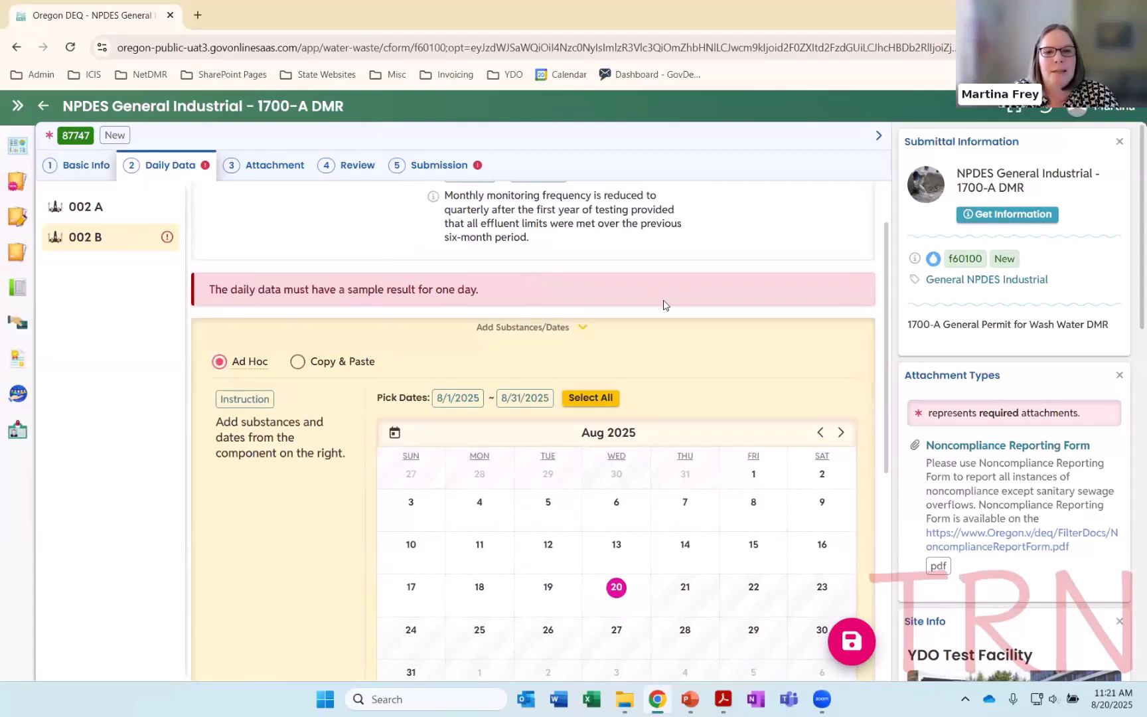
{"action": "scroll", "coordinate": [373, 401], "scroll_direction": "down", "scroll_amount": 1}
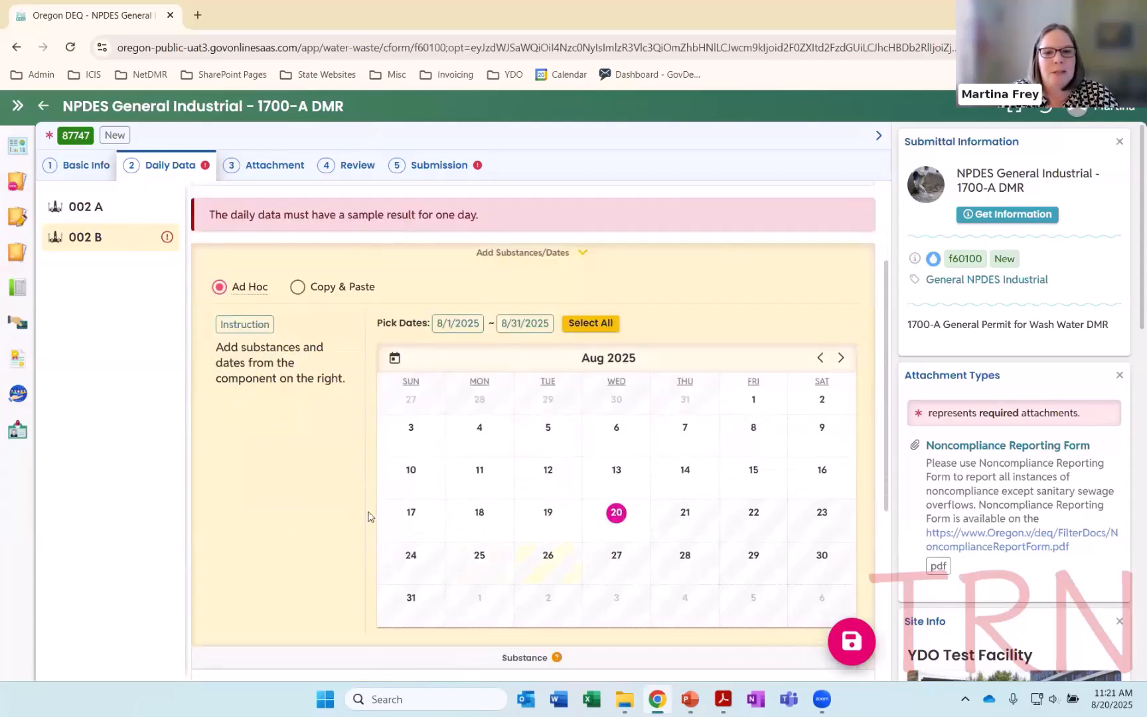
{"action": "left_click", "coordinate": [609, 485]}
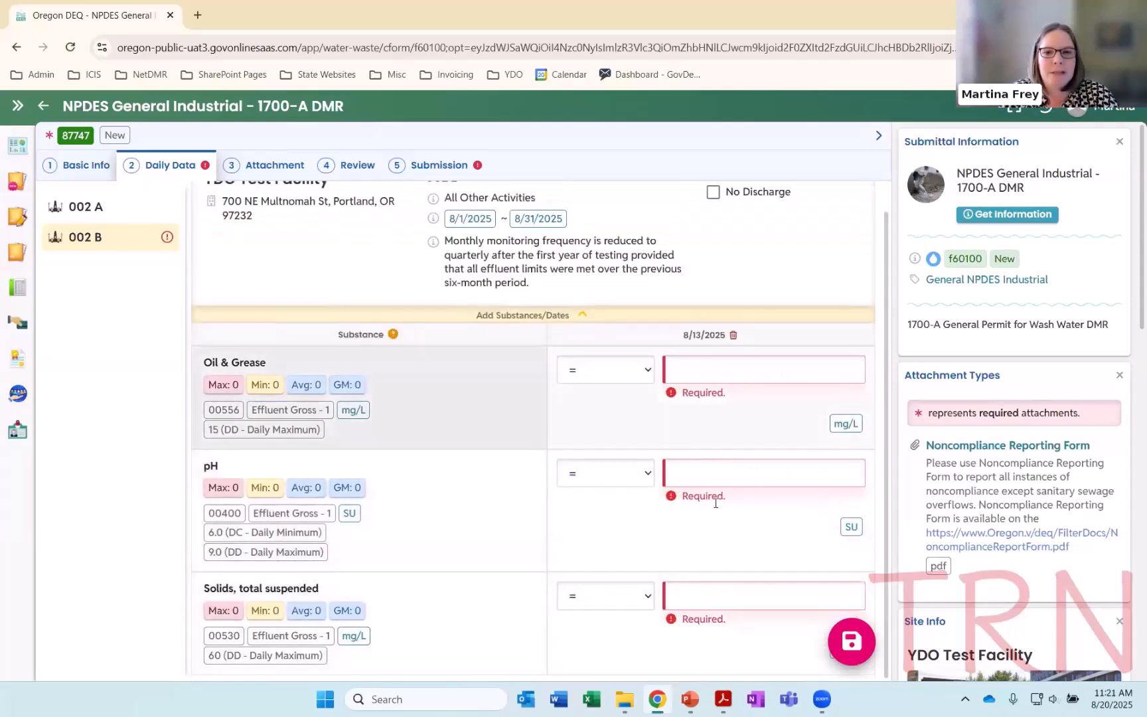
Switch the 002 B substance and date entry to Copy & Paste, download the CSV template and open it in Excel
{"action": "left_click", "coordinate": [453, 315]}
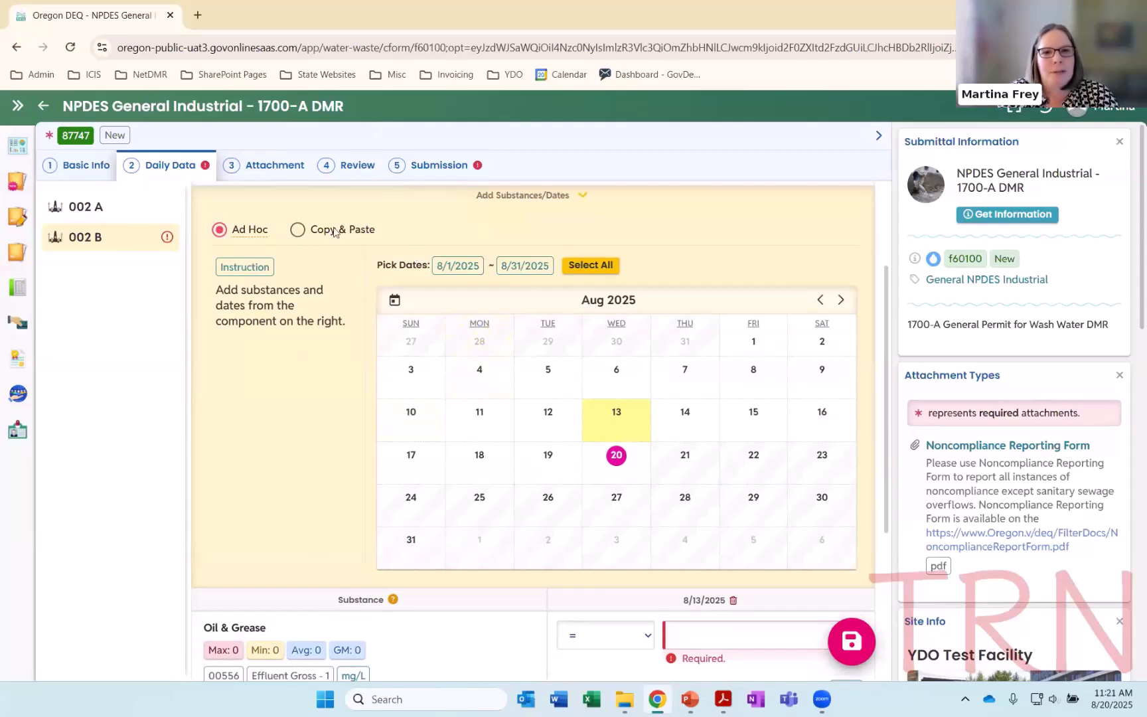
{"action": "left_click", "coordinate": [299, 233]}
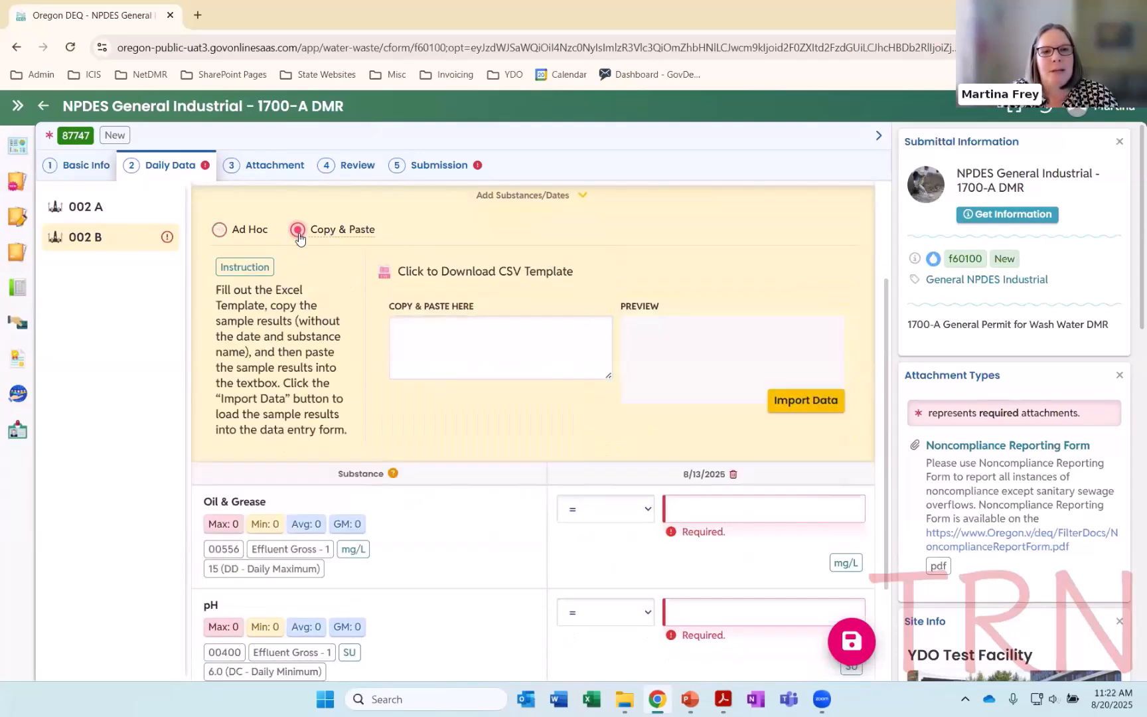
{"action": "scroll", "coordinate": [328, 335], "scroll_direction": "up", "scroll_amount": 1}
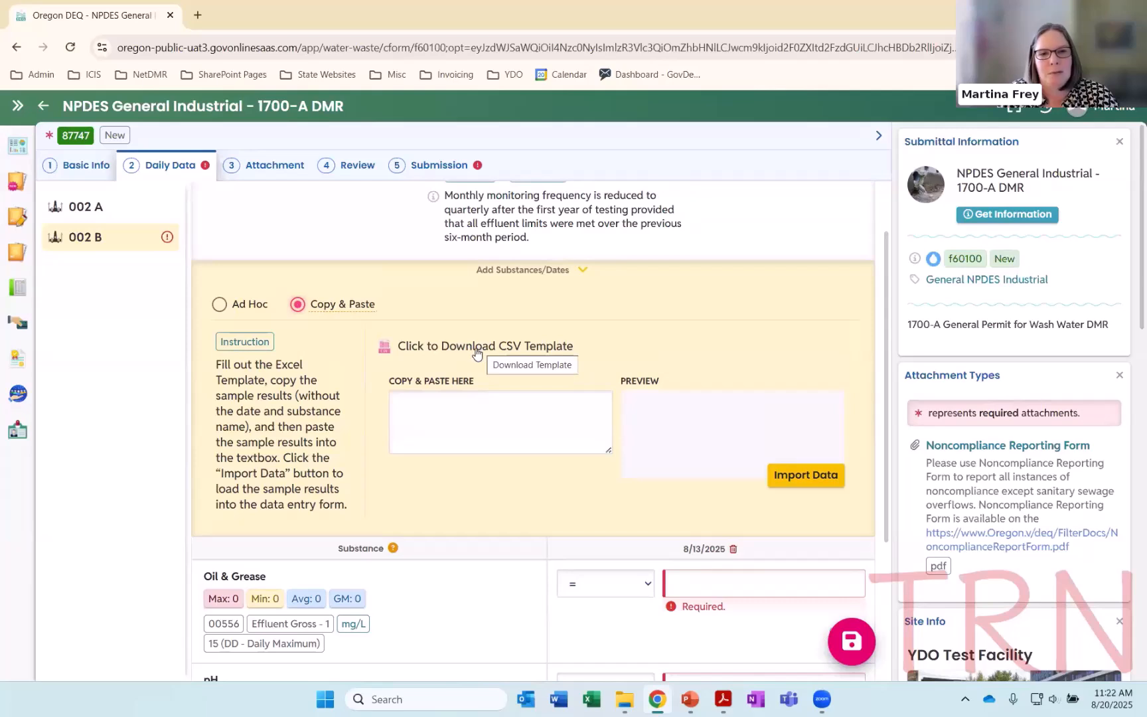
{"action": "left_click", "coordinate": [477, 353]}
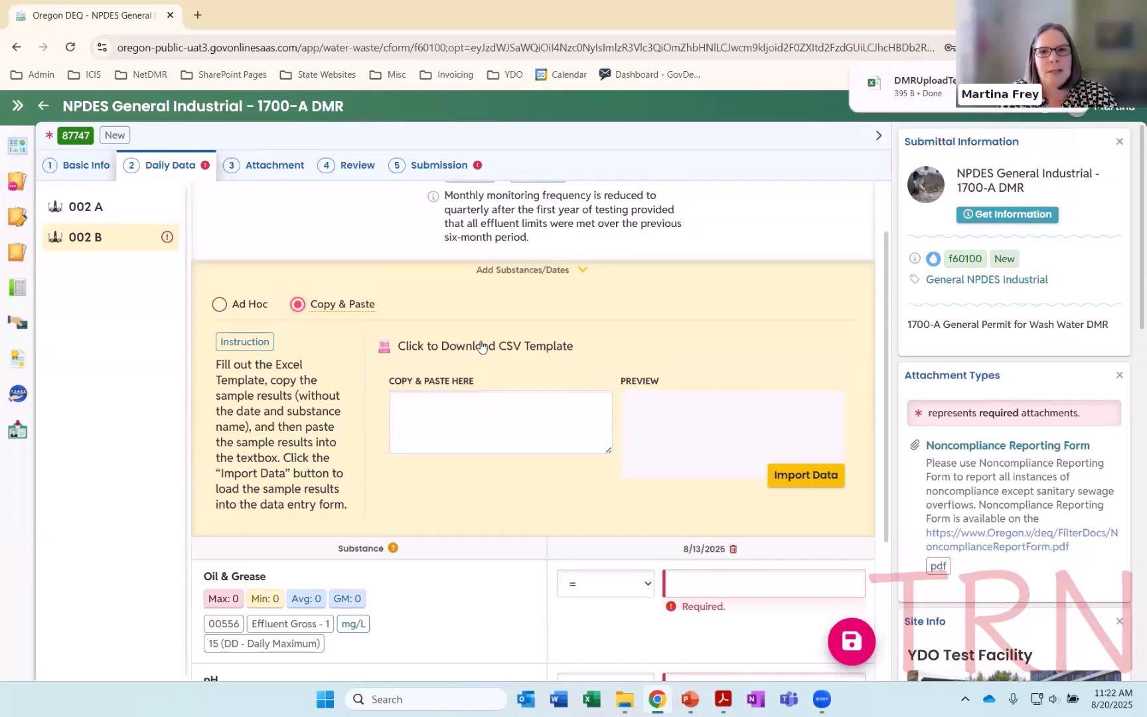
{"action": "left_click", "coordinate": [873, 92]}
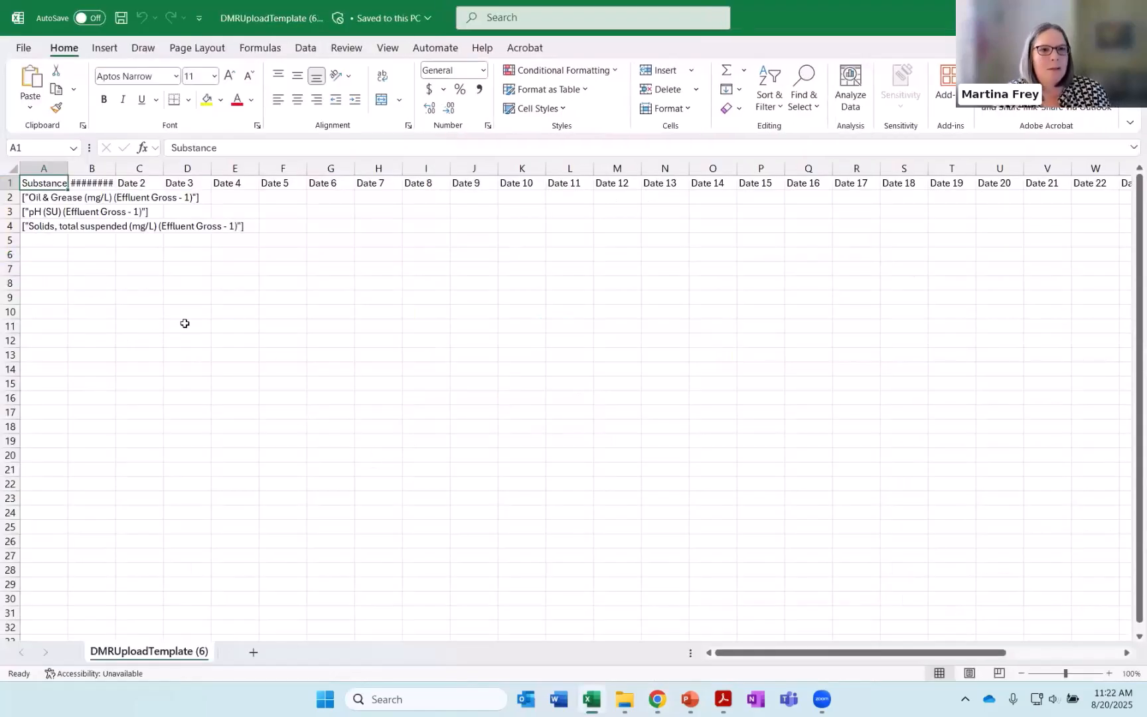
Widen columns A and B of the template to fit the substance names and the sample date
{"action": "left_click_drag", "start_coordinate": [68, 166], "coordinate": [69, 163]}
{"action": "double_click", "coordinate": [69, 164]}
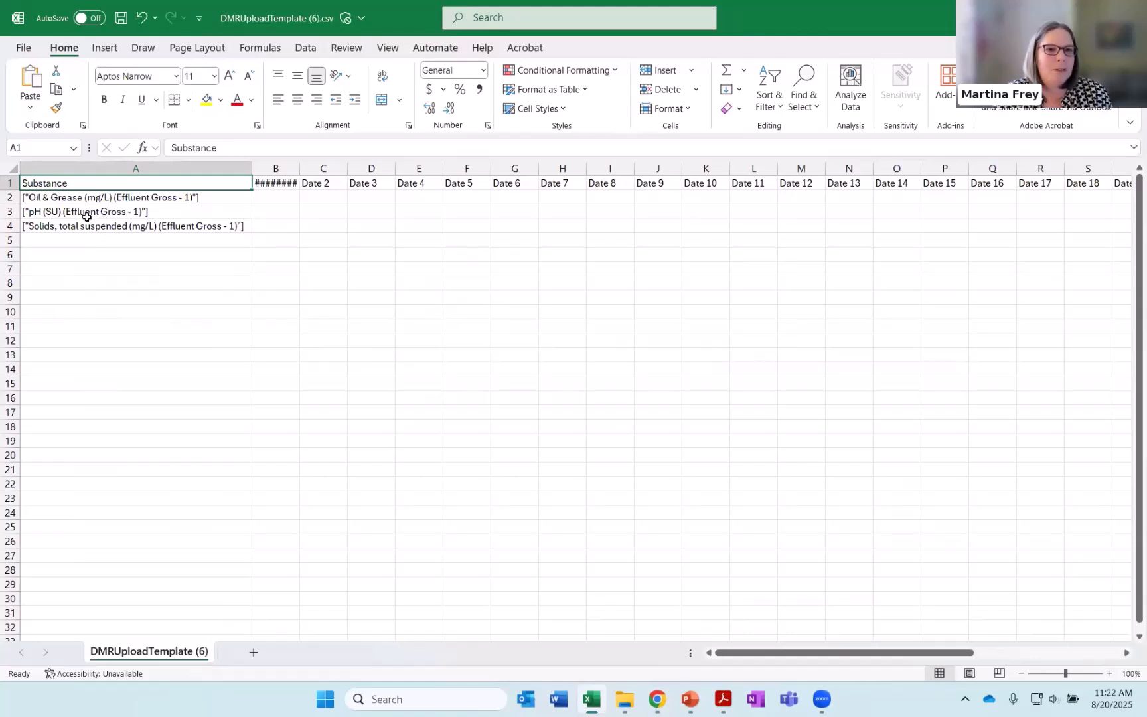
{"action": "double_click", "coordinate": [299, 168]}
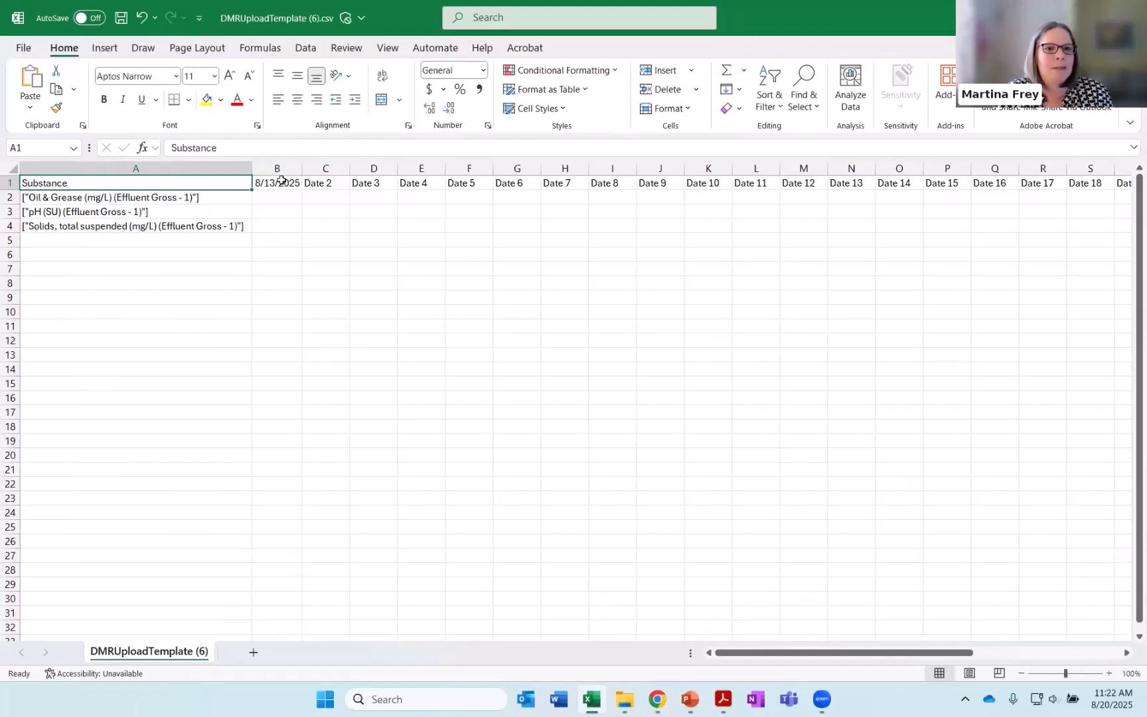
{"action": "left_click", "coordinate": [280, 182]}
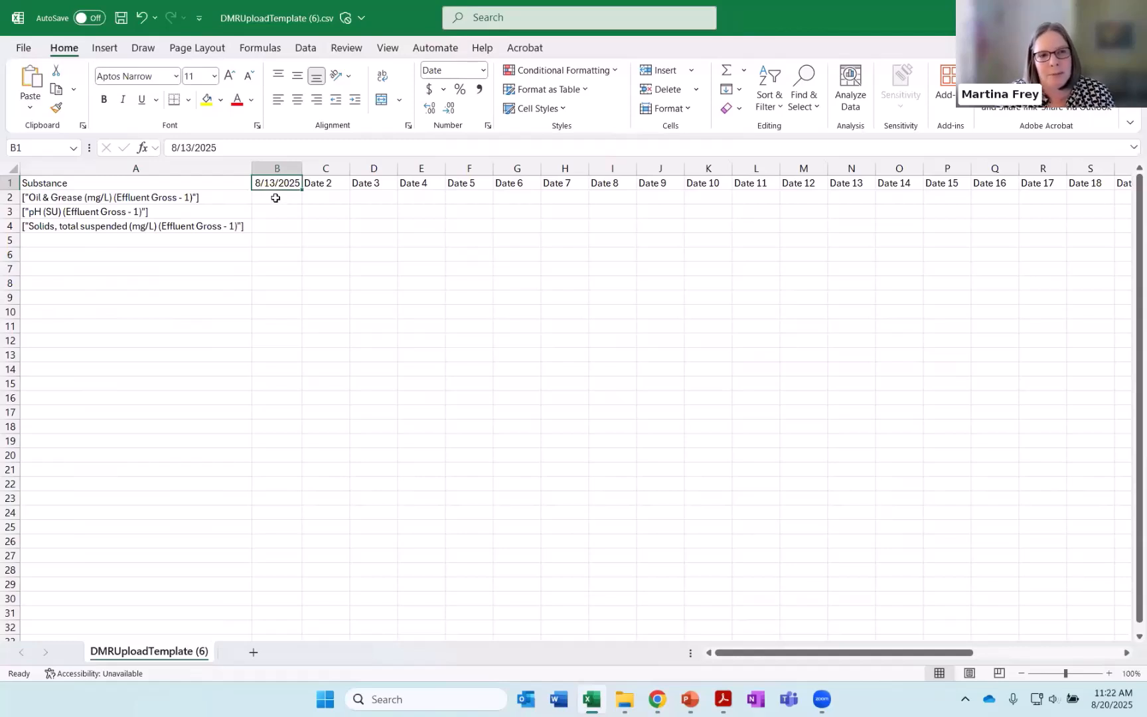
Enter the 8/13/2025 results in B2:B4: 10 for Oil & Grease, 7.2 for pH and 12 for total suspended solids
{"action": "left_click", "coordinate": [275, 198]}
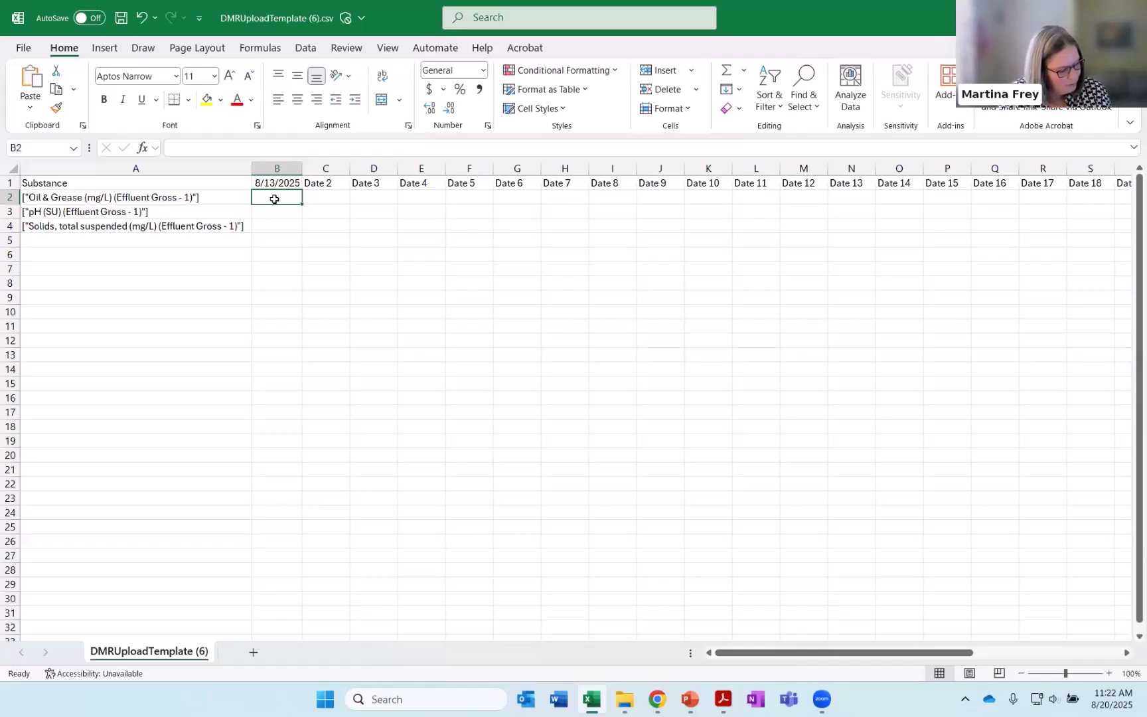
{"action": "type", "text": "10"}
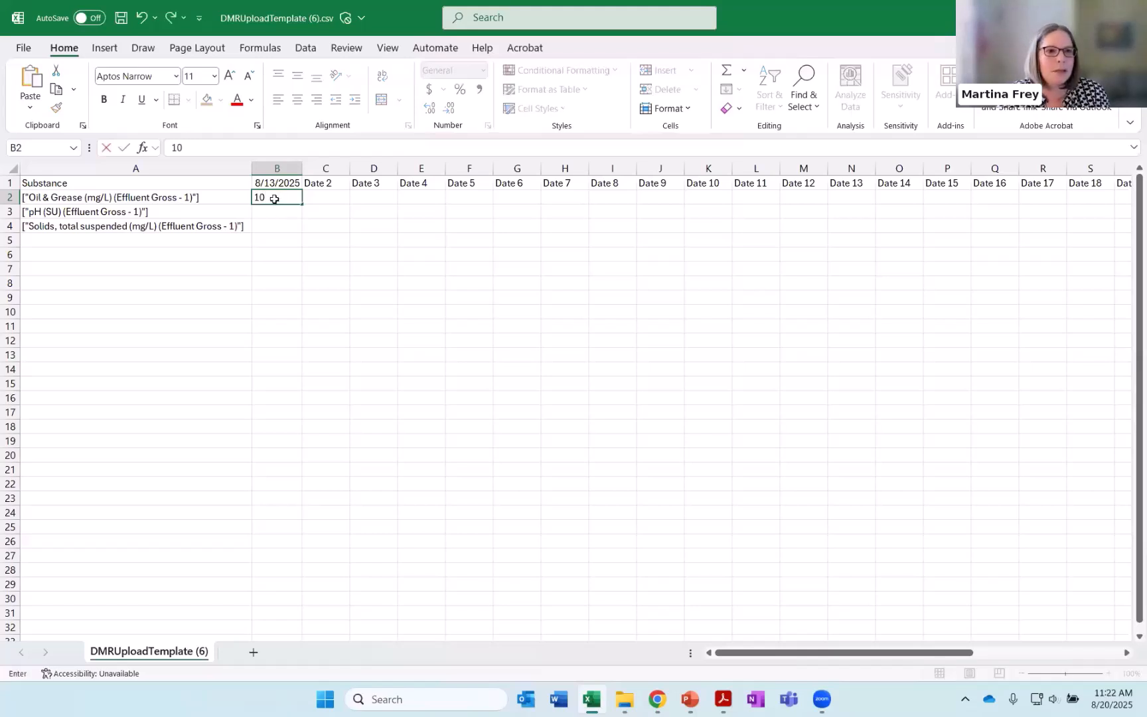
{"action": "left_click", "coordinate": [279, 213]}
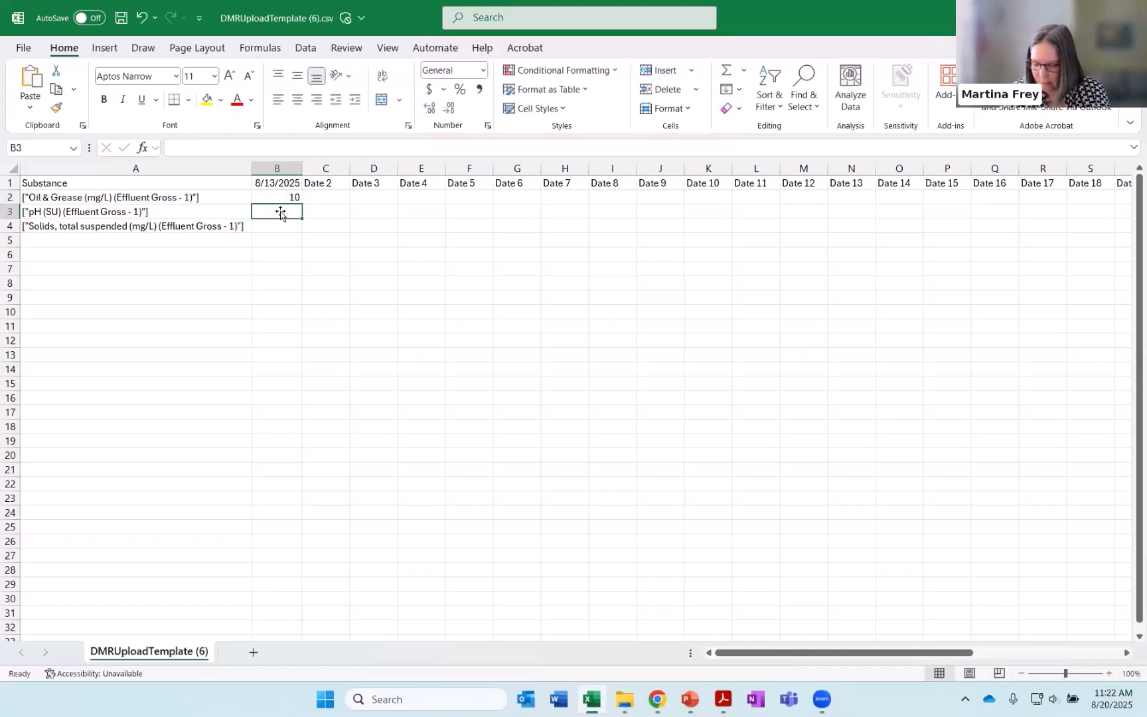
{"action": "type", "text": "7.2"}
{"action": "left_click", "coordinate": [285, 226]}
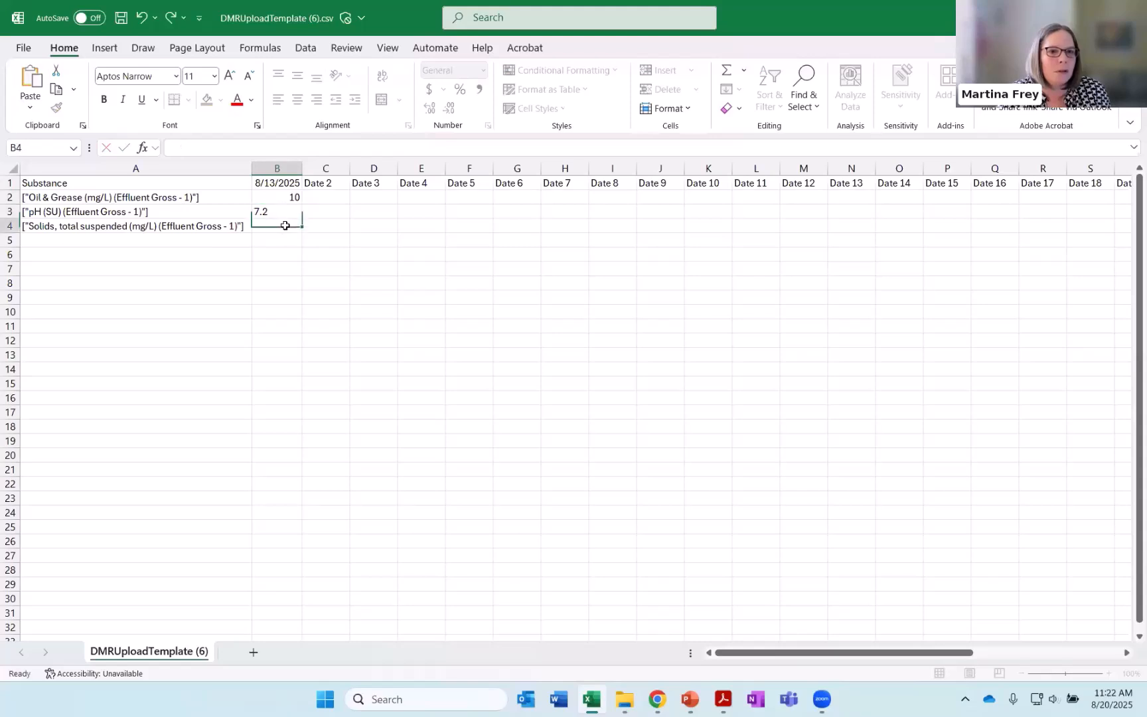
{"action": "type", "text": "12"}
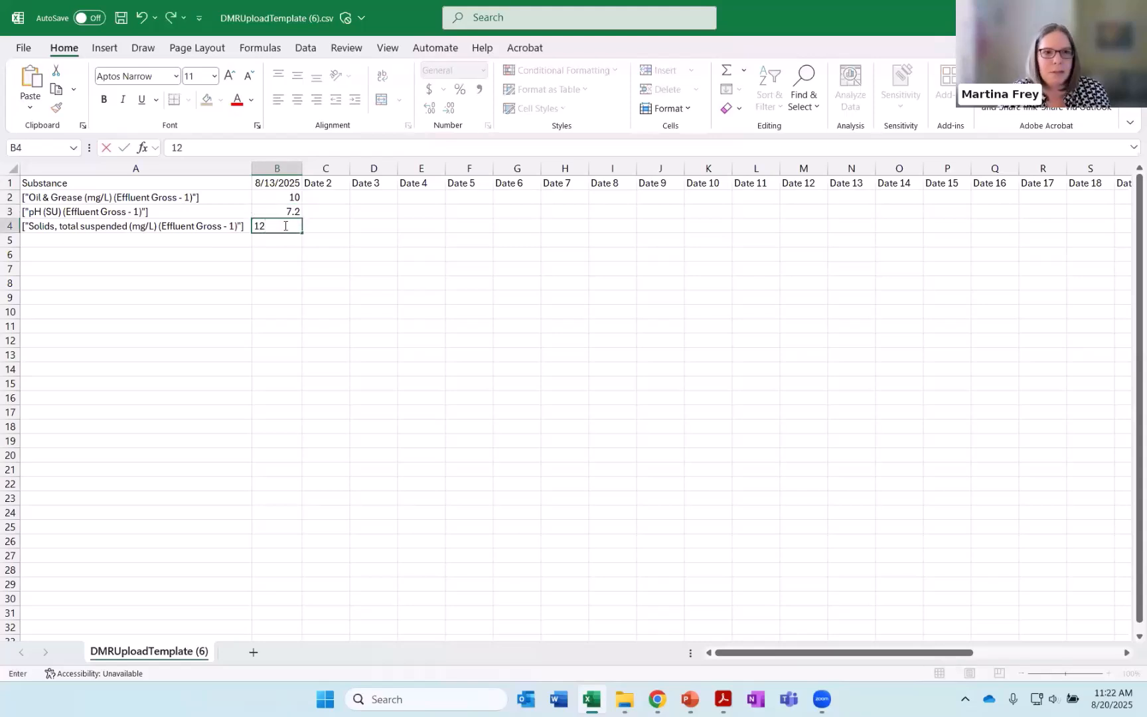
{"action": "left_click", "coordinate": [289, 250]}
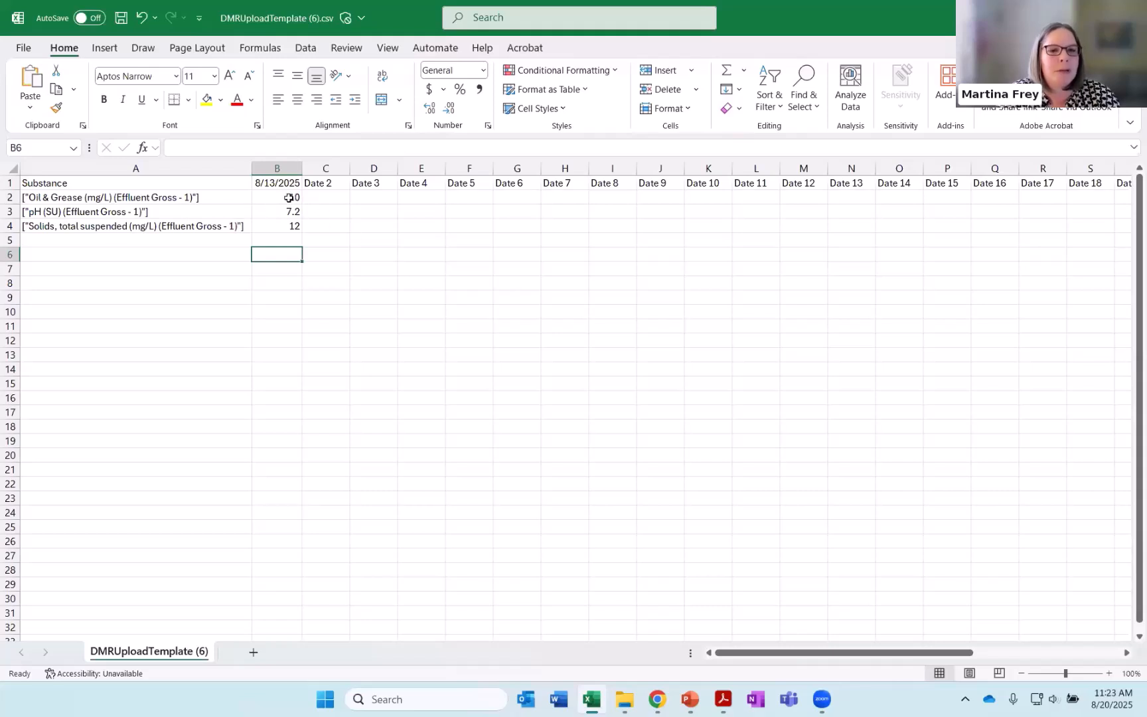
Copy the results in B2:B4, switch to the DMR form in Chrome and paste them into the 002 B Copy & Paste box
{"action": "left_click_drag", "start_coordinate": [289, 197], "coordinate": [286, 225]}
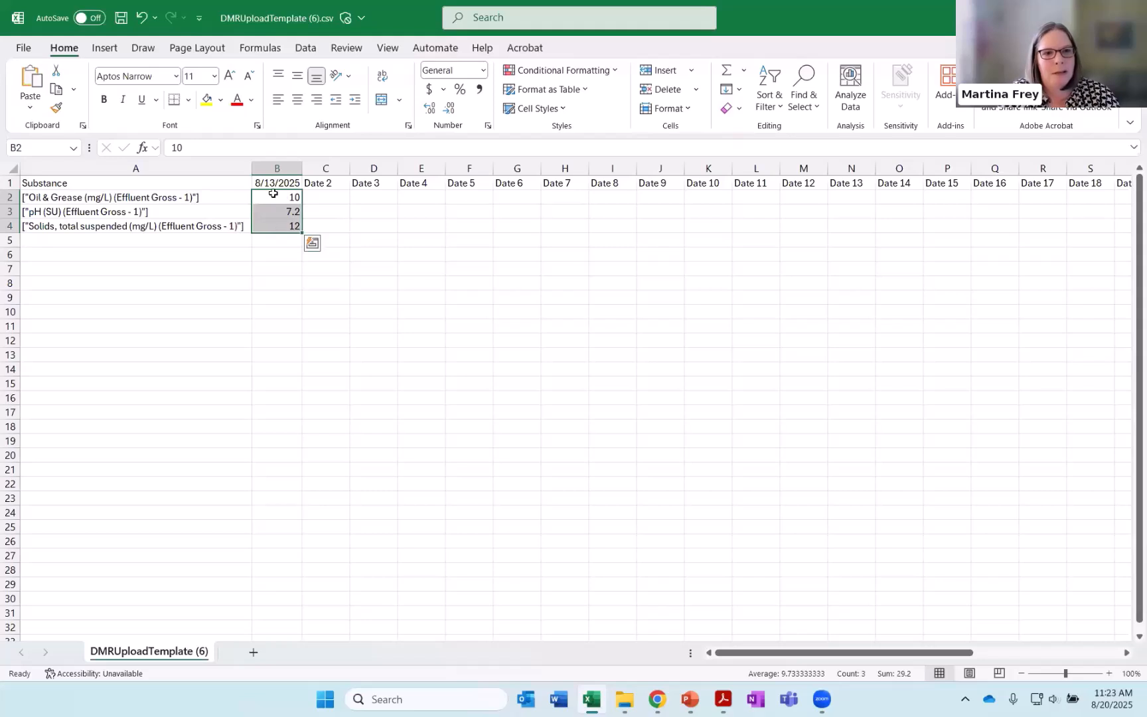
{"action": "key", "text": "ctrl+c"}
{"action": "key", "text": "alt+Tab"}
{"action": "key", "text": "alt+Tab"}
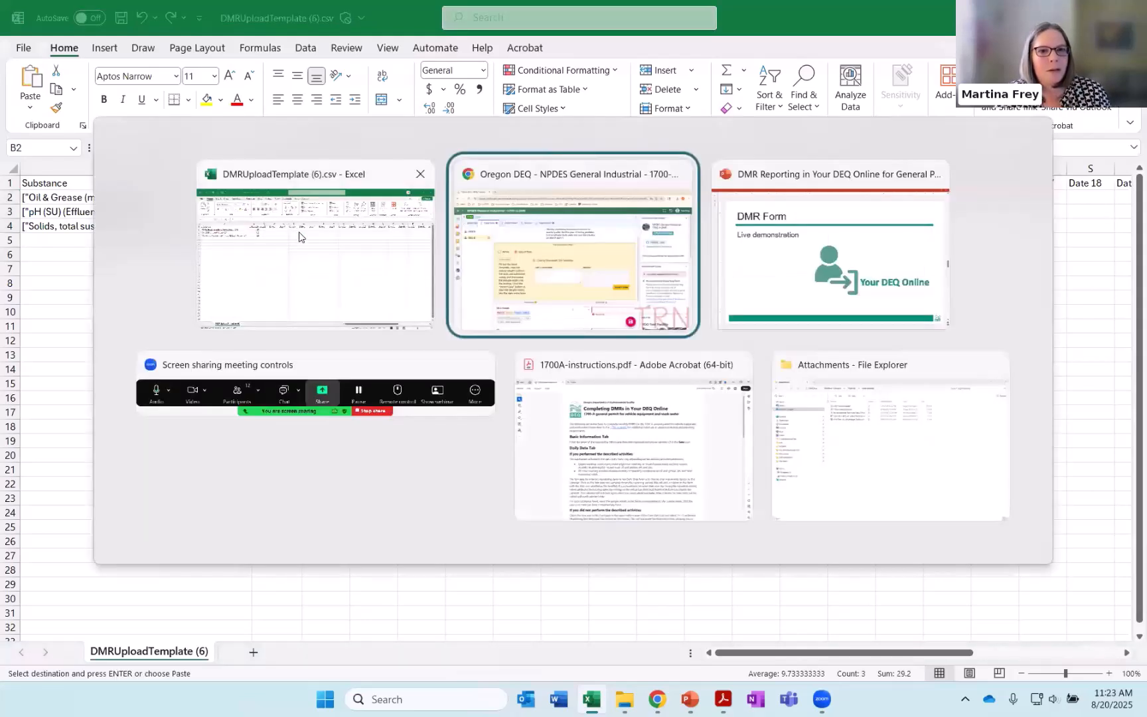
{"action": "left_click", "coordinate": [418, 400]}
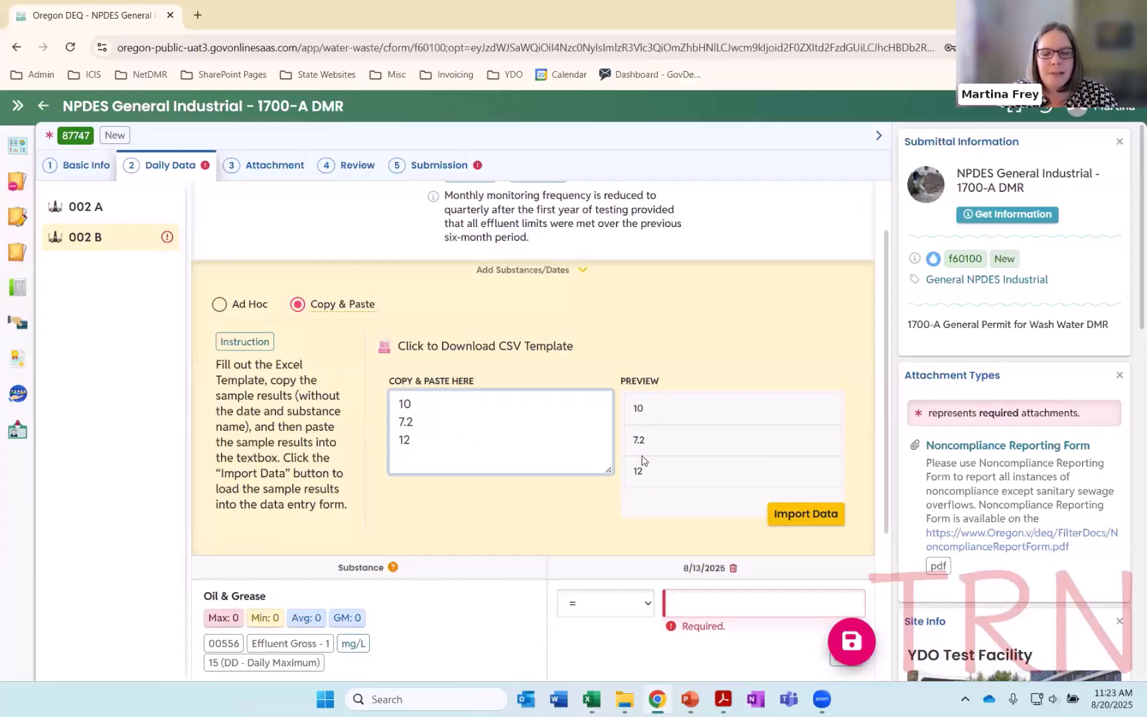
Import the pasted sample results into the 002 B data entry form
{"action": "left_click", "coordinate": [811, 524]}
{"action": "left_click", "coordinate": [631, 186]}
{"action": "scroll", "coordinate": [612, 385], "scroll_direction": "down", "scroll_amount": 2}
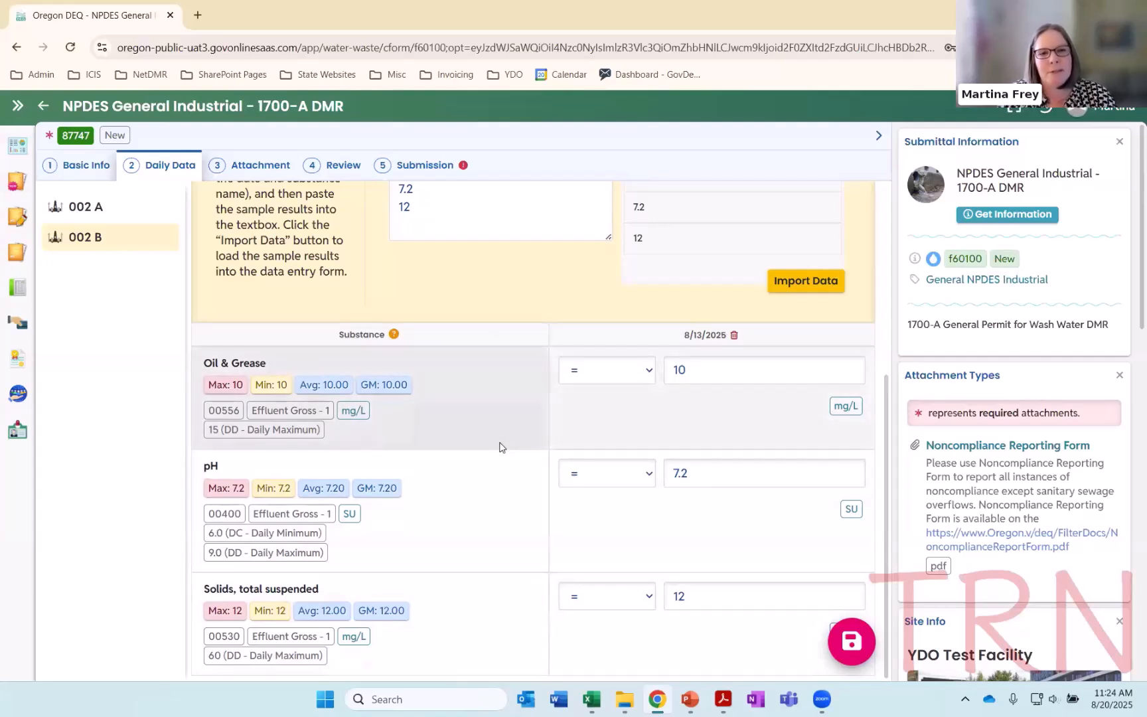
Change the pH result's qualifier for 002 B to < and set it back to =
{"action": "scroll", "coordinate": [507, 452], "scroll_direction": "up", "scroll_amount": 1}
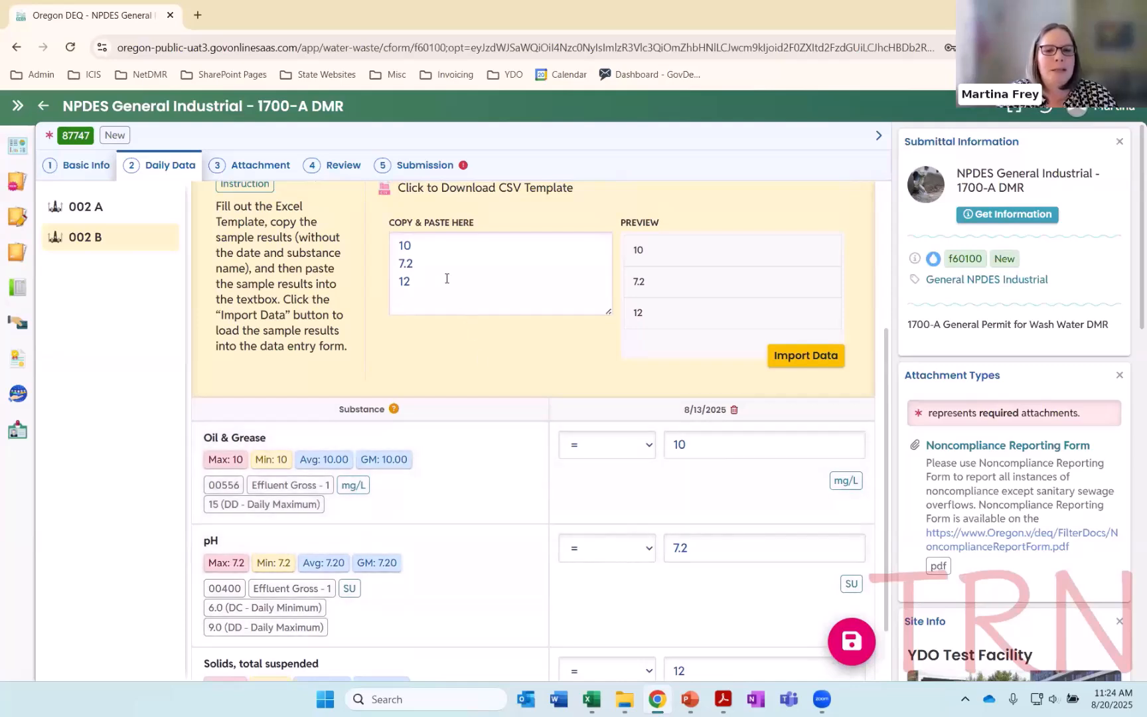
{"action": "left_click", "coordinate": [609, 548]}
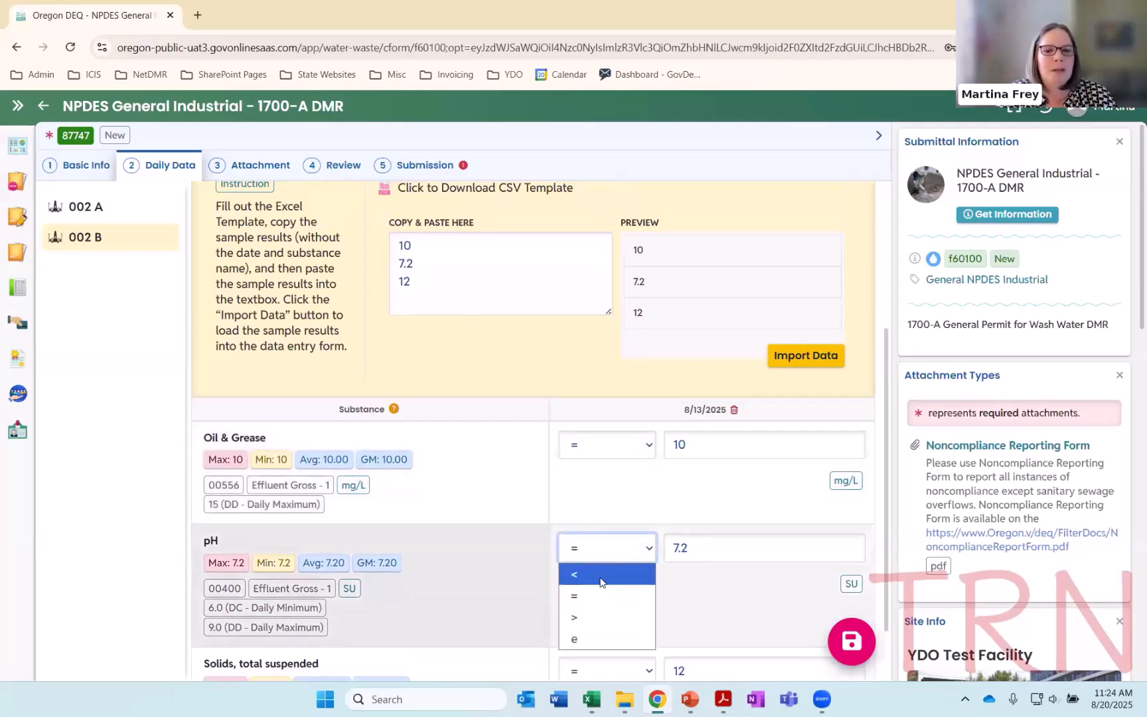
{"action": "left_click", "coordinate": [602, 584]}
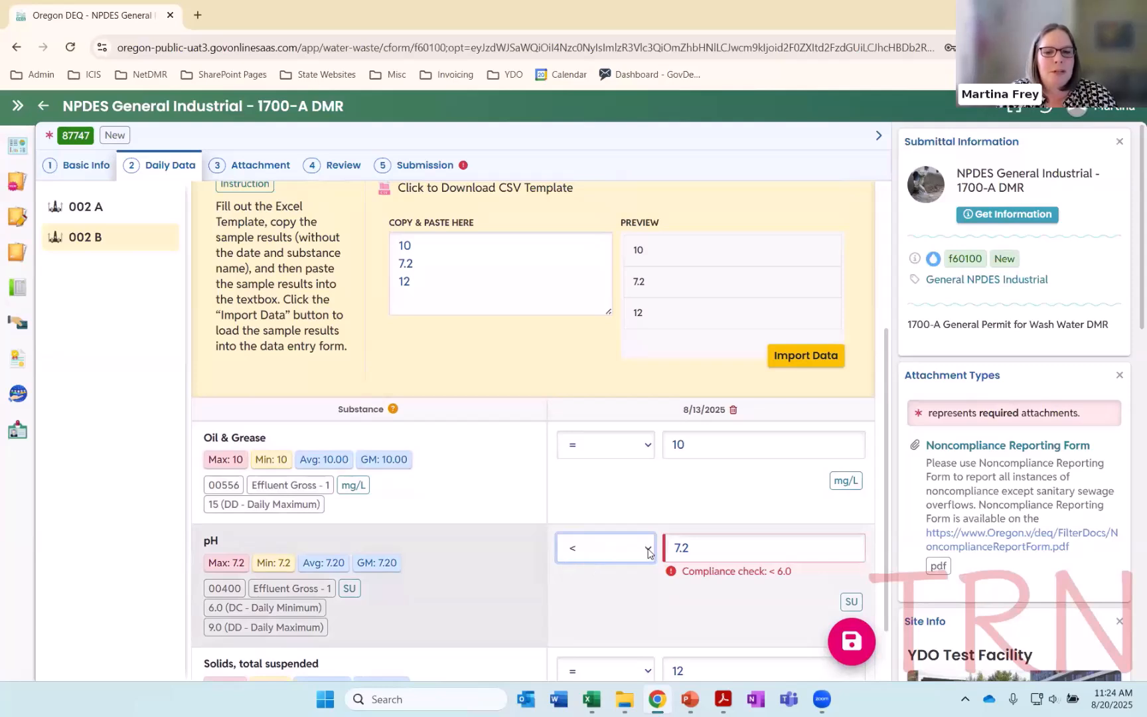
{"action": "left_click", "coordinate": [649, 553]}
{"action": "left_click", "coordinate": [608, 596]}
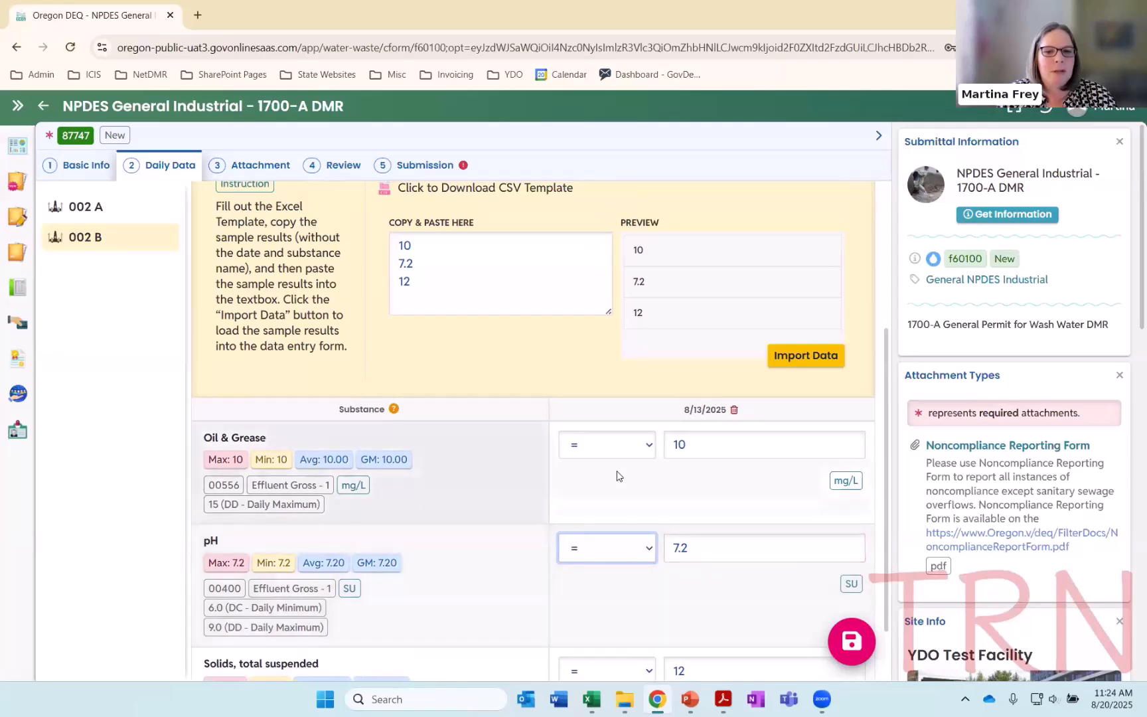
{"action": "scroll", "coordinate": [628, 588], "scroll_direction": "down", "scroll_amount": 1}
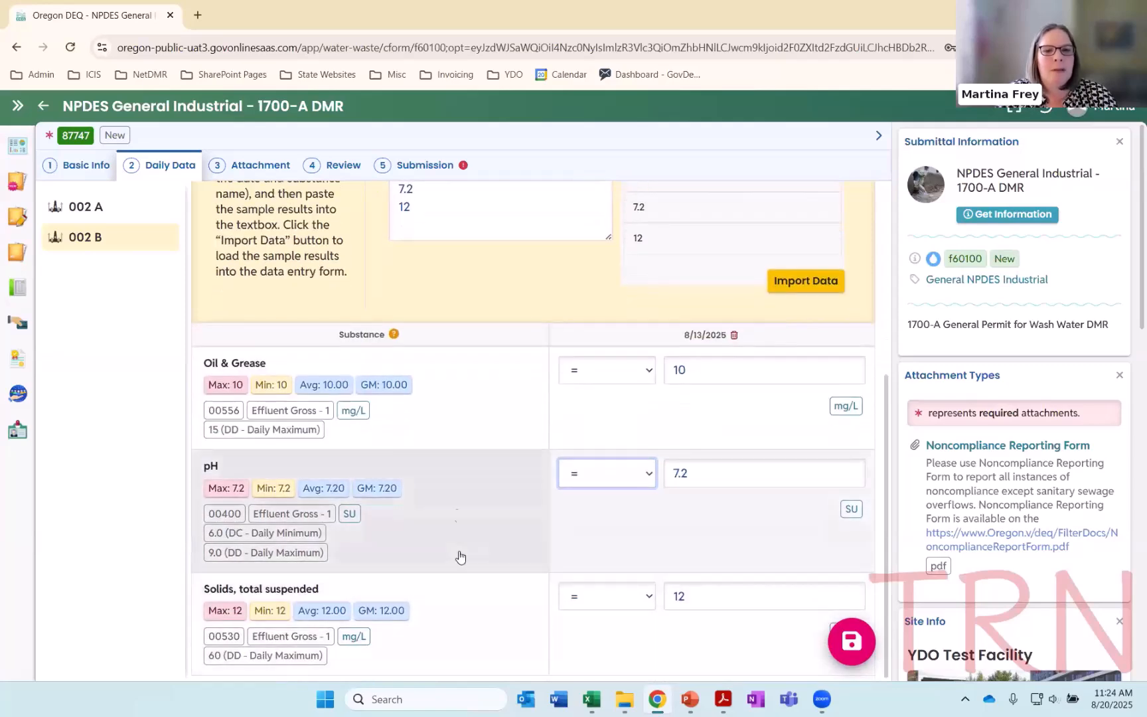
{"action": "scroll", "coordinate": [487, 549], "scroll_direction": "up", "scroll_amount": 1}
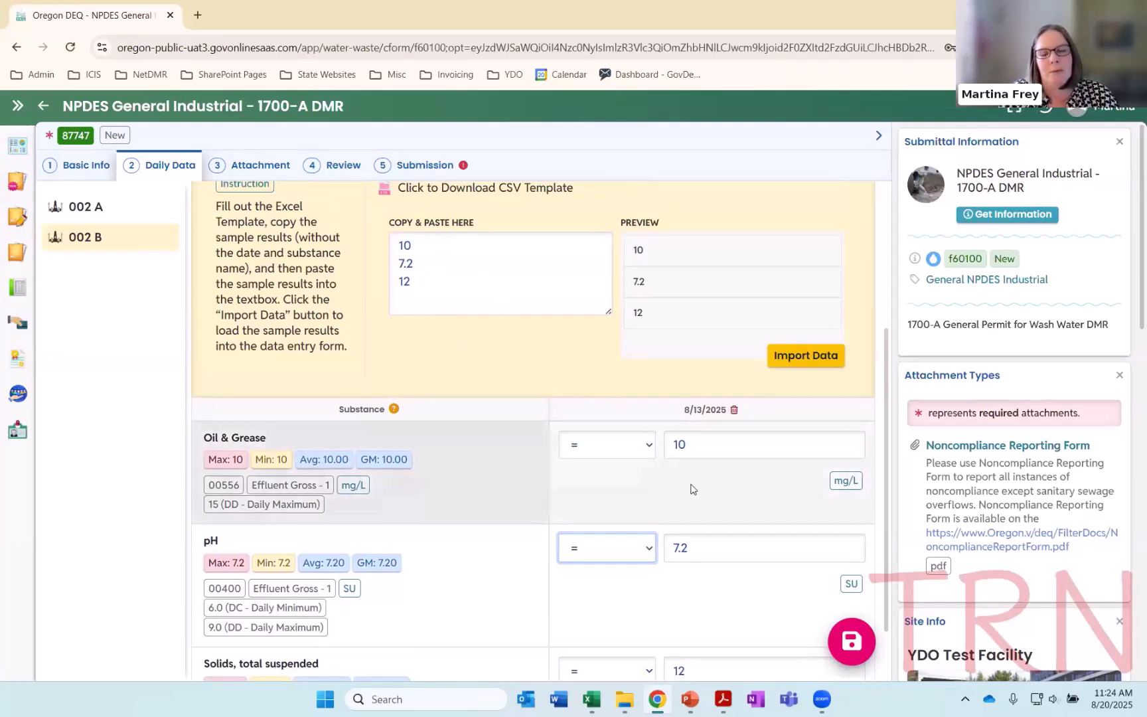
{"action": "scroll", "coordinate": [699, 489], "scroll_direction": "down", "scroll_amount": 1}
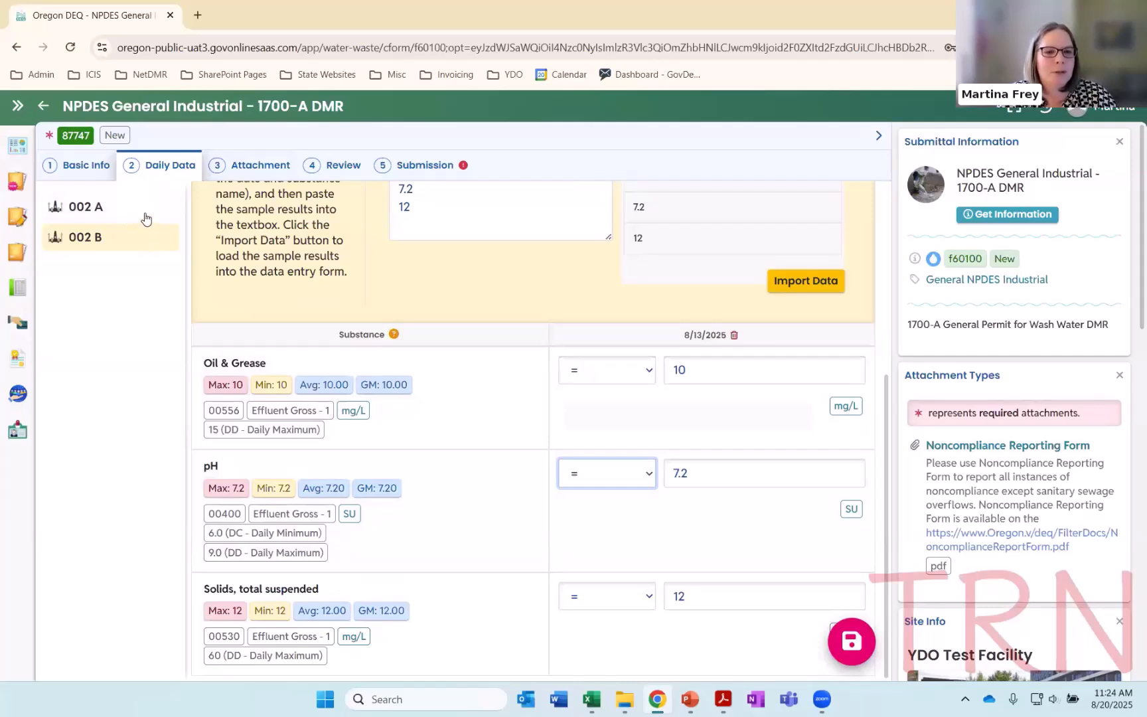
Upload Noncompliance Reporting Form Demo.pdf from the Desktop's Attachments folder as an attachment to the DMR
{"action": "left_click", "coordinate": [251, 166]}
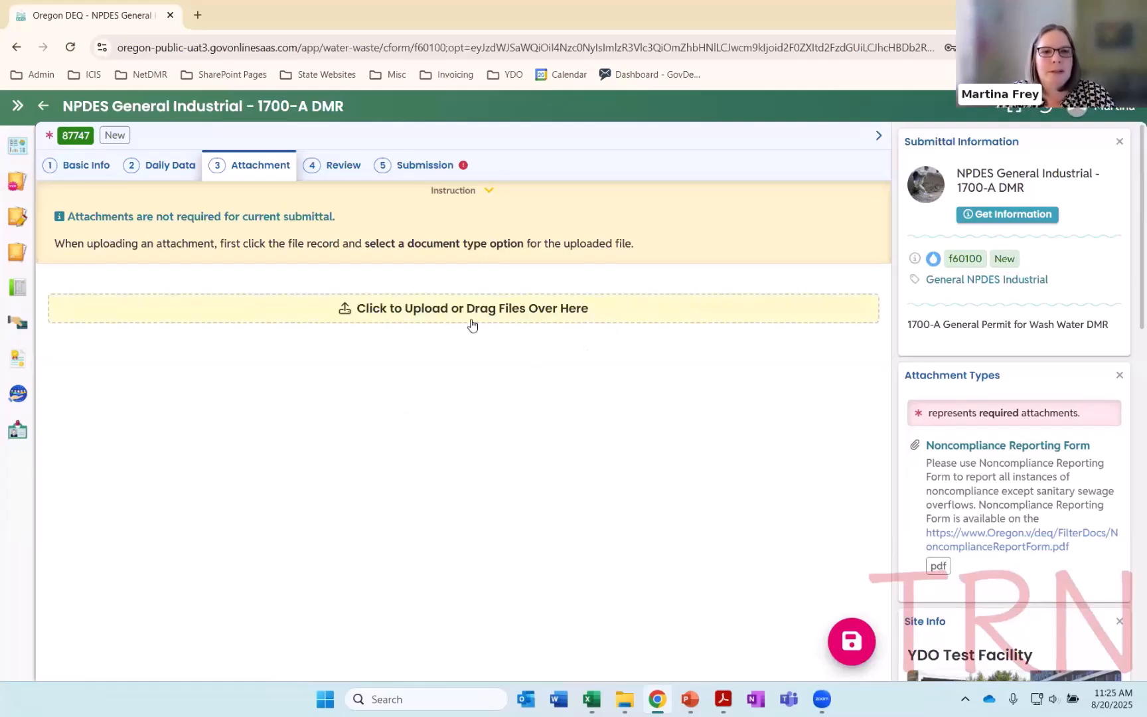
{"action": "left_click", "coordinate": [421, 316]}
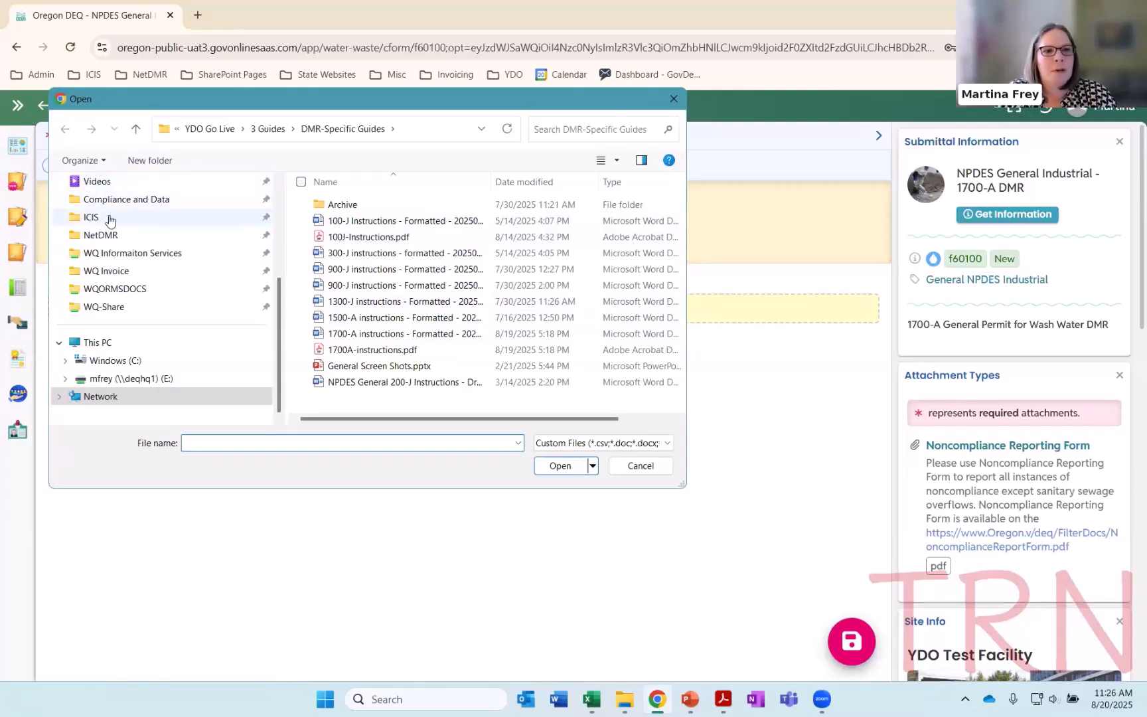
{"action": "scroll", "coordinate": [108, 226], "scroll_direction": "up", "scroll_amount": 3}
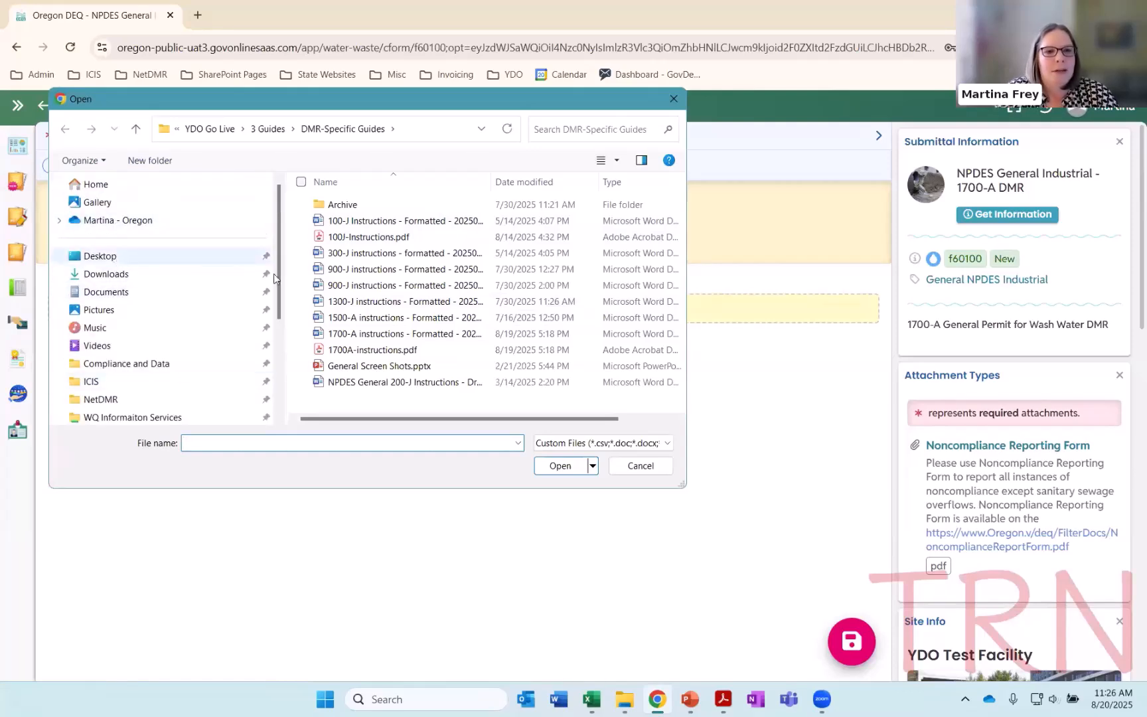
{"action": "left_click", "coordinate": [101, 256]}
{"action": "scroll", "coordinate": [395, 343], "scroll_direction": "down", "scroll_amount": 3}
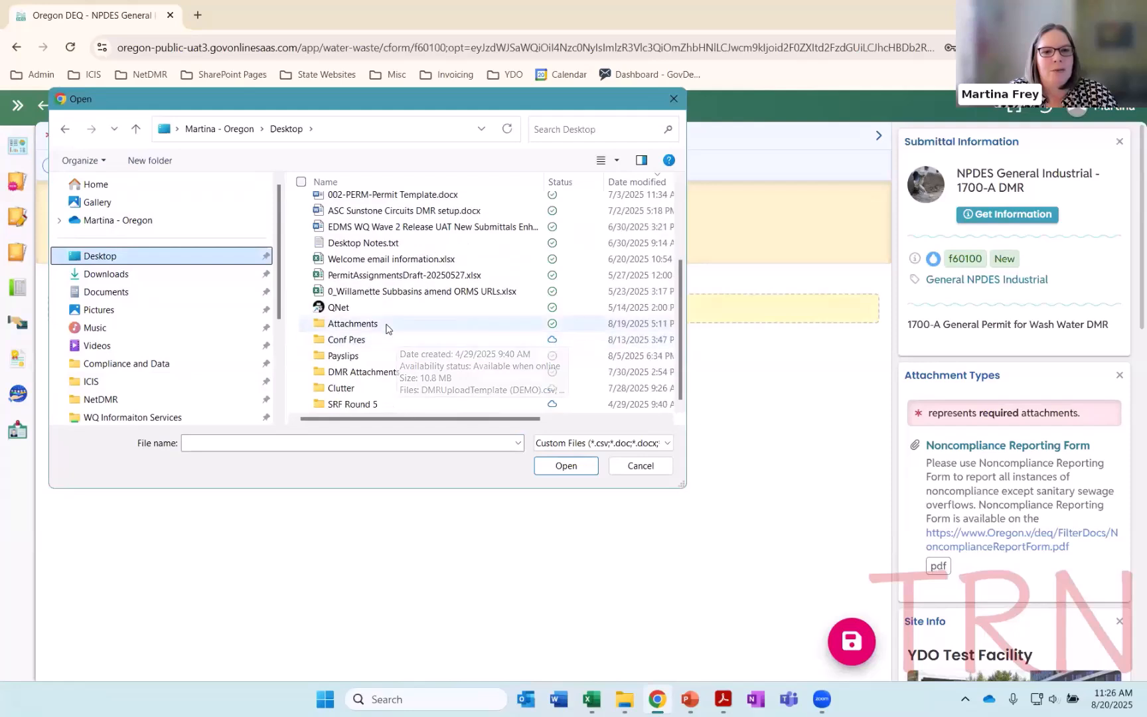
{"action": "double_click", "coordinate": [393, 327]}
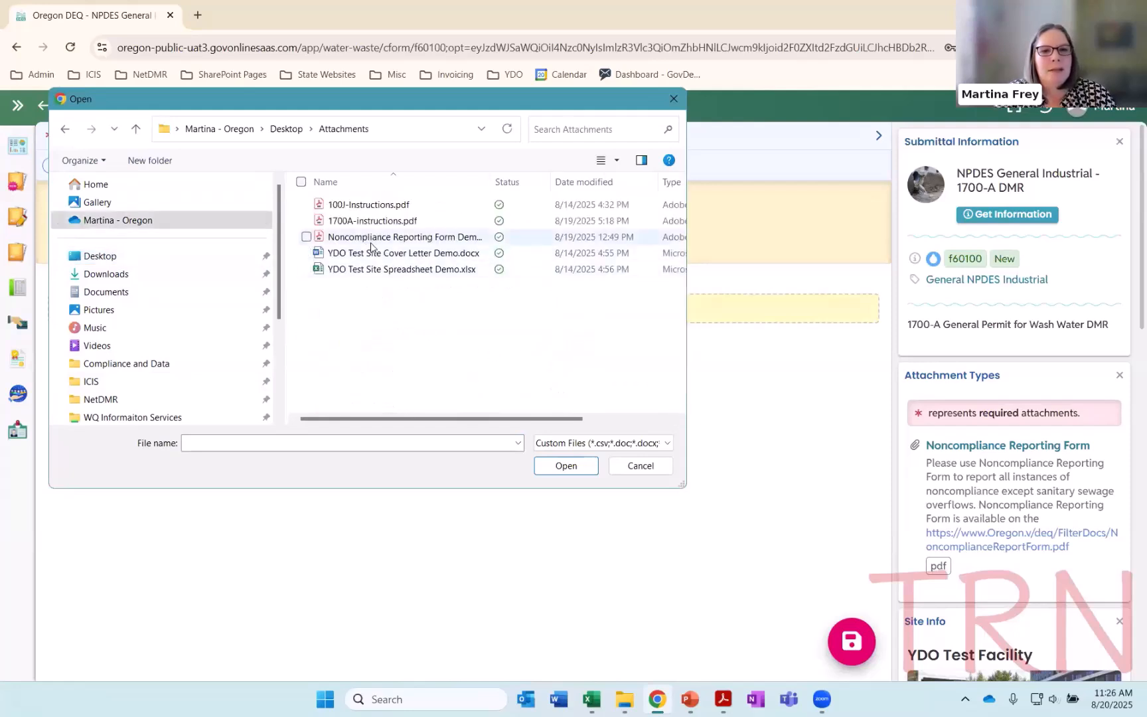
{"action": "left_click", "coordinate": [380, 239]}
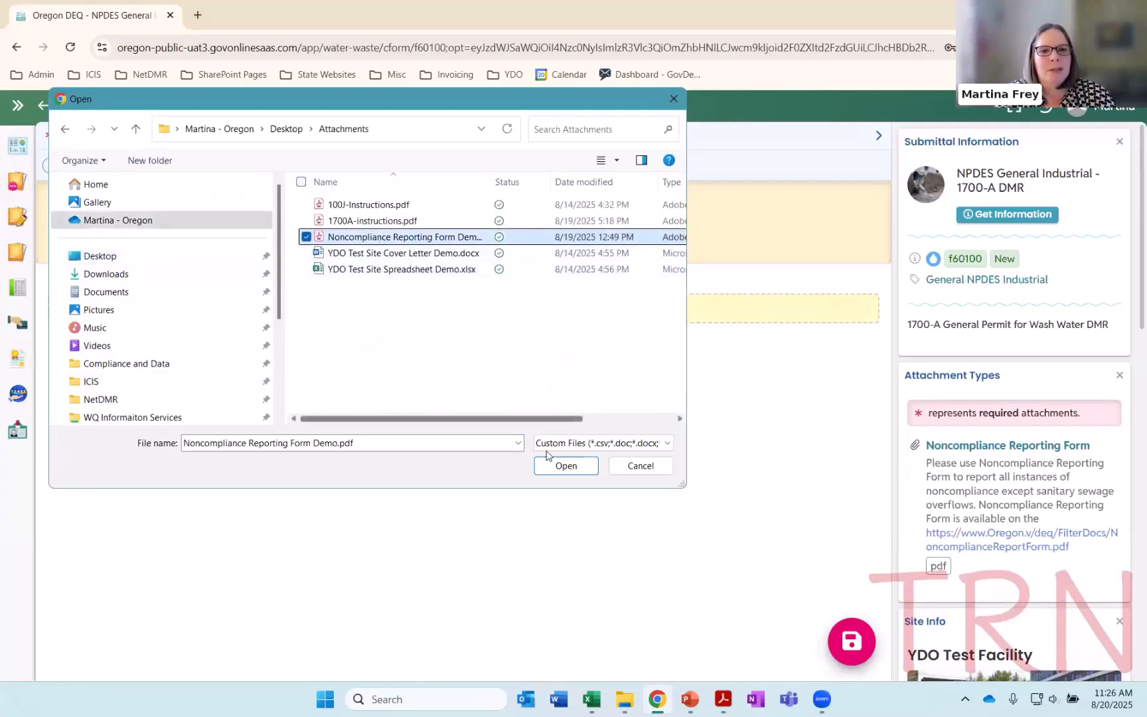
{"action": "left_click", "coordinate": [556, 467]}
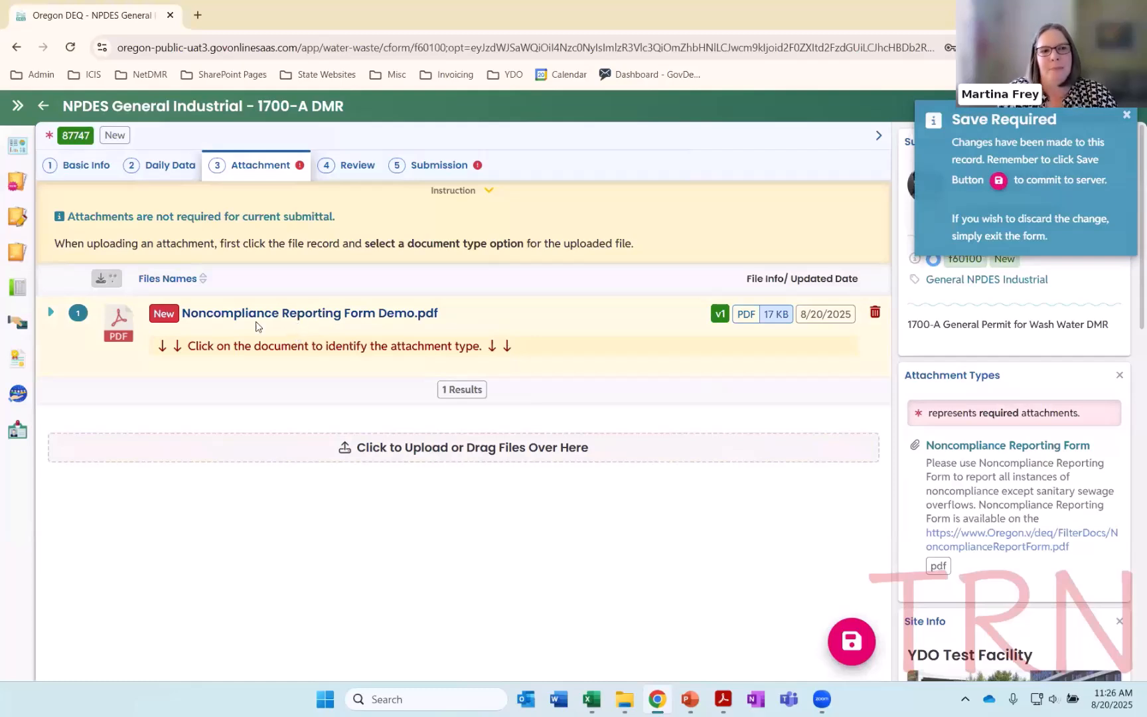
Set the uploaded PDF's document type to Noncompliance Reporting Form and collapse its details
{"action": "left_click", "coordinate": [315, 314]}
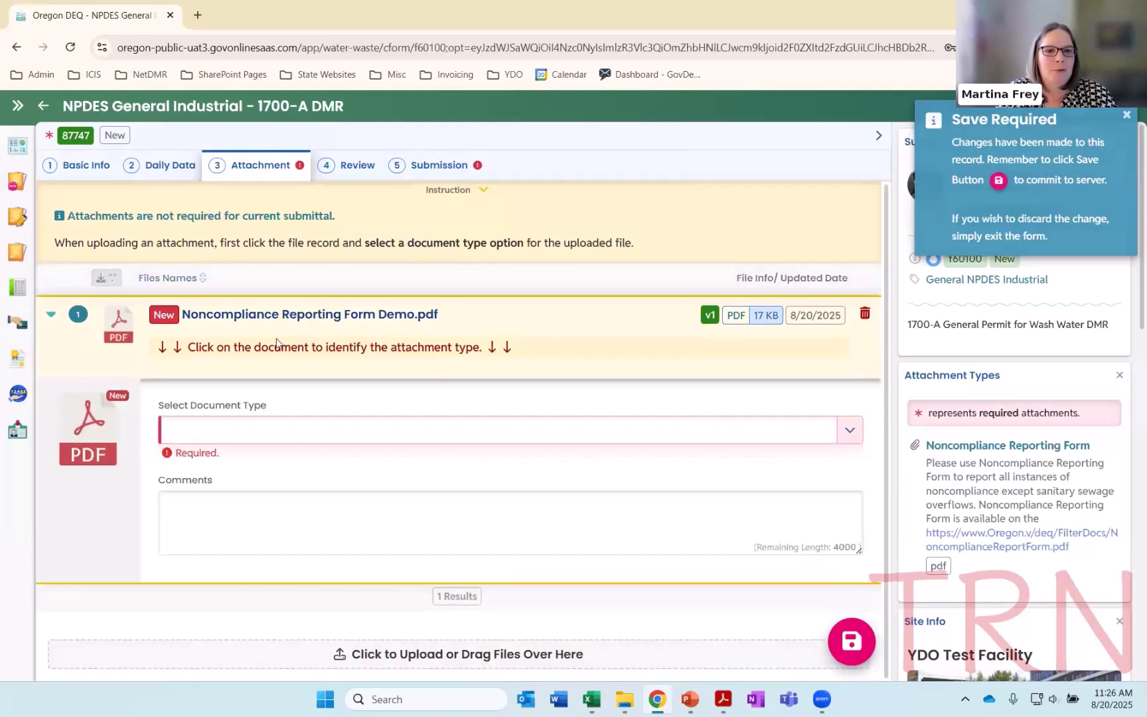
{"action": "left_click", "coordinate": [265, 431]}
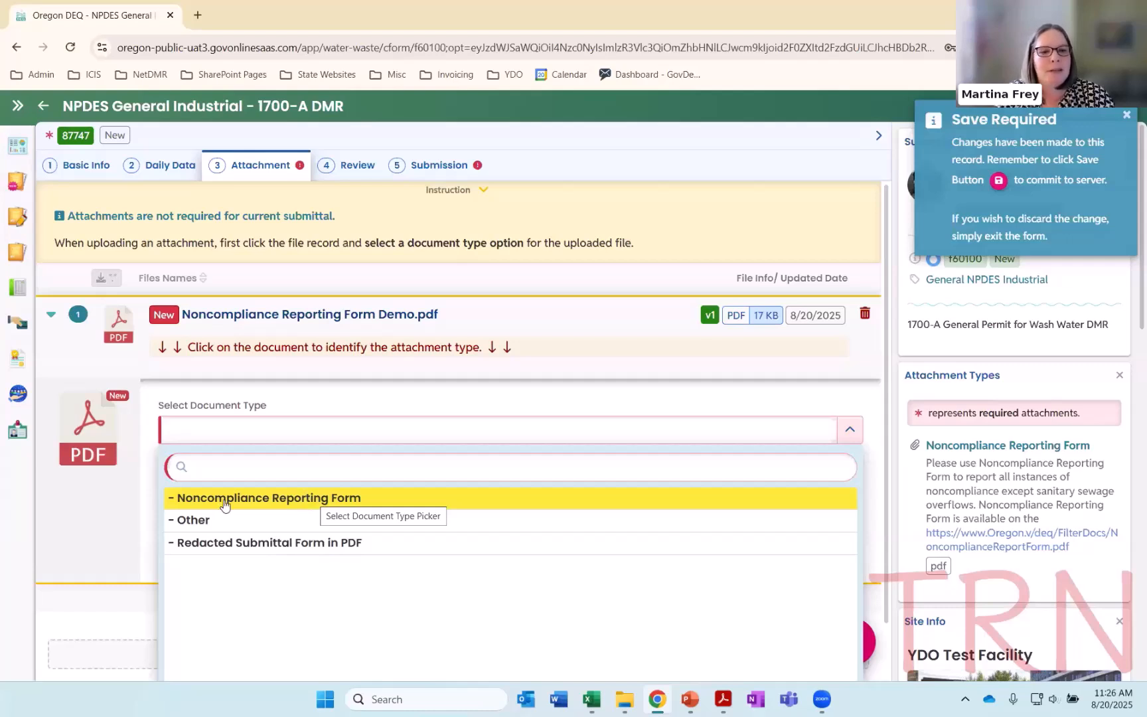
{"action": "left_click", "coordinate": [259, 498]}
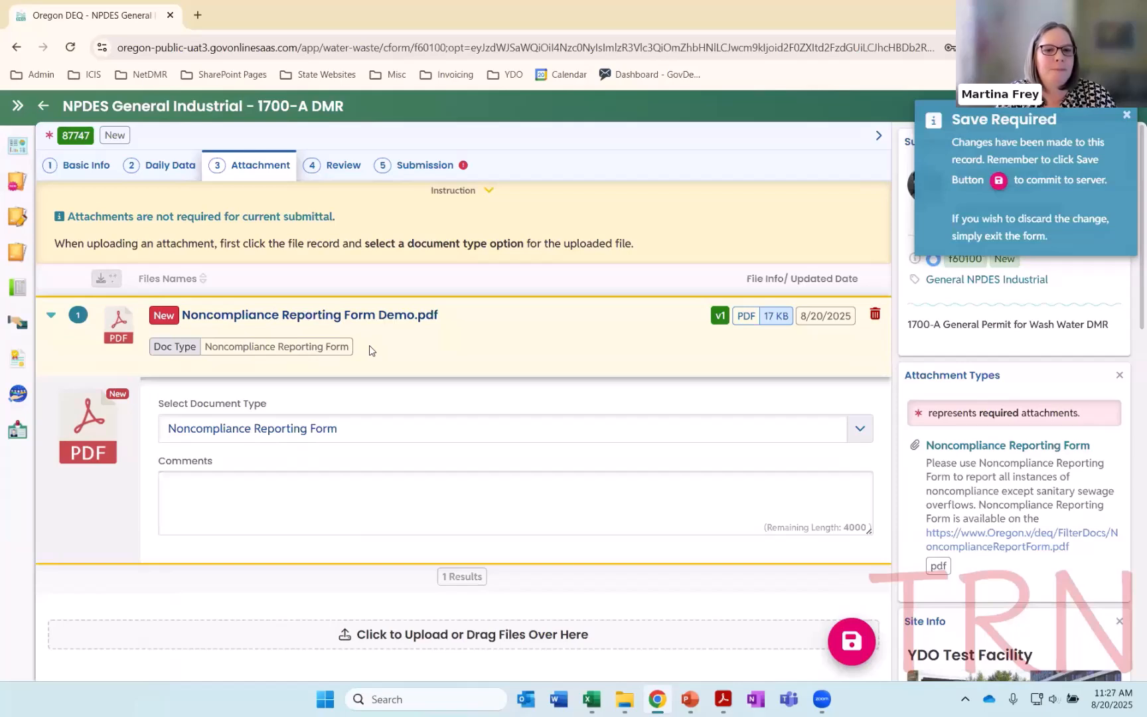
{"action": "left_click", "coordinate": [51, 314]}
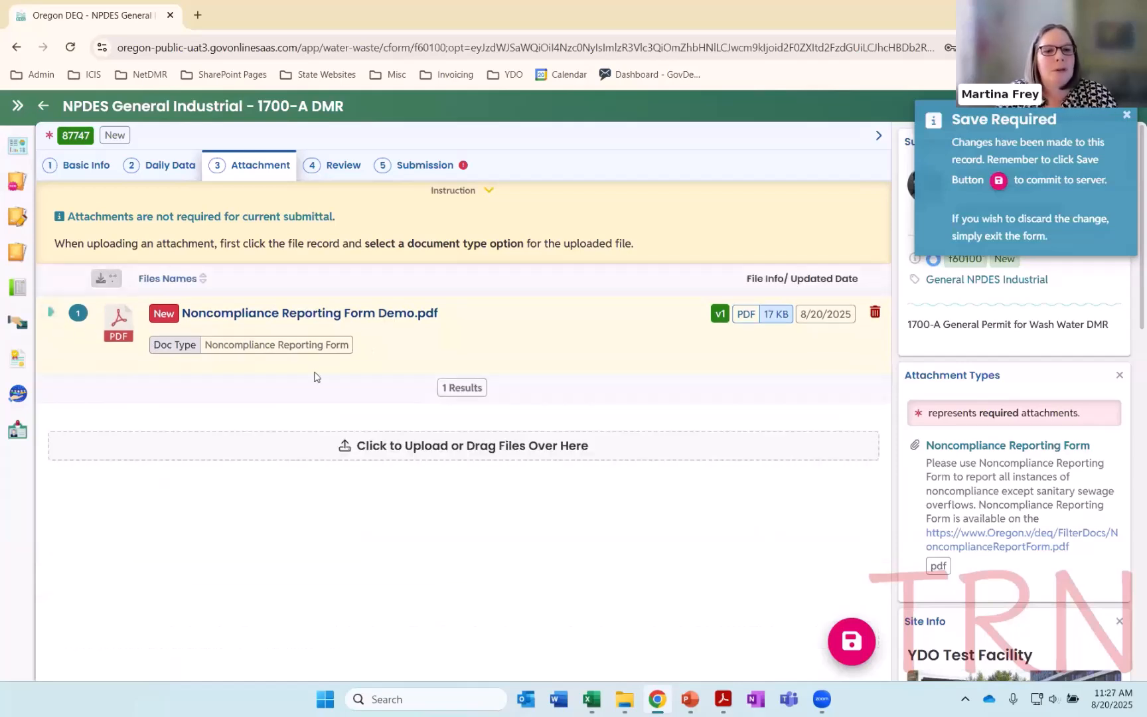
Place the browser beside the Attachments folder window and drop YDO Test Site Cover Letter Demo.docx into the form's upload area
{"action": "double_click", "coordinate": [309, 12]}
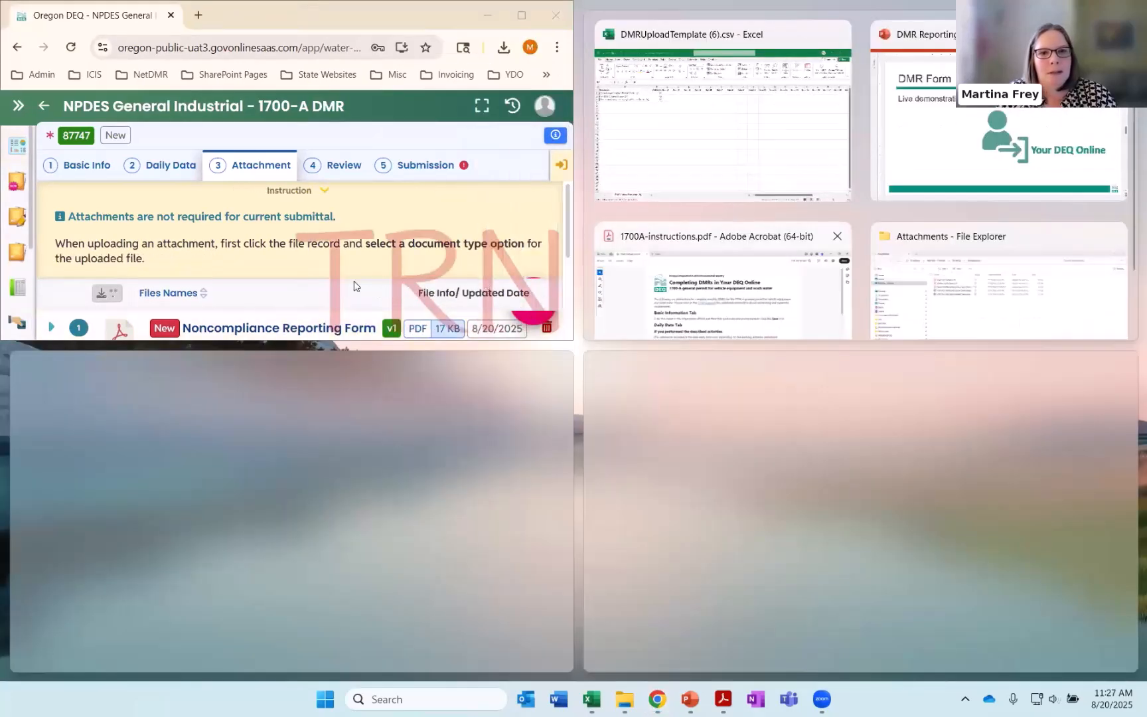
{"action": "left_click", "coordinate": [227, 18]}
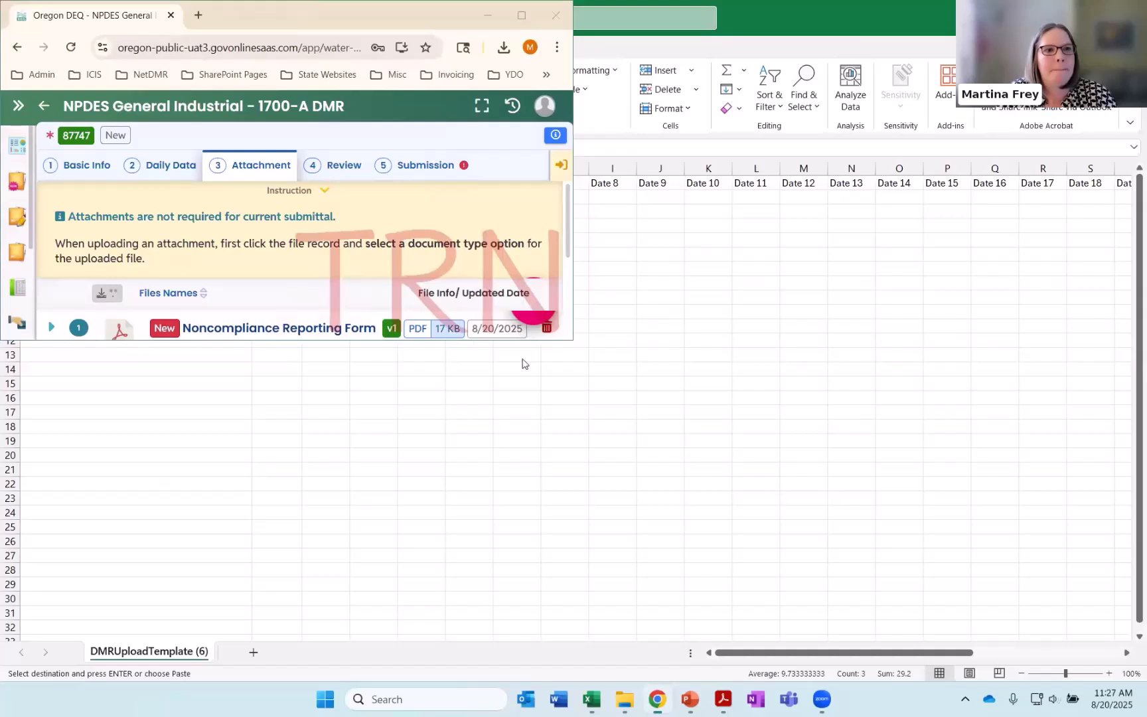
{"action": "key", "text": "super+Down"}
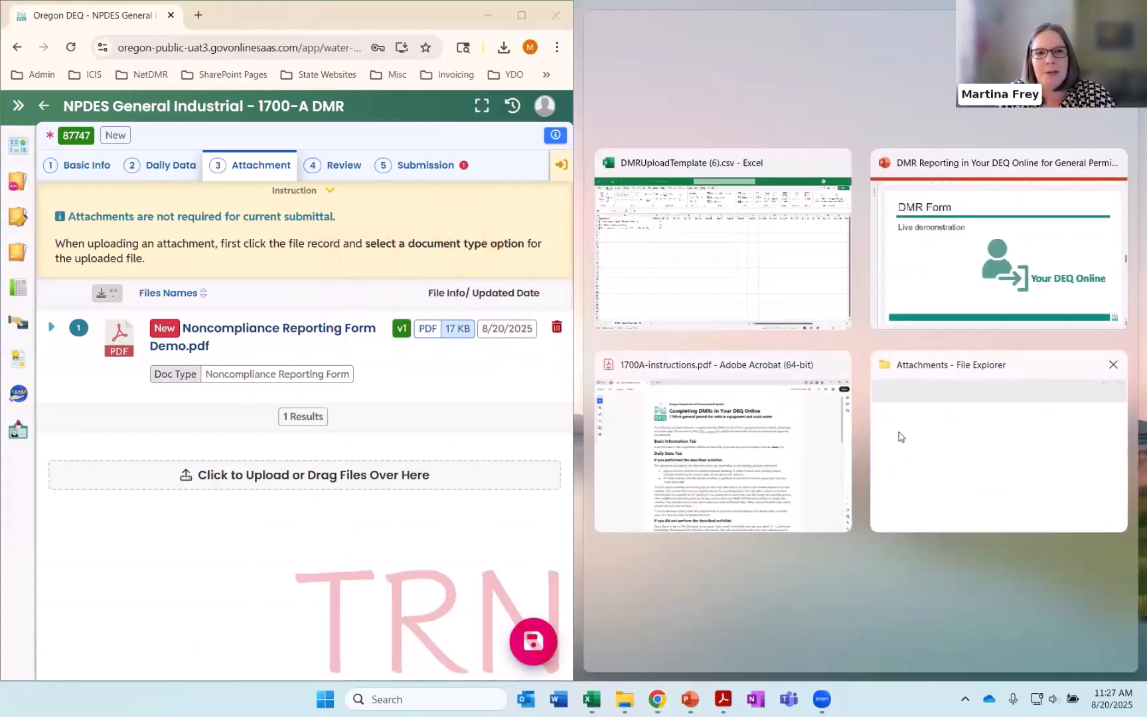
{"action": "left_click", "coordinate": [900, 432]}
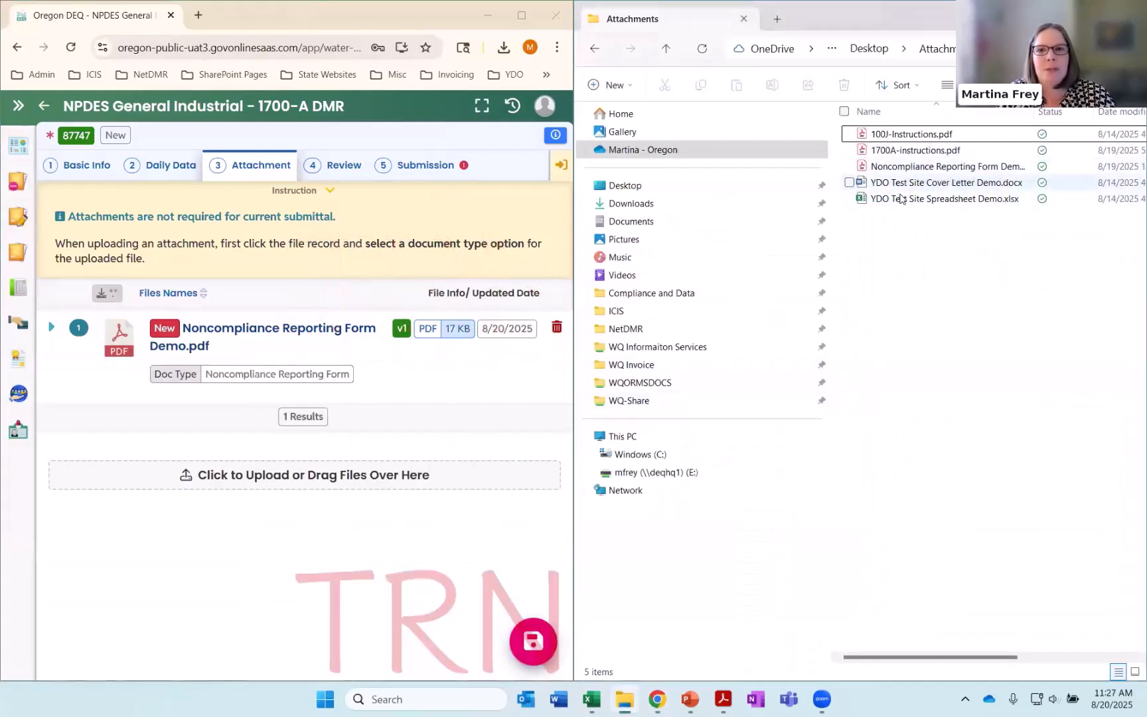
{"action": "left_click_drag", "start_coordinate": [897, 189], "coordinate": [312, 478]}
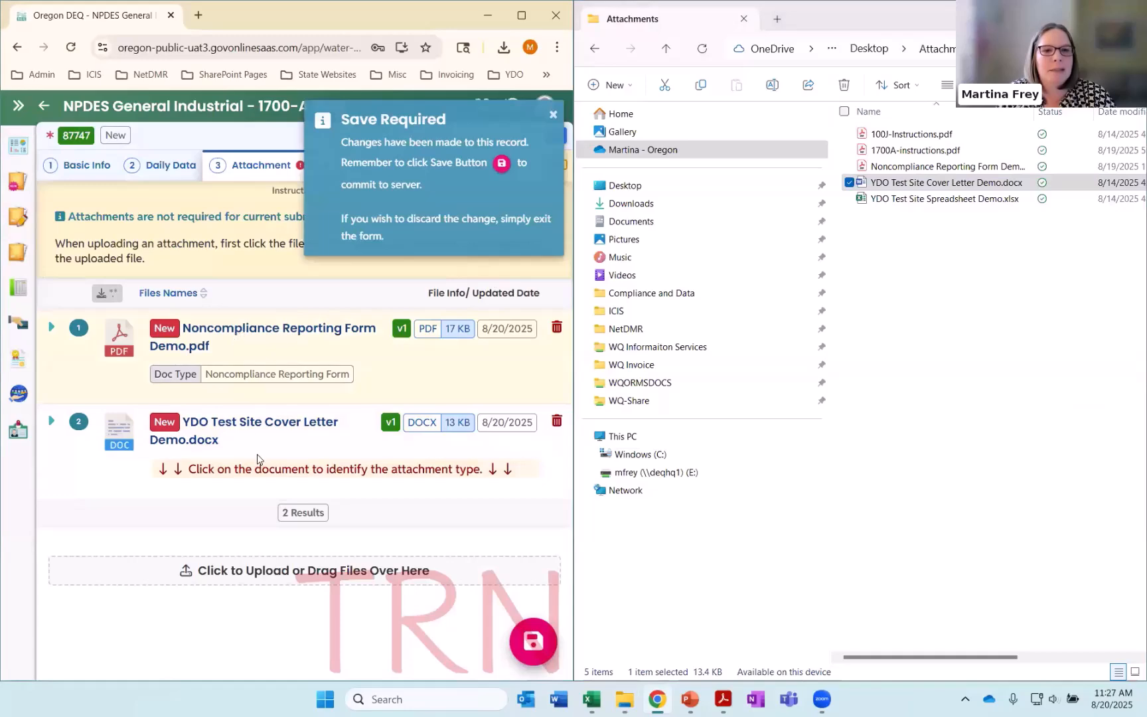
Set the cover letter's document type to Other and collapse its details
{"action": "left_click", "coordinate": [241, 451]}
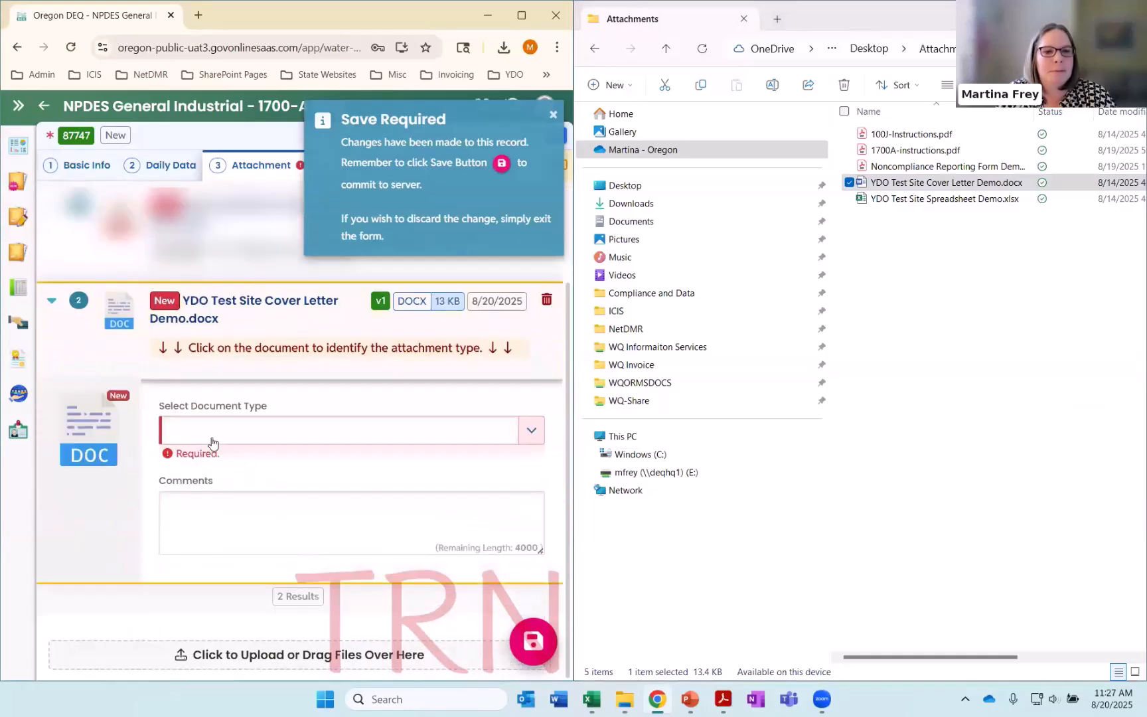
{"action": "left_click", "coordinate": [266, 440]}
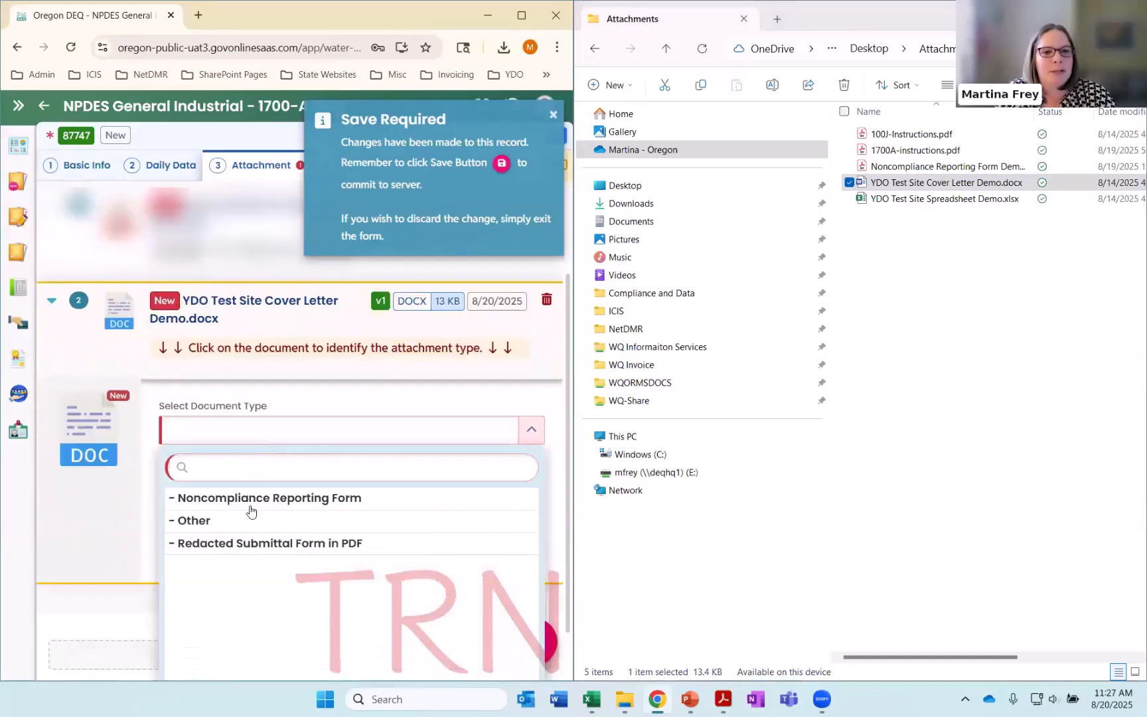
{"action": "left_click", "coordinate": [251, 517]}
{"action": "left_click", "coordinate": [51, 322]}
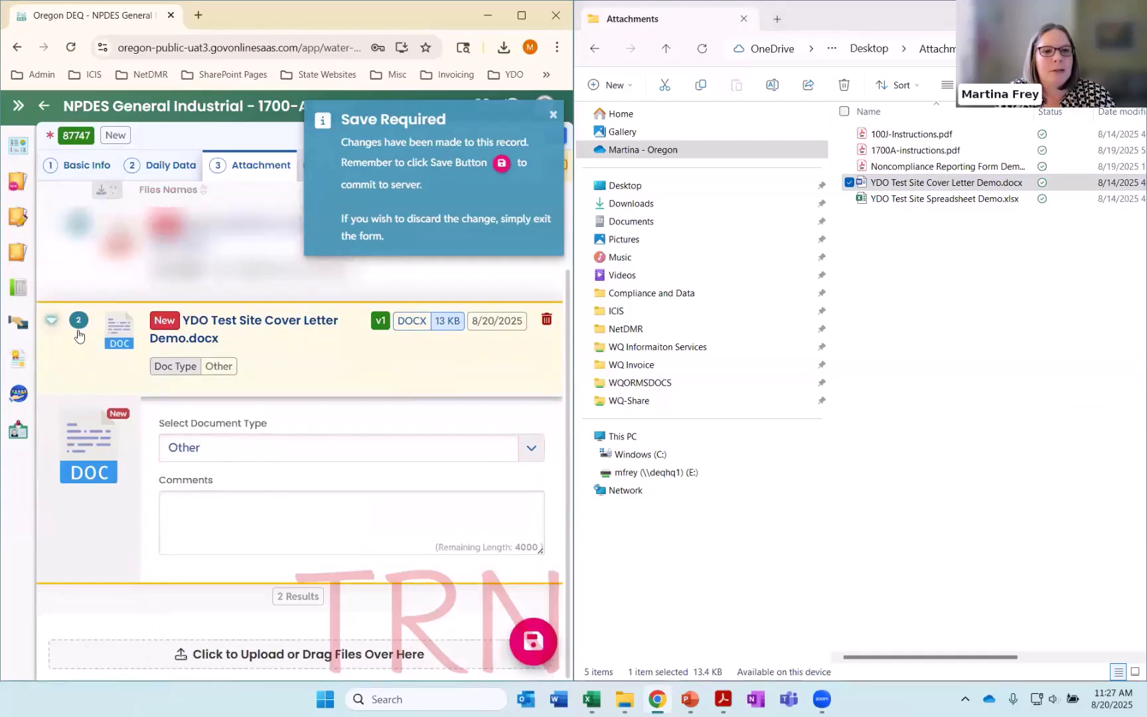
Maximize the form's window again, save the submittal with both attachments and go to its Review section
{"action": "left_click", "coordinate": [537, 18]}
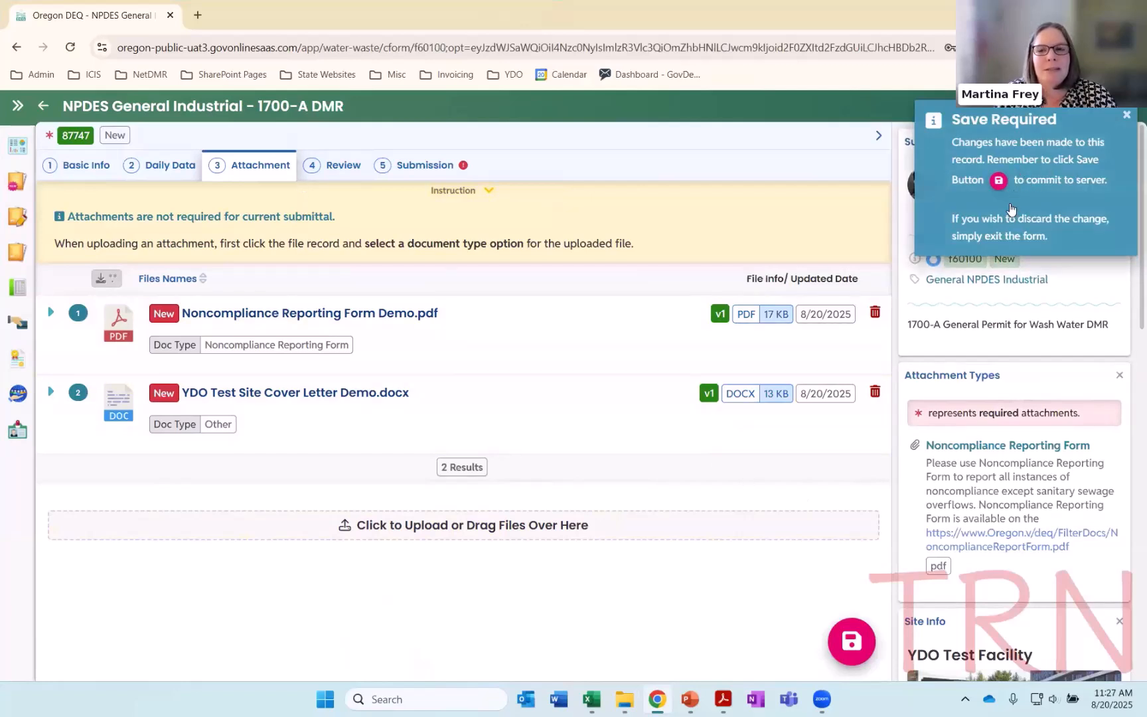
{"action": "left_click", "coordinate": [833, 641]}
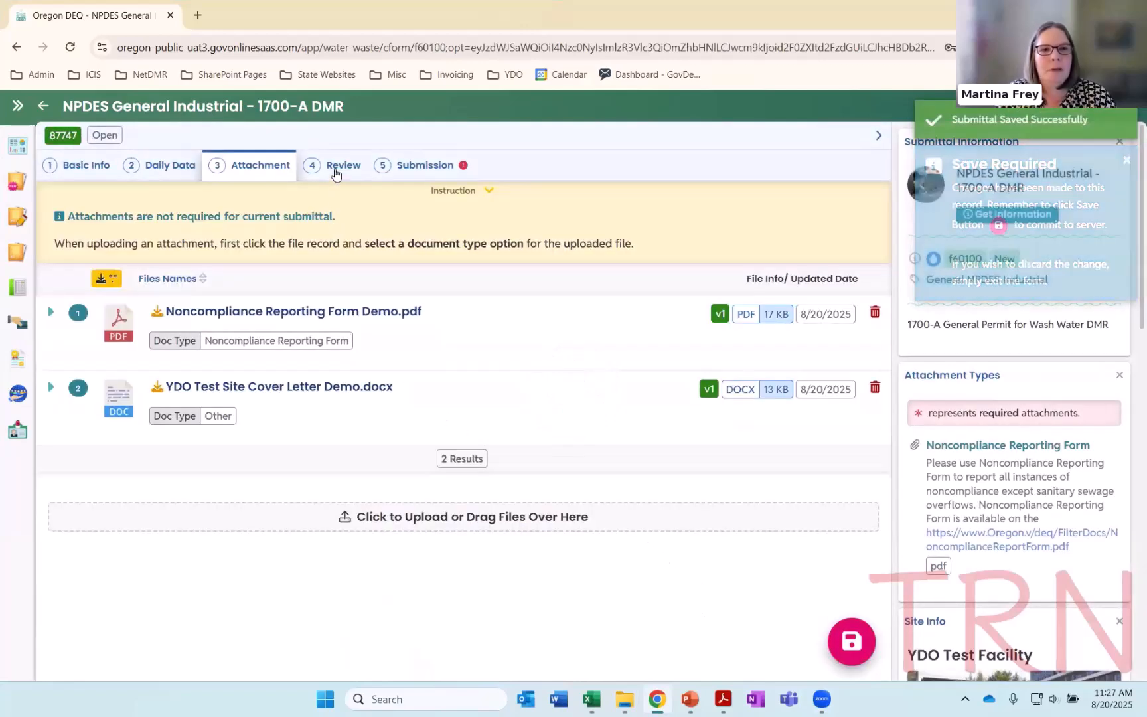
{"action": "left_click", "coordinate": [334, 168]}
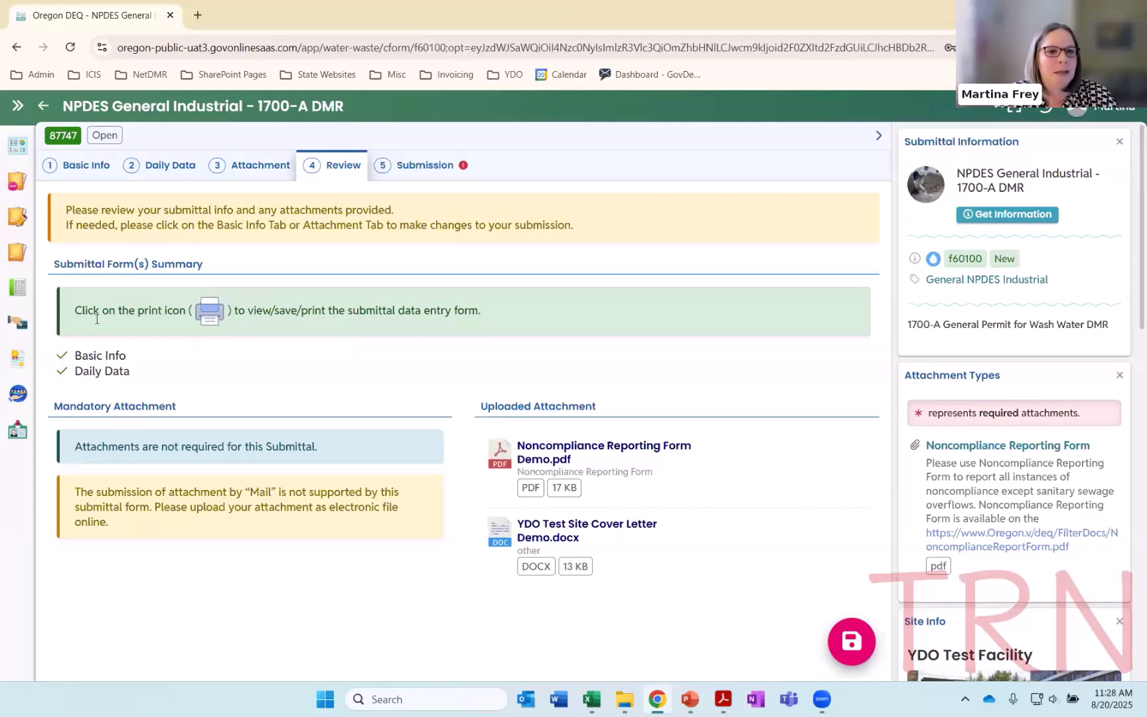
Clear the Signatory Name in Basic Info and check the data validation in the Review section
{"action": "left_click", "coordinate": [85, 170]}
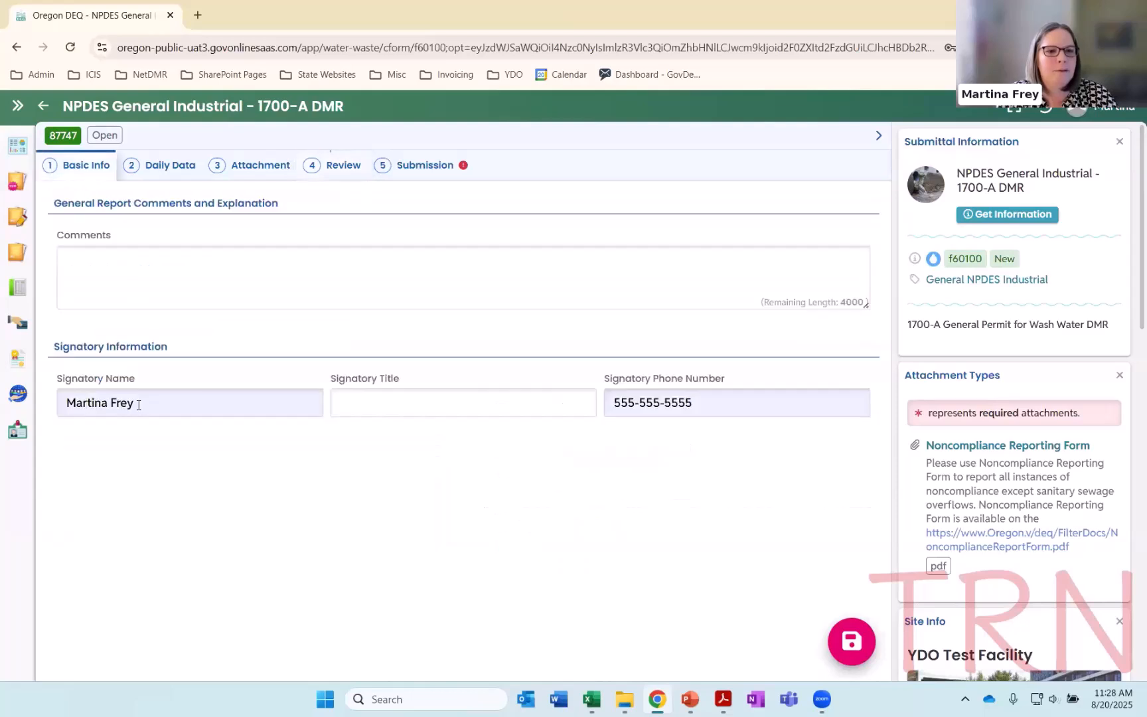
{"action": "triple_click", "coordinate": [93, 402]}
{"action": "key", "text": "BackSpace"}
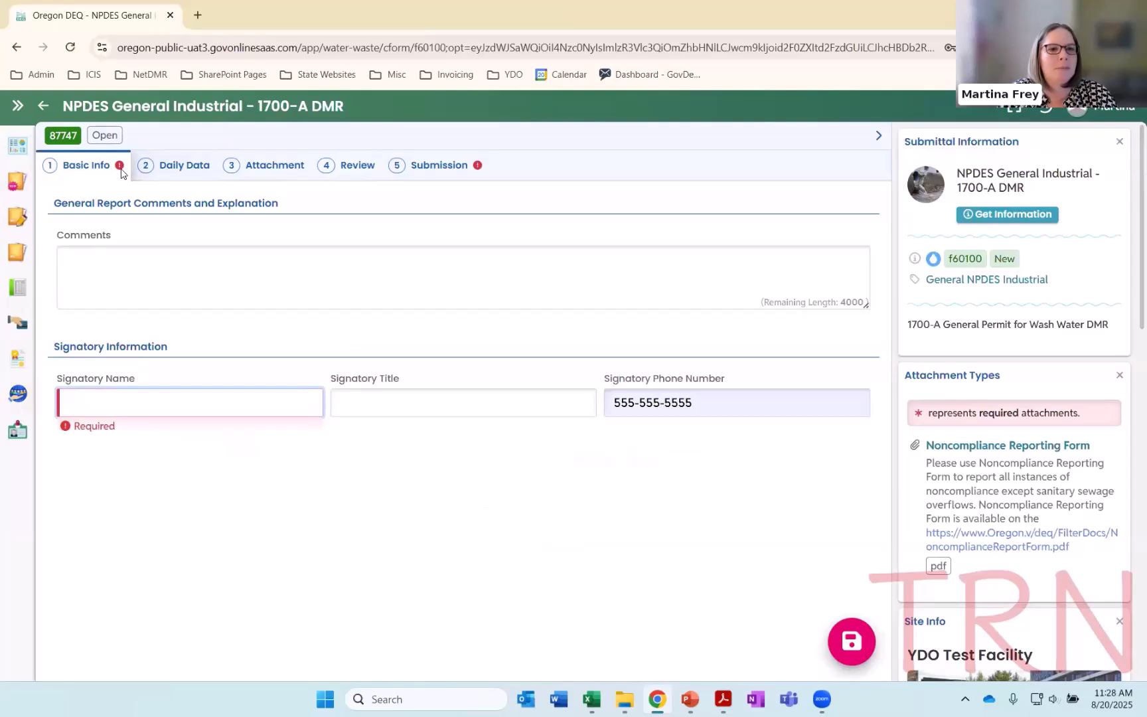
{"action": "left_click", "coordinate": [355, 165]}
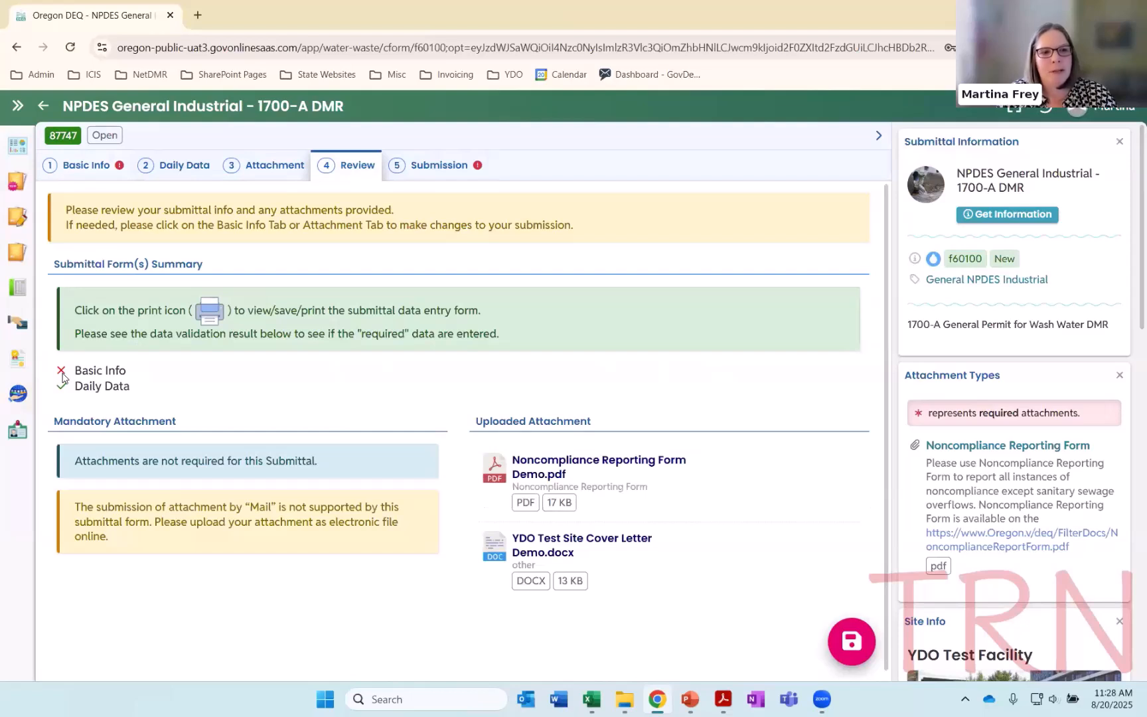
Fill in the signatory's full name in Basic Info with the autofill suggestion and recheck the Review section
{"action": "left_click", "coordinate": [92, 163]}
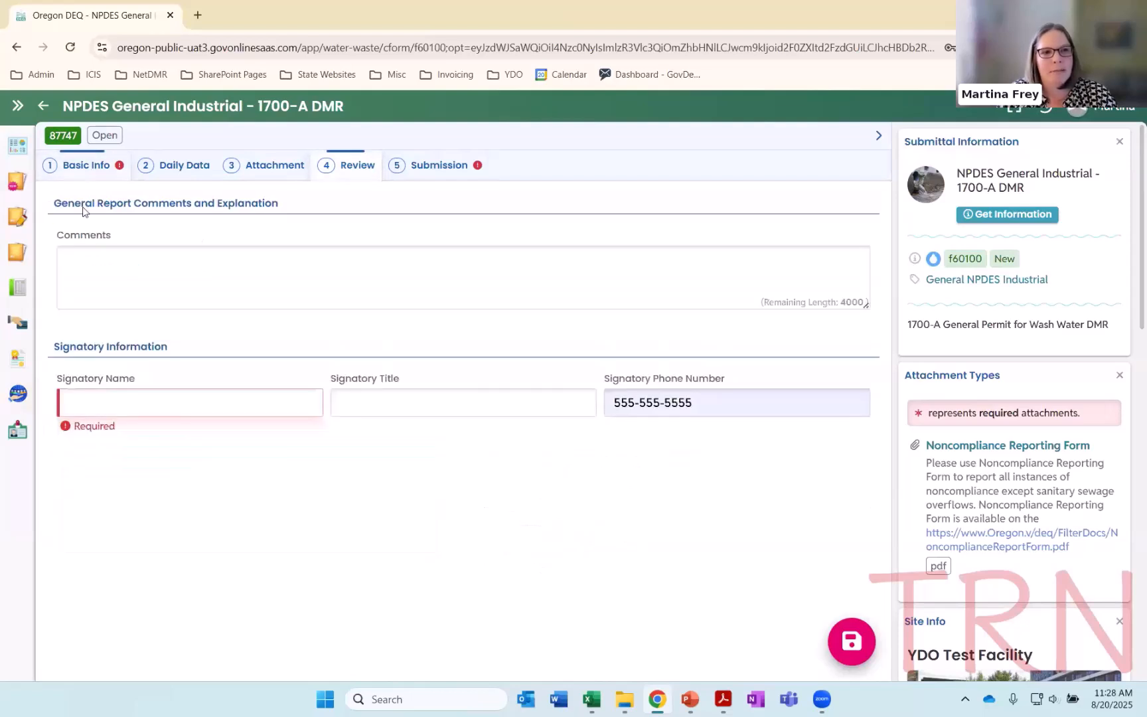
{"action": "left_click", "coordinate": [106, 401]}
{"action": "left_click", "coordinate": [199, 441]}
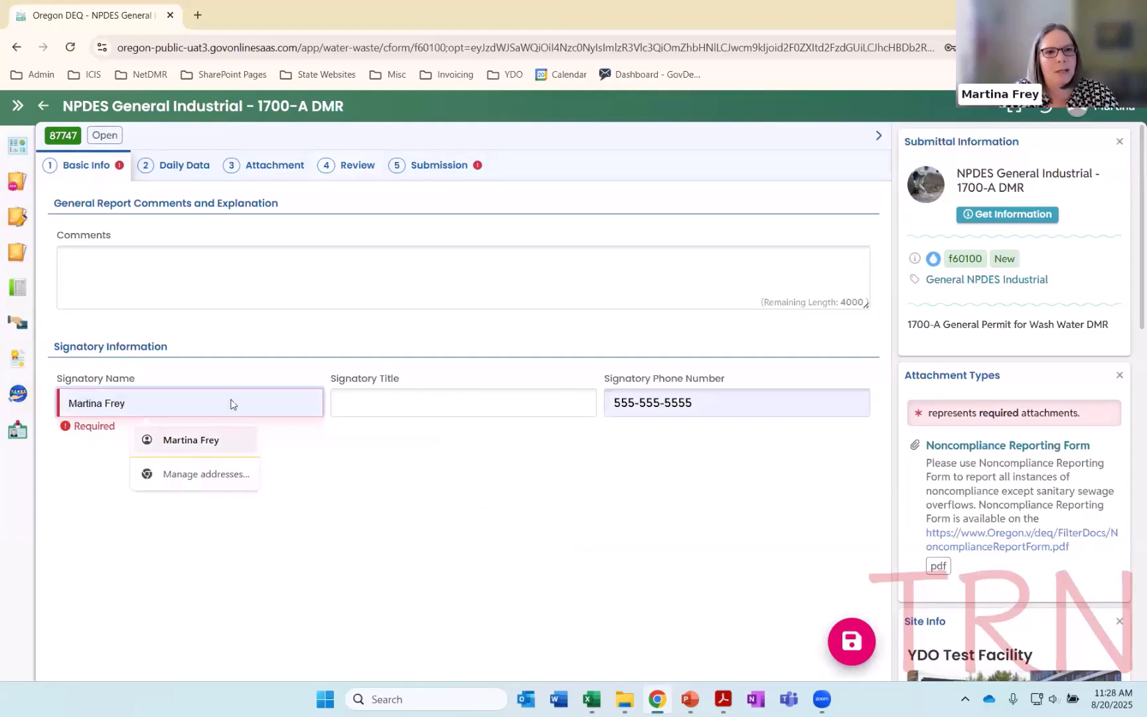
{"action": "left_click", "coordinate": [333, 166]}
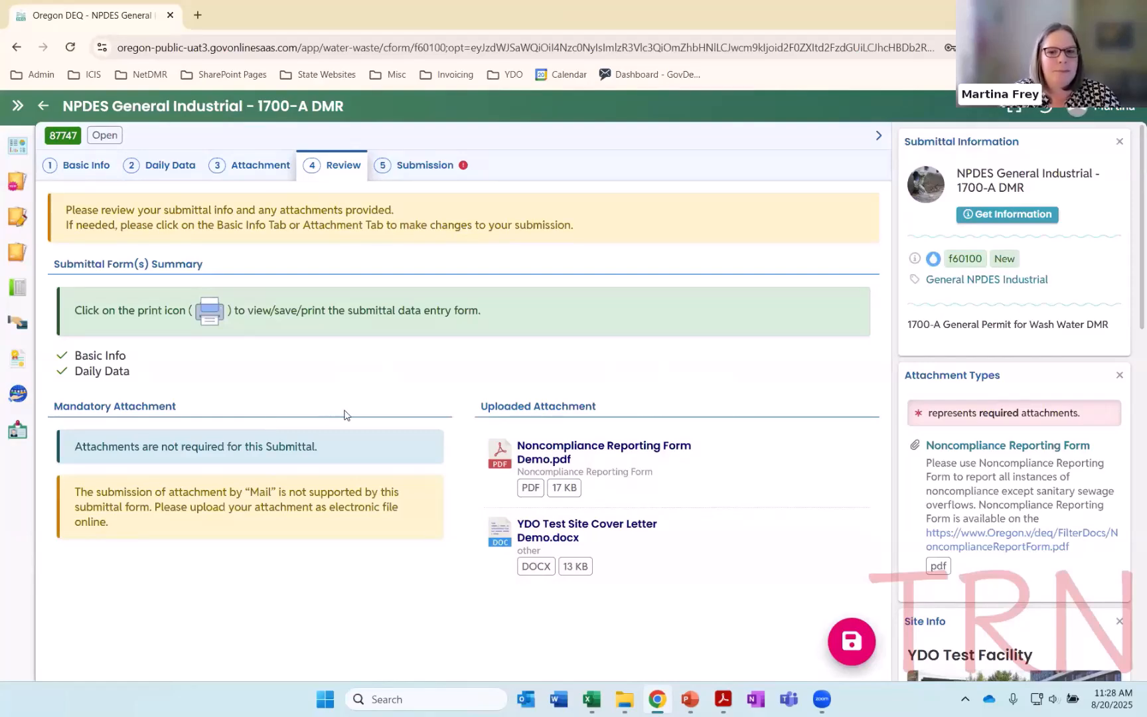
Go to the Submission section and agree to the certification statement above the security question
{"action": "left_click", "coordinate": [418, 174]}
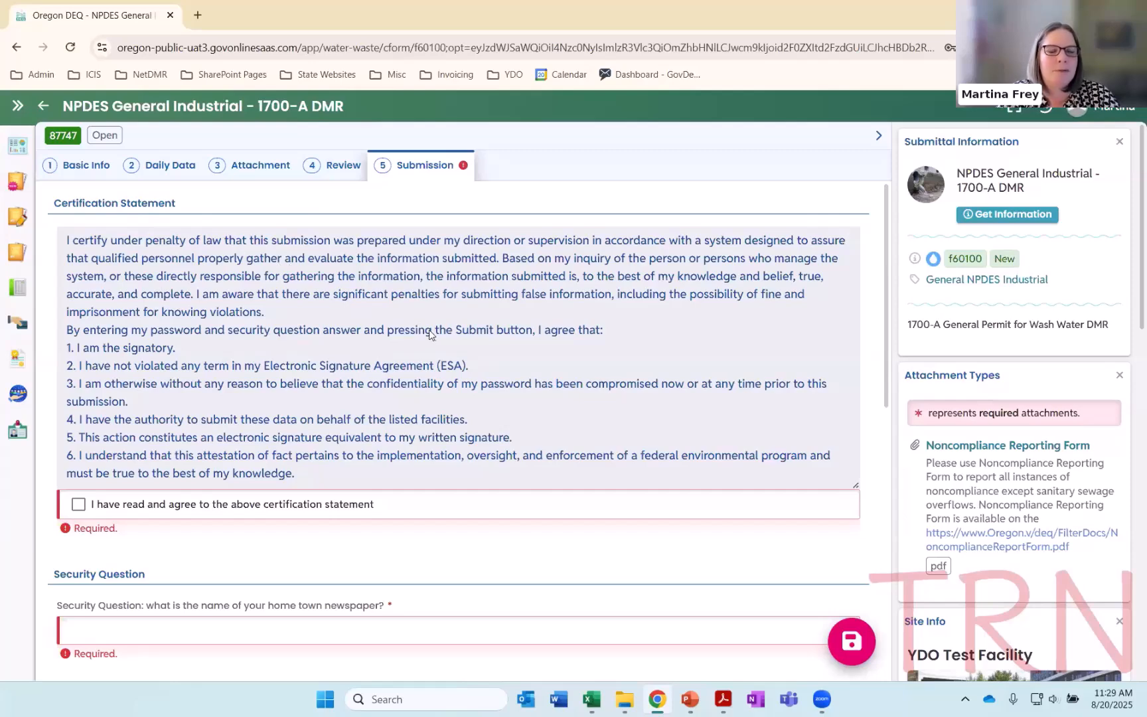
{"action": "left_click", "coordinate": [78, 506]}
{"action": "scroll", "coordinate": [398, 412], "scroll_direction": "down", "scroll_amount": 3}
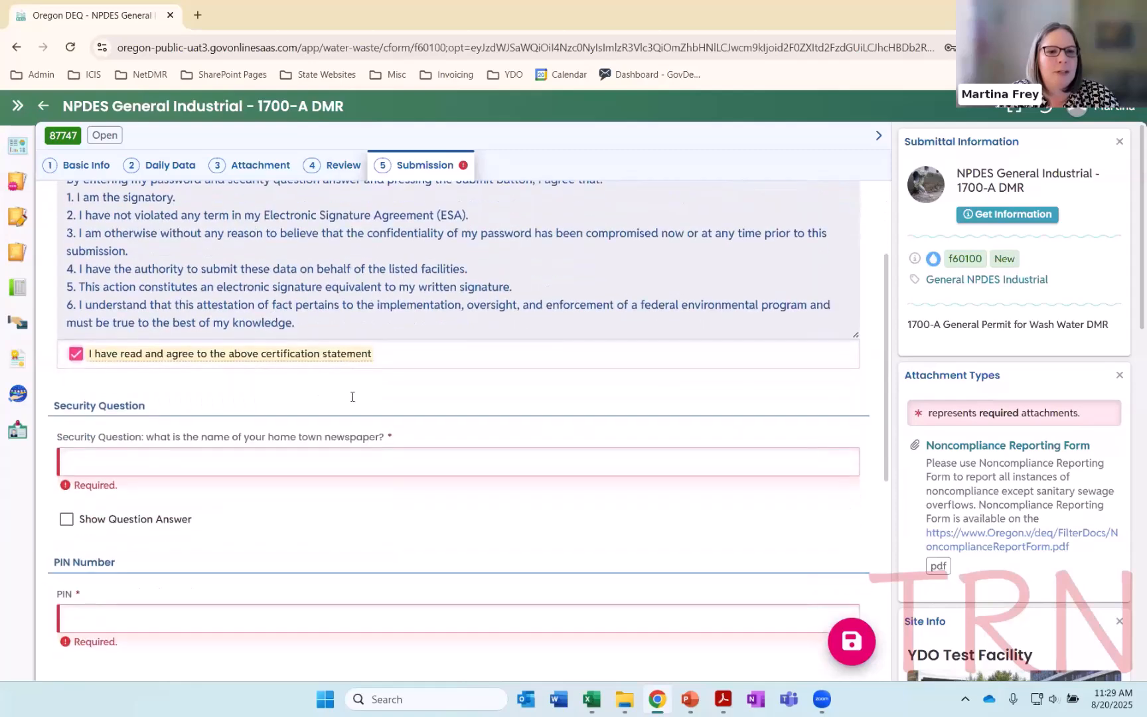
{"action": "scroll", "coordinate": [425, 398], "scroll_direction": "down", "scroll_amount": 2}
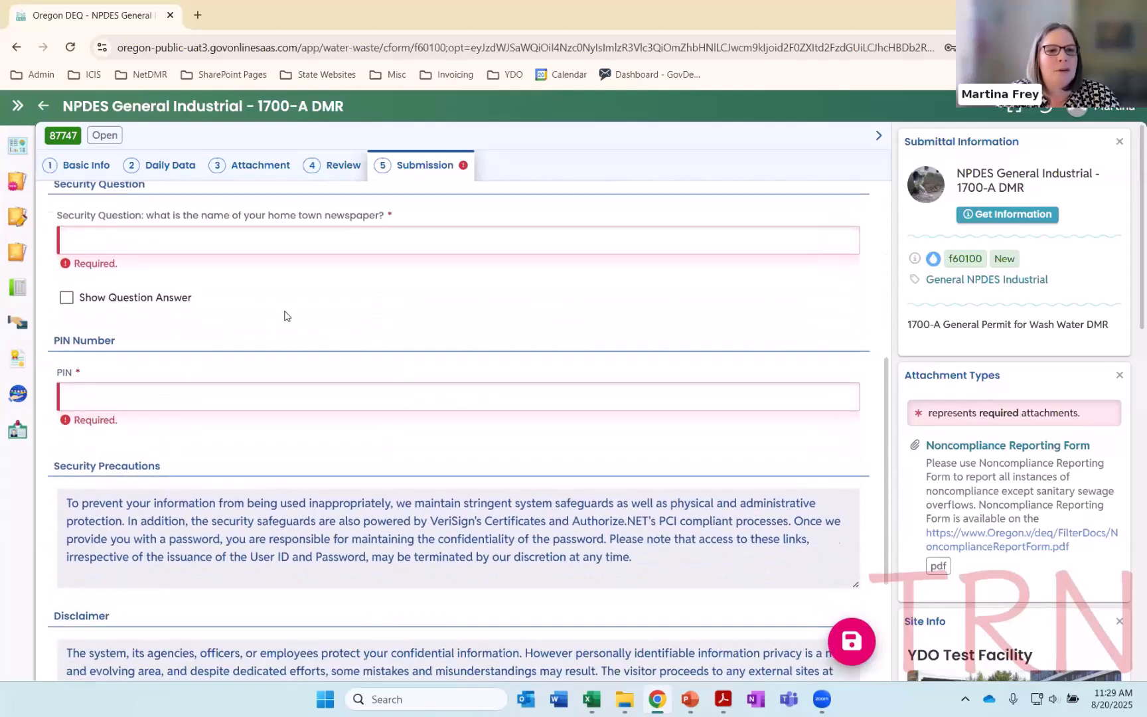
{"action": "scroll", "coordinate": [199, 286], "scroll_direction": "up", "scroll_amount": 1}
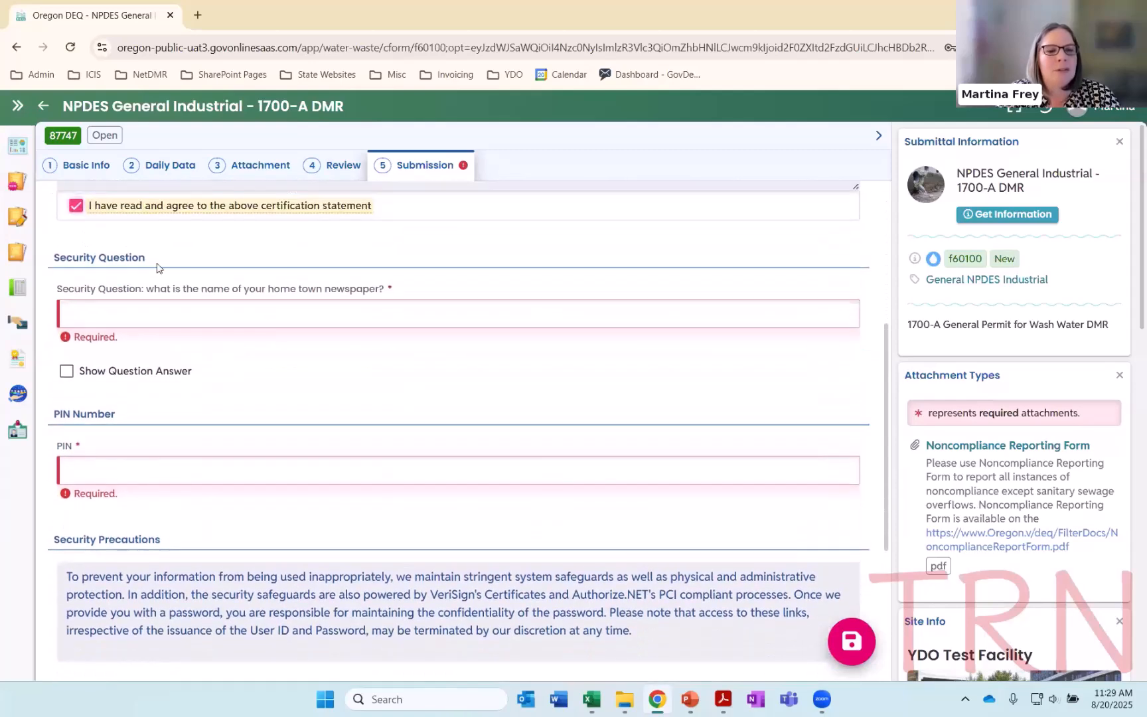
Enter the answer to the security question in the Submission section
{"action": "left_click", "coordinate": [198, 323]}
{"action": "type", "text": "•••••••••"}
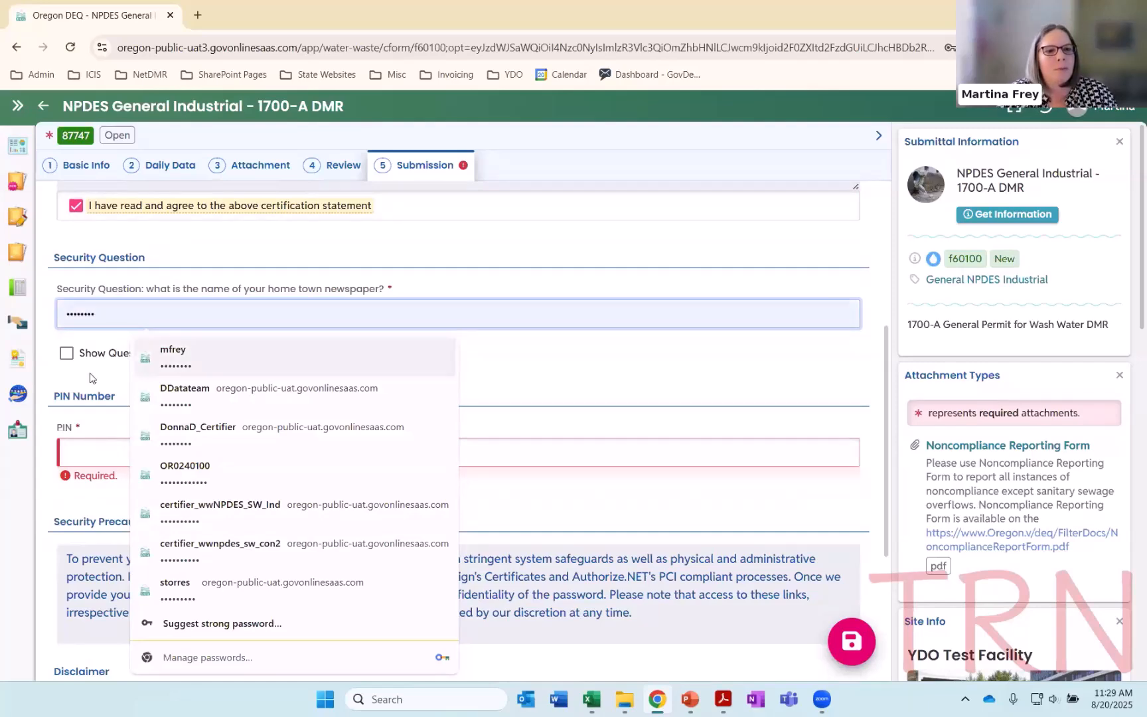
{"action": "left_click", "coordinate": [93, 379]}
Enter the account PIN and submit the 1700-A DMR
{"action": "left_click", "coordinate": [142, 451]}
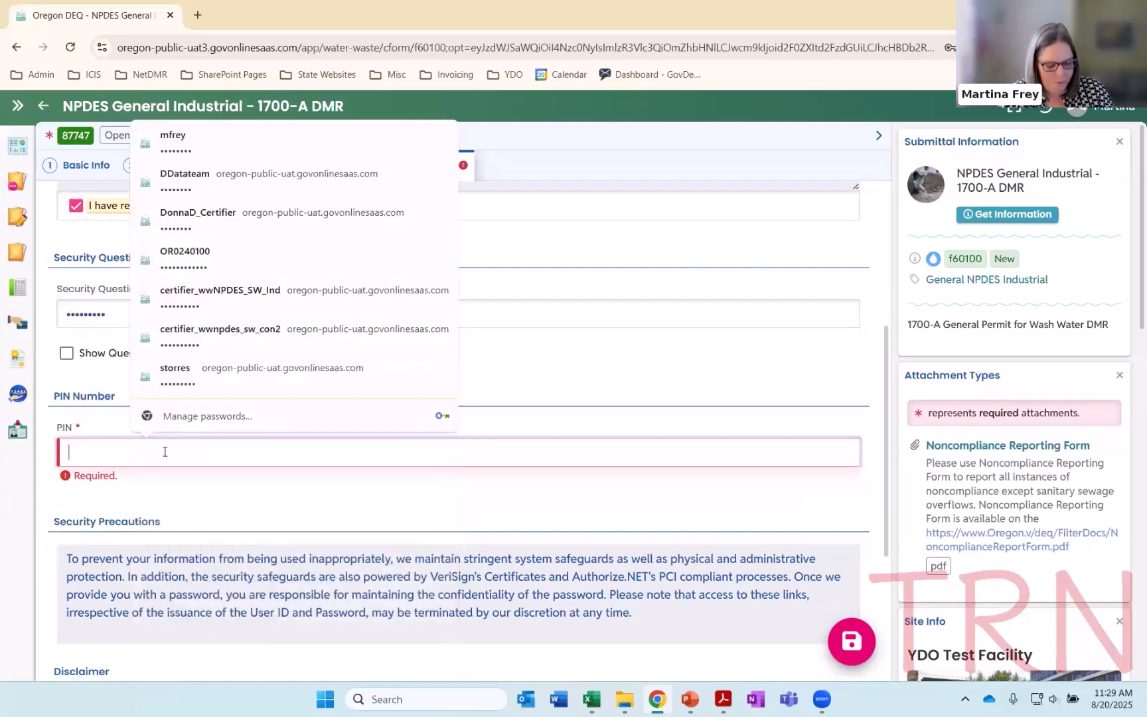
{"action": "type", "text": "••••••"}
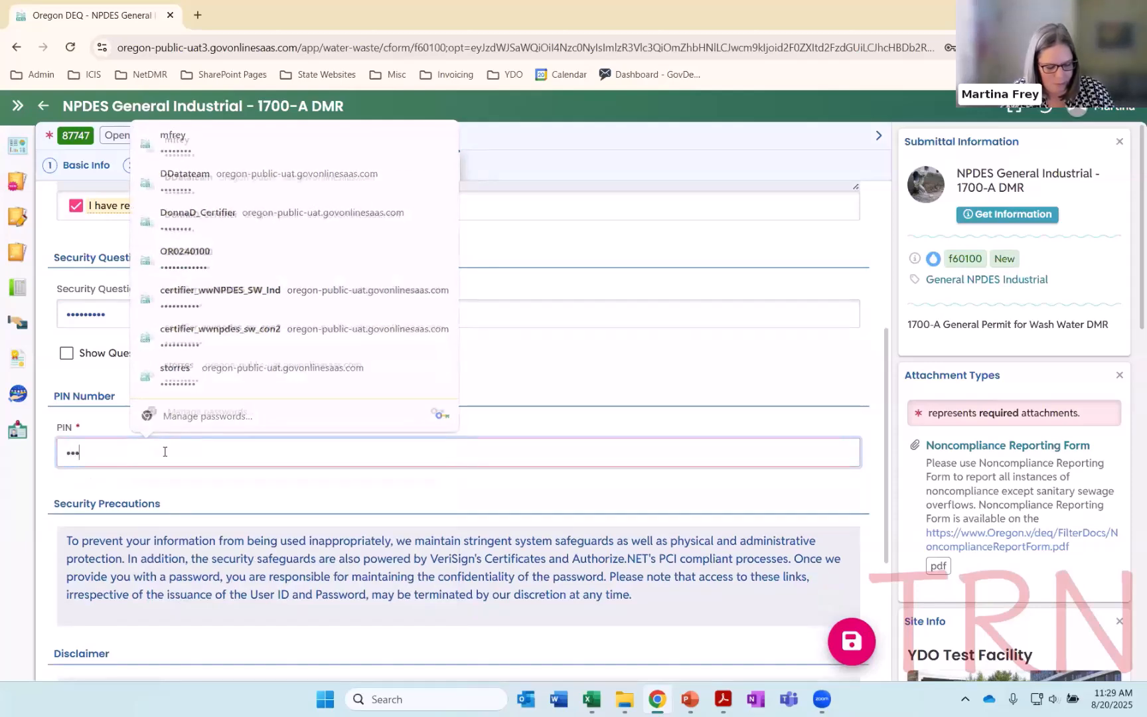
{"action": "type", "text": "••"}
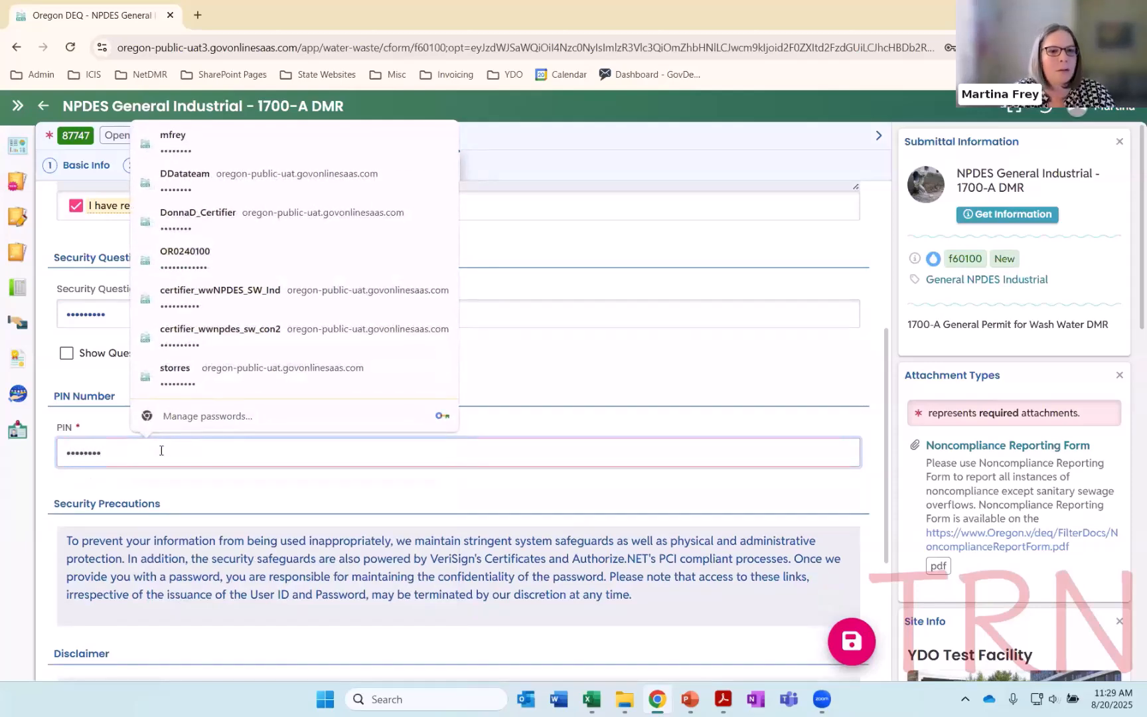
{"action": "left_click", "coordinate": [213, 521]}
{"action": "scroll", "coordinate": [212, 521], "scroll_direction": "down", "scroll_amount": 3}
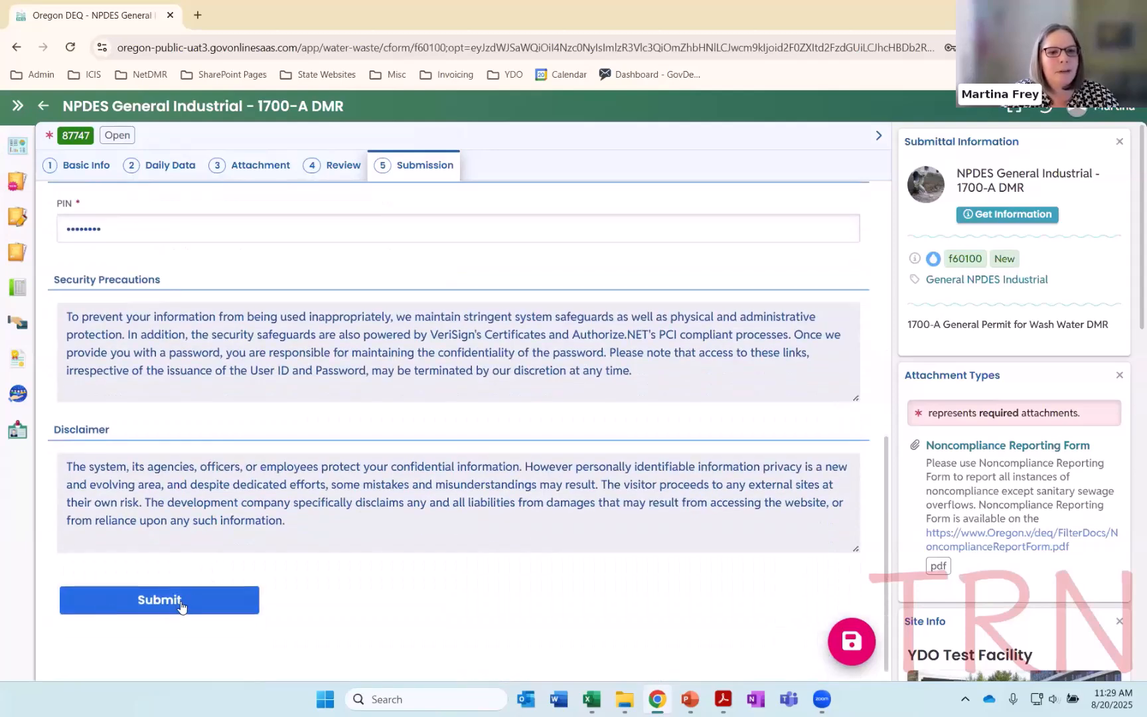
{"action": "left_click", "coordinate": [180, 603]}
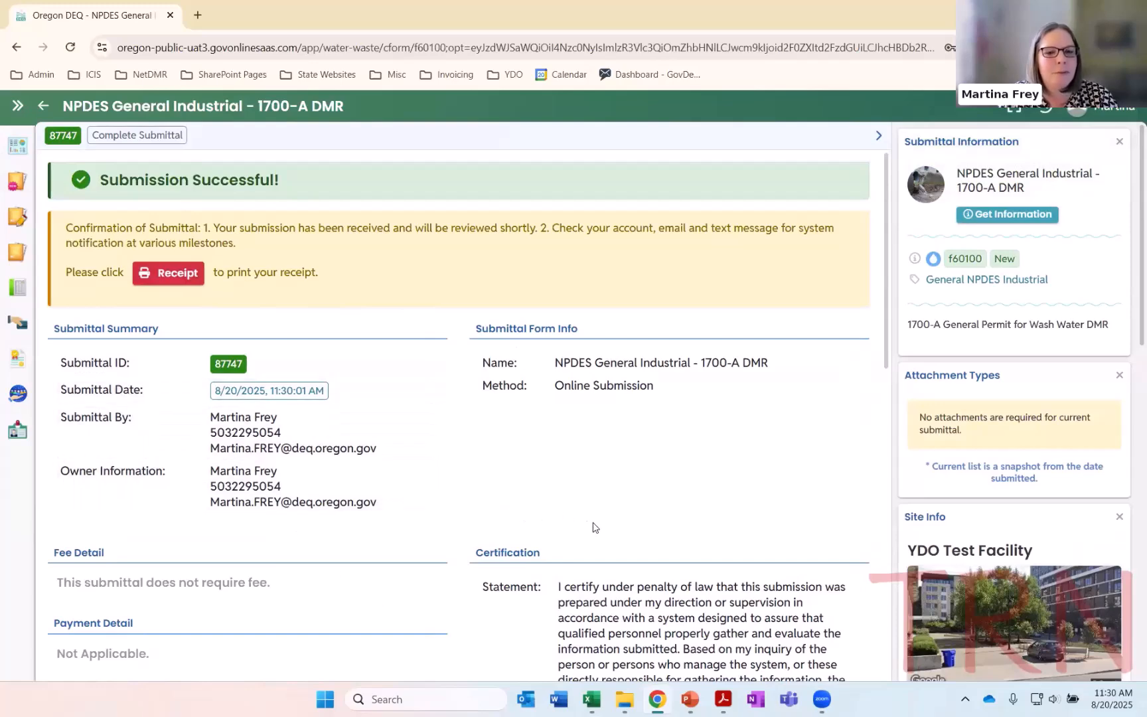
Examine the submission confirmation, including the submittal summary and the certification details
{"action": "scroll", "coordinate": [593, 527], "scroll_direction": "down", "scroll_amount": 2}
{"action": "scroll", "coordinate": [593, 527], "scroll_direction": "down", "scroll_amount": 4}
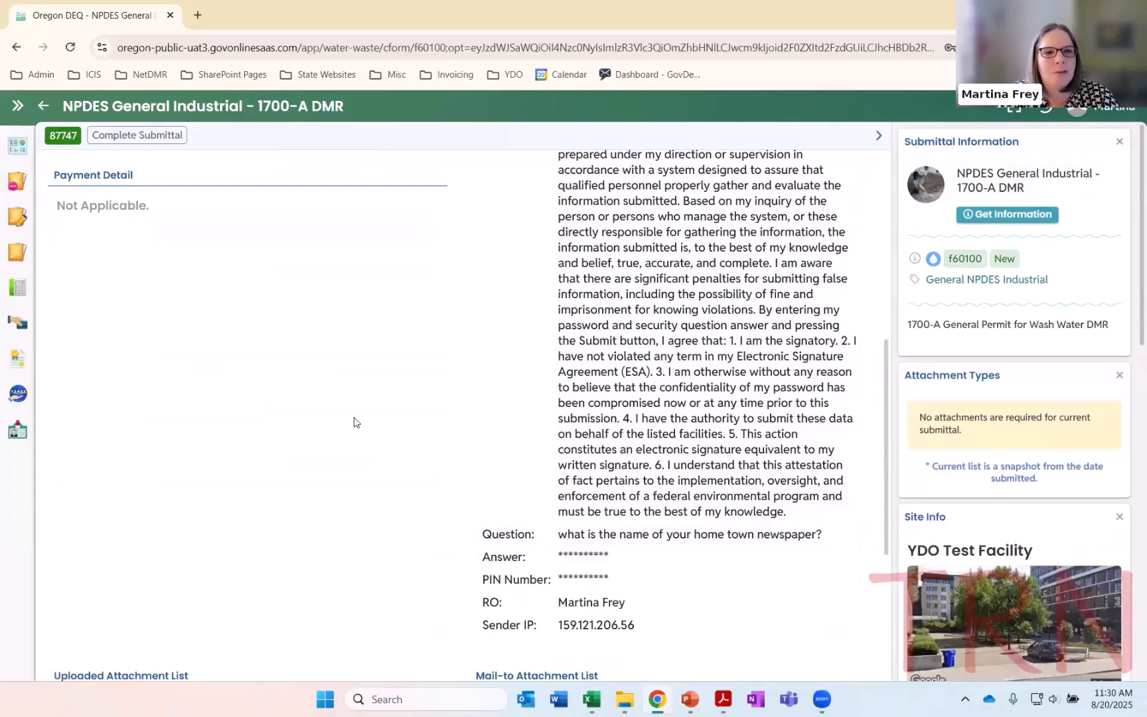
{"action": "scroll", "coordinate": [358, 422], "scroll_direction": "up", "scroll_amount": 3}
{"action": "scroll", "coordinate": [364, 434], "scroll_direction": "up", "scroll_amount": 3}
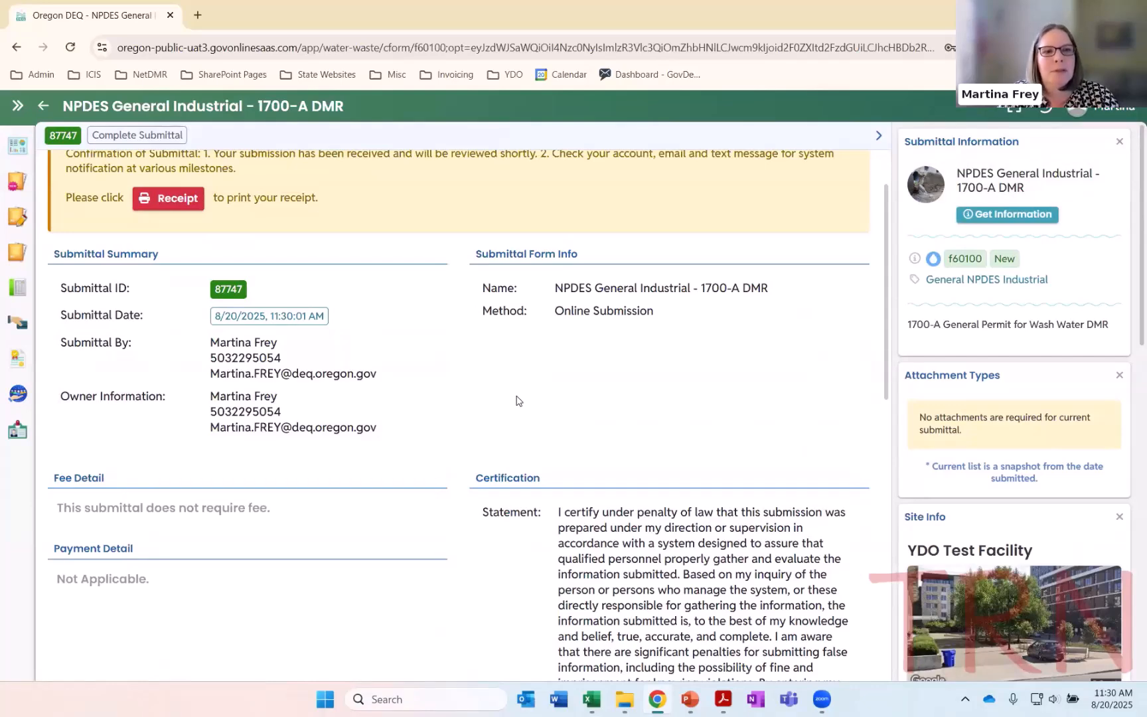
{"action": "scroll", "coordinate": [517, 400], "scroll_direction": "up", "scroll_amount": 1}
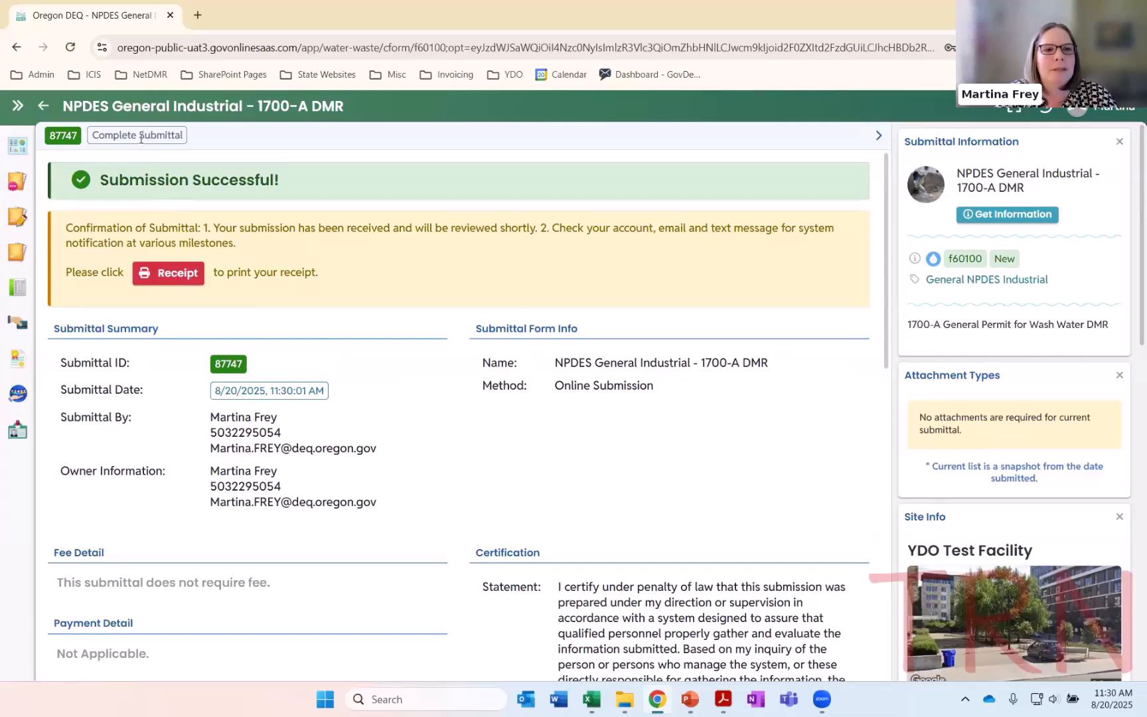
Go to Submitted Submittals and view the 1700-A DMR for 8/1/2025 to 8/31/2025
{"action": "left_click", "coordinate": [17, 106]}
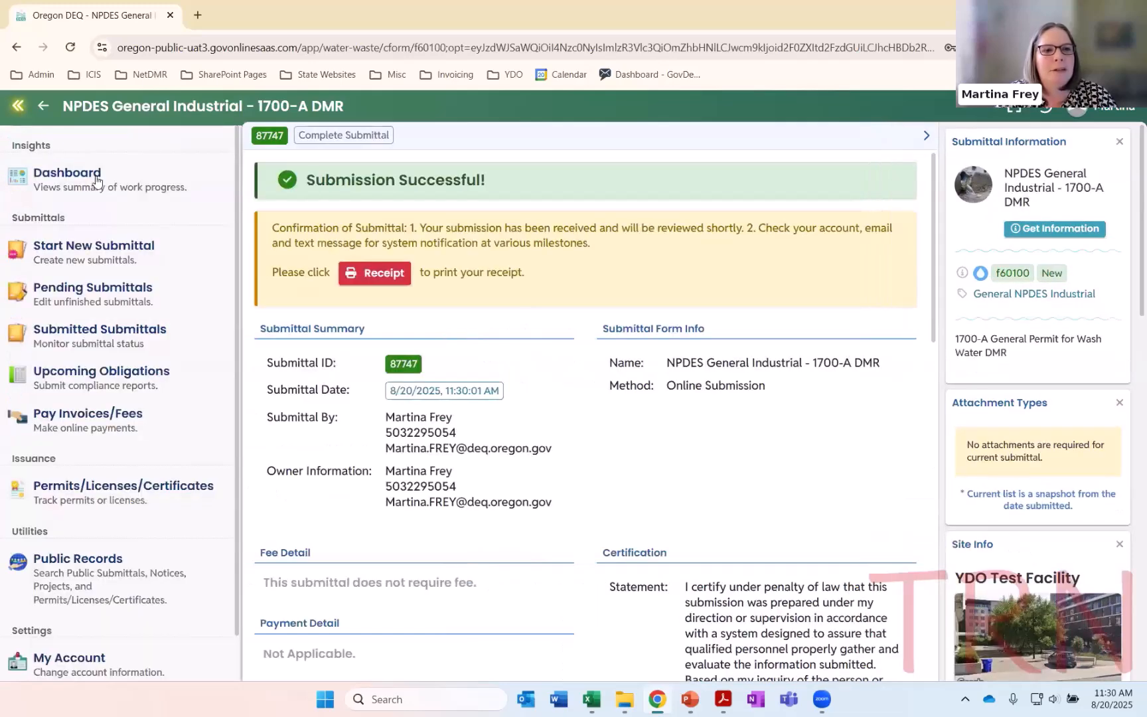
{"action": "left_click", "coordinate": [117, 341]}
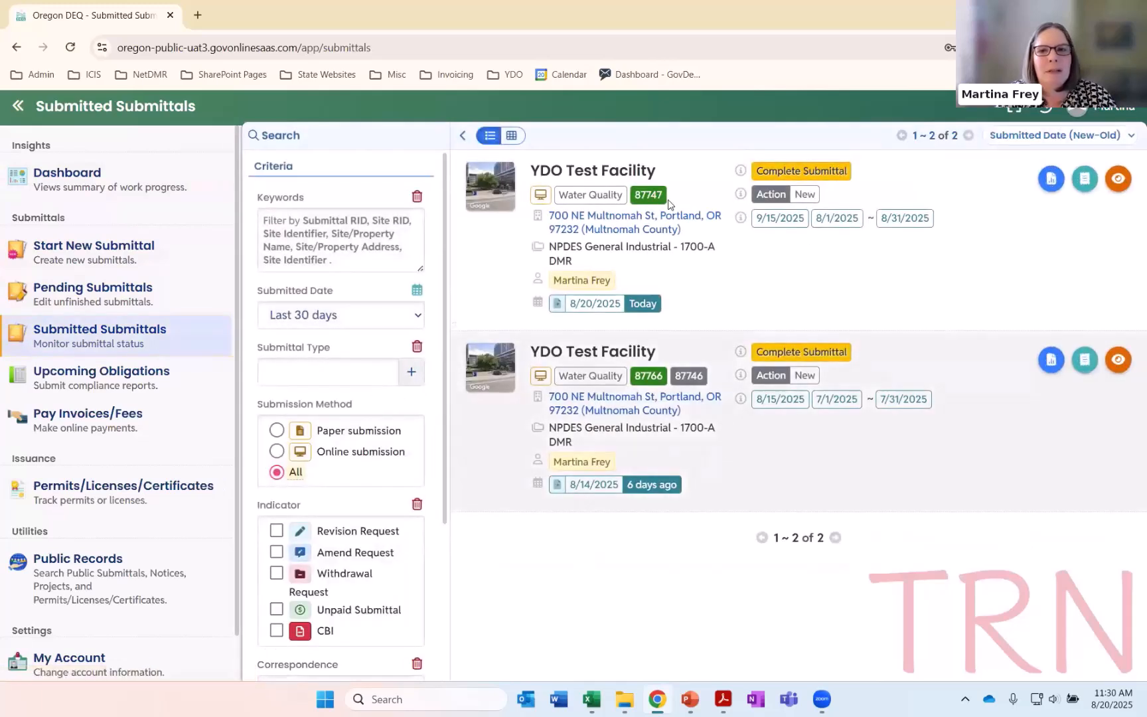
{"action": "left_click", "coordinate": [17, 106]}
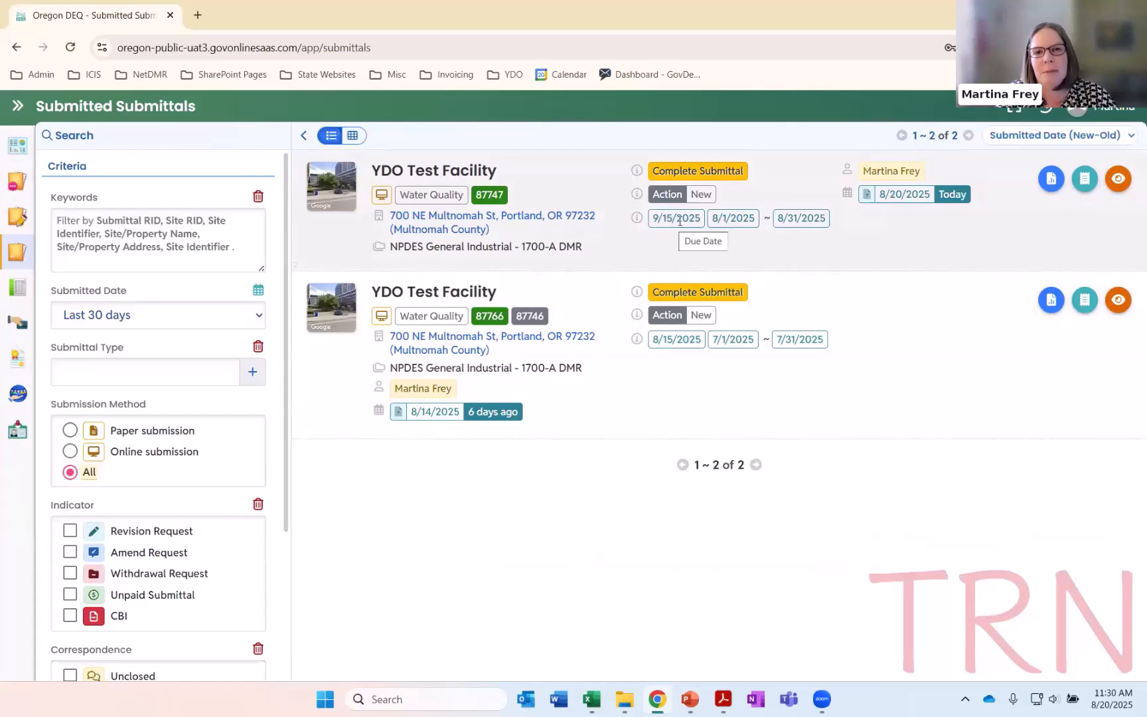
{"action": "left_click", "coordinate": [1119, 180]}
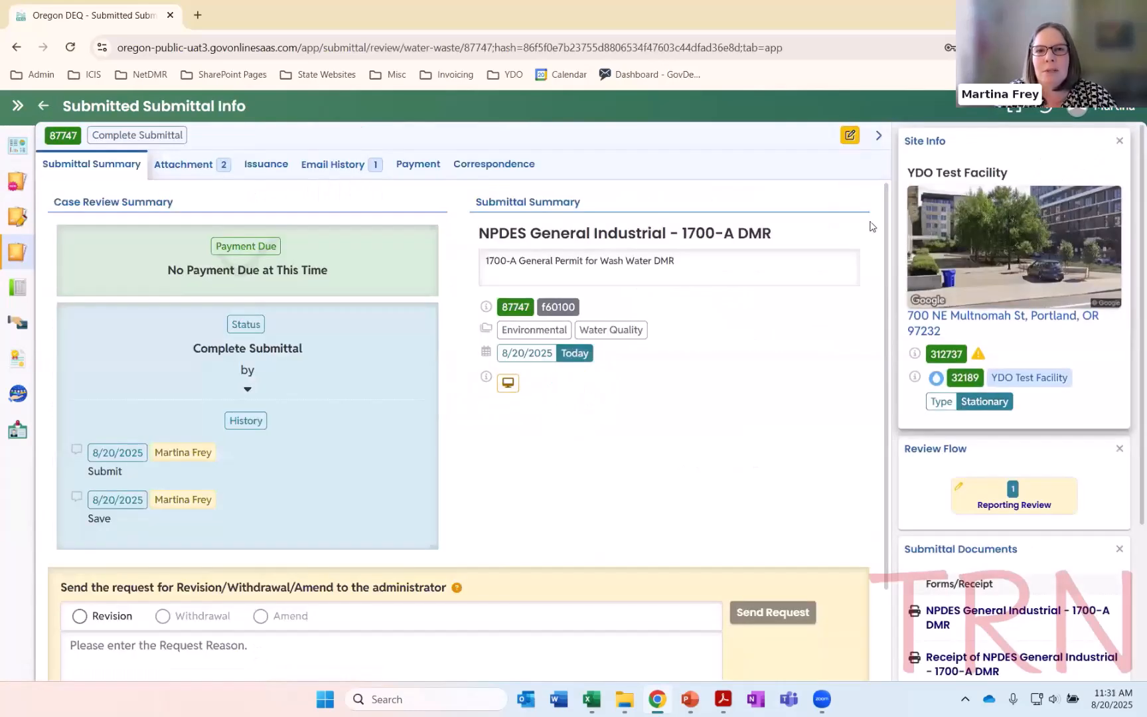
View the Daily Data in the submitted report's data entry form and return to the submittal info
{"action": "left_click", "coordinate": [850, 140]}
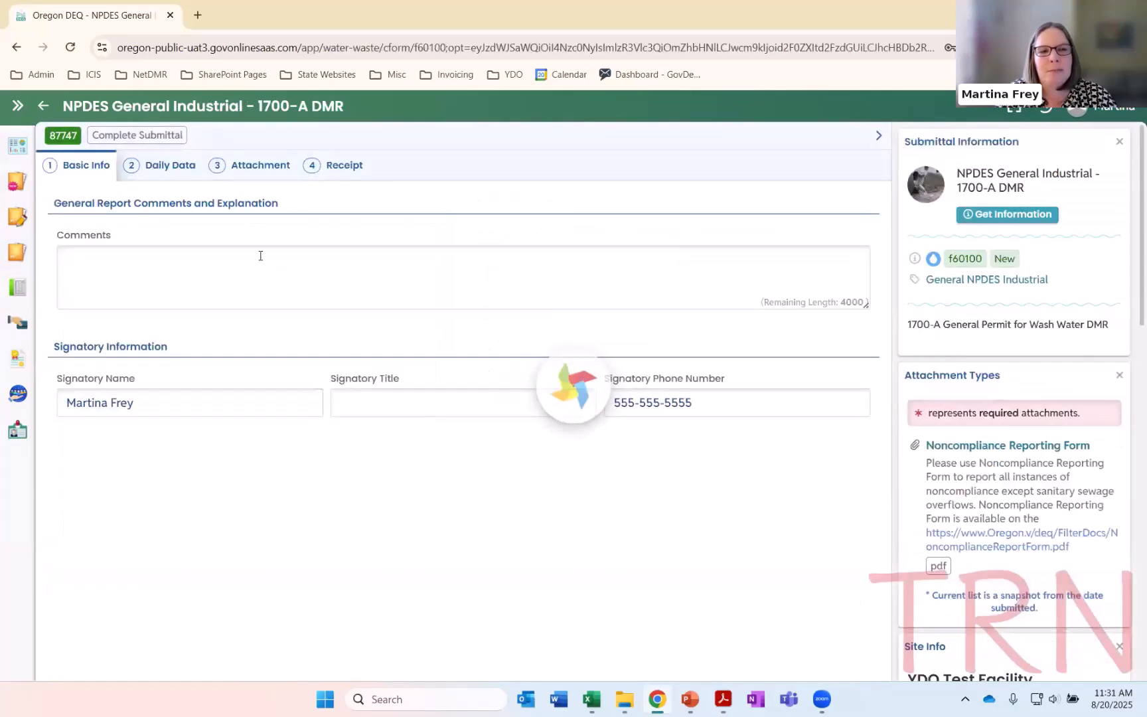
{"action": "left_click", "coordinate": [159, 170]}
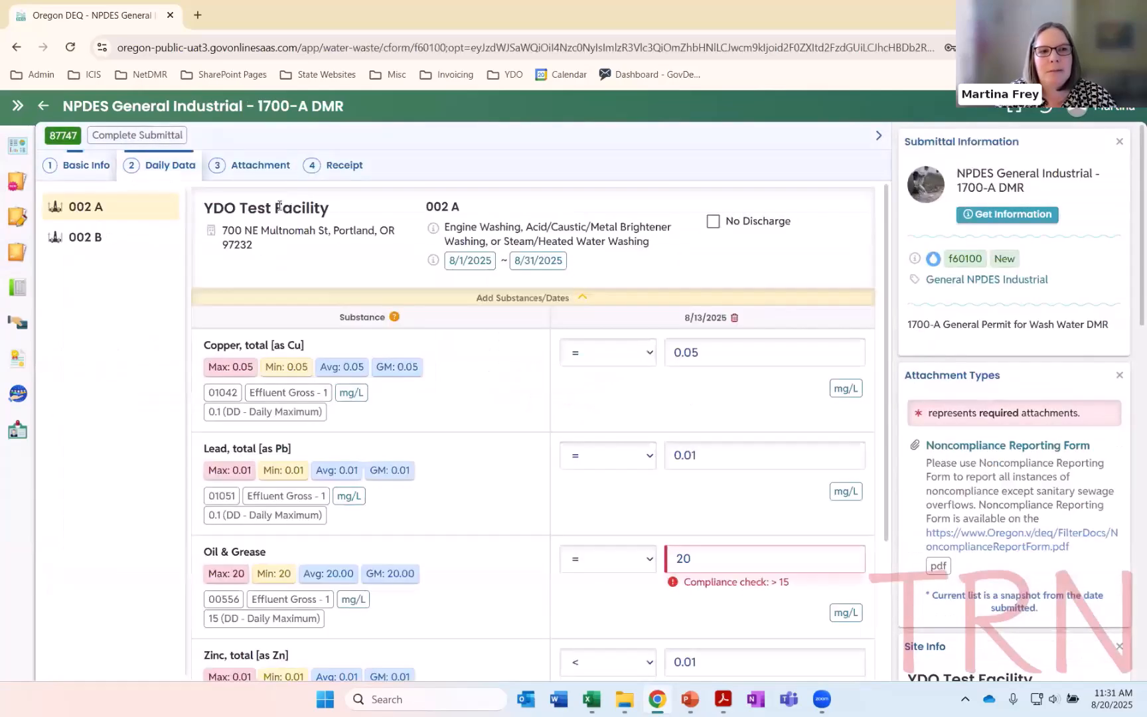
{"action": "left_click", "coordinate": [42, 105]}
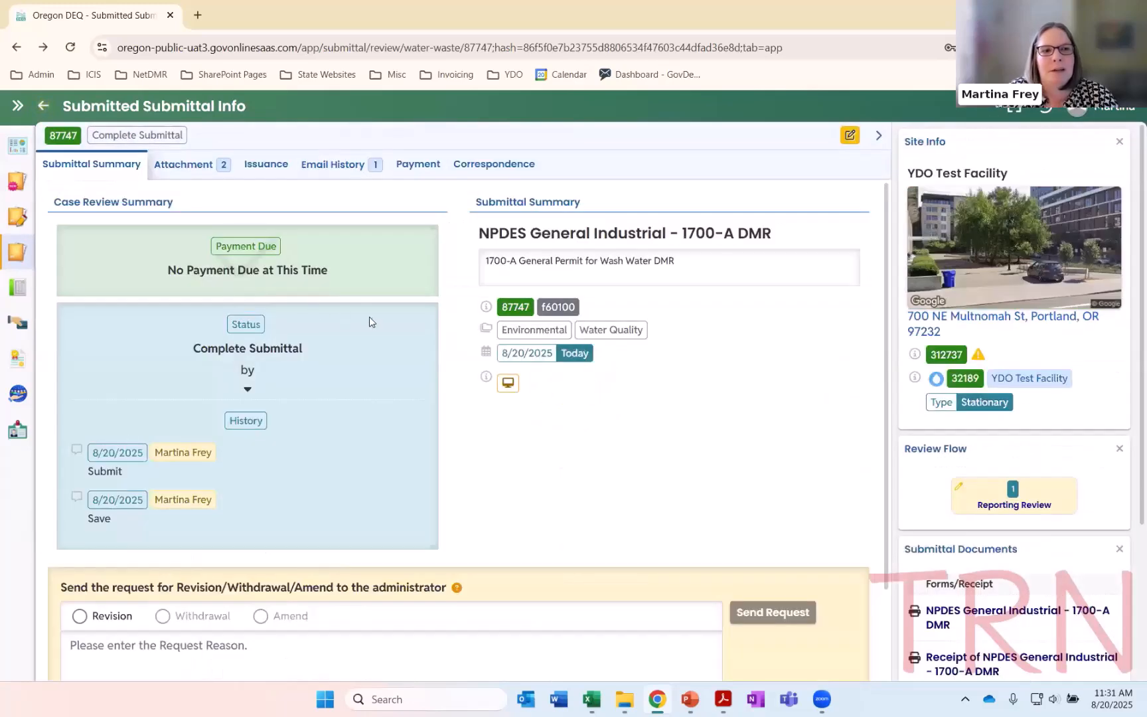
Send the administrator a Revision request with the reason "Inserted wrong attachment"
{"action": "scroll", "coordinate": [391, 322], "scroll_direction": "down", "scroll_amount": 2}
{"action": "scroll", "coordinate": [391, 326], "scroll_direction": "up", "scroll_amount": 2}
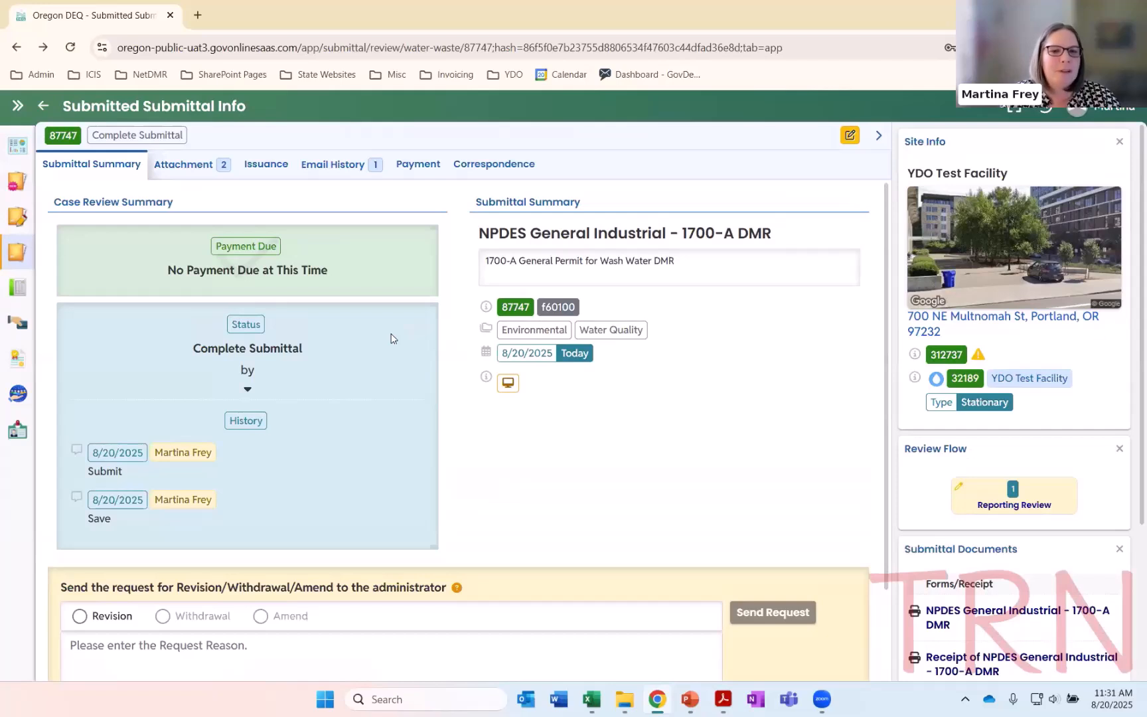
{"action": "scroll", "coordinate": [397, 345], "scroll_direction": "down", "scroll_amount": 2}
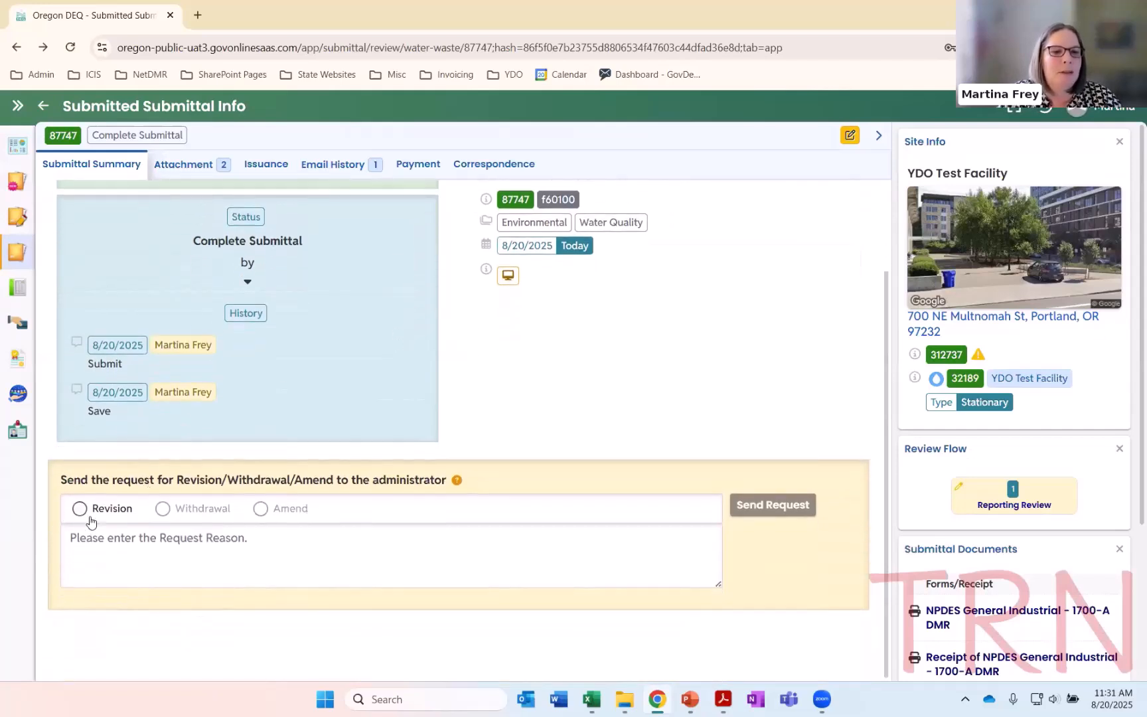
{"action": "left_click", "coordinate": [80, 508]}
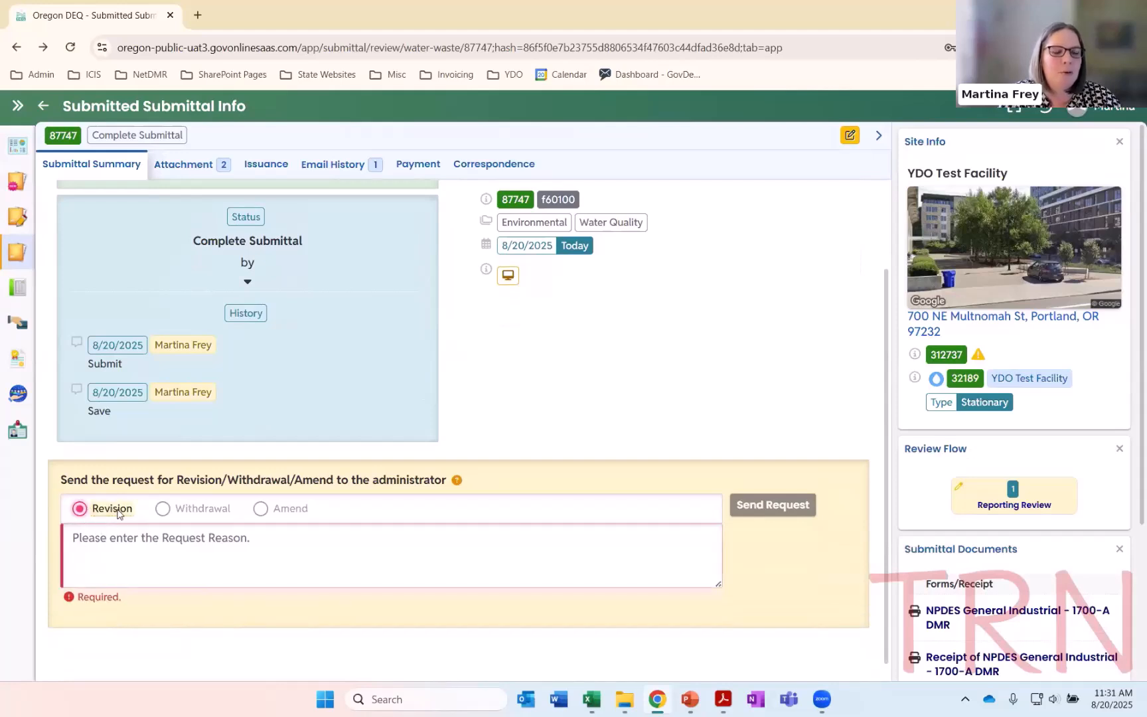
{"action": "left_click", "coordinate": [152, 544]}
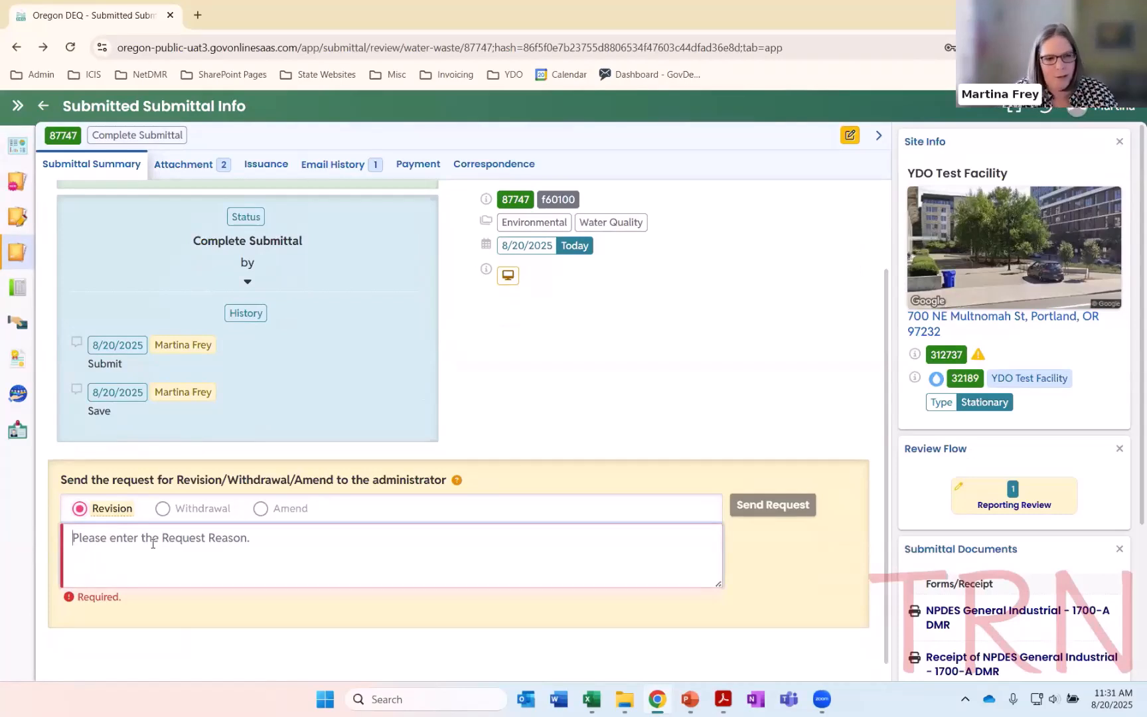
{"action": "type", "text": "Inserted"}
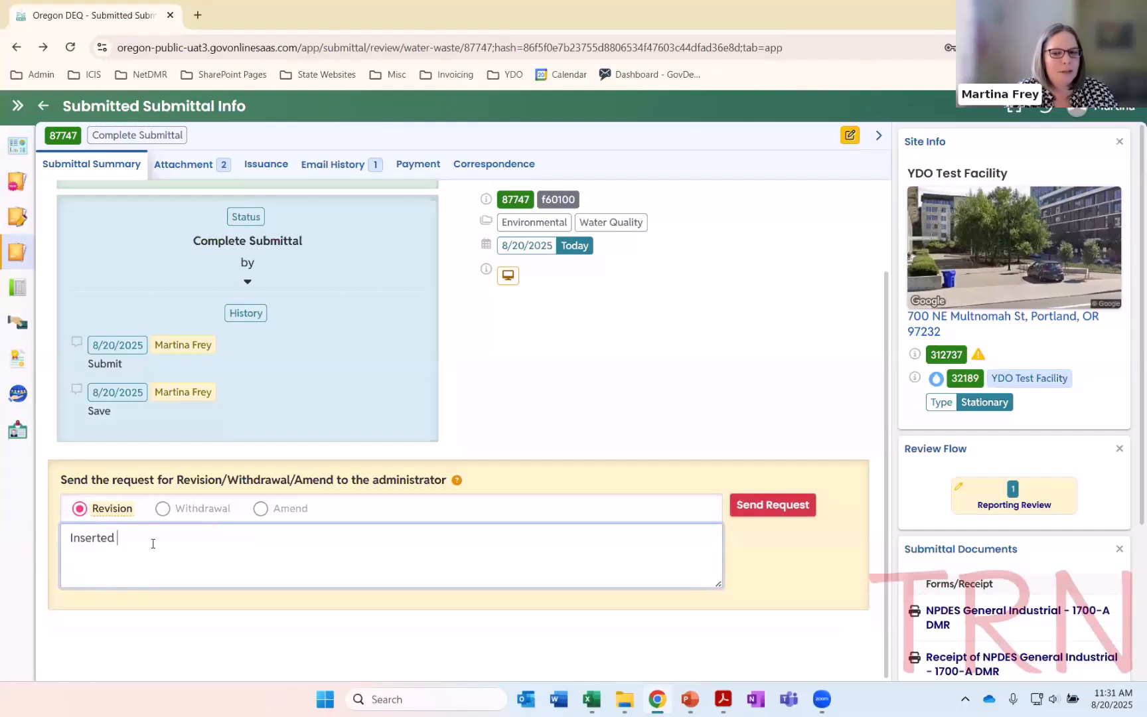
{"action": "type", "text": " wrong attachmne"}
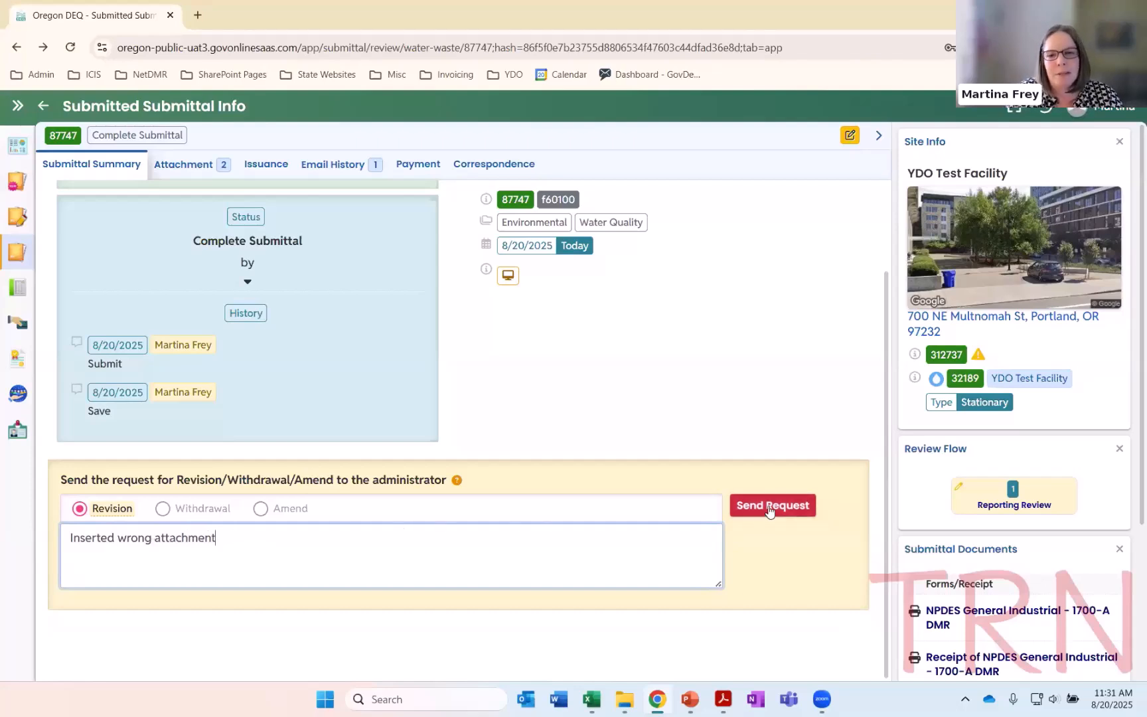
{"action": "left_click", "coordinate": [790, 512]}
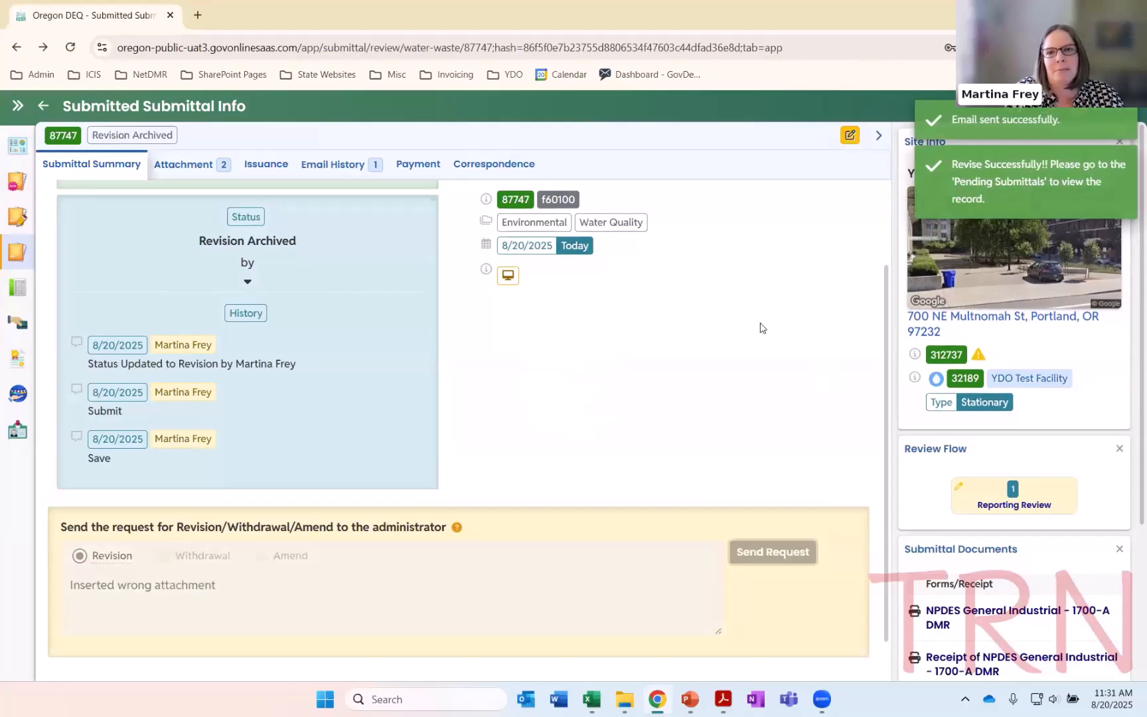
Open the August 2025 1700-A DMR revision from Pending Submittals for editing and go to its Attachment section
{"action": "left_click", "coordinate": [17, 111]}
{"action": "left_click", "coordinate": [153, 296]}
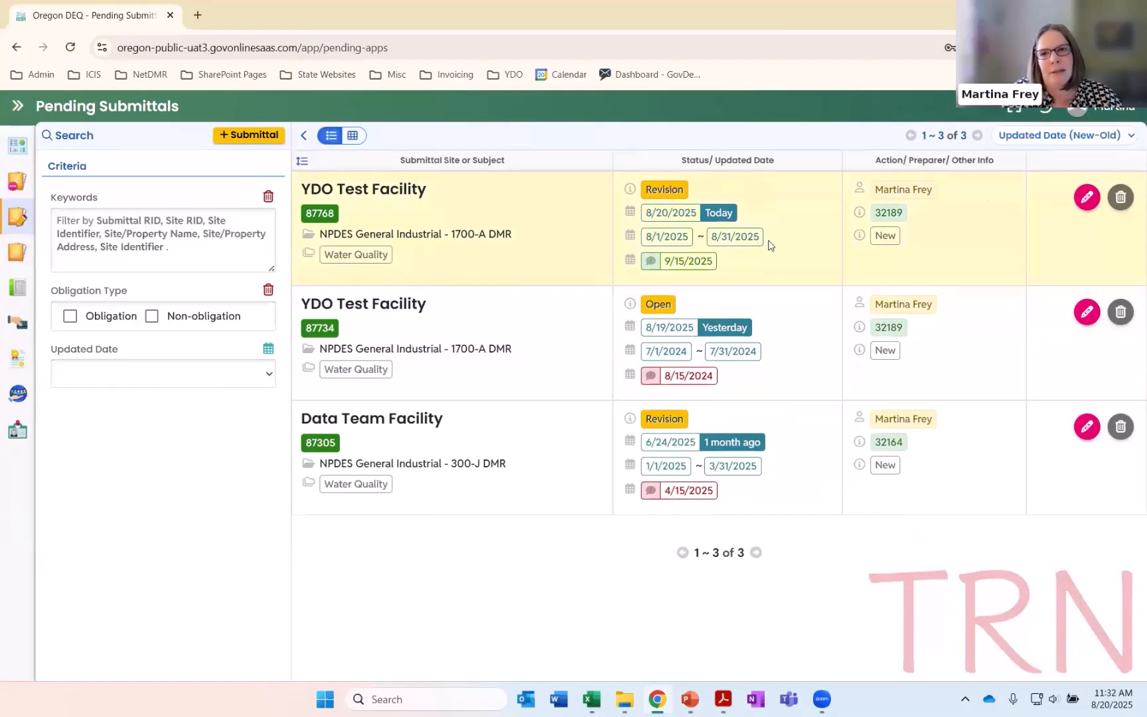
{"action": "left_click", "coordinate": [1087, 197]}
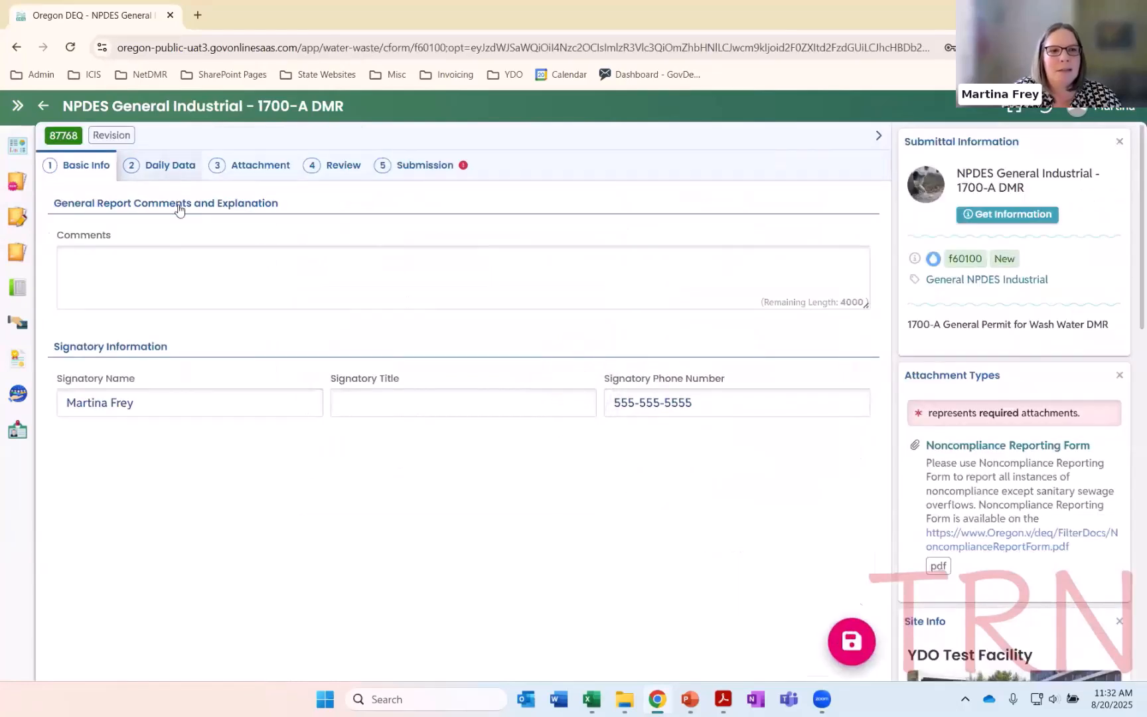
{"action": "left_click", "coordinate": [170, 165]}
{"action": "left_click", "coordinate": [260, 166]}
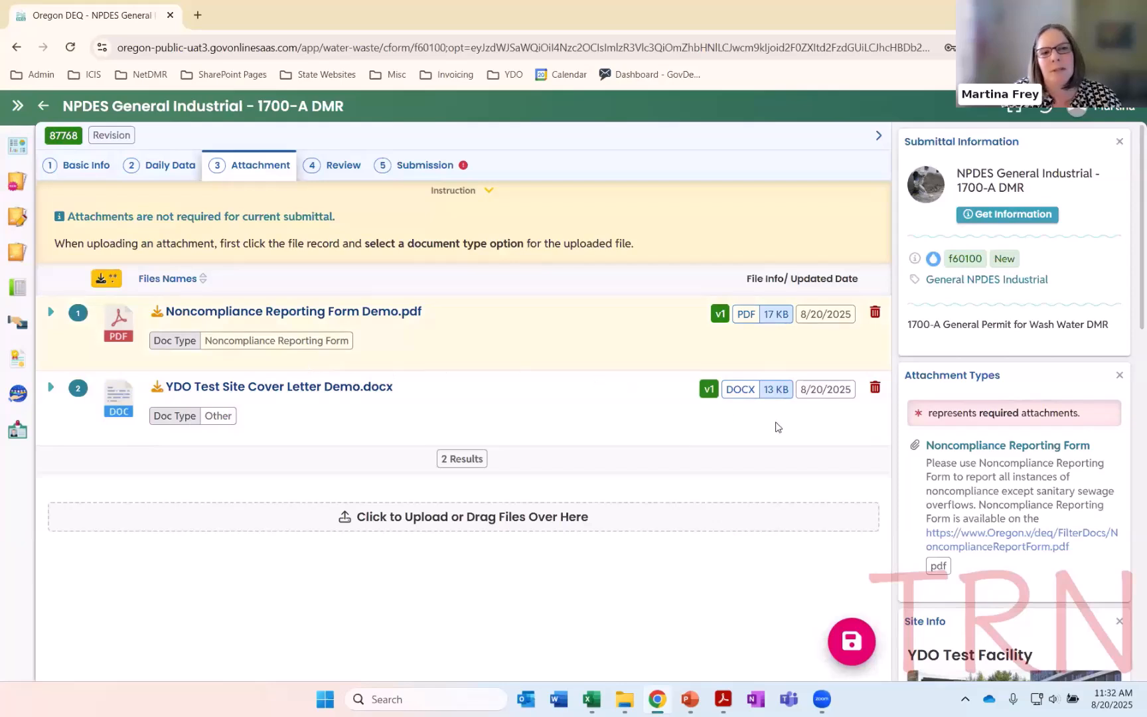
Delete the attachment YDO Test Site Cover Letter Demo.docx and save the revision
{"action": "left_click", "coordinate": [875, 389]}
{"action": "left_click", "coordinate": [631, 181]}
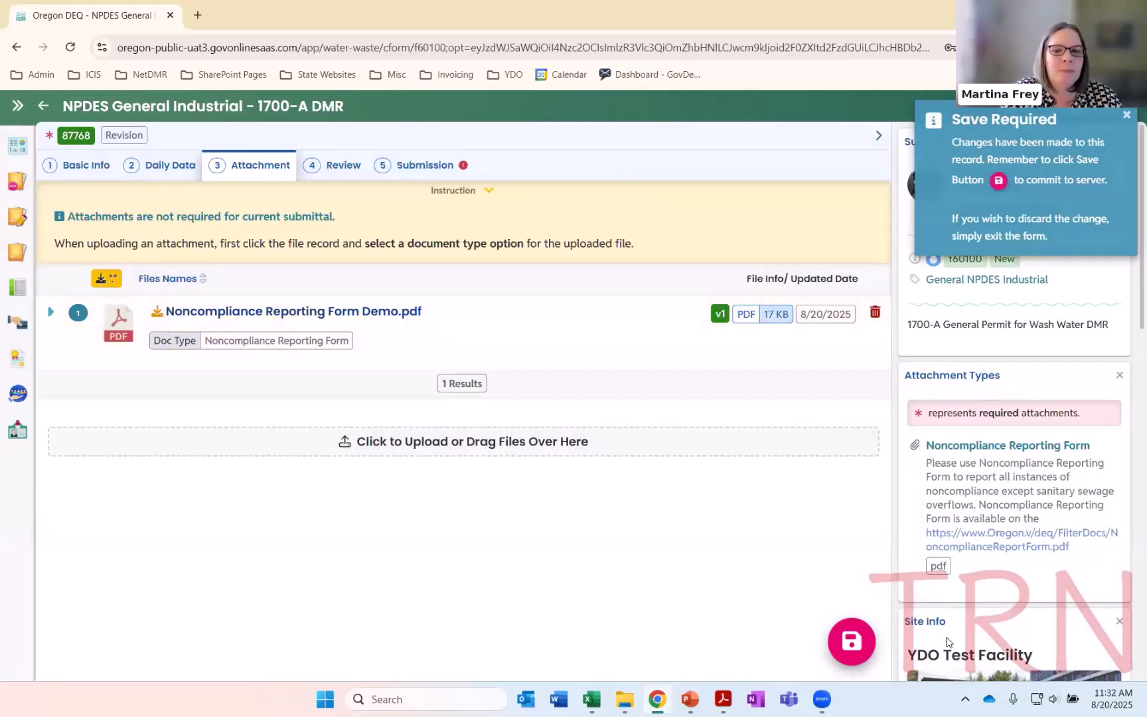
{"action": "left_click", "coordinate": [849, 642]}
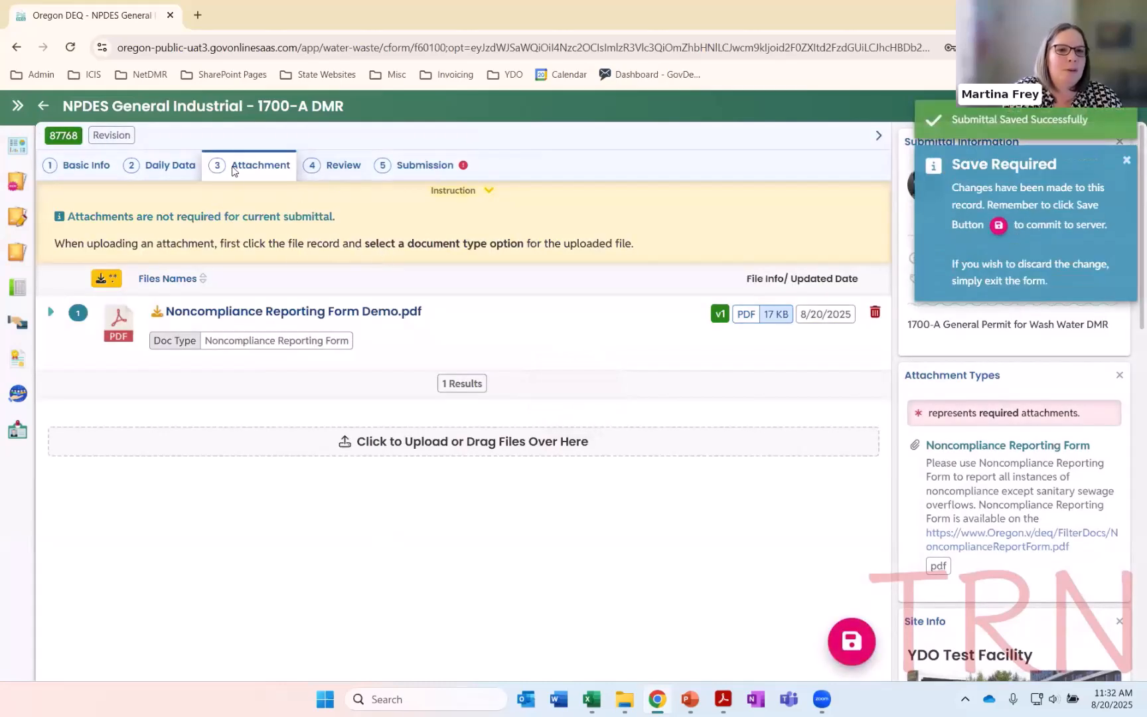
View the certification statement and security question in the revision's Submission section
{"action": "left_click", "coordinate": [428, 173]}
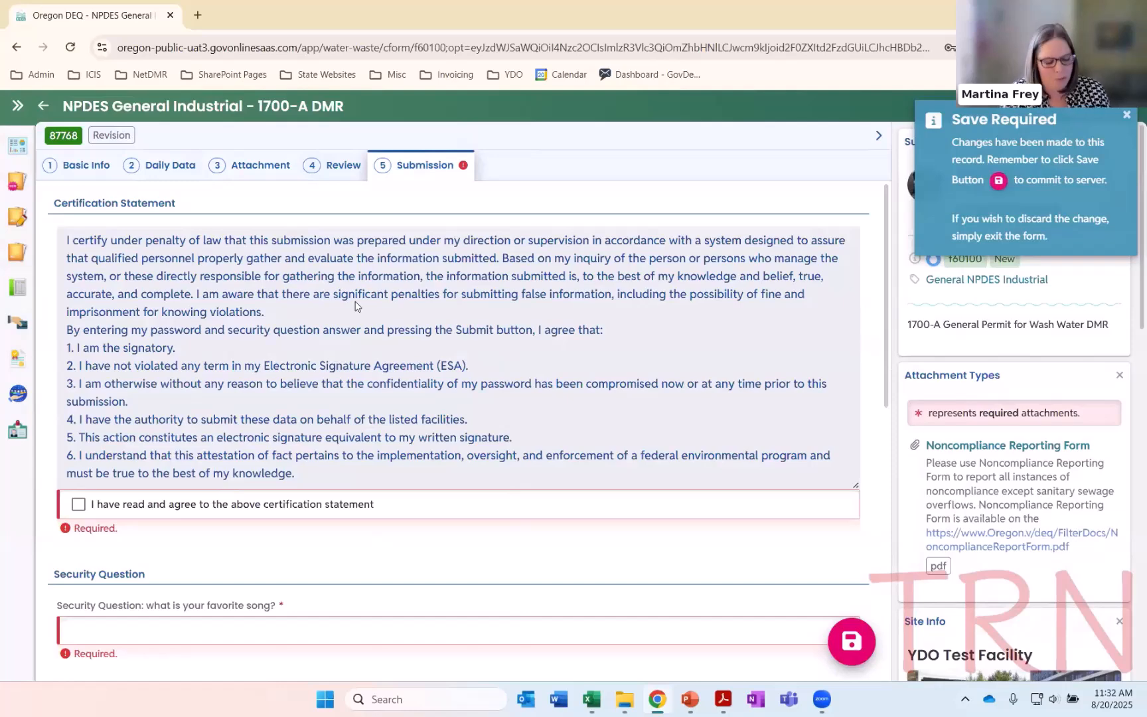
{"action": "key", "text": "alt+Tab"}
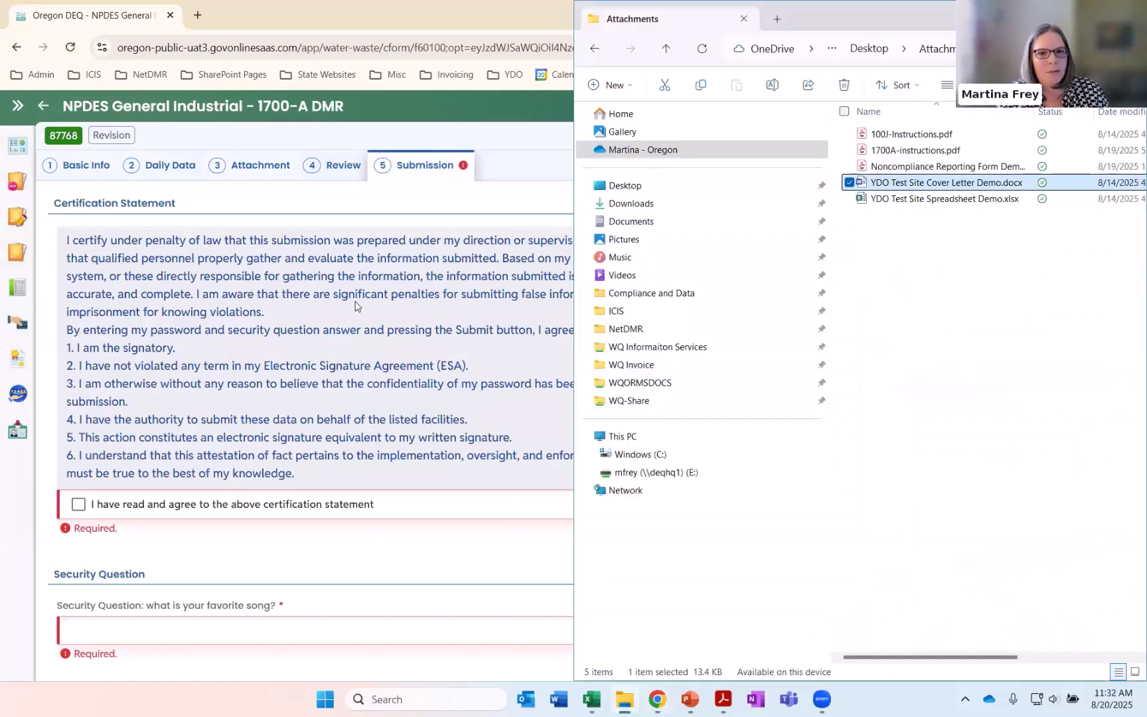
{"action": "left_click", "coordinate": [357, 307]}
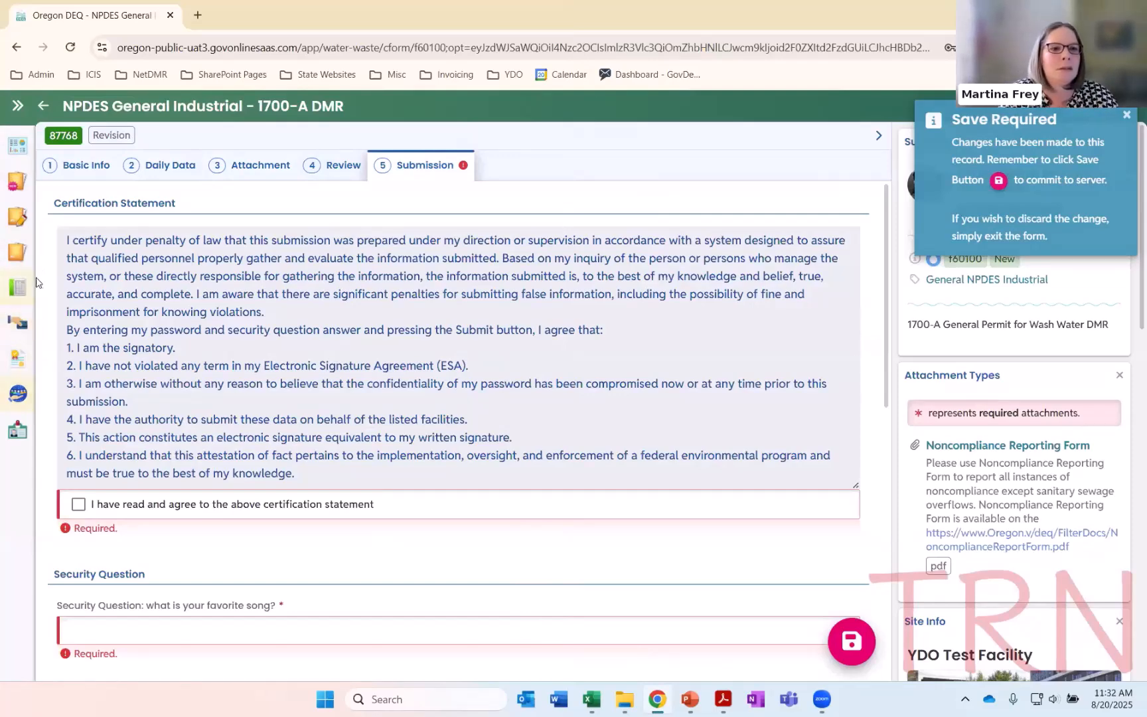
Go to Upcoming Obligations, dismiss the save reminder and open the YDO Test Facility 100-J DMR for editing
{"action": "left_click", "coordinate": [17, 106]}
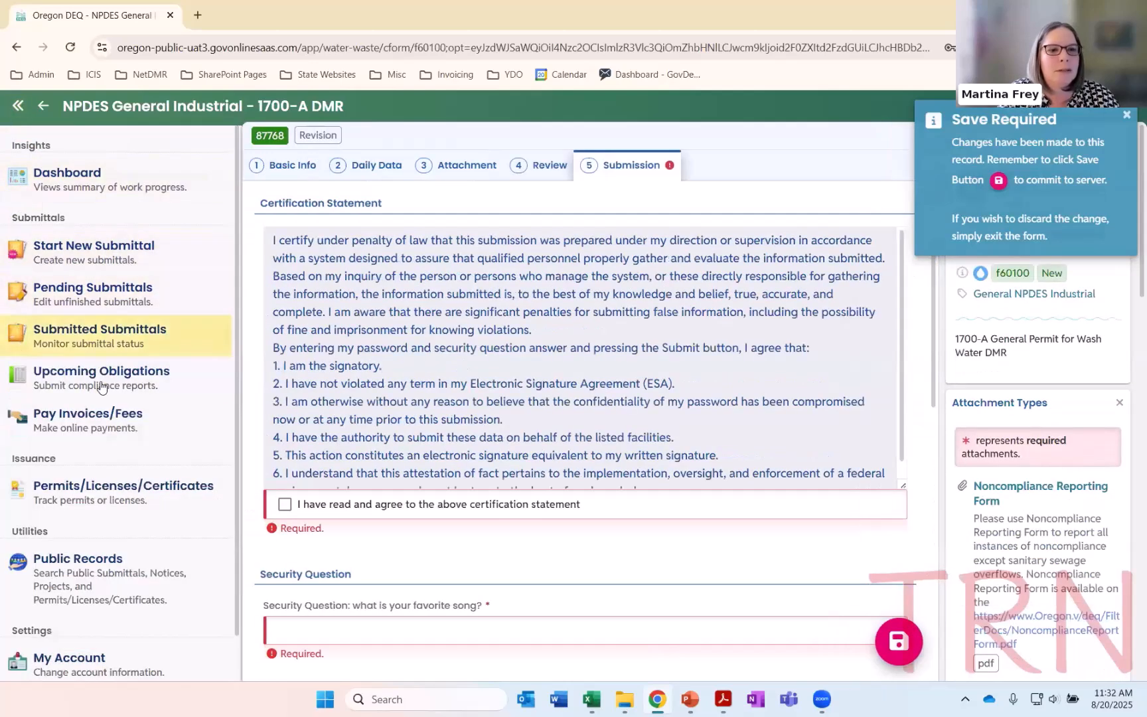
{"action": "left_click", "coordinate": [203, 380]}
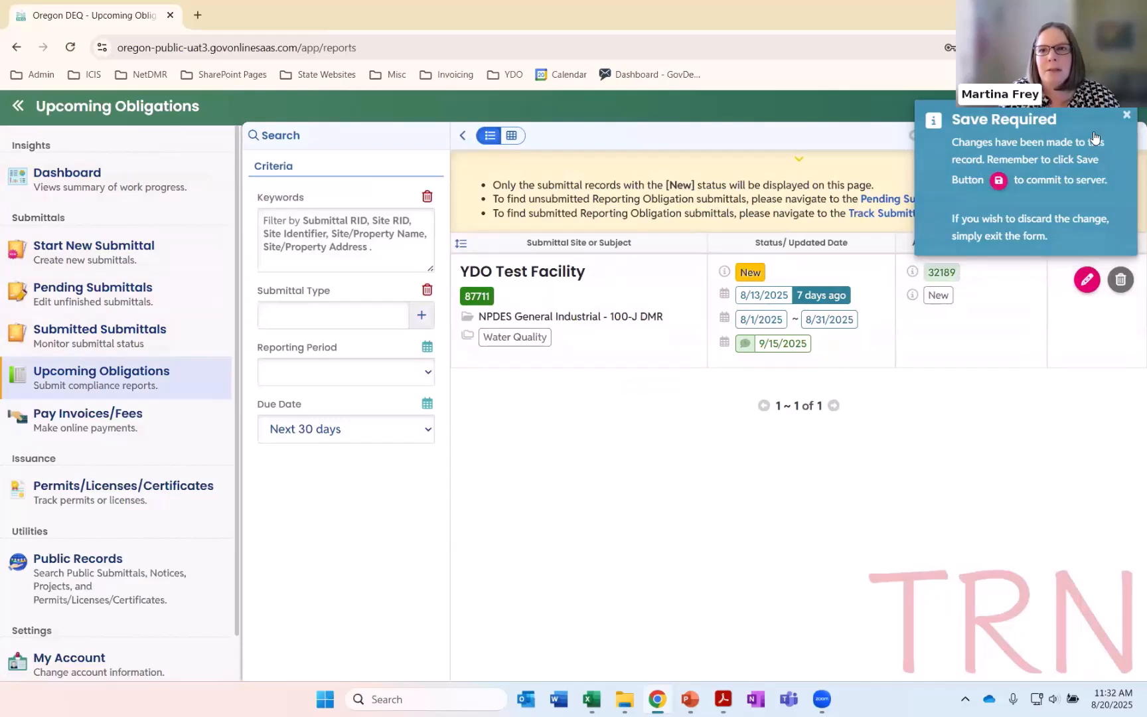
{"action": "left_click", "coordinate": [1128, 115]}
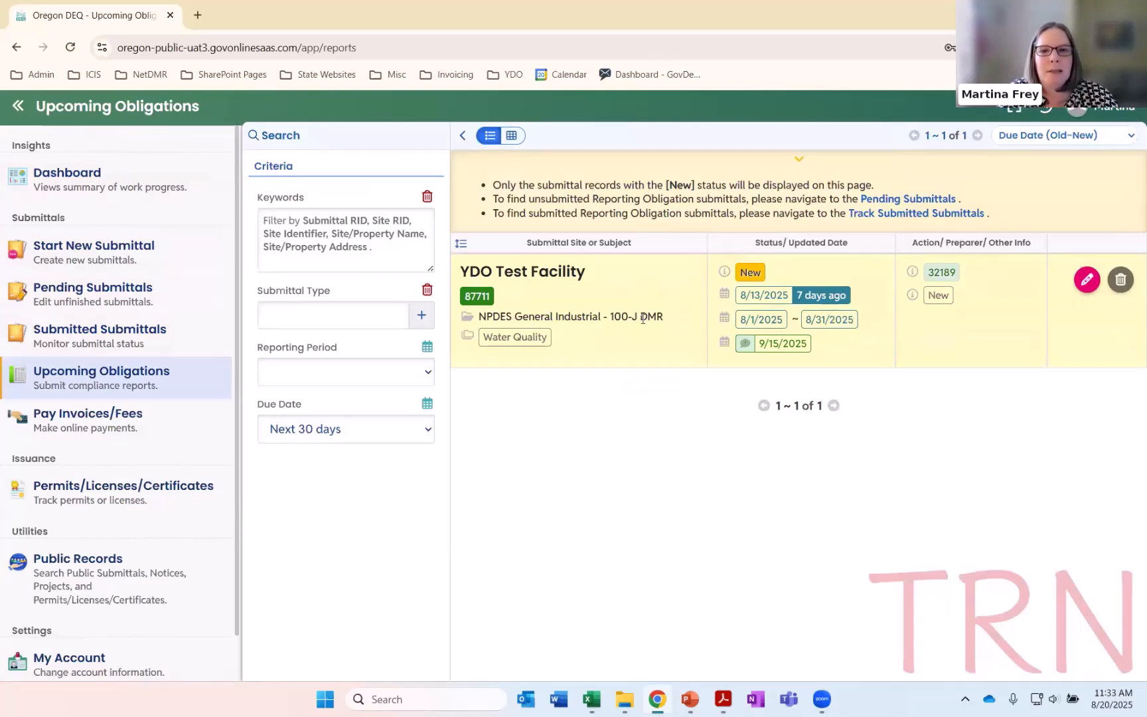
{"action": "left_click", "coordinate": [1088, 284]}
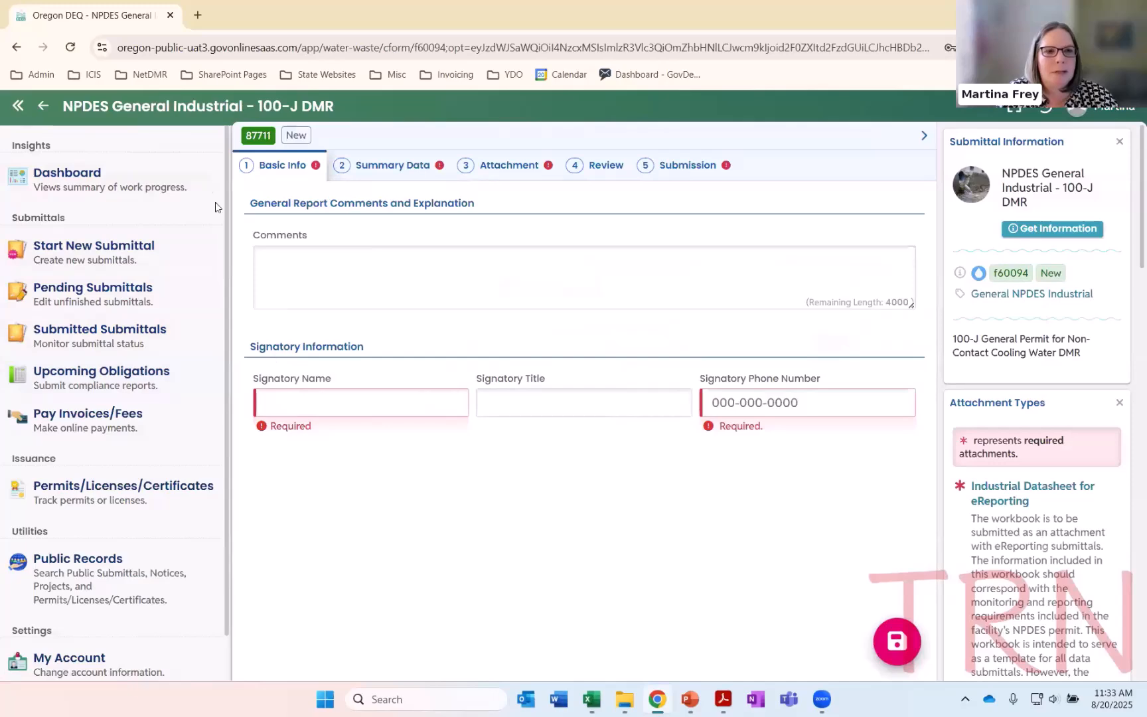
Collapse the navigation menu and fill in the signatory's name and phone number in the 100-J DMR's Basic Info
{"action": "left_click", "coordinate": [18, 106]}
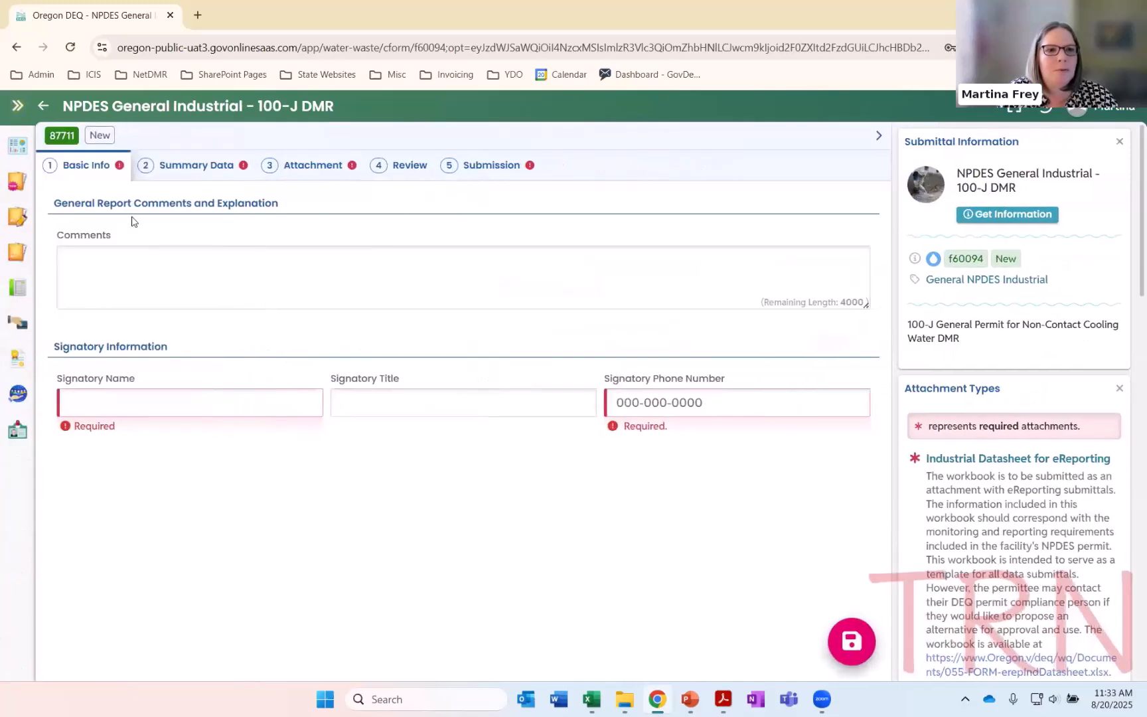
{"action": "left_click", "coordinate": [214, 404]}
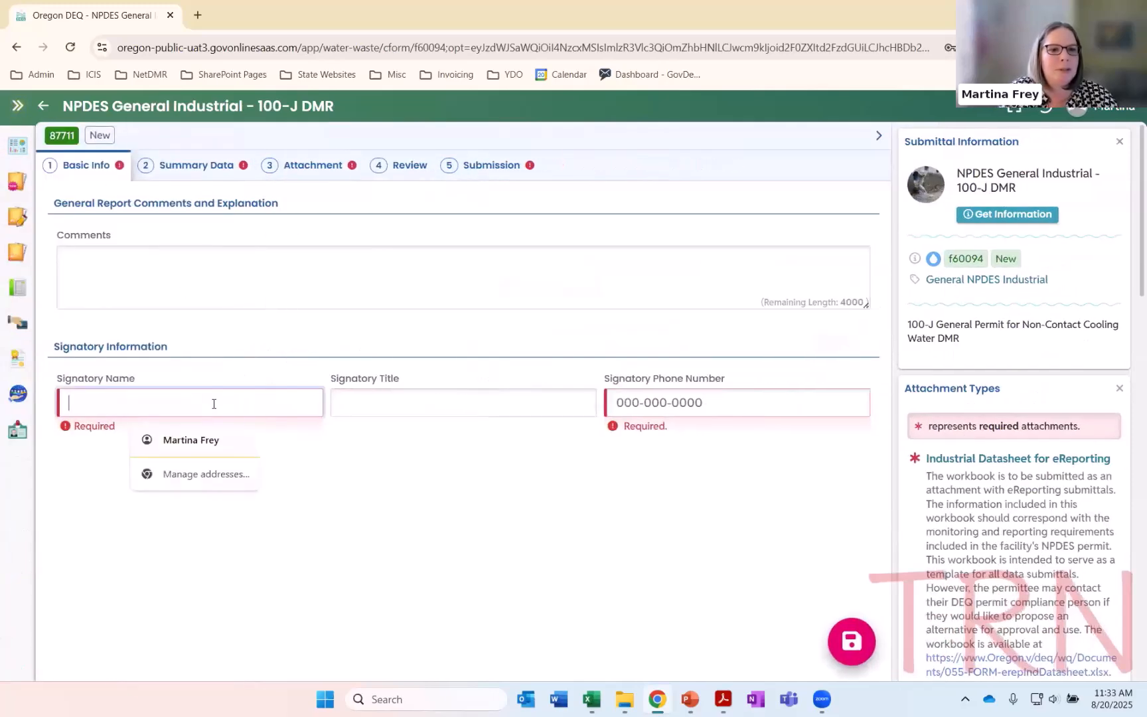
{"action": "left_click", "coordinate": [199, 441]}
{"action": "left_click", "coordinate": [637, 404]}
{"action": "left_click", "coordinate": [703, 441]}
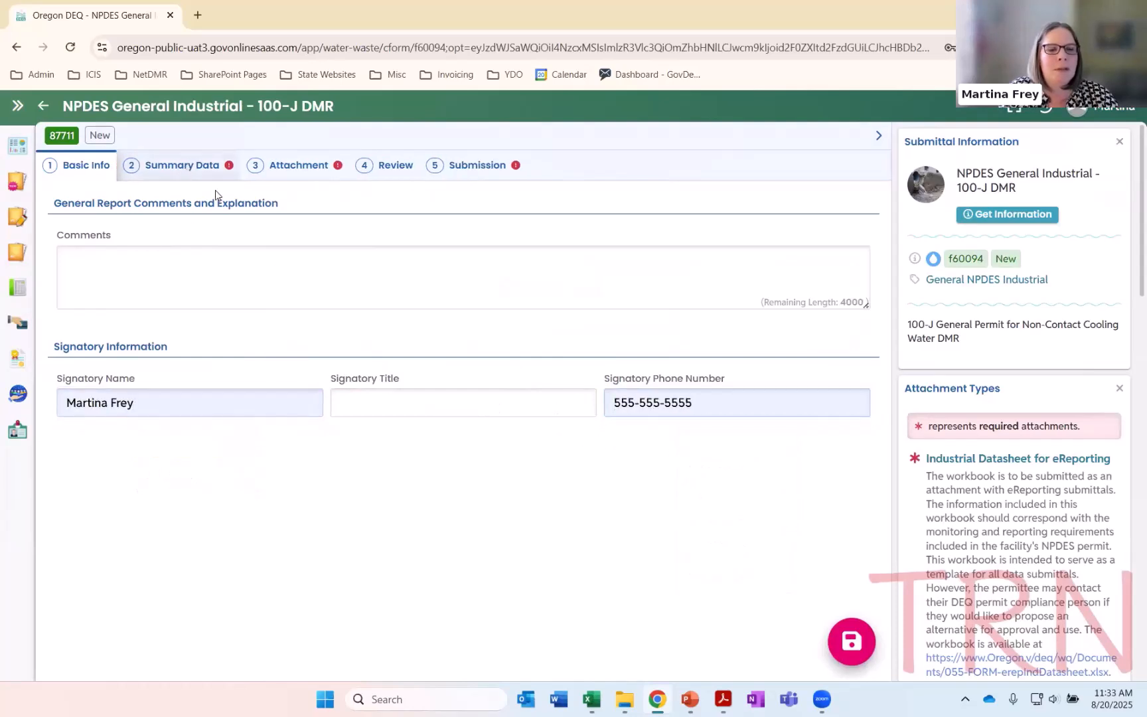
In Summary Data, compare both monitoring points and mark 001 E as No Discharge with reason *9 Conditional Monitoring (Not Required This Period)
{"action": "left_click", "coordinate": [211, 171]}
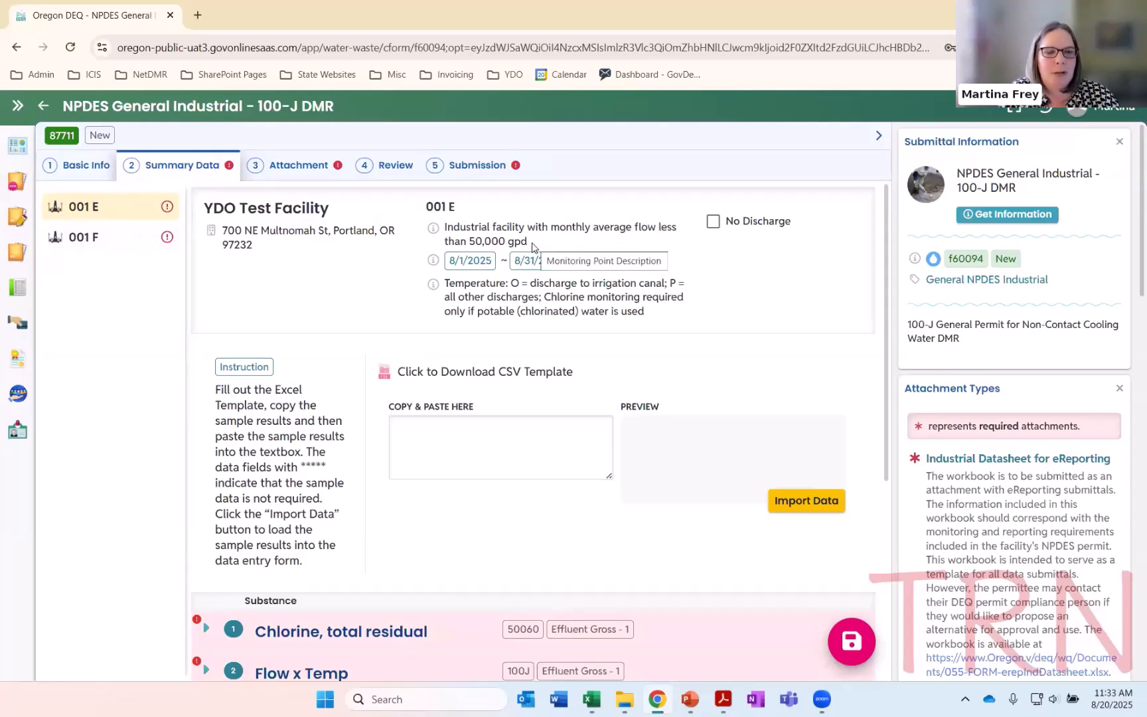
{"action": "left_click", "coordinate": [124, 240]}
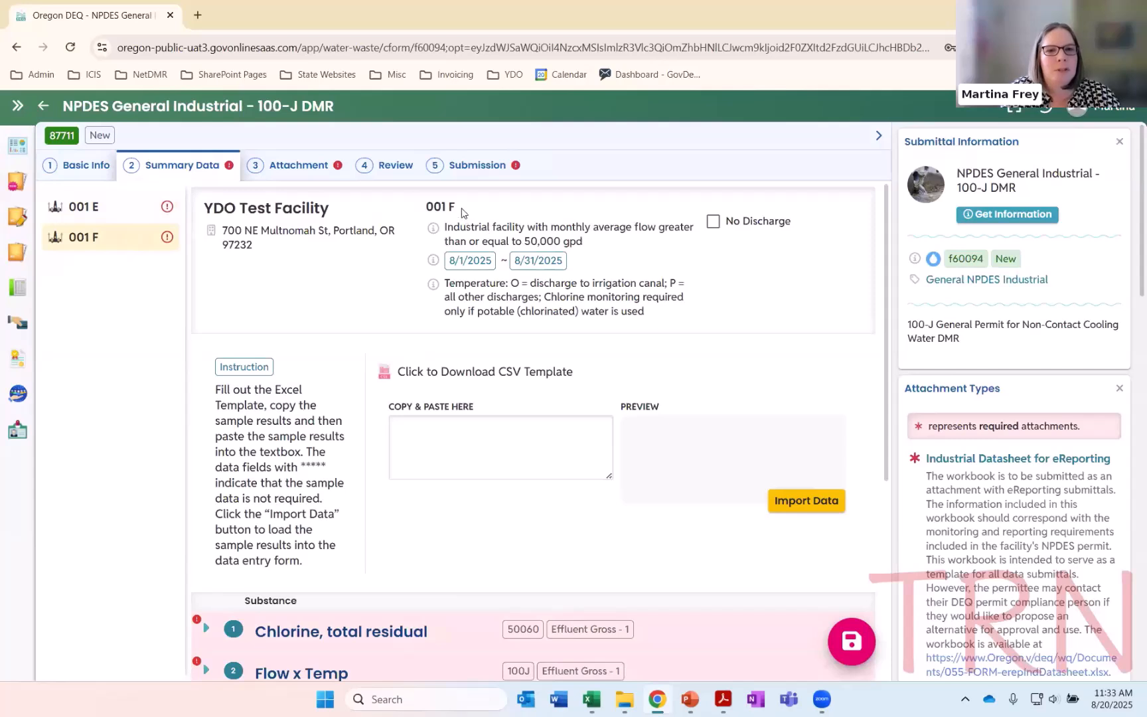
{"action": "left_click", "coordinate": [138, 211]}
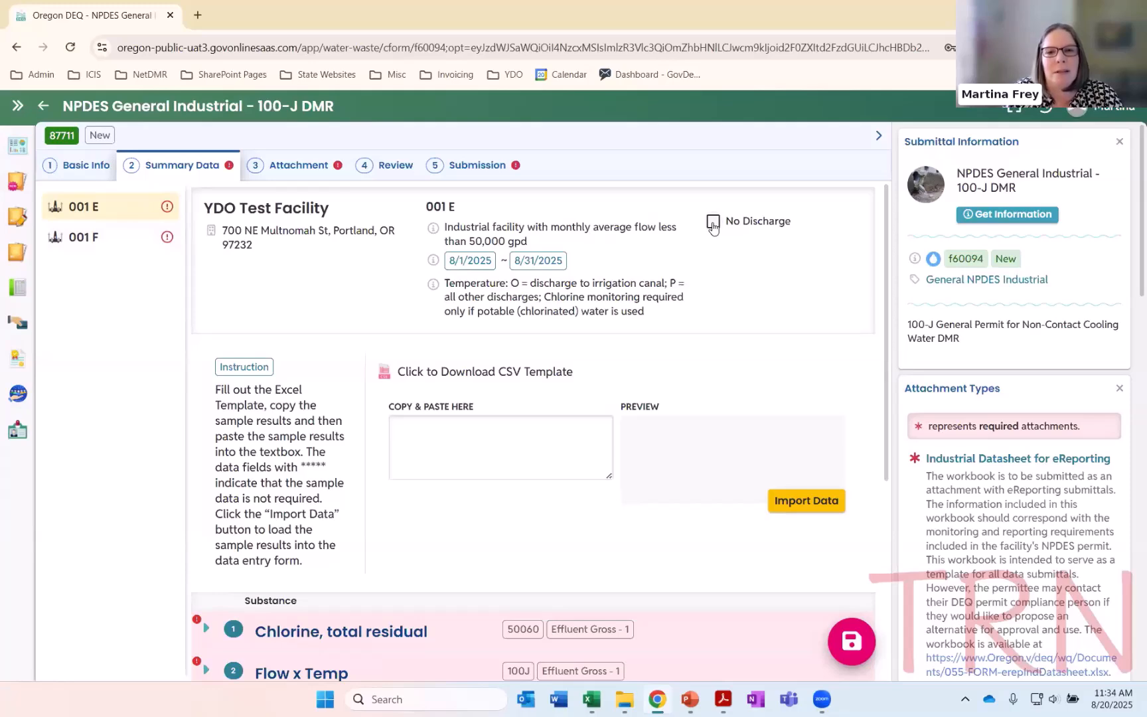
{"action": "left_click", "coordinate": [713, 223]}
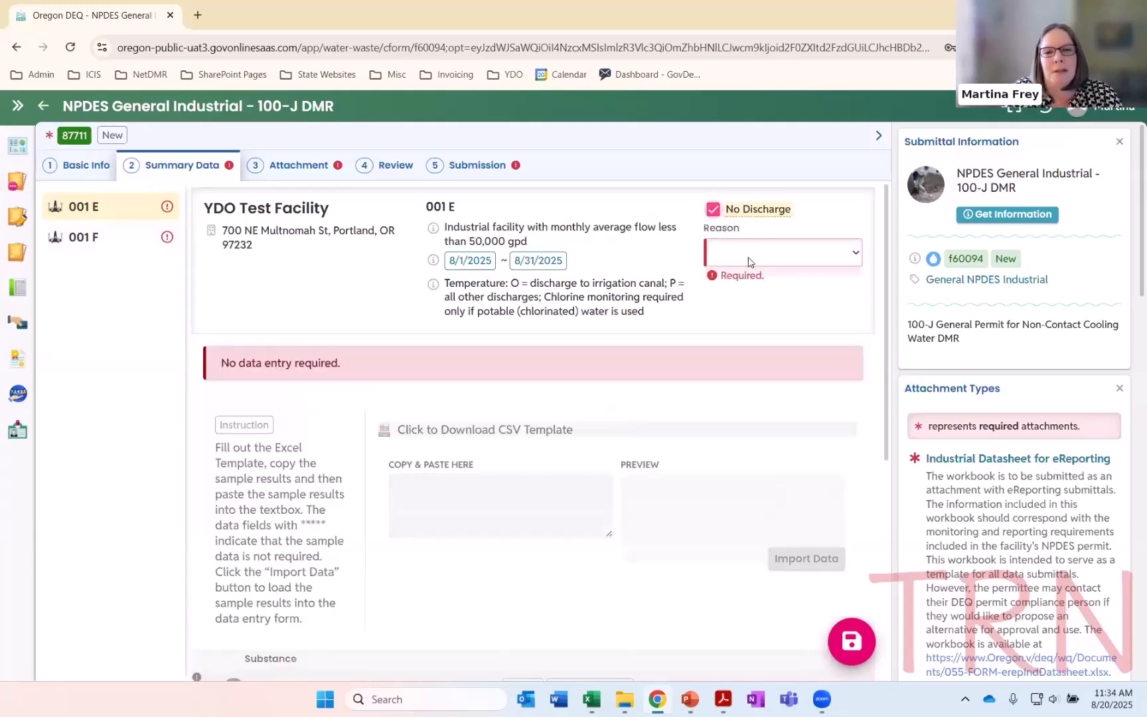
{"action": "left_click", "coordinate": [748, 261]}
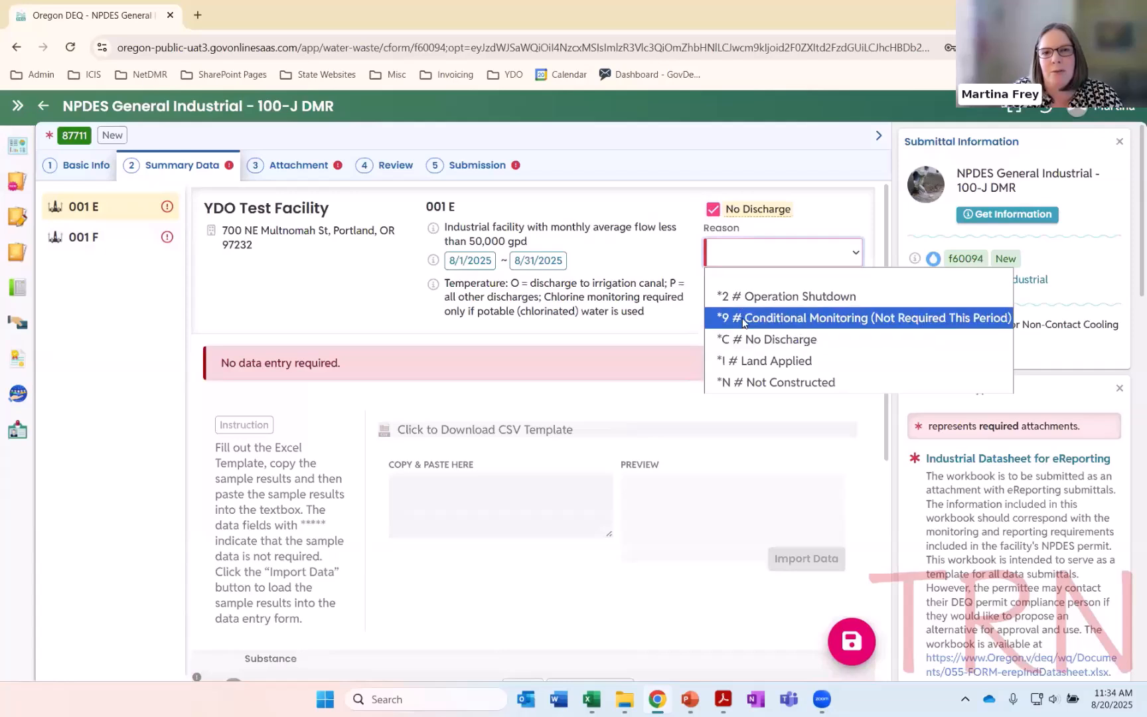
{"action": "left_click", "coordinate": [748, 315]}
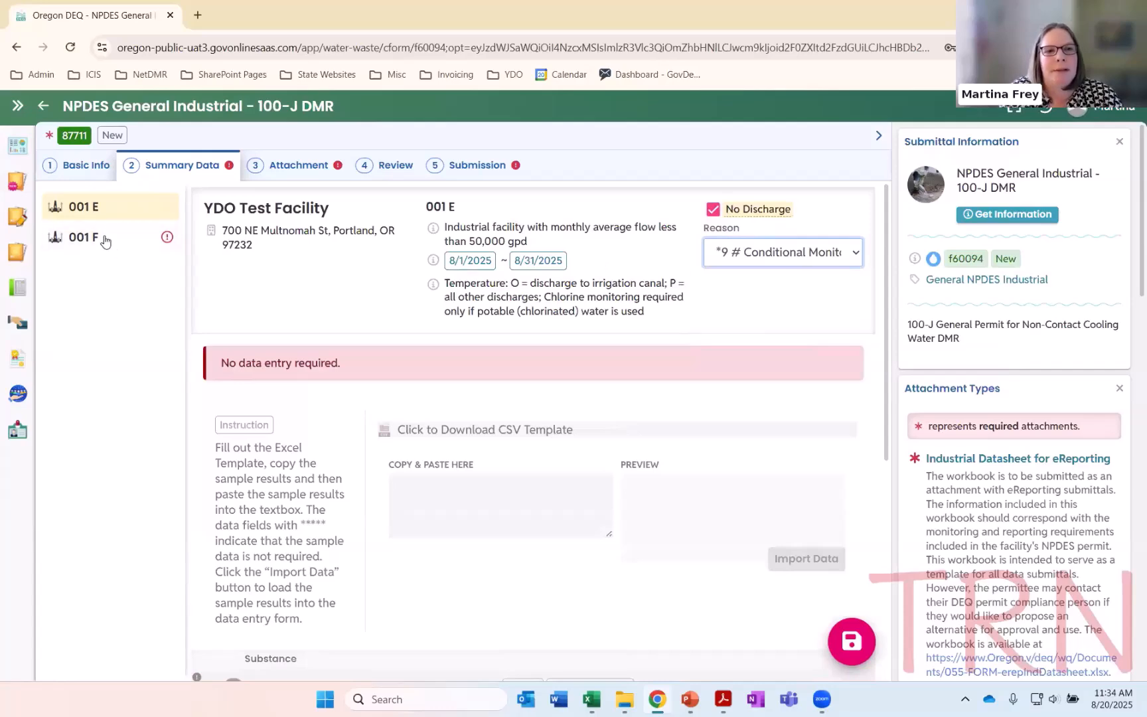
For monitoring point 001 F, report the *9 no data indicator as the total residual chlorine concentration
{"action": "left_click", "coordinate": [85, 243]}
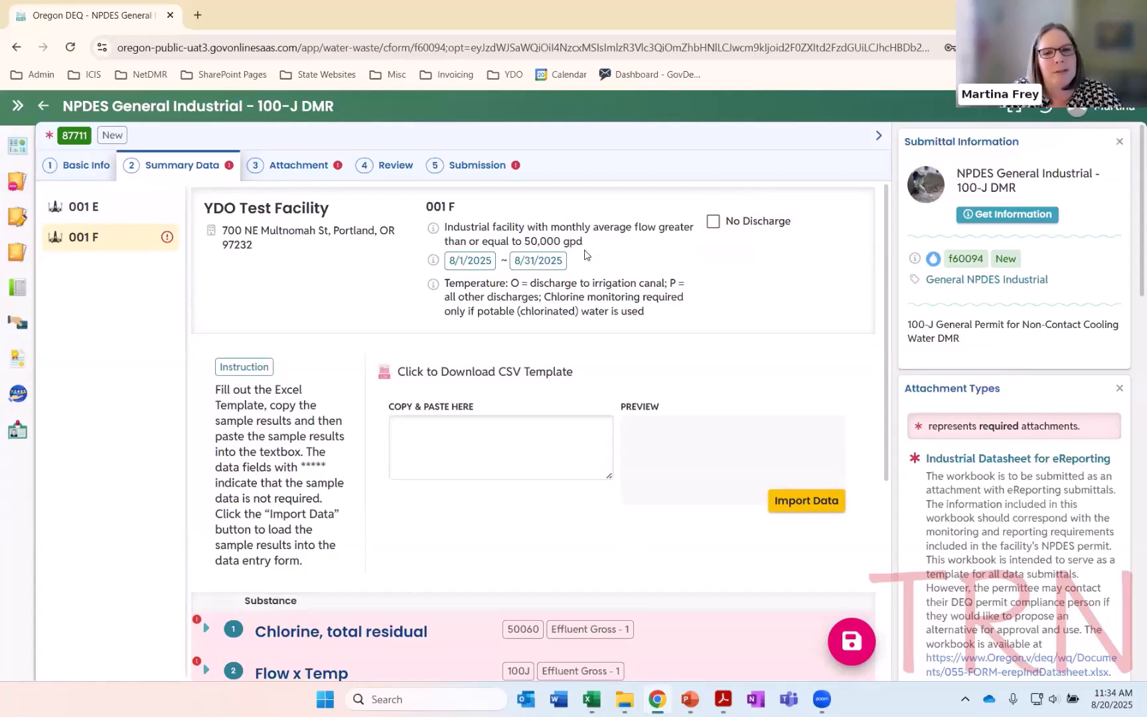
{"action": "scroll", "coordinate": [375, 307], "scroll_direction": "down", "scroll_amount": 1}
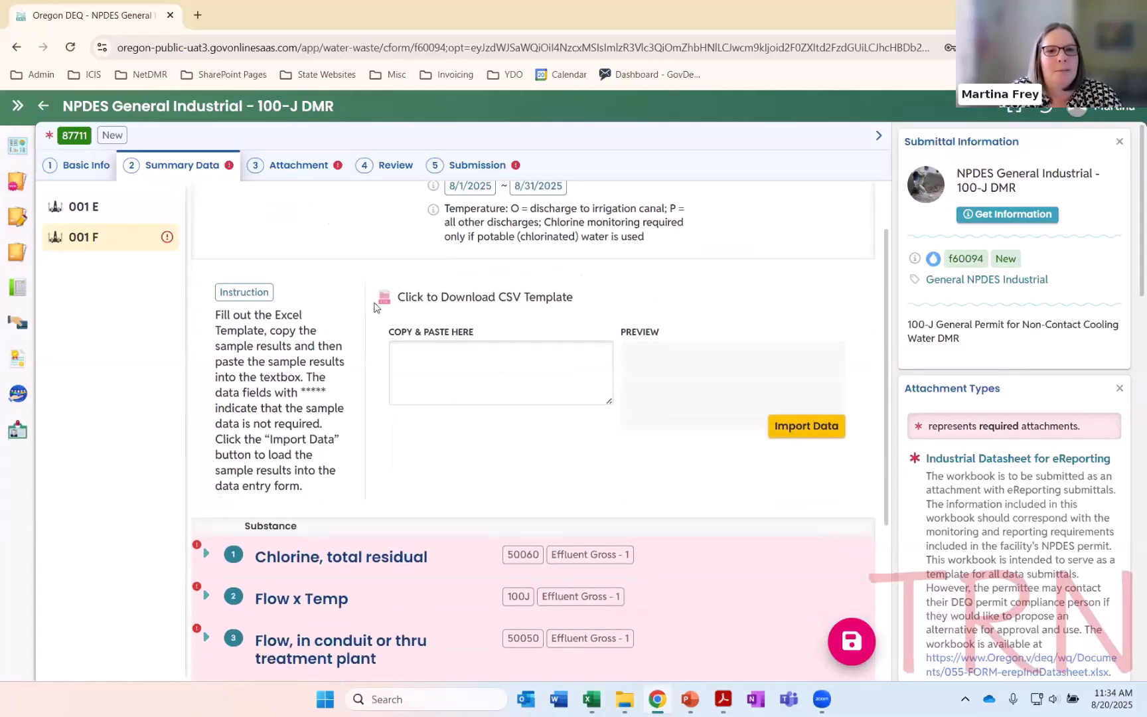
{"action": "scroll", "coordinate": [450, 256], "scroll_direction": "up", "scroll_amount": 1}
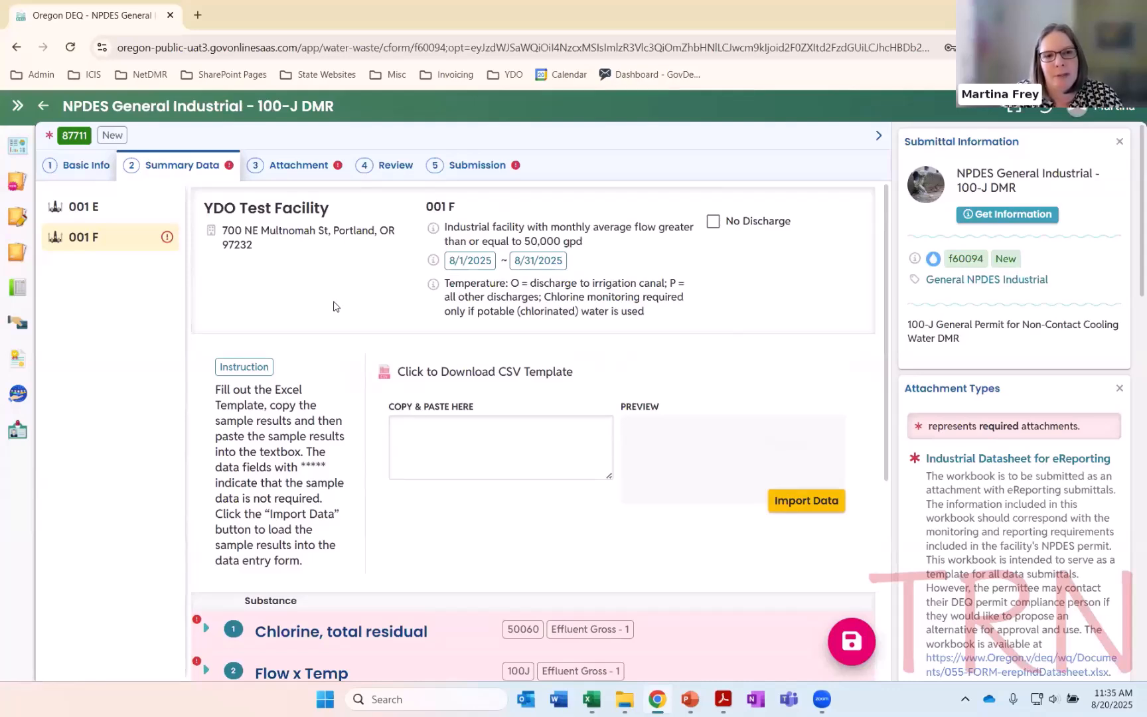
{"action": "scroll", "coordinate": [334, 309], "scroll_direction": "down", "scroll_amount": 3}
{"action": "scroll", "coordinate": [334, 304], "scroll_direction": "down", "scroll_amount": 2}
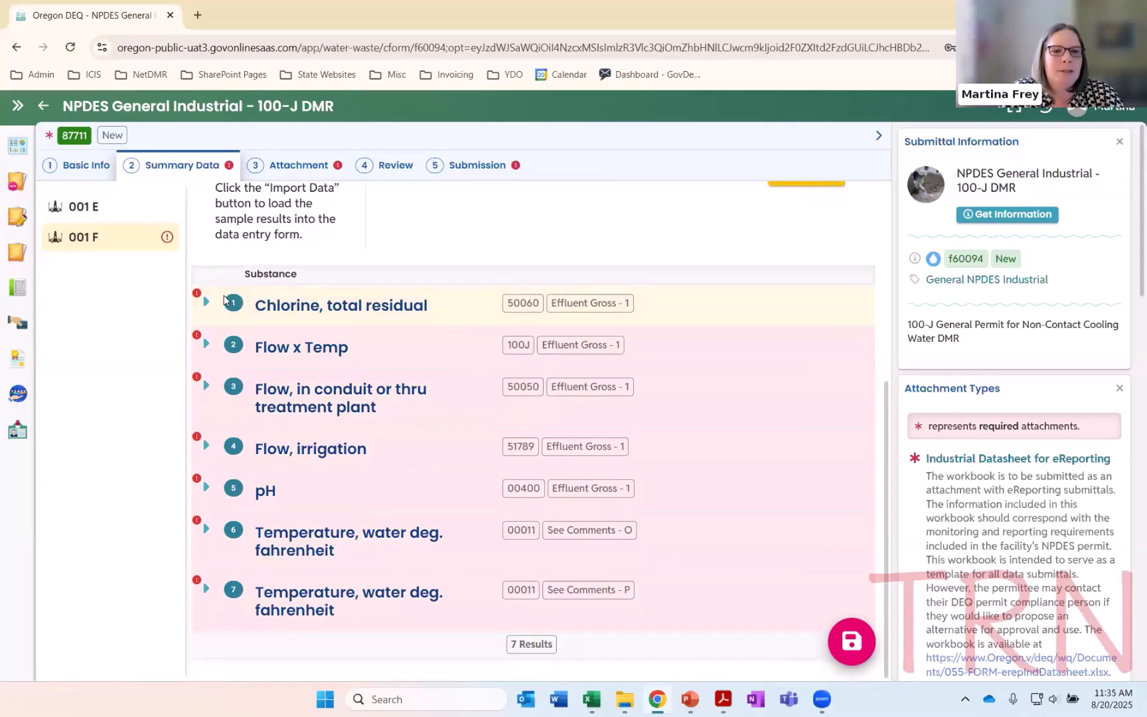
{"action": "left_click", "coordinate": [206, 303]}
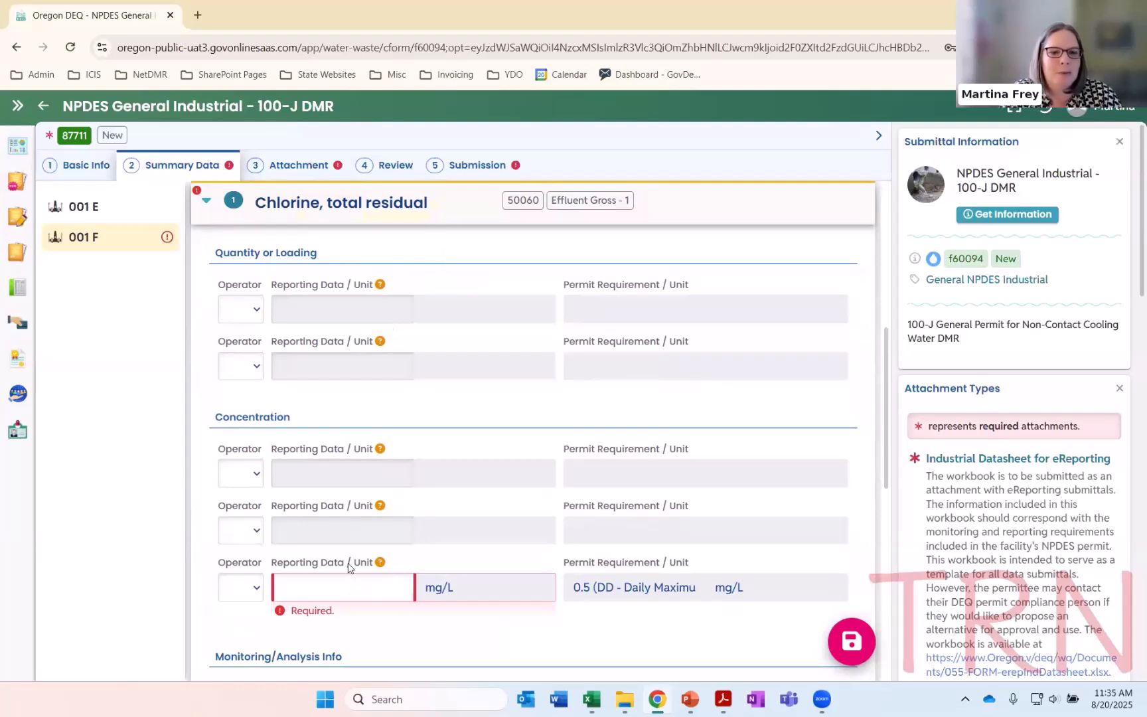
{"action": "scroll", "coordinate": [484, 506], "scroll_direction": "down", "scroll_amount": 1}
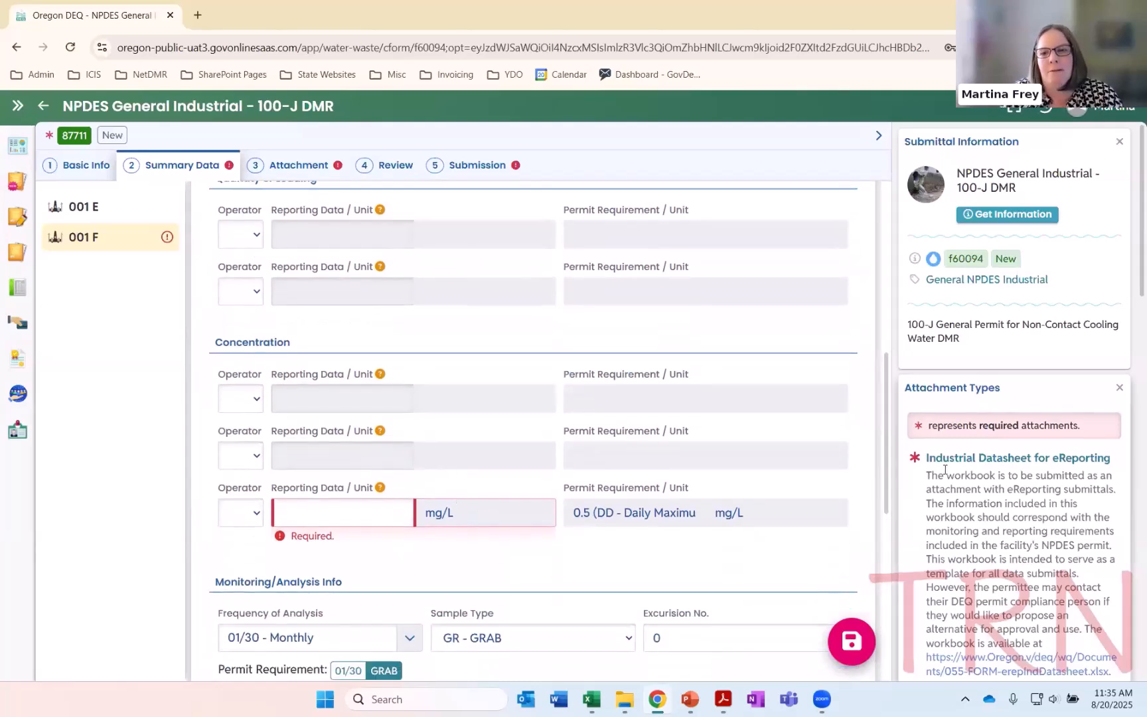
{"action": "scroll", "coordinate": [977, 458], "scroll_direction": "down", "scroll_amount": 10}
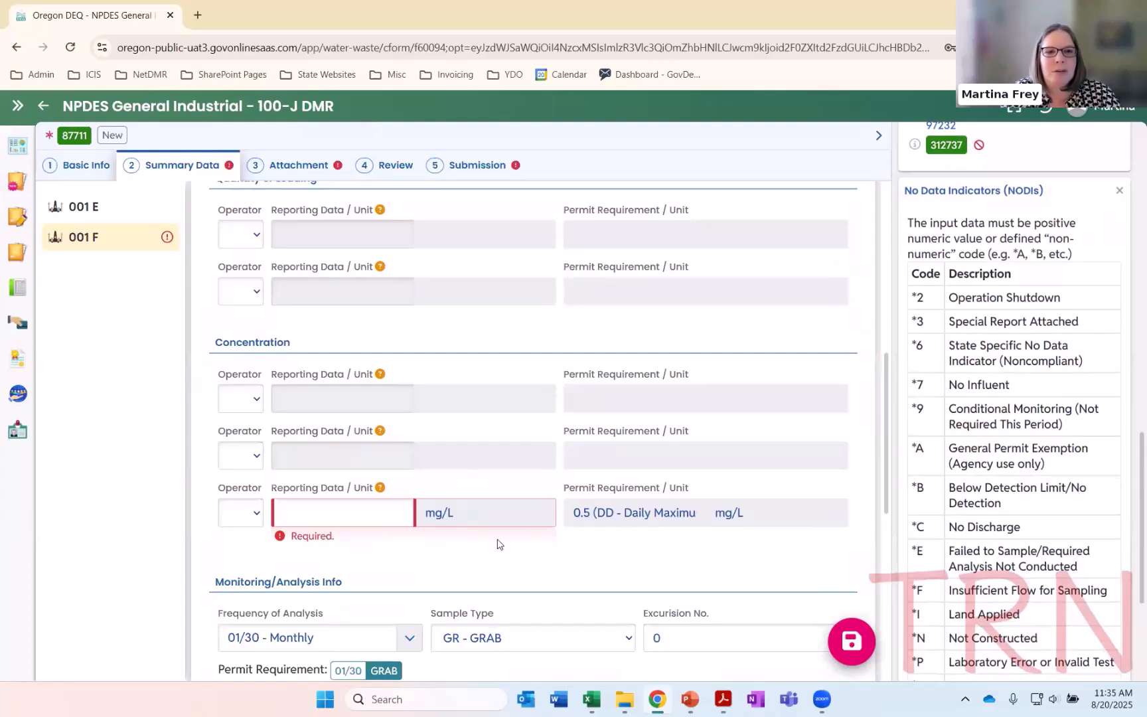
{"action": "left_click", "coordinate": [336, 511]}
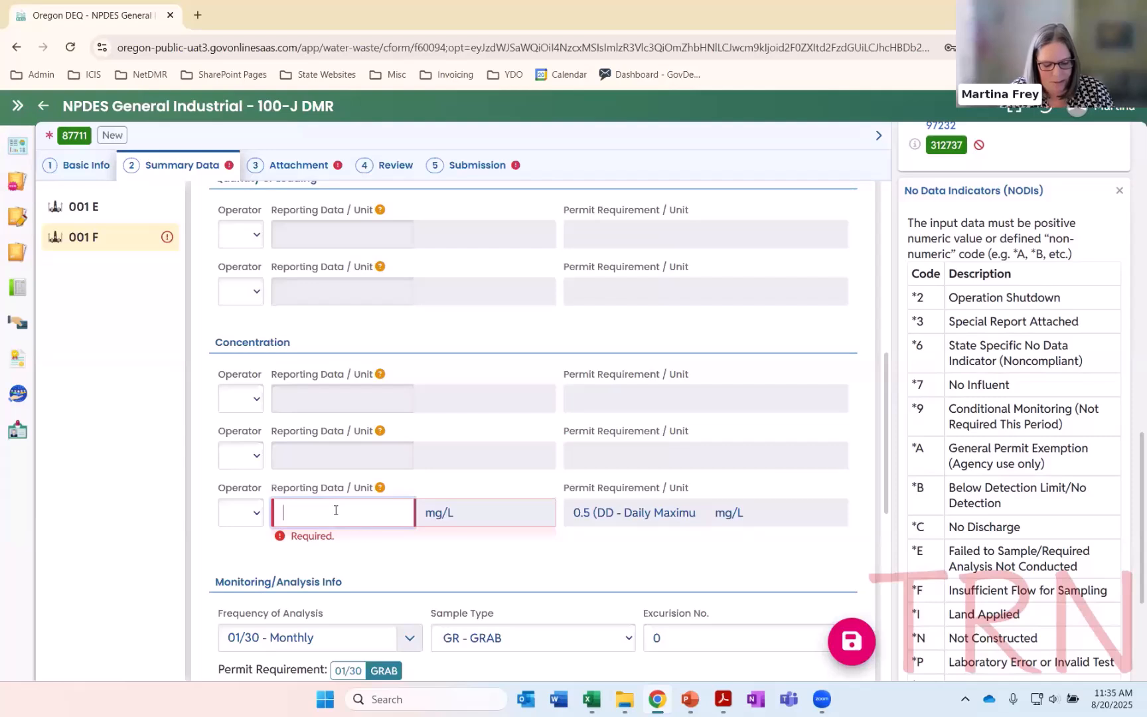
{"action": "type", "text": "*9"}
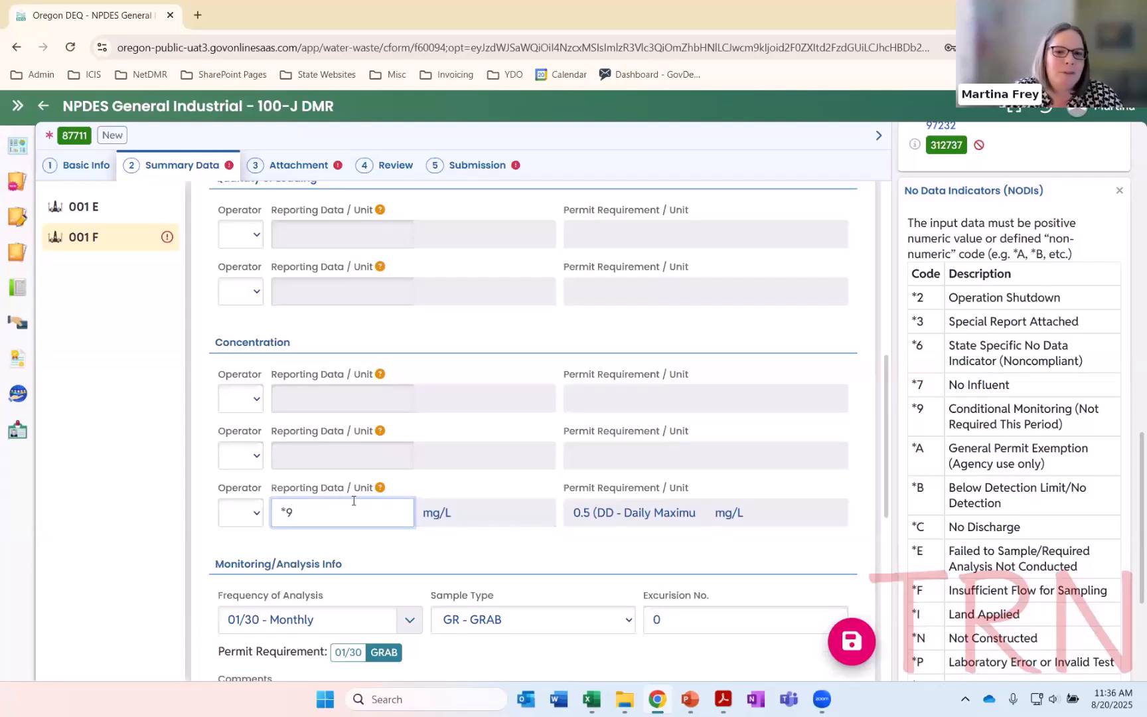
Collapse and expand the Chlorine and Flow x Temp entries and review the chlorine entry's monitoring and analysis information
{"action": "scroll", "coordinate": [354, 501], "scroll_direction": "up", "scroll_amount": 3}
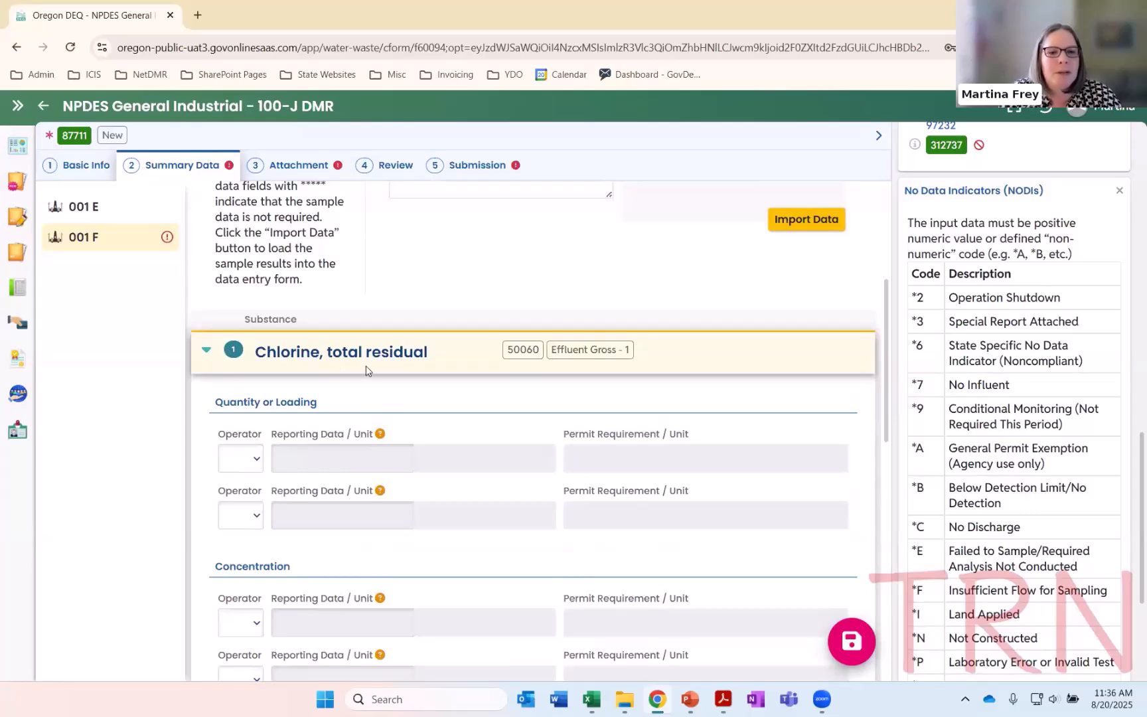
{"action": "left_click", "coordinate": [207, 352]}
{"action": "left_click", "coordinate": [206, 386]}
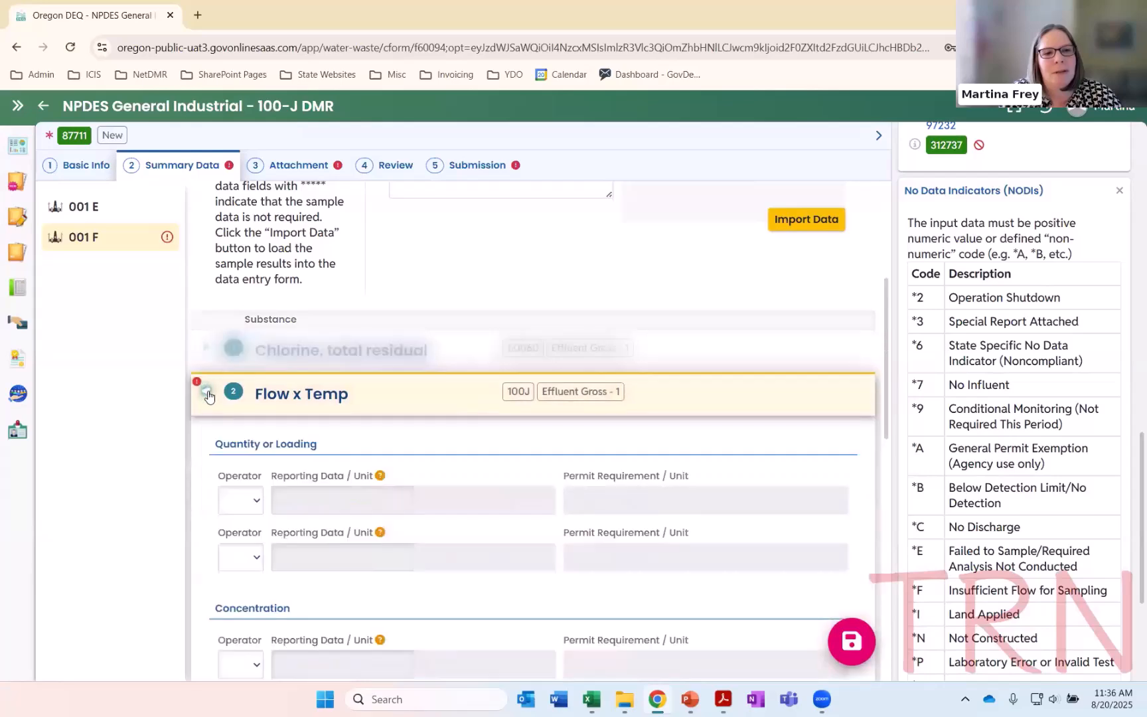
{"action": "left_click", "coordinate": [205, 200]}
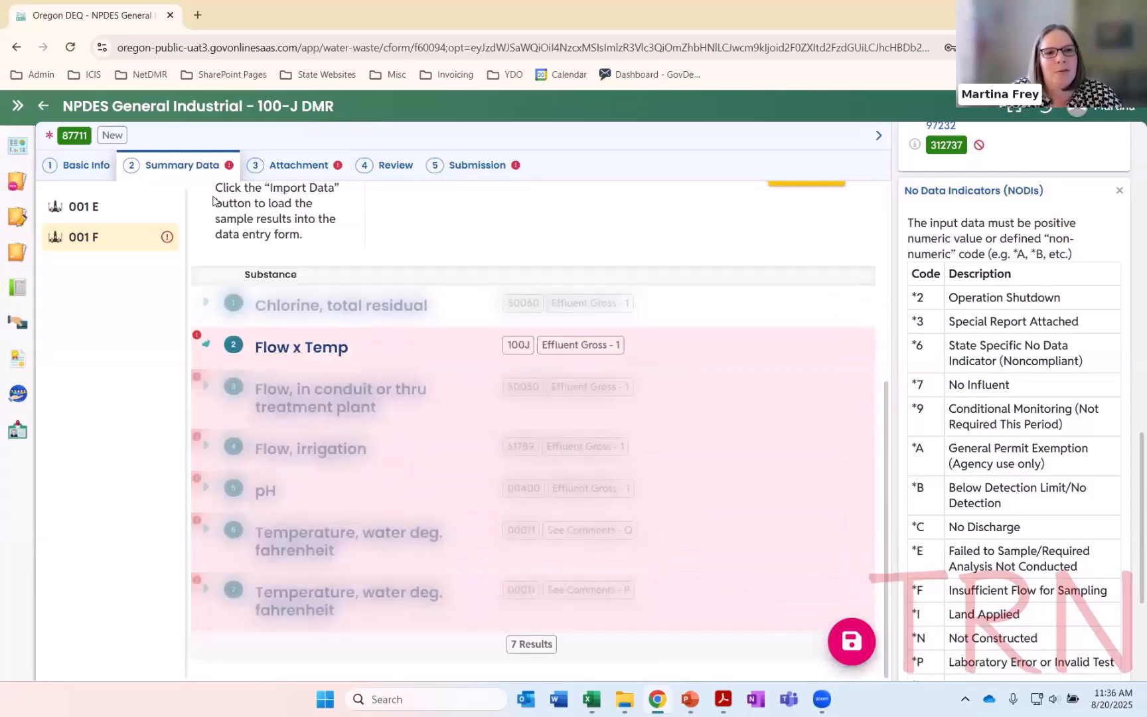
{"action": "left_click", "coordinate": [233, 304]}
{"action": "scroll", "coordinate": [390, 511], "scroll_direction": "down", "scroll_amount": 3}
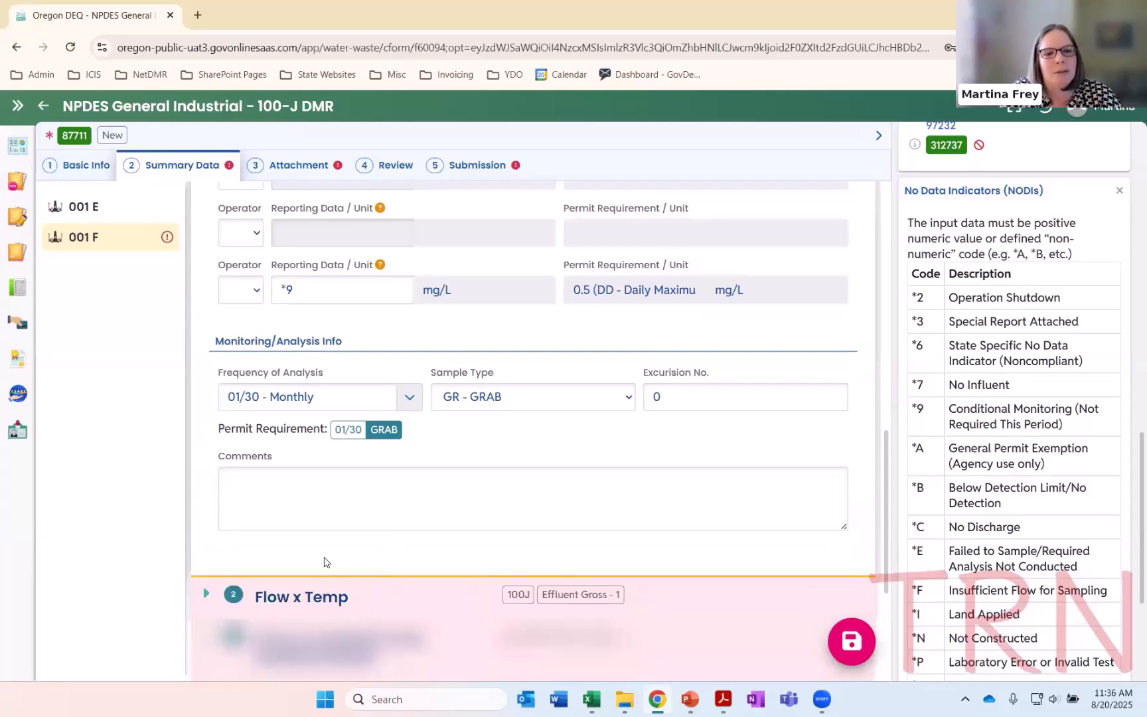
Open the Flow x Temp entry of 001 F and hide the submittal information pane to widen the form
{"action": "left_click", "coordinate": [321, 592]}
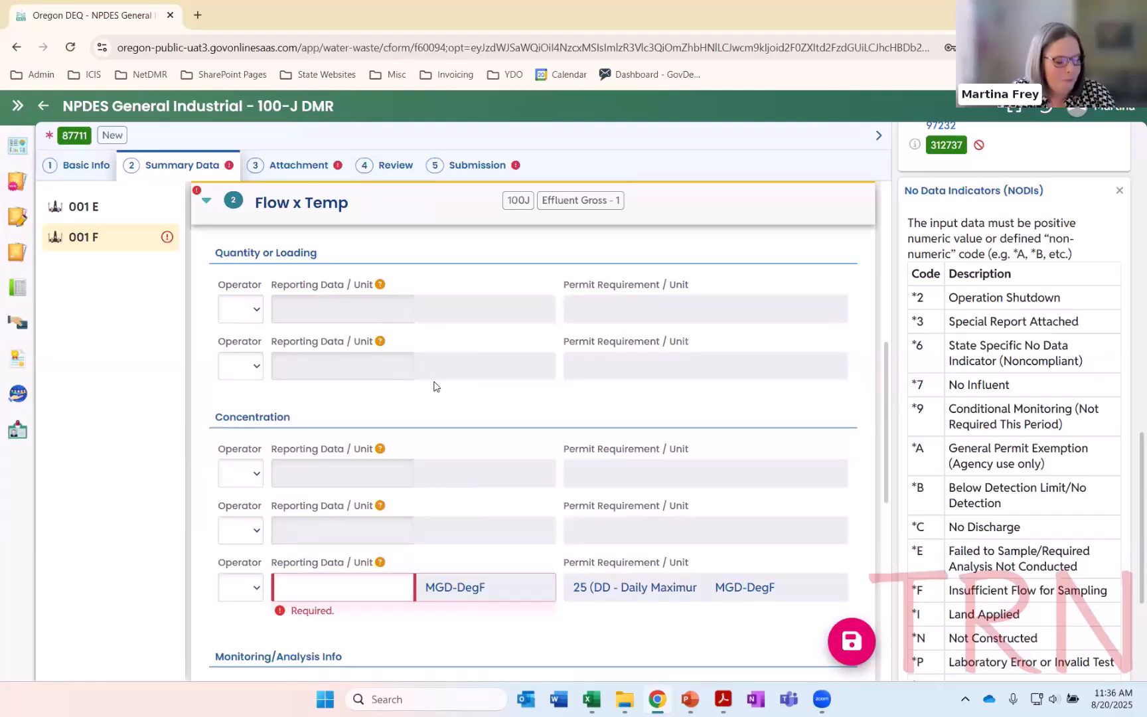
{"action": "left_click", "coordinate": [327, 586]}
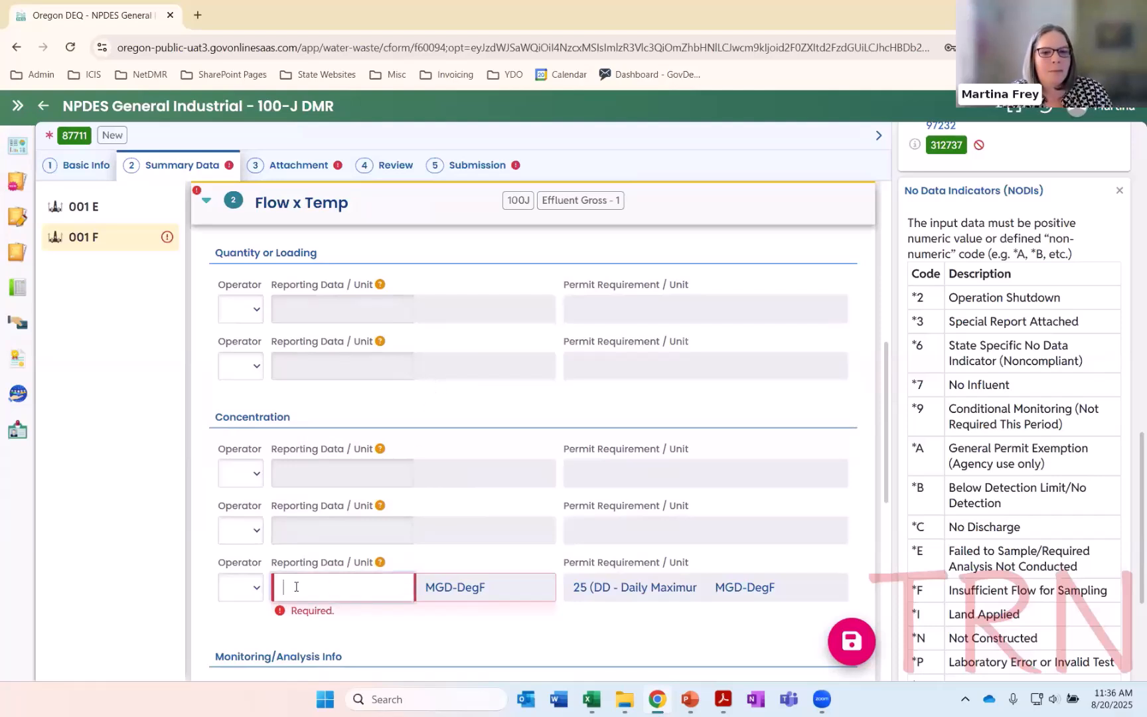
{"action": "left_click", "coordinate": [880, 138]}
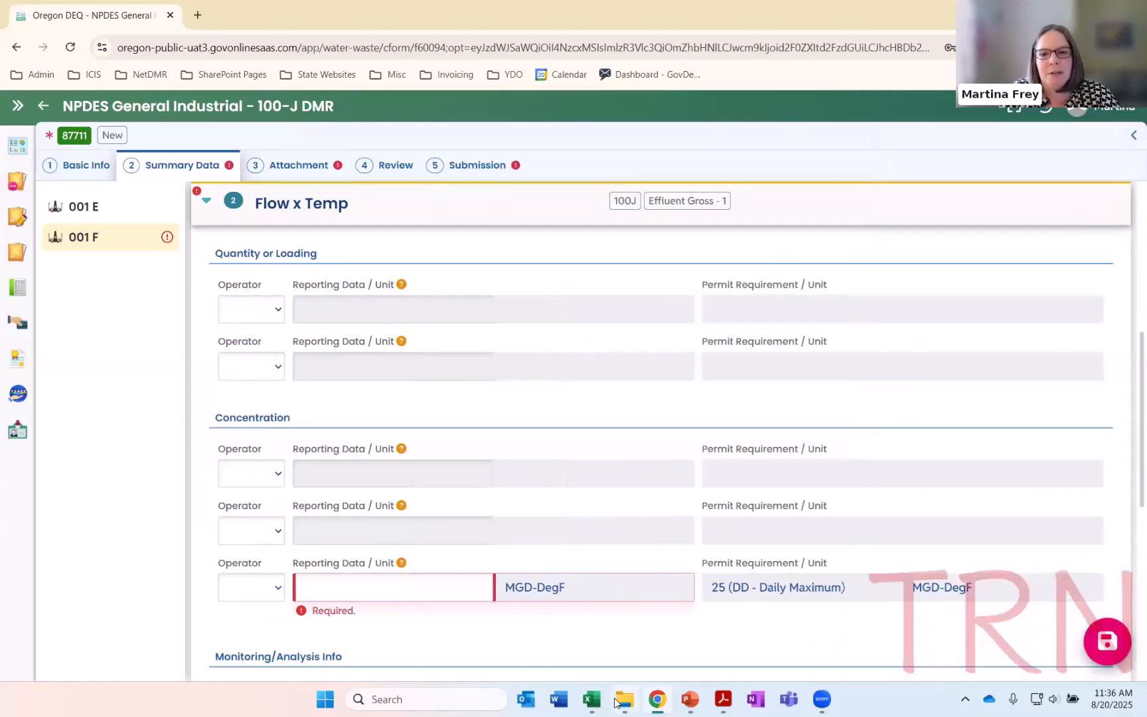
{"action": "scroll", "coordinate": [679, 617], "scroll_direction": "down", "scroll_amount": 1}
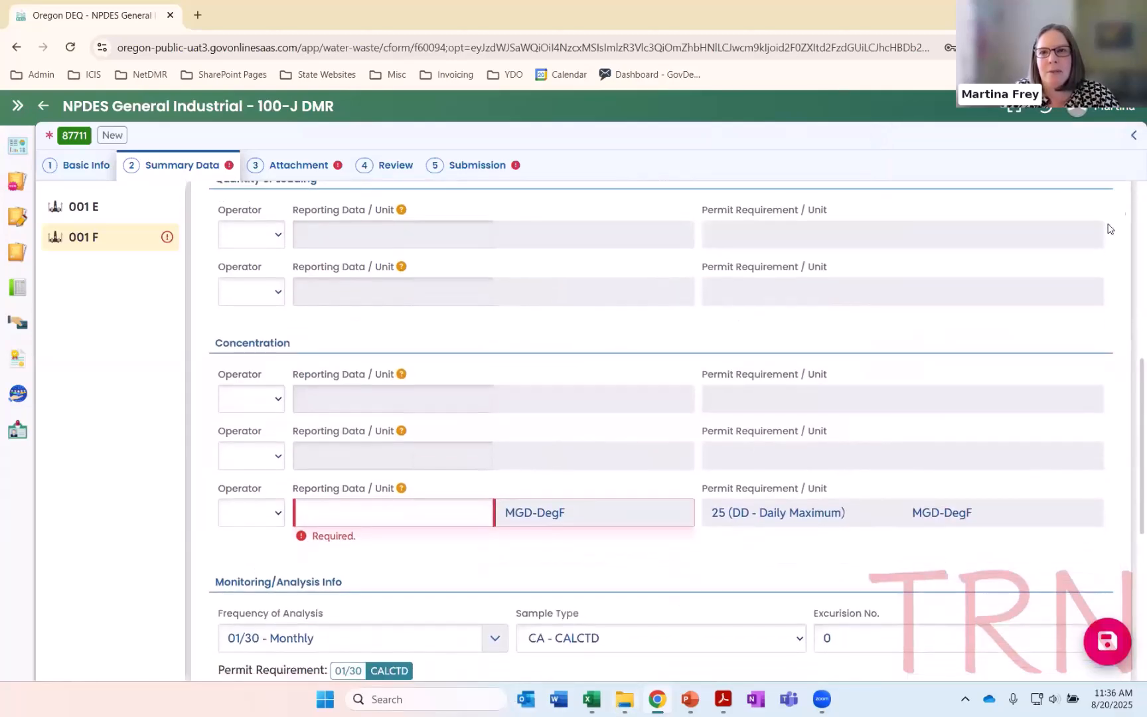
{"action": "left_click", "coordinate": [1132, 137]}
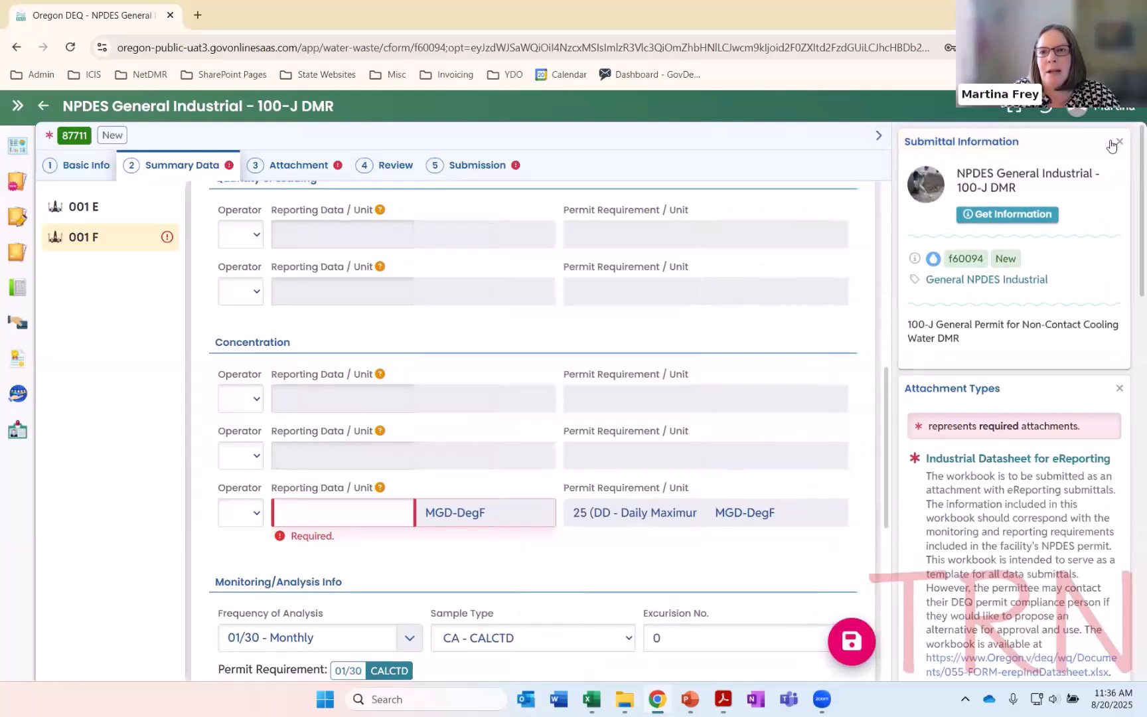
{"action": "left_click", "coordinate": [877, 139]}
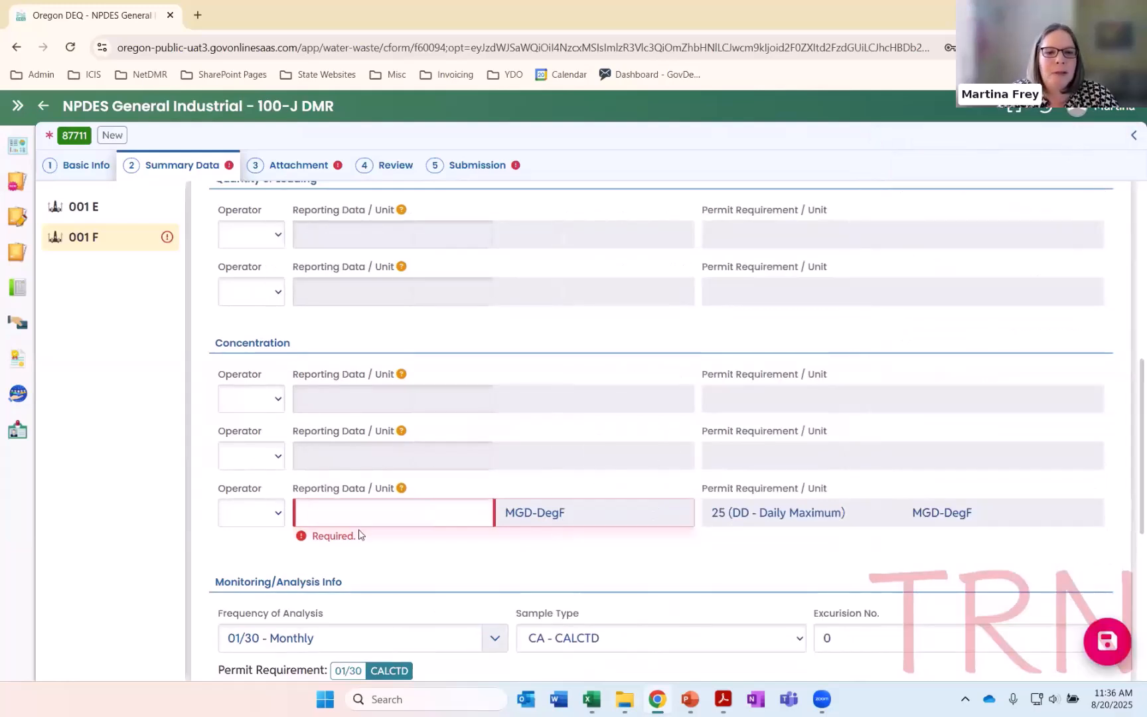
Report a Flow x Temp daily maximum of 20 MGD-DegF under Concentration
{"action": "scroll", "coordinate": [314, 312], "scroll_direction": "up", "scroll_amount": 1}
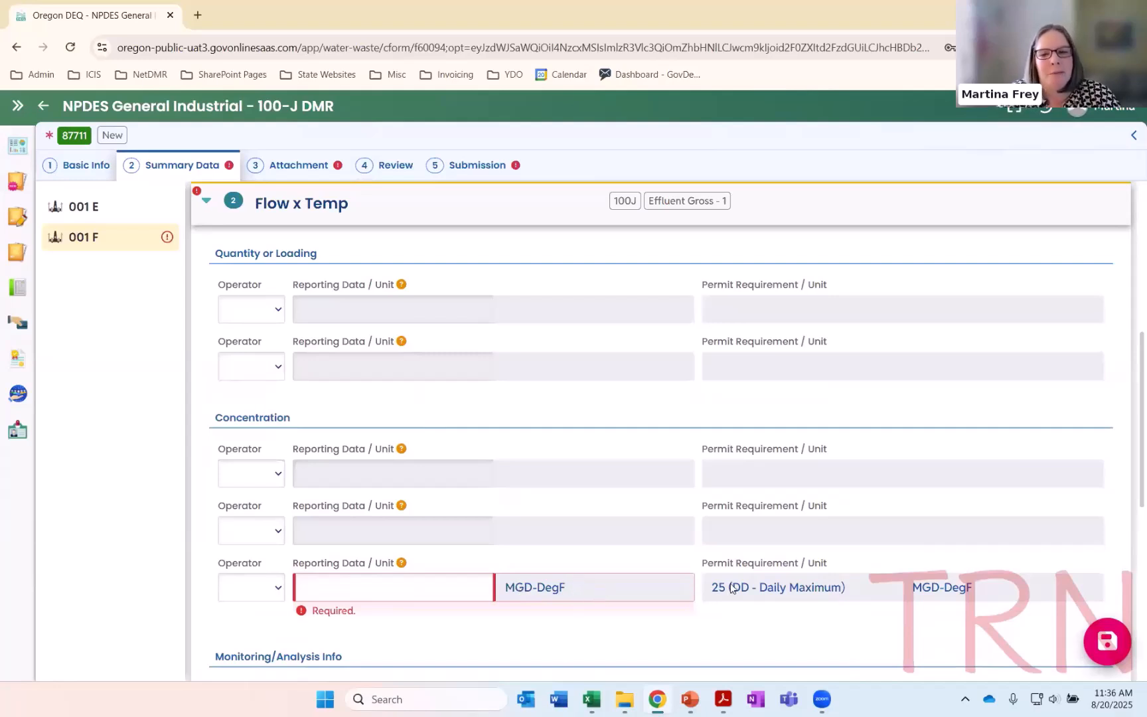
{"action": "left_click", "coordinate": [452, 586]}
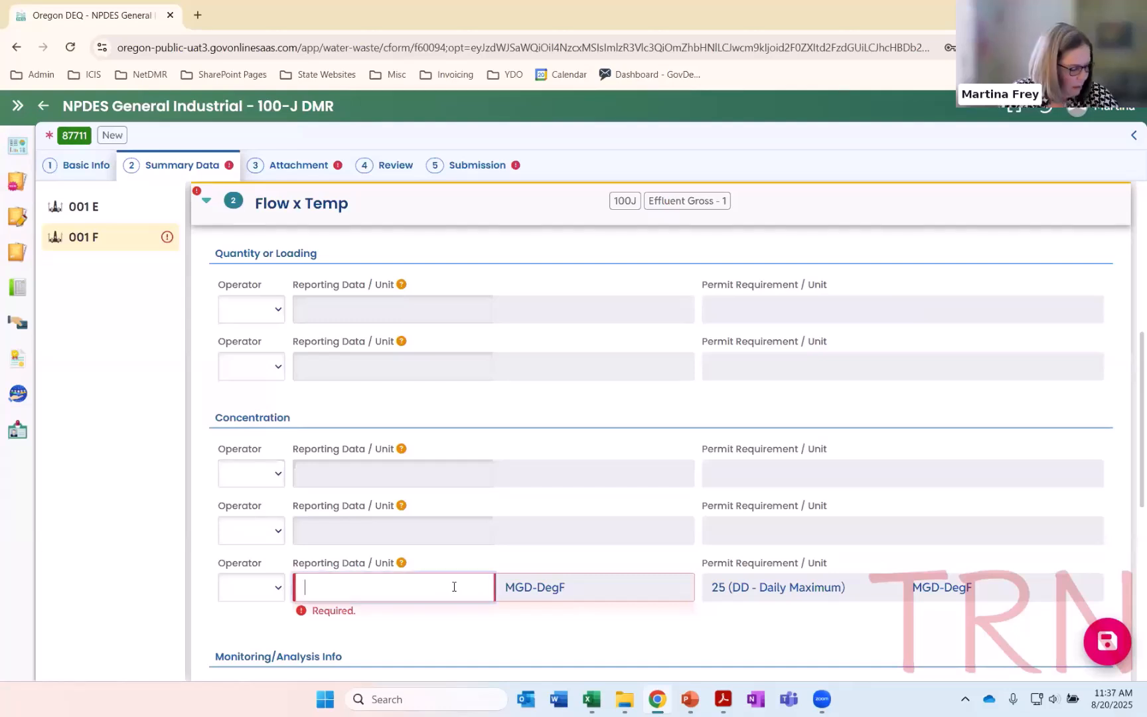
{"action": "type", "text": "20"}
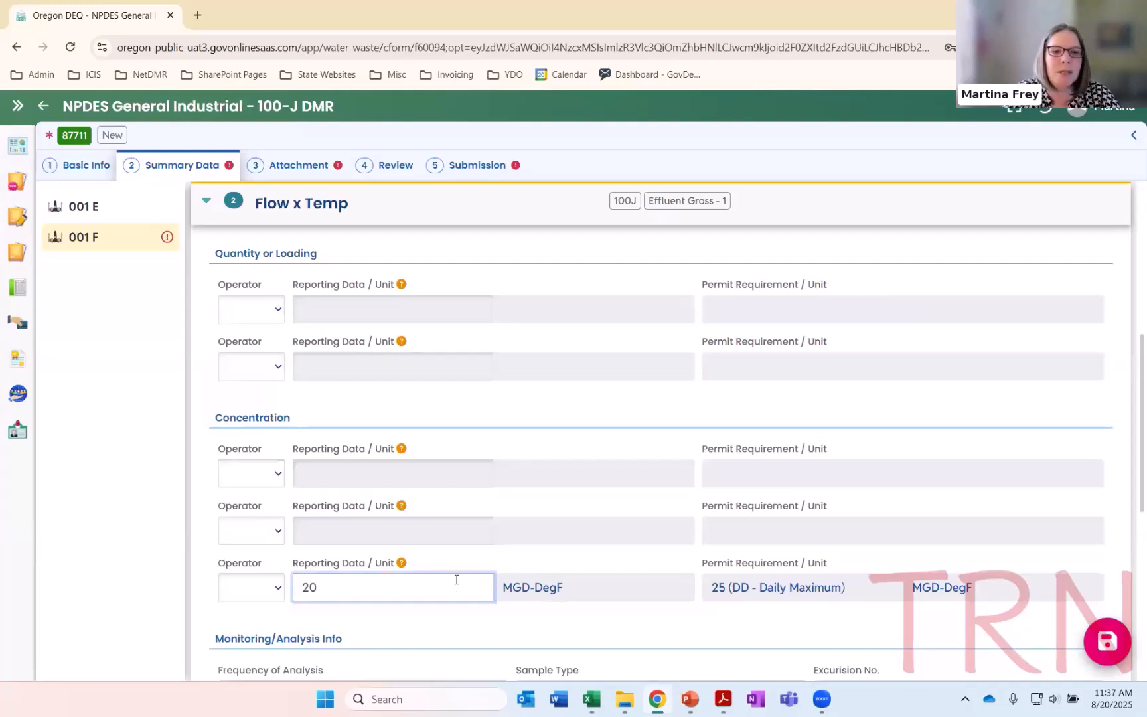
{"action": "scroll", "coordinate": [355, 568], "scroll_direction": "down", "scroll_amount": 1}
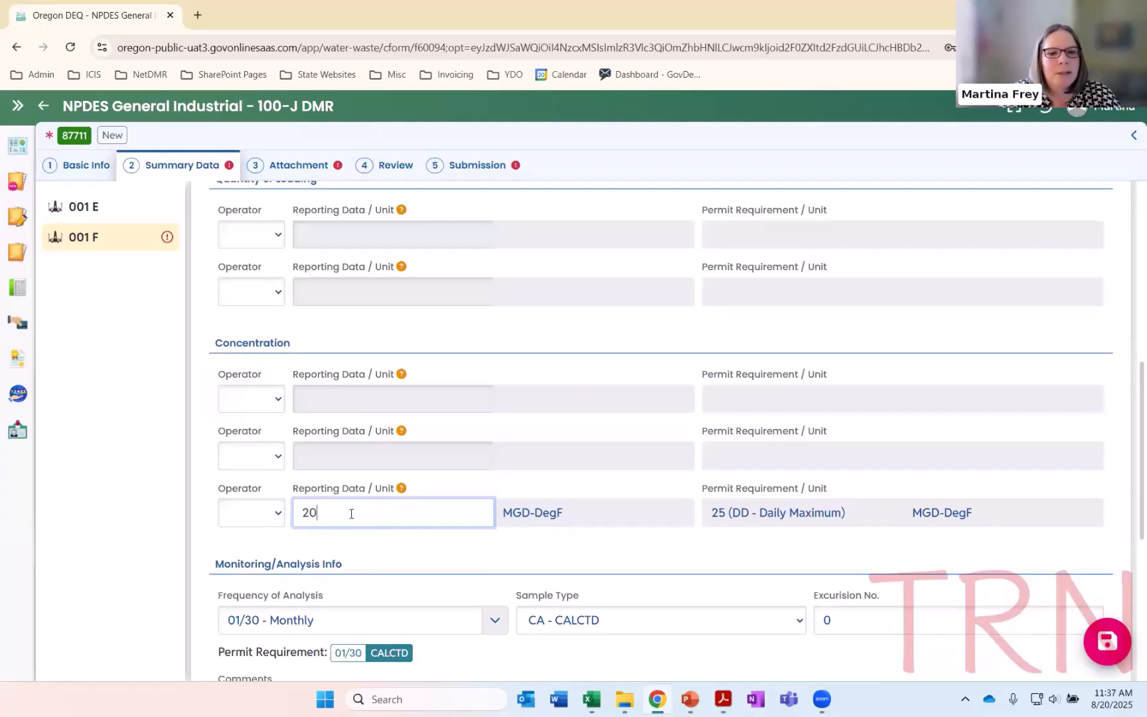
{"action": "left_click", "coordinate": [352, 546]}
Open the Flow, in conduit or thru treatment plant entry and report a daily maximum of 0.1 MGD
{"action": "scroll", "coordinate": [328, 551], "scroll_direction": "down", "scroll_amount": 4}
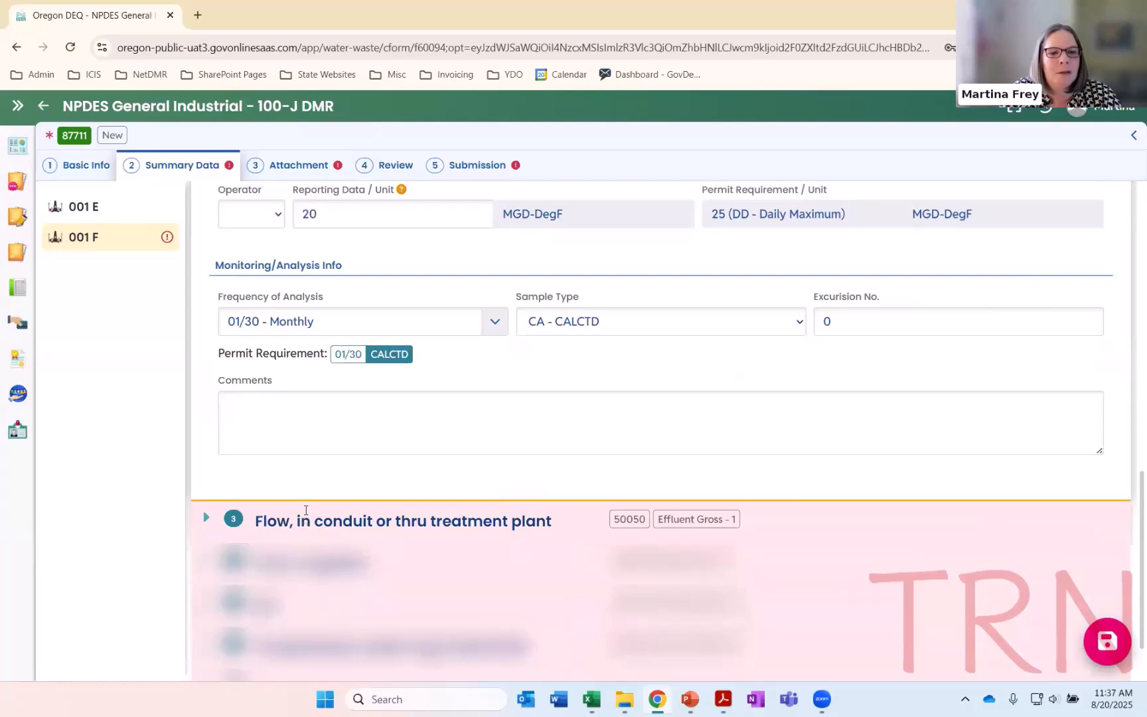
{"action": "left_click", "coordinate": [314, 518]}
{"action": "left_click", "coordinate": [325, 373]}
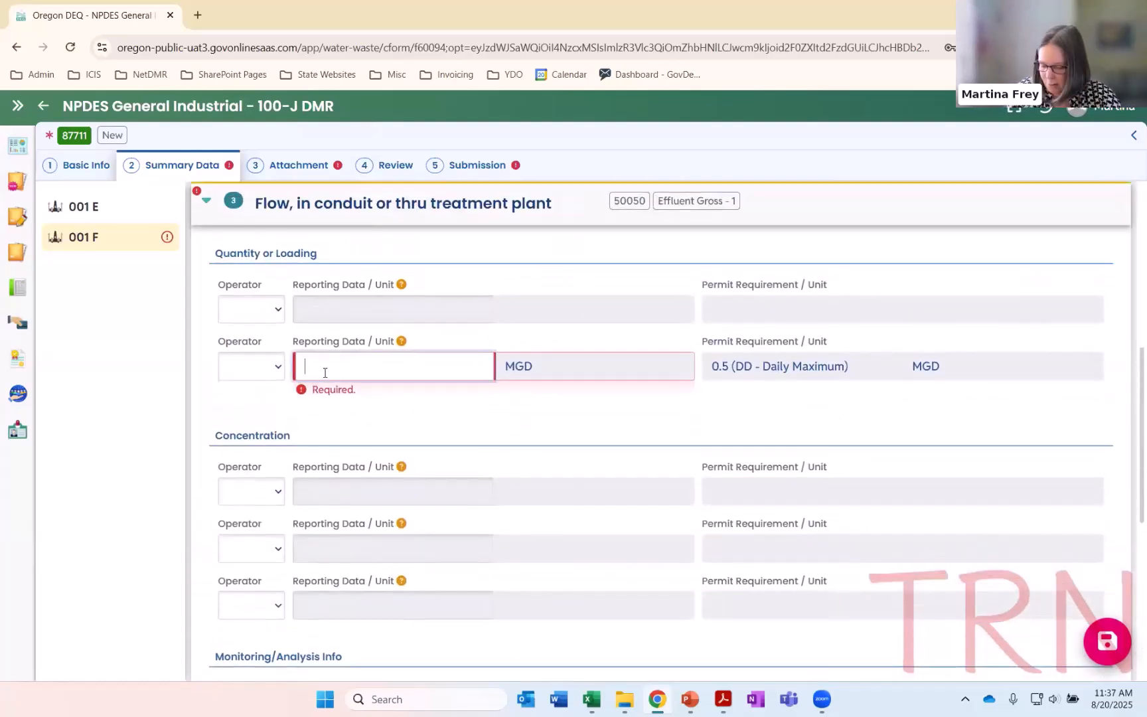
{"action": "type", "text": "0.1"}
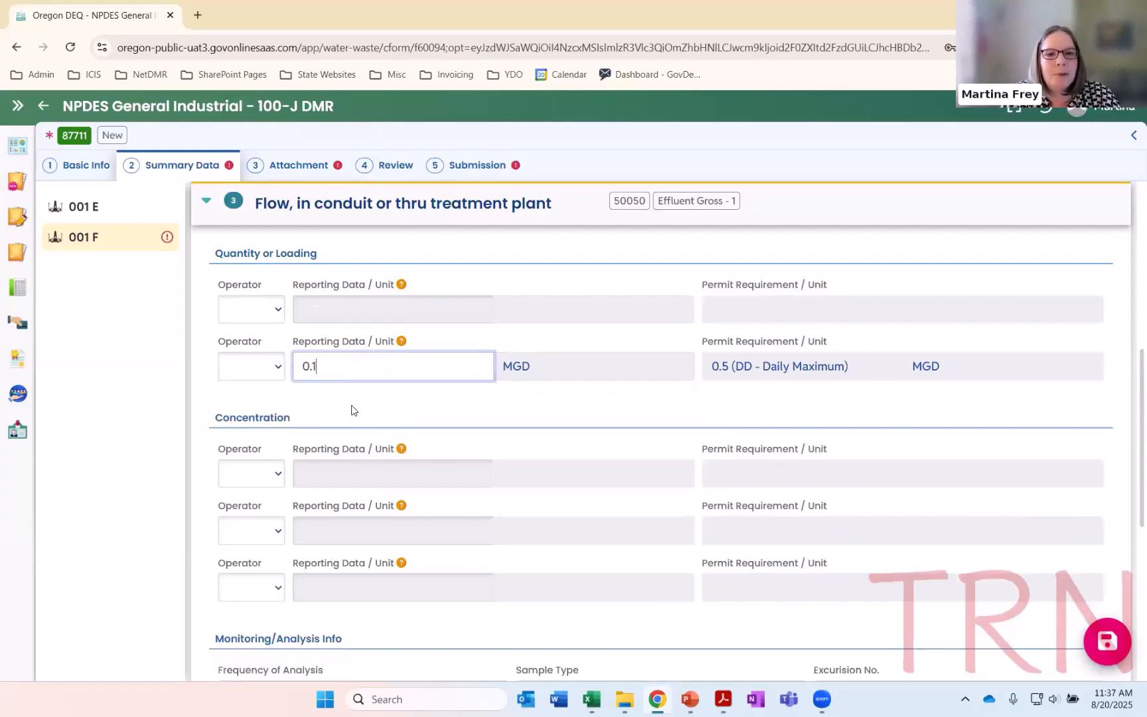
Open the Flow, irrigation entry and report a daily maximum of 0.1 MGD under Quantity or Loading
{"action": "scroll", "coordinate": [325, 524], "scroll_direction": "down", "scroll_amount": 10}
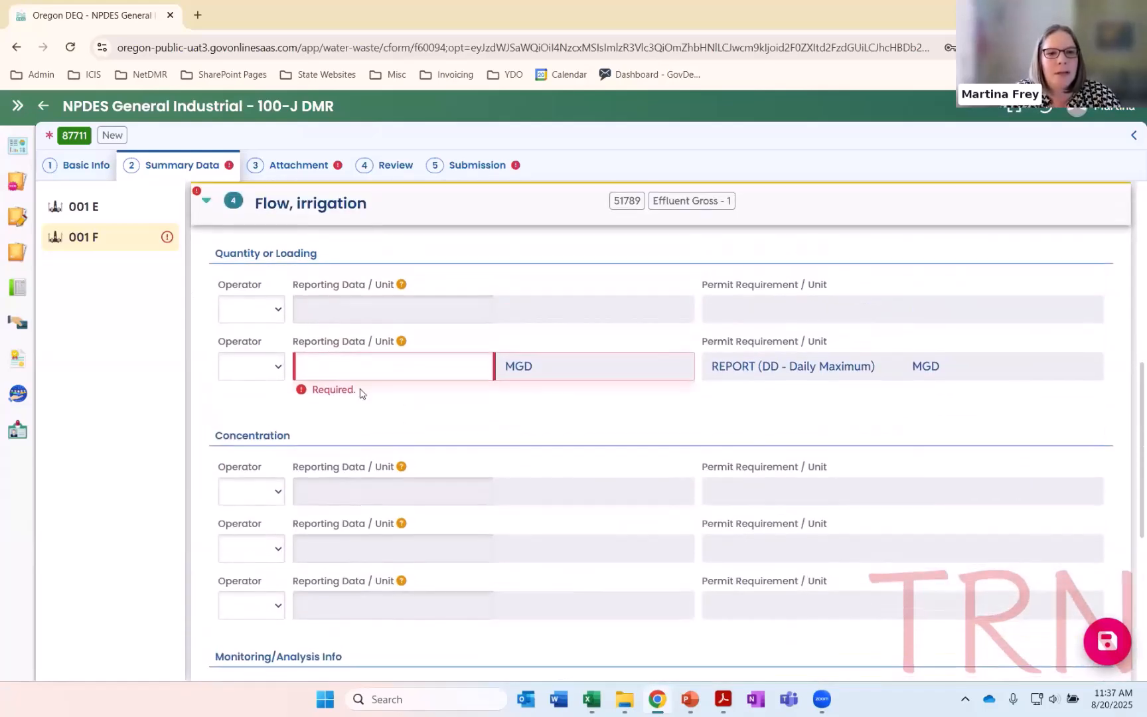
{"action": "left_click", "coordinate": [343, 366]}
{"action": "type", "text": "0.1"}
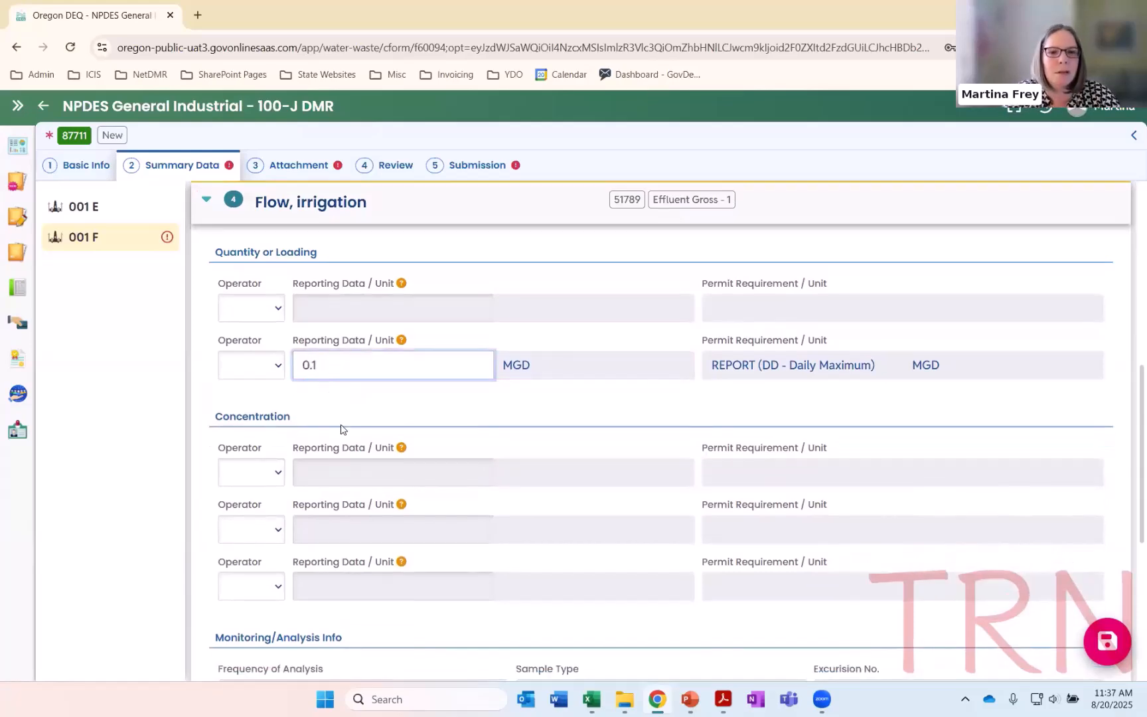
Open the pH entry and report a daily minimum of 7.1 SU and a daily maximum of 8.2 SU
{"action": "scroll", "coordinate": [341, 430], "scroll_direction": "down", "scroll_amount": 10}
{"action": "scroll", "coordinate": [310, 525], "scroll_direction": "up", "scroll_amount": 5}
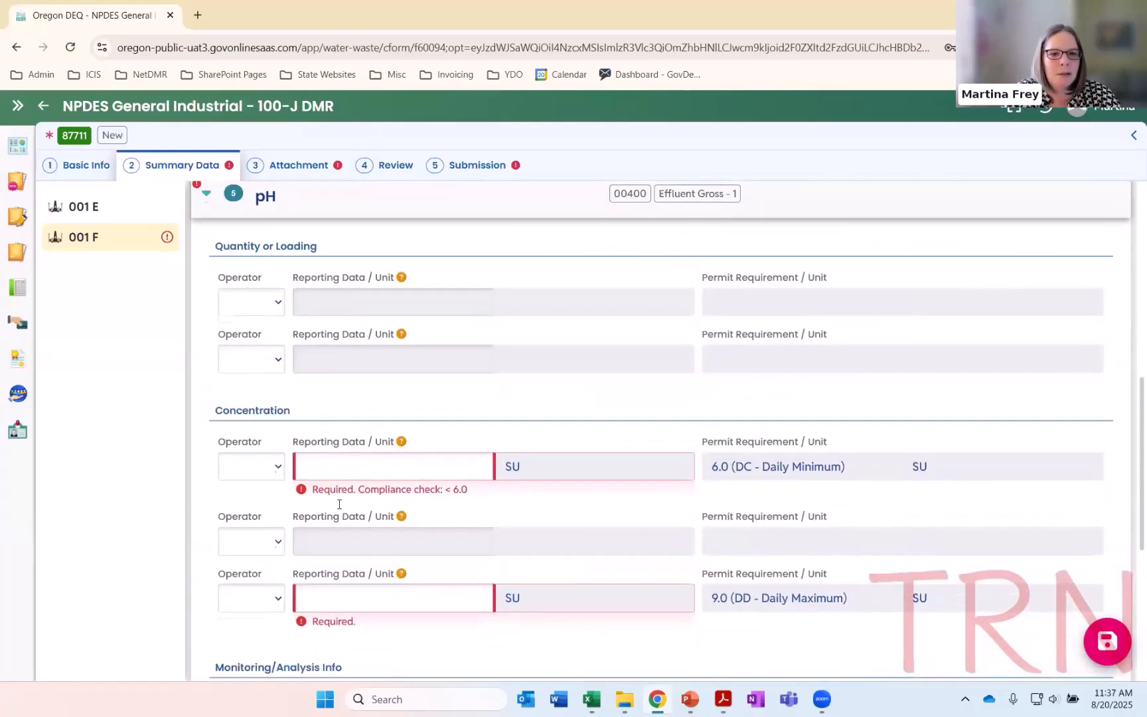
{"action": "scroll", "coordinate": [371, 499], "scroll_direction": "down", "scroll_amount": 3}
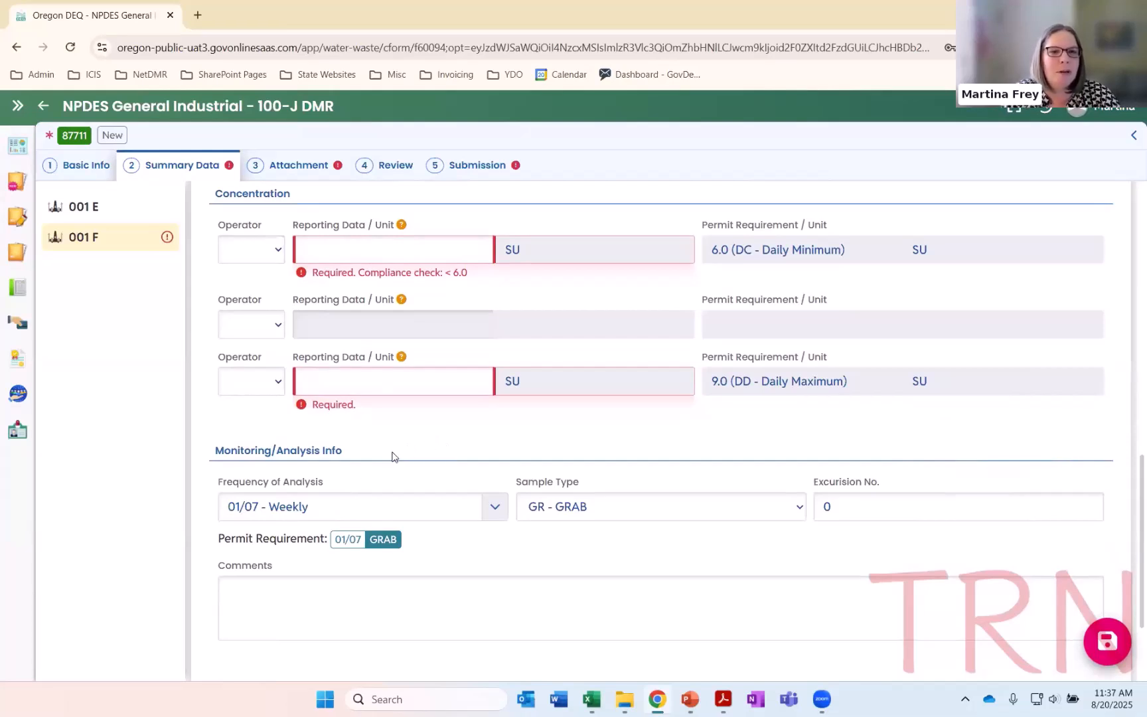
{"action": "scroll", "coordinate": [398, 461], "scroll_direction": "up", "scroll_amount": 1}
{"action": "left_click", "coordinate": [364, 322]}
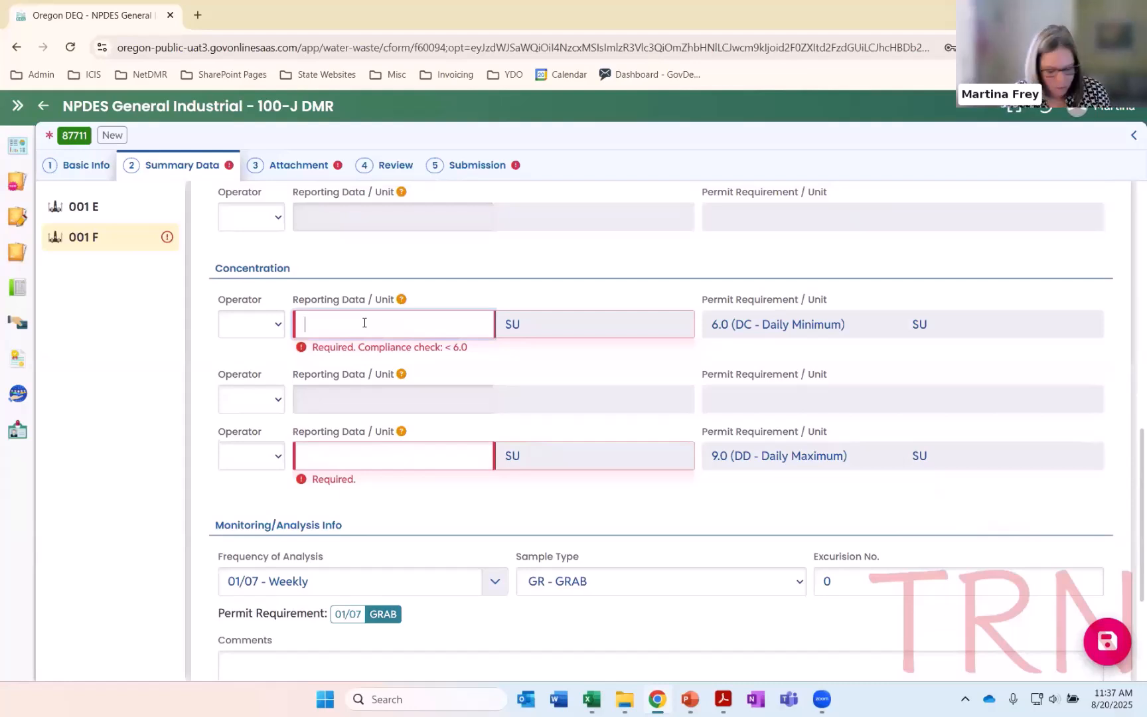
{"action": "type", "text": "7.1"}
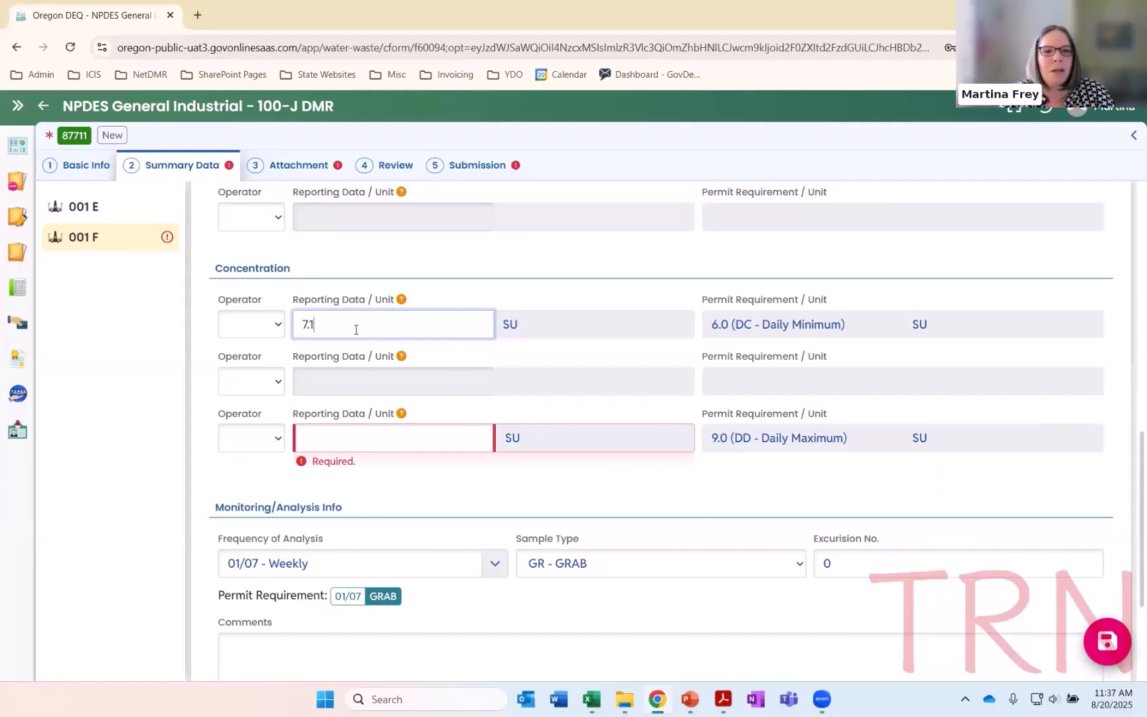
{"action": "left_click", "coordinate": [328, 444]}
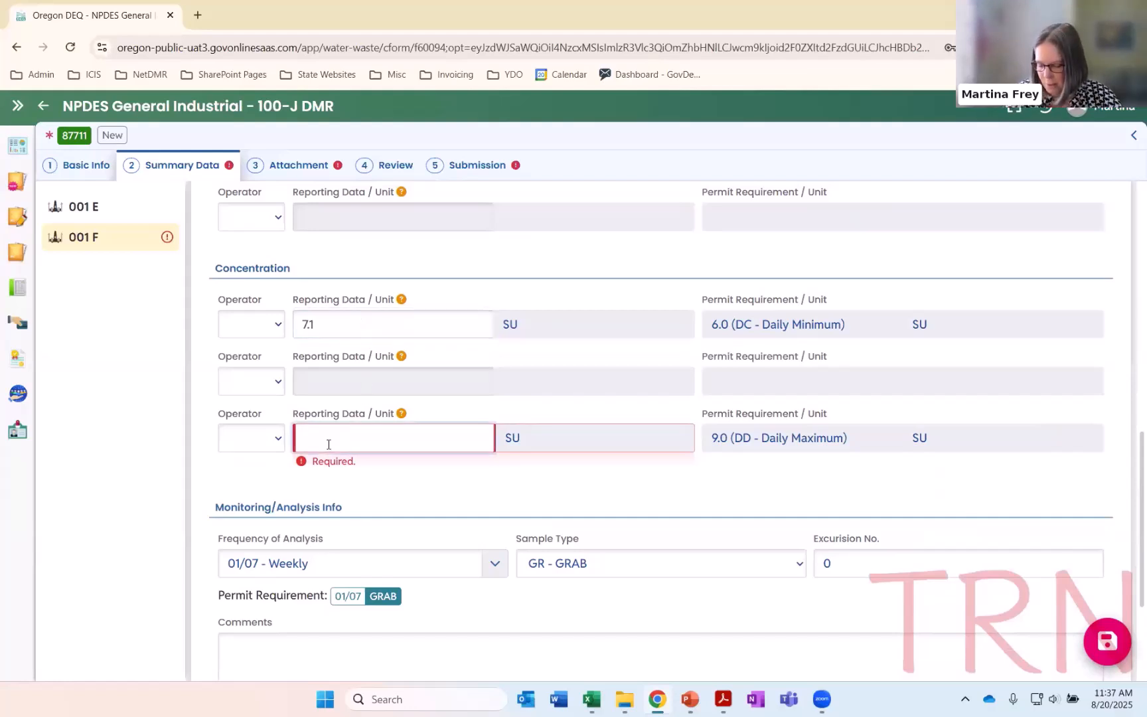
{"action": "type", "text": "8.2"}
{"action": "left_click", "coordinate": [326, 475]}
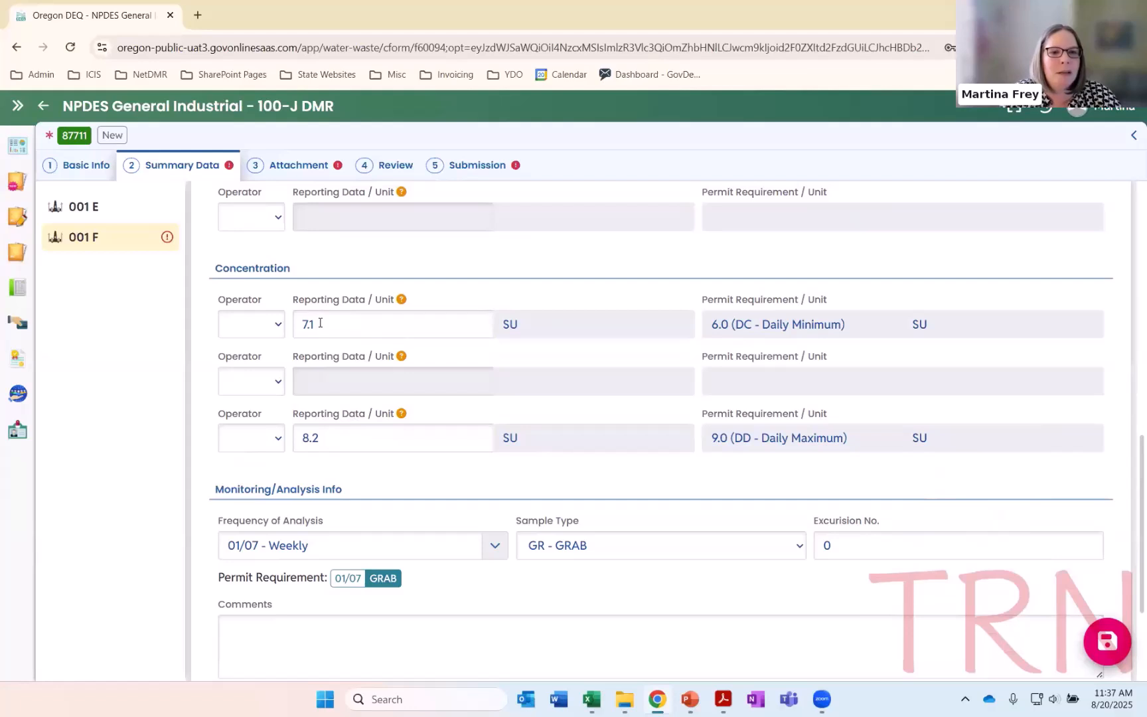
Replace the pH daily maximum with 7.1 SU, matching the minimum, and set it back to 8.2 SU
{"action": "left_click_drag", "start_coordinate": [336, 433], "coordinate": [277, 436]}
{"action": "type", "text": "7"}
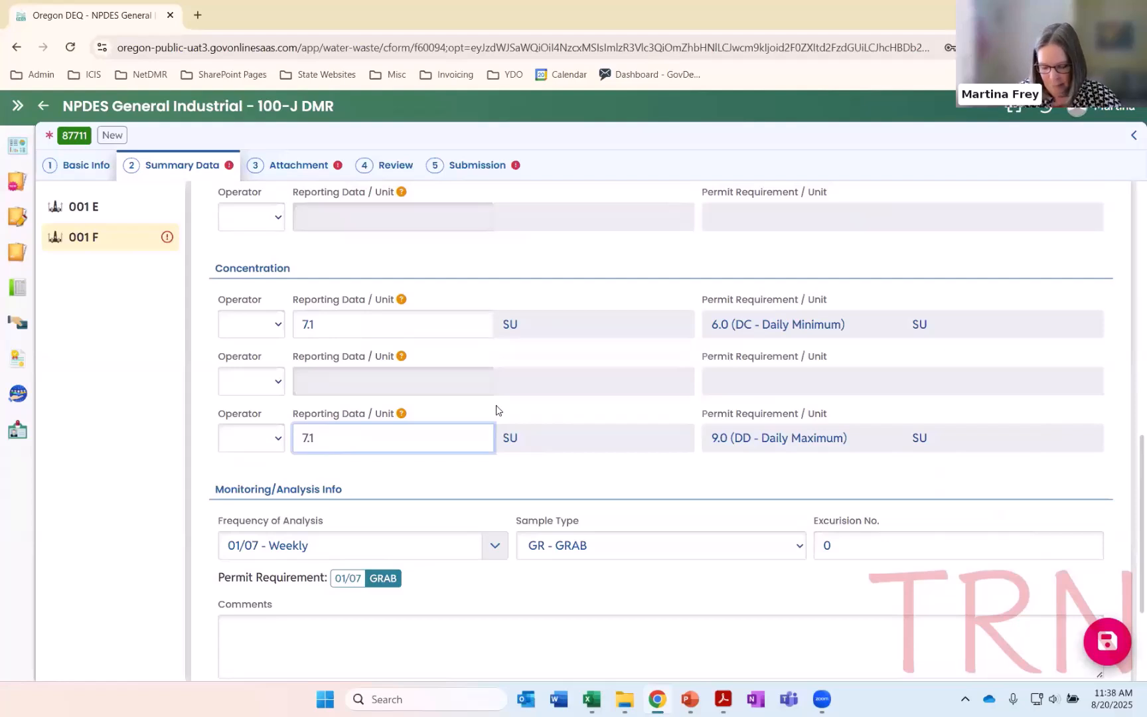
{"action": "key", "text": "BackSpace"}
{"action": "type", "text": "8.2"}
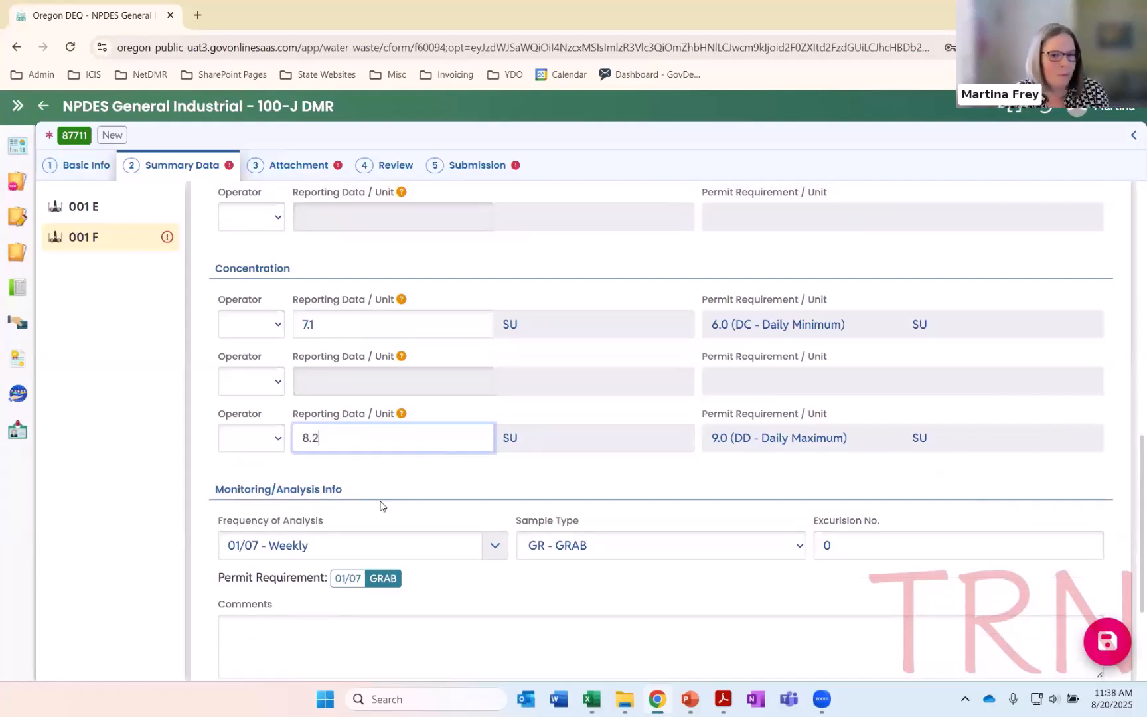
Open the See Comments - O temperature entry and check the 001 F comment explaining the O and P temperature codes
{"action": "scroll", "coordinate": [379, 504], "scroll_direction": "down", "scroll_amount": 3}
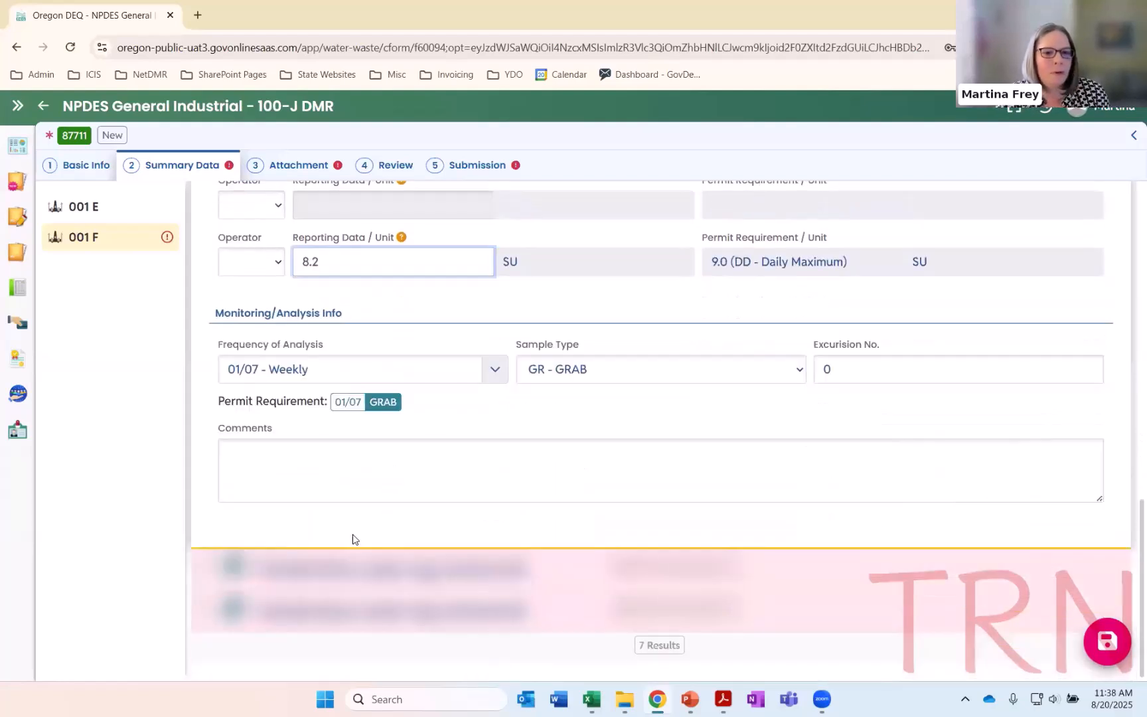
{"action": "left_click", "coordinate": [332, 569]}
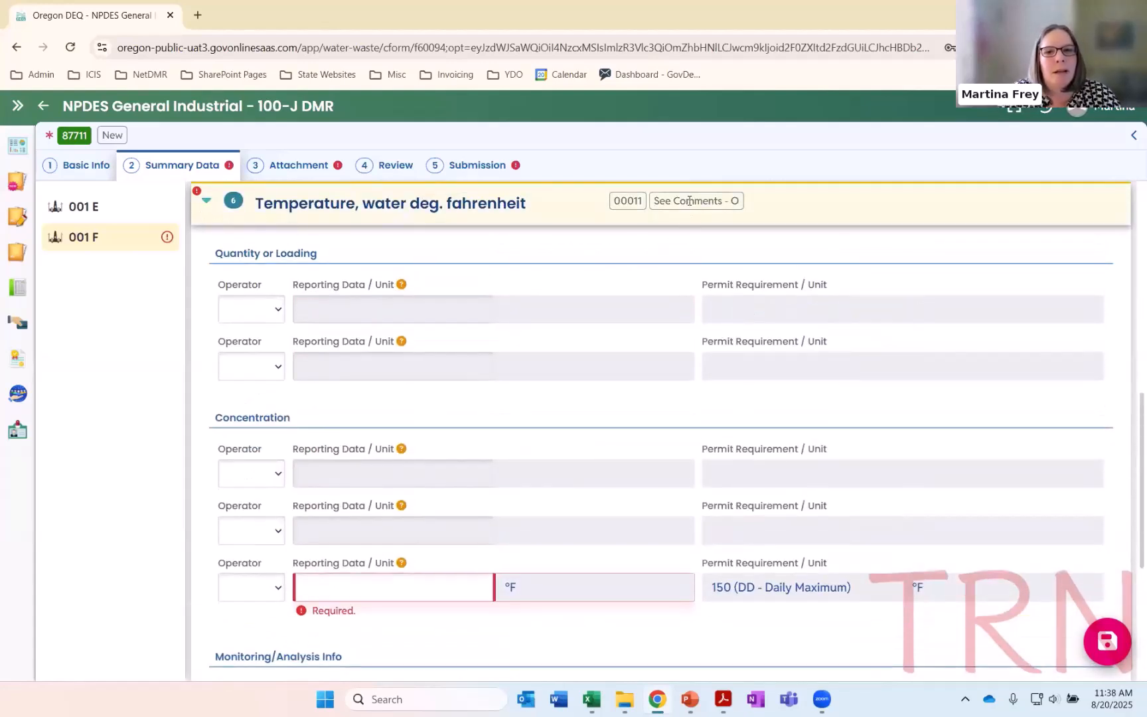
{"action": "scroll", "coordinate": [619, 248], "scroll_direction": "up", "scroll_amount": 10}
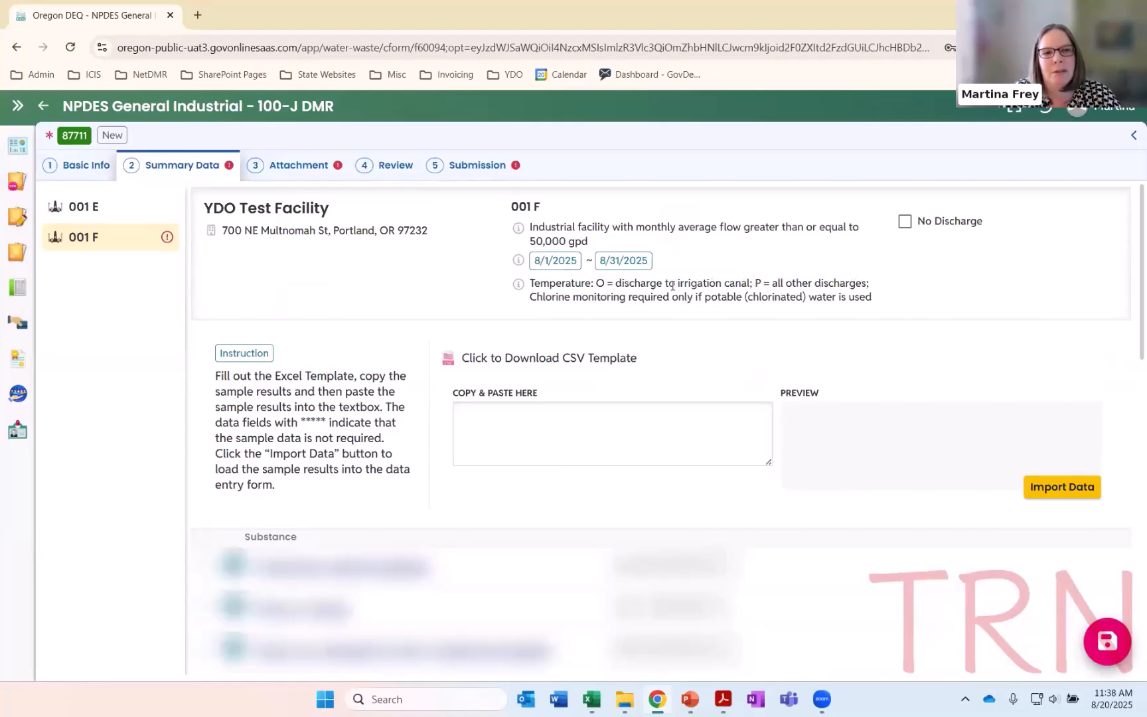
{"action": "scroll", "coordinate": [596, 335], "scroll_direction": "down", "scroll_amount": 10}
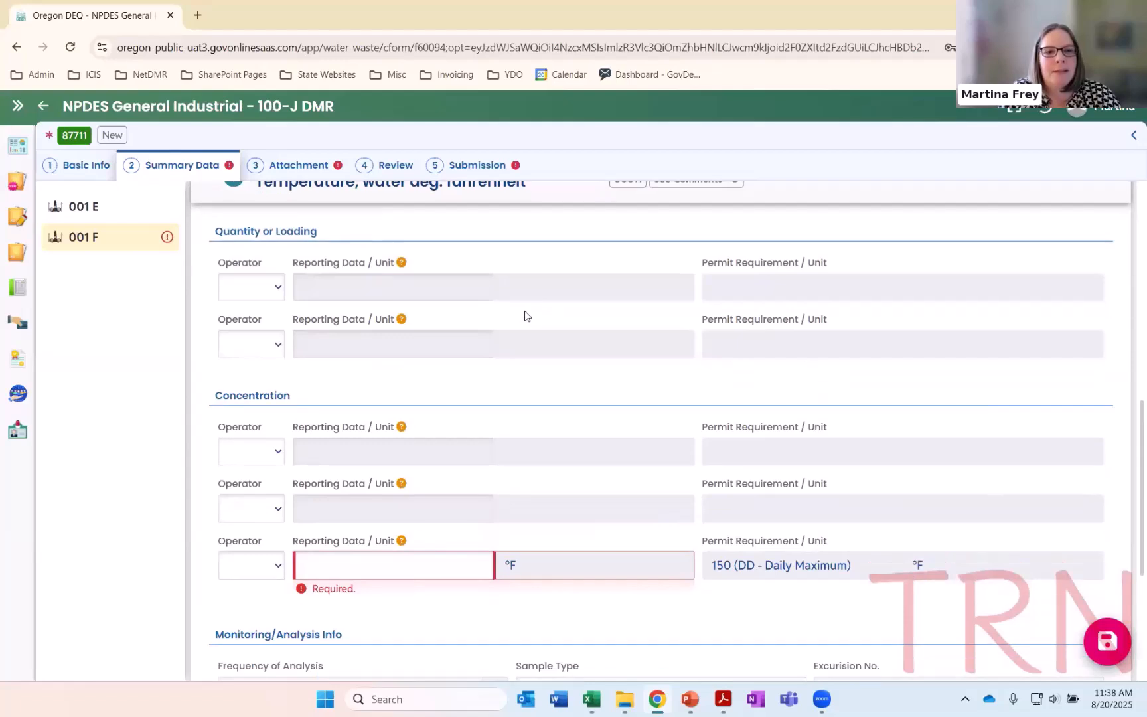
{"action": "scroll", "coordinate": [568, 385], "scroll_direction": "up", "scroll_amount": 1}
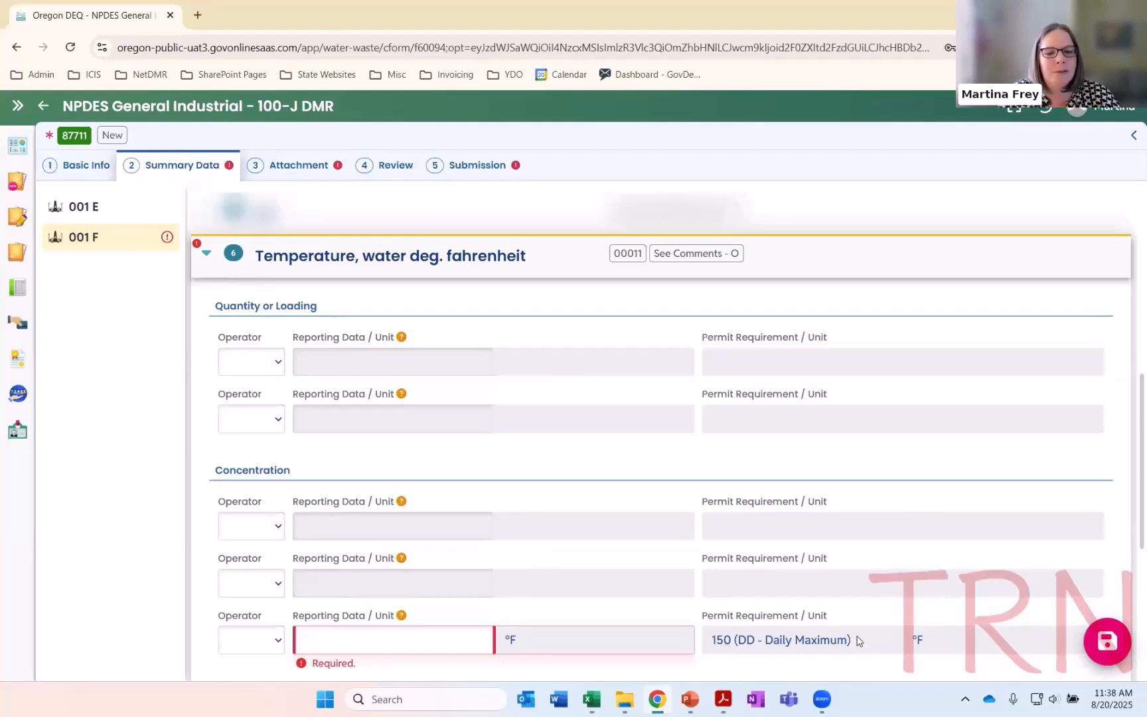
Switch to the See Comments - P temperature entry, examine its daily maximum requirement, and collapse it
{"action": "left_click", "coordinate": [230, 265]}
{"action": "left_click", "coordinate": [211, 607]}
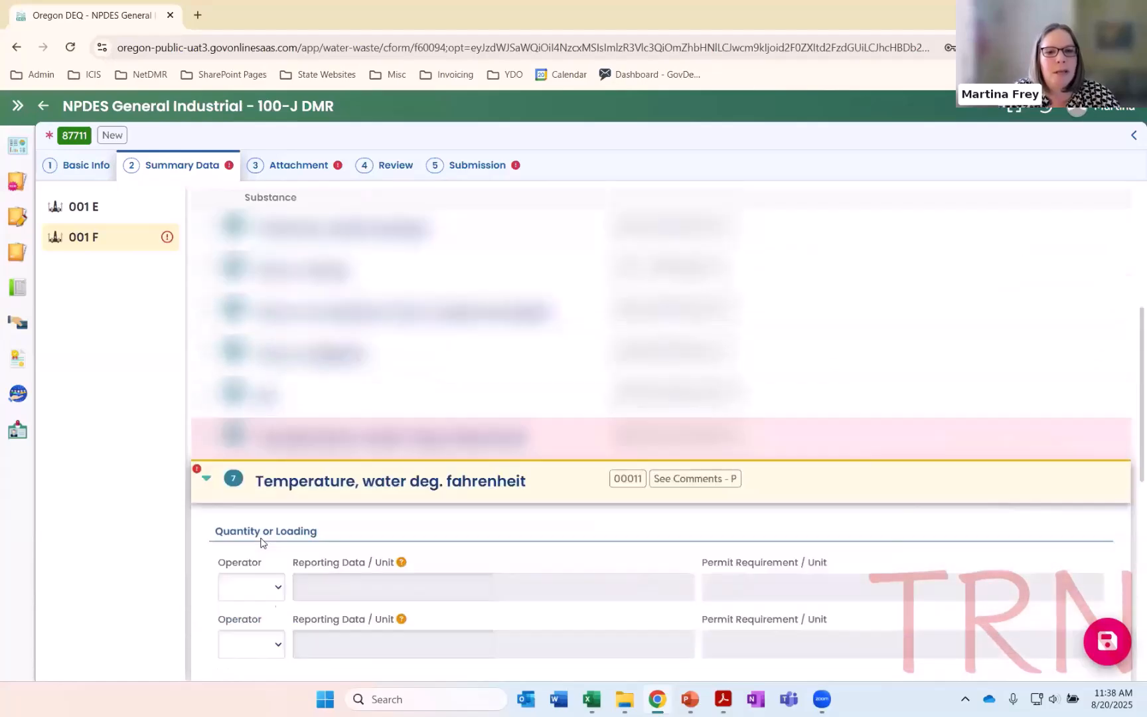
{"action": "scroll", "coordinate": [260, 543], "scroll_direction": "down", "scroll_amount": 5}
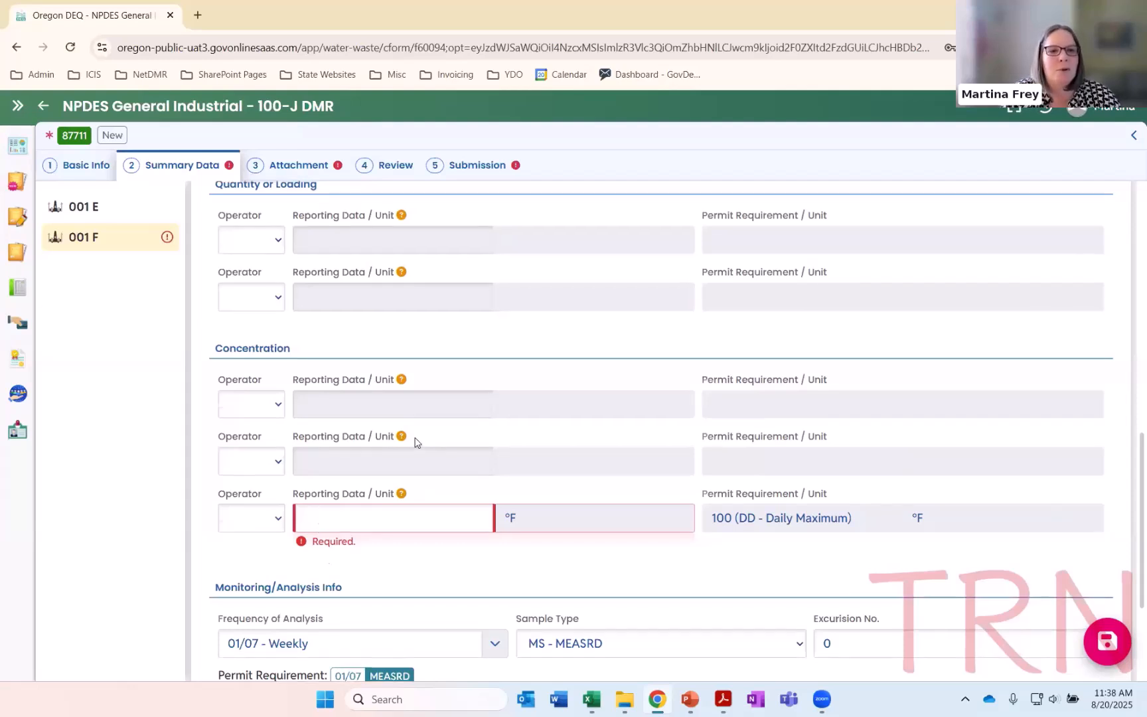
{"action": "scroll", "coordinate": [415, 440], "scroll_direction": "up", "scroll_amount": 3}
{"action": "left_click", "coordinate": [207, 356]}
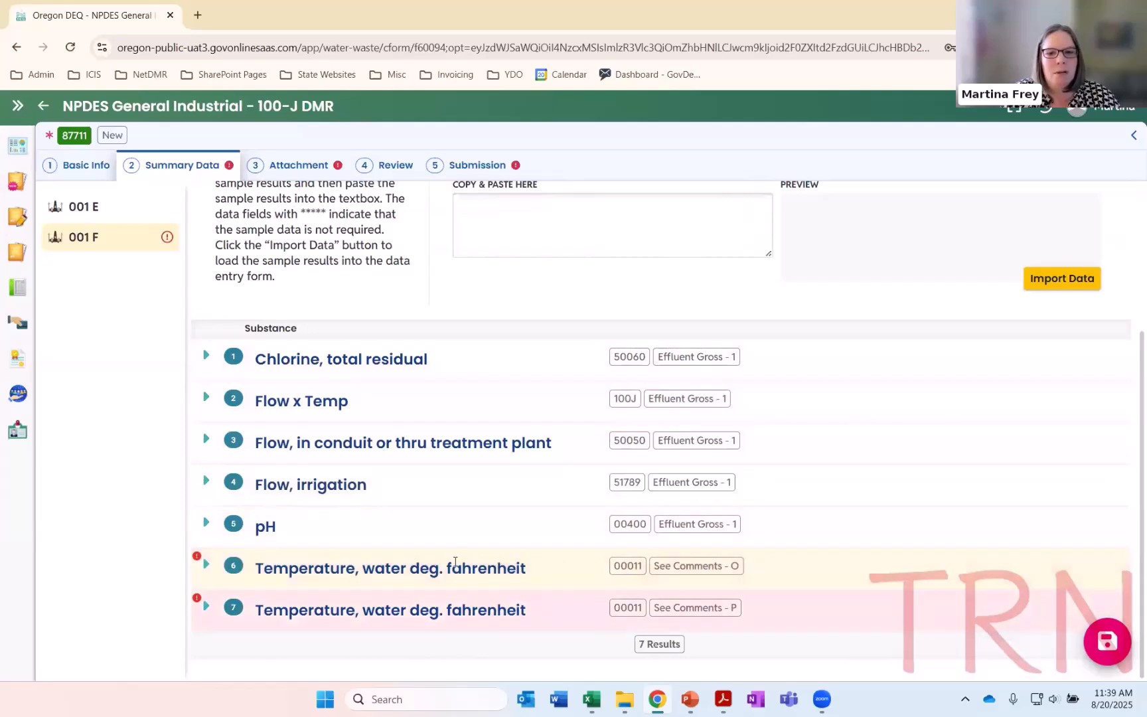
Report *9 as the daily maximum in the See Comments - O temperature entry
{"action": "left_click", "coordinate": [455, 561]}
{"action": "scroll", "coordinate": [438, 577], "scroll_direction": "down", "scroll_amount": 5}
{"action": "left_click", "coordinate": [417, 584]}
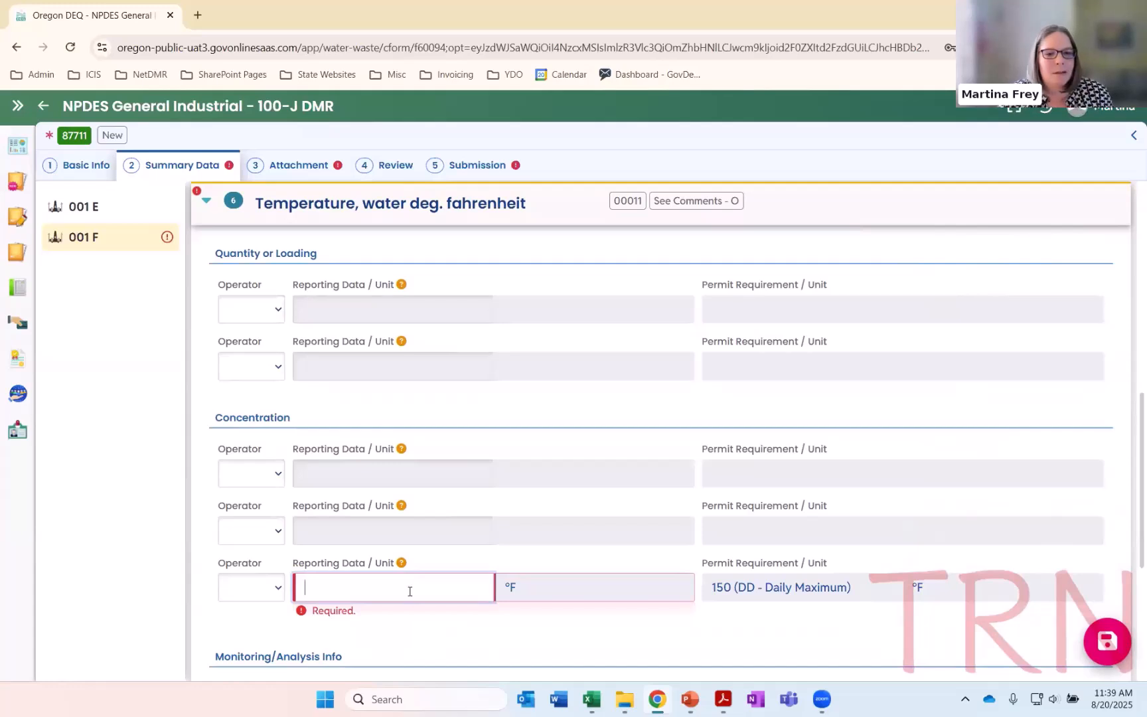
{"action": "type", "text": "*9"}
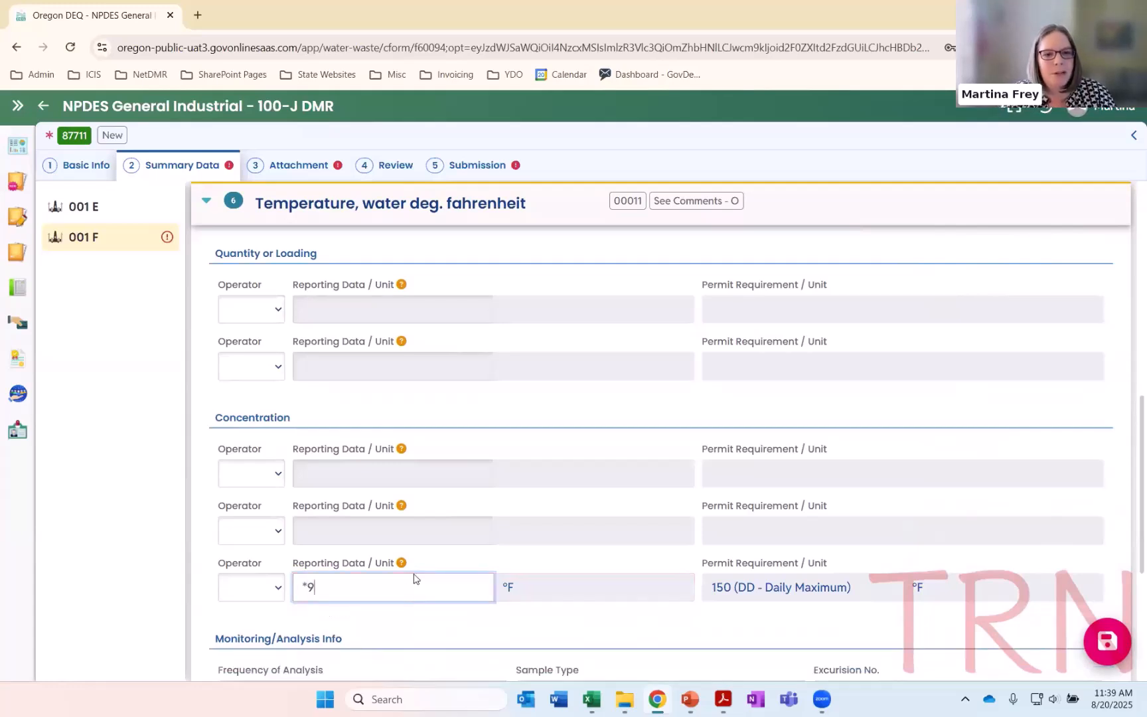
Report a daily maximum of 75 °F in the See Comments - P temperature entry and collapse it
{"action": "scroll", "coordinate": [344, 582], "scroll_direction": "down", "scroll_amount": 1}
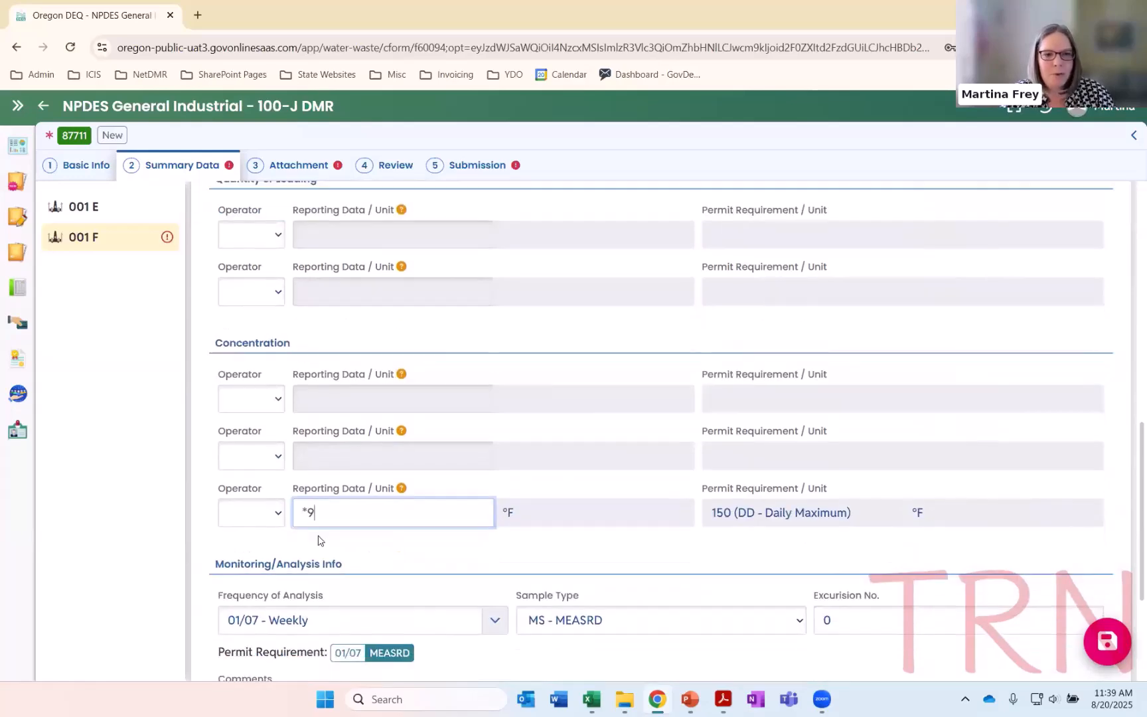
{"action": "scroll", "coordinate": [316, 513], "scroll_direction": "down", "scroll_amount": 3}
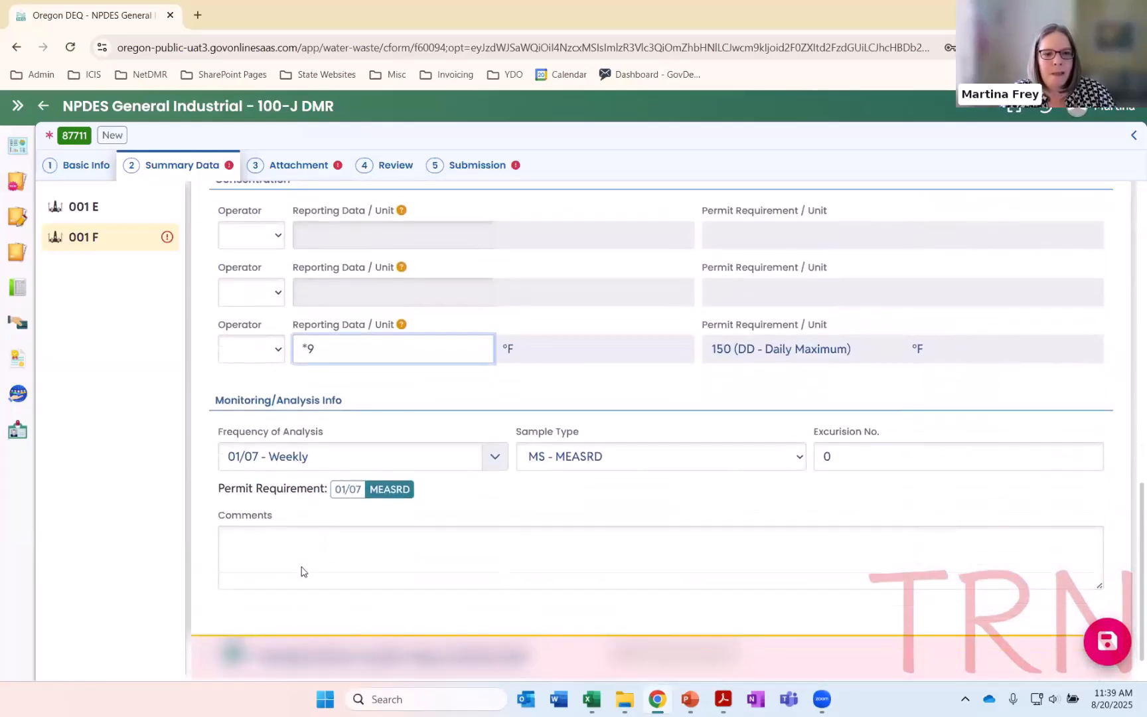
{"action": "left_click", "coordinate": [302, 612]}
{"action": "left_click", "coordinate": [380, 588]}
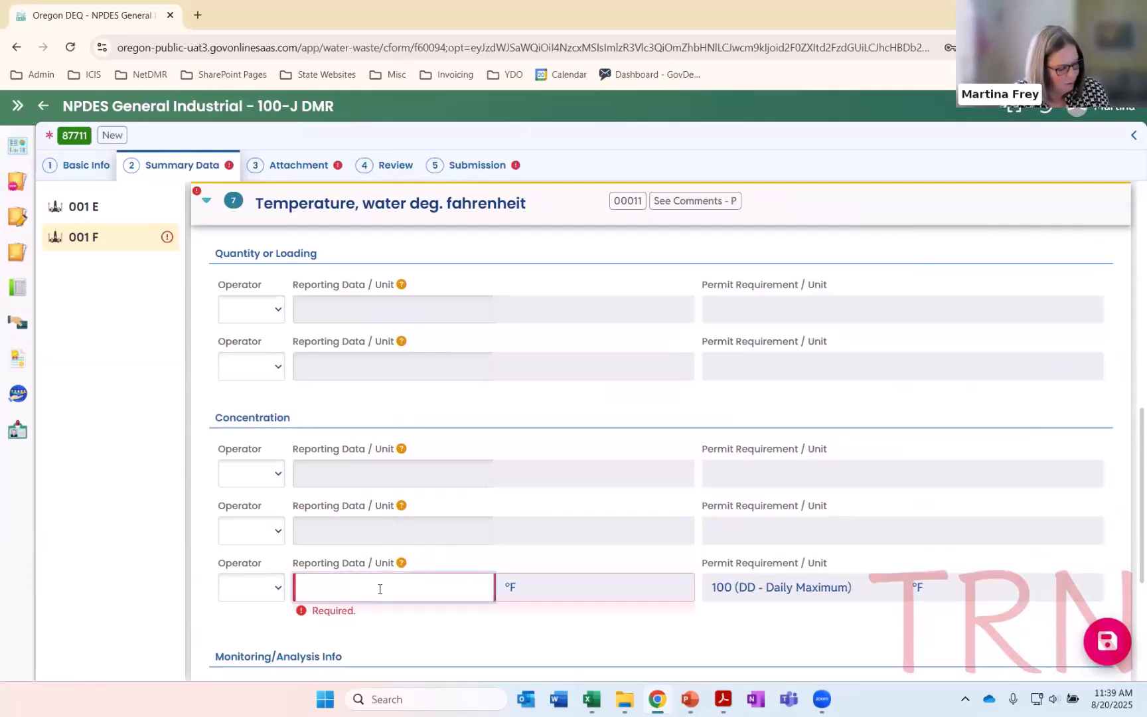
{"action": "type", "text": "75"}
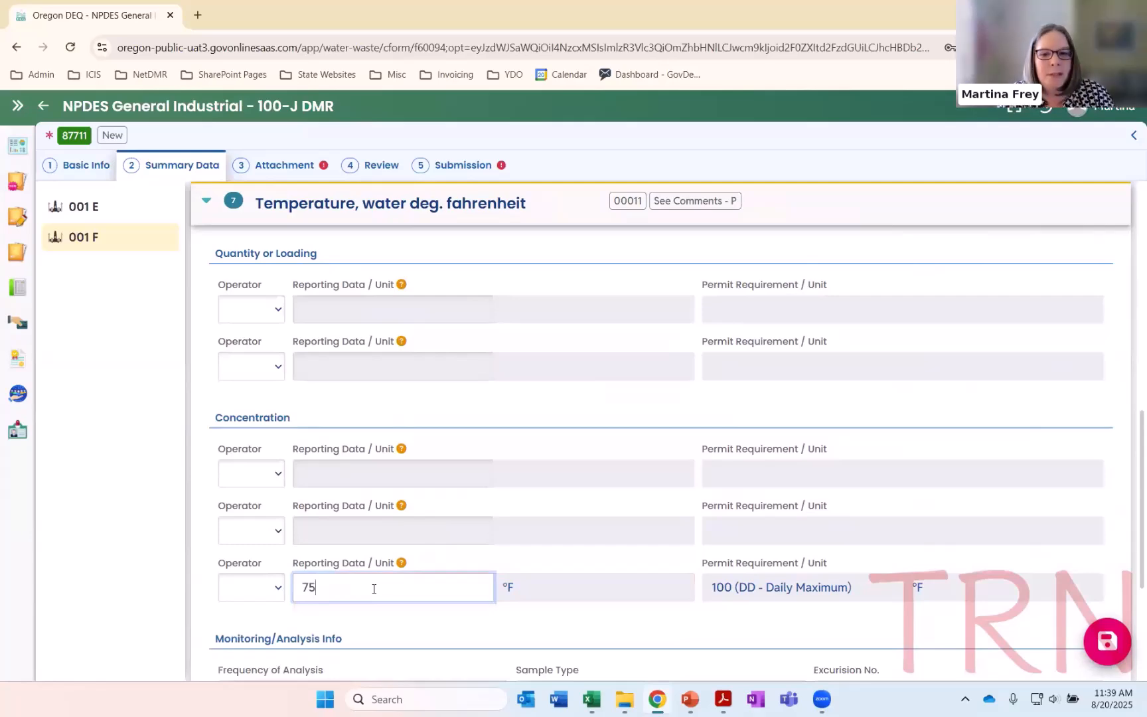
{"action": "scroll", "coordinate": [380, 589], "scroll_direction": "down", "scroll_amount": 3}
{"action": "scroll", "coordinate": [236, 319], "scroll_direction": "up", "scroll_amount": 5}
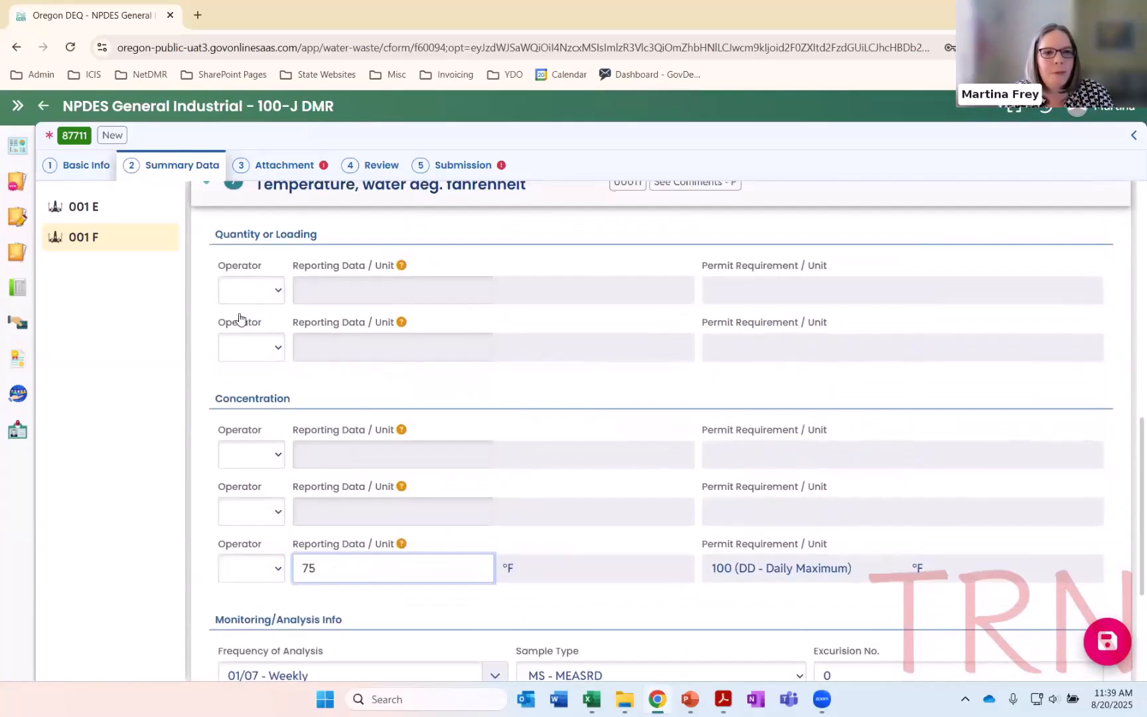
{"action": "left_click", "coordinate": [205, 406]}
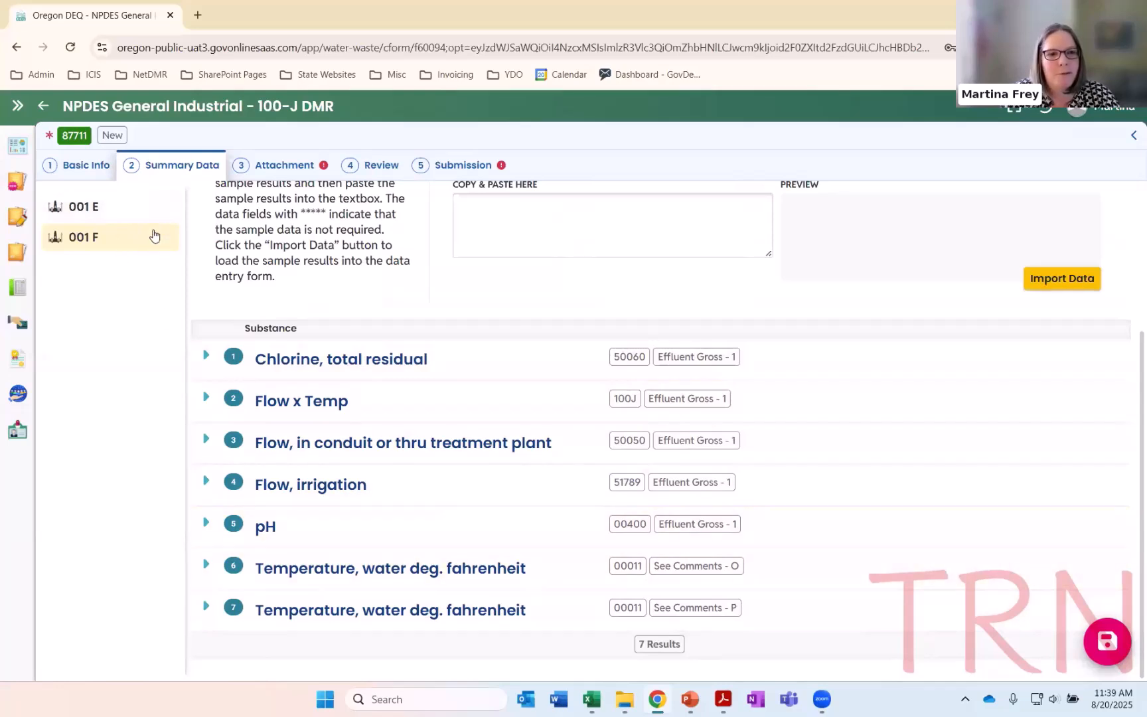
Open 001 E and clear its No Discharge option
{"action": "scroll", "coordinate": [219, 345], "scroll_direction": "up", "scroll_amount": 3}
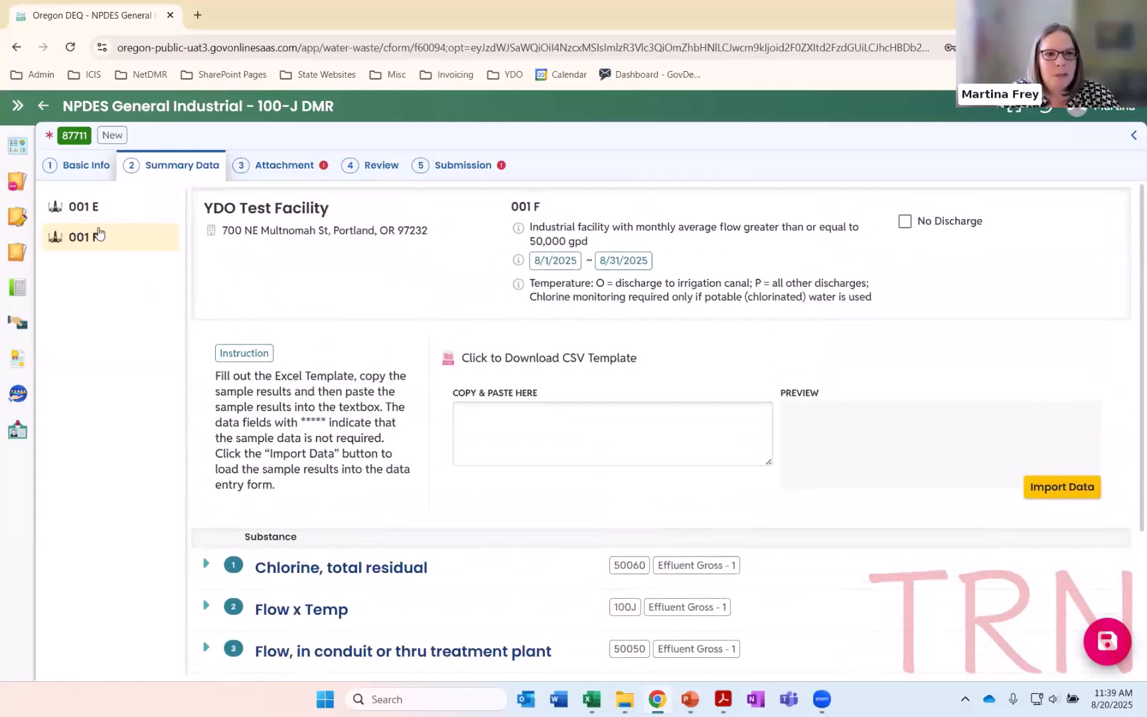
{"action": "left_click", "coordinate": [100, 206]}
{"action": "left_click", "coordinate": [908, 210]}
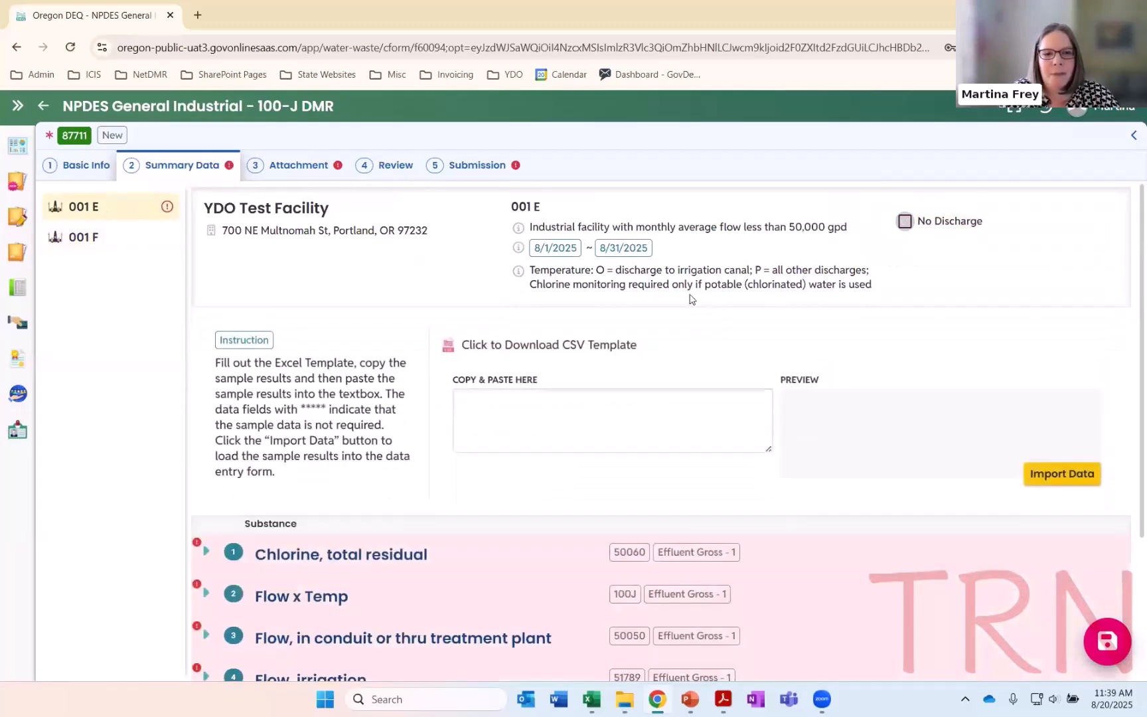
Download the CSV template for 001 E and open DMRSummaryUploadTemplate (8).csv in Excel
{"action": "scroll", "coordinate": [307, 417], "scroll_direction": "down", "scroll_amount": 2}
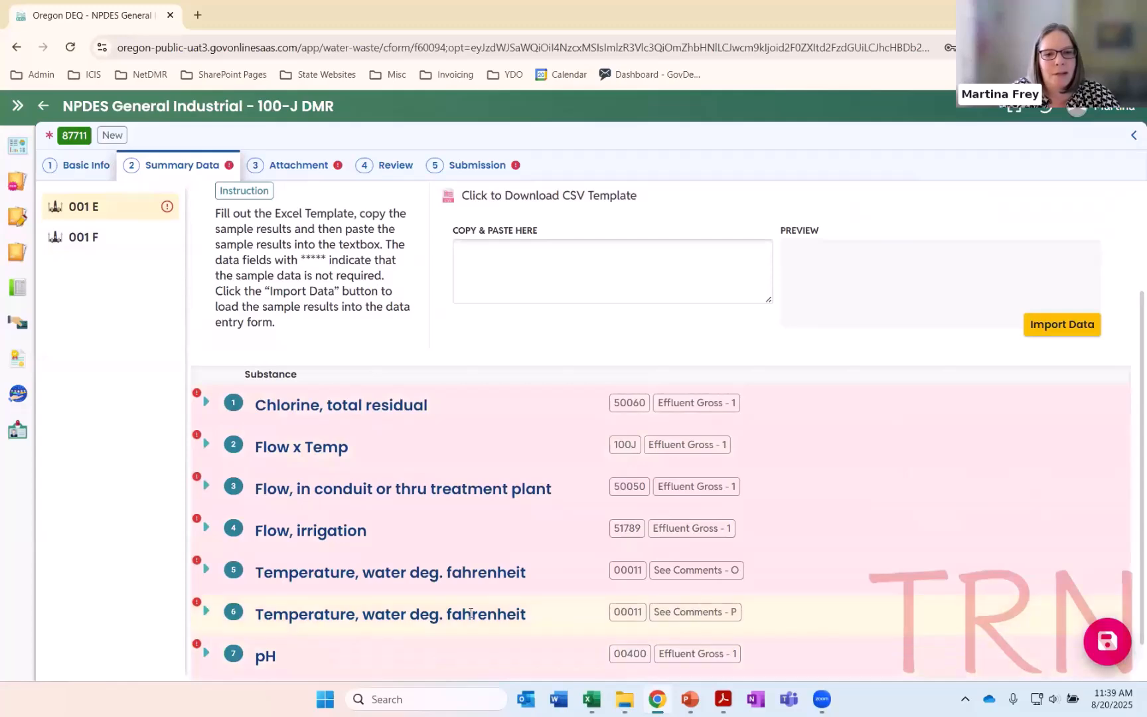
{"action": "scroll", "coordinate": [301, 385], "scroll_direction": "up", "scroll_amount": 2}
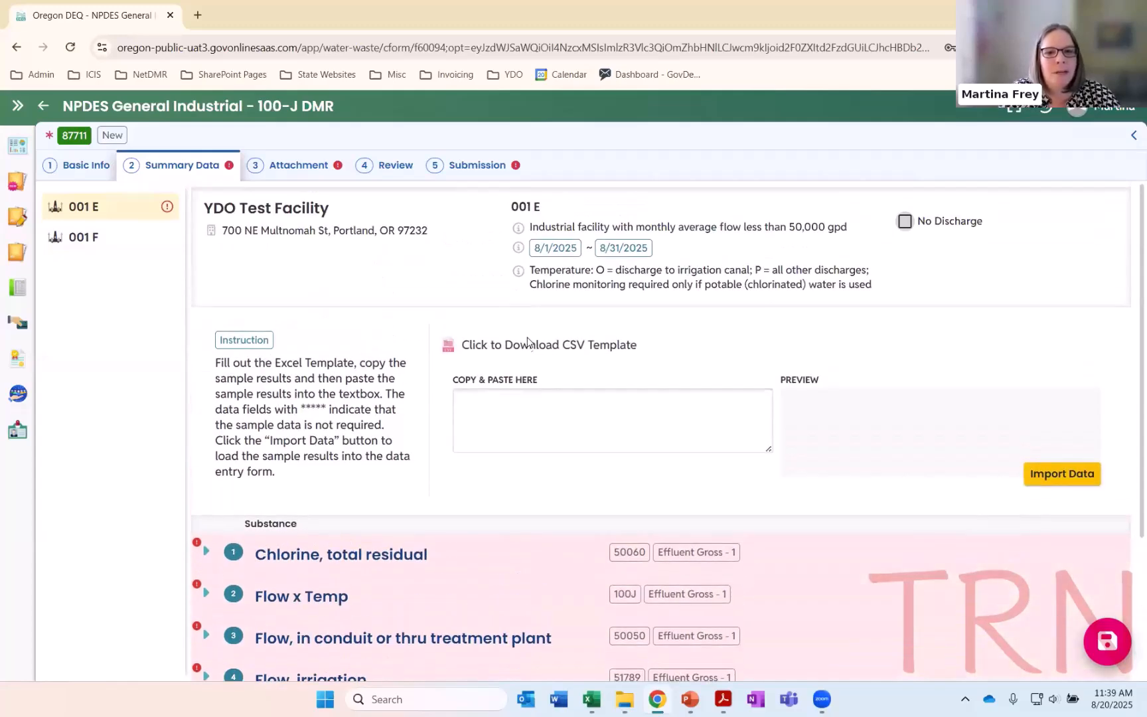
{"action": "left_click", "coordinate": [512, 350]}
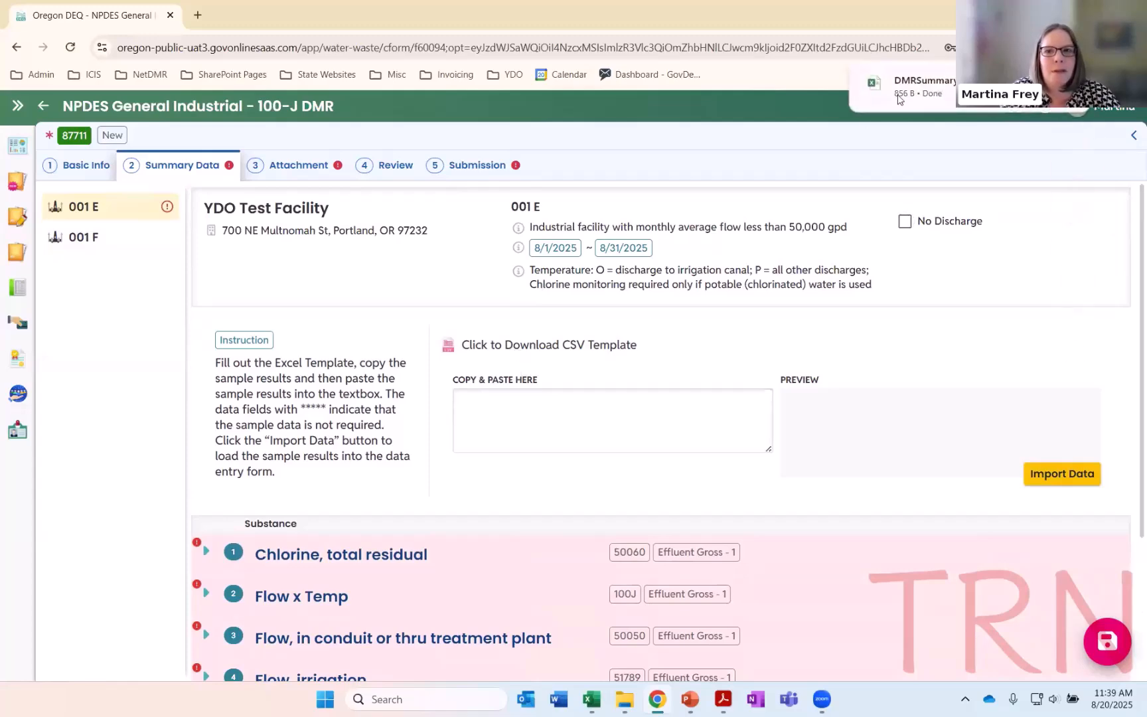
{"action": "key", "text": "alt+Tab"}
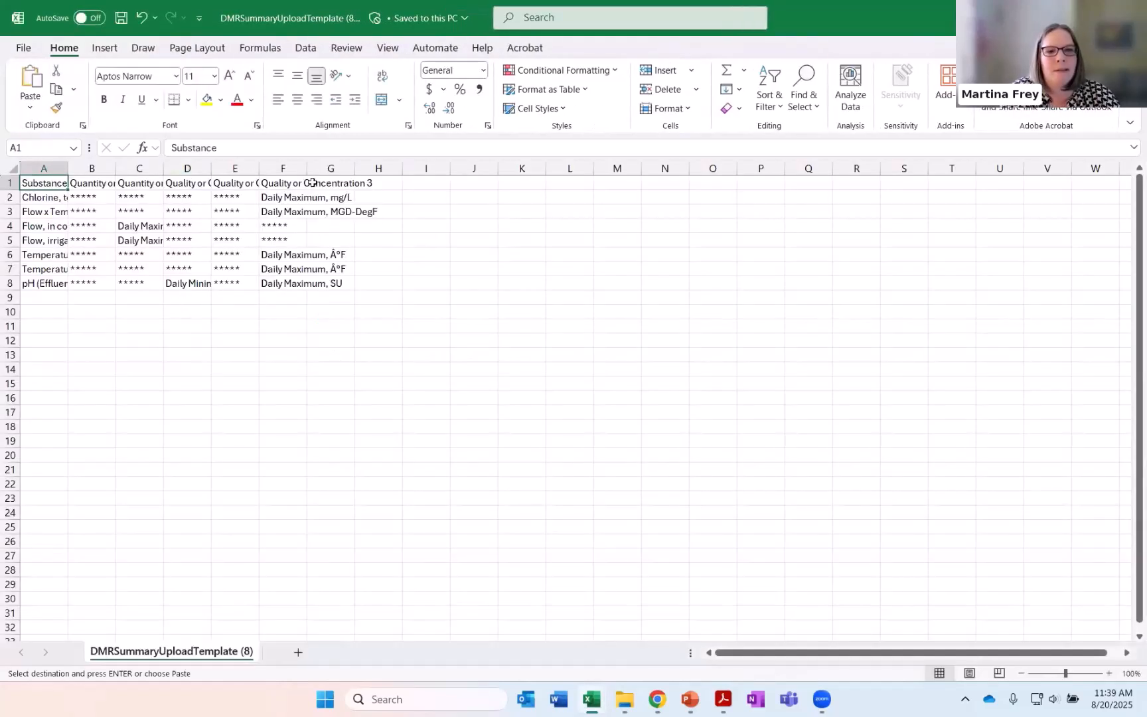
Fit the width of all the template's columns to their contents
{"action": "left_click", "coordinate": [13, 168]}
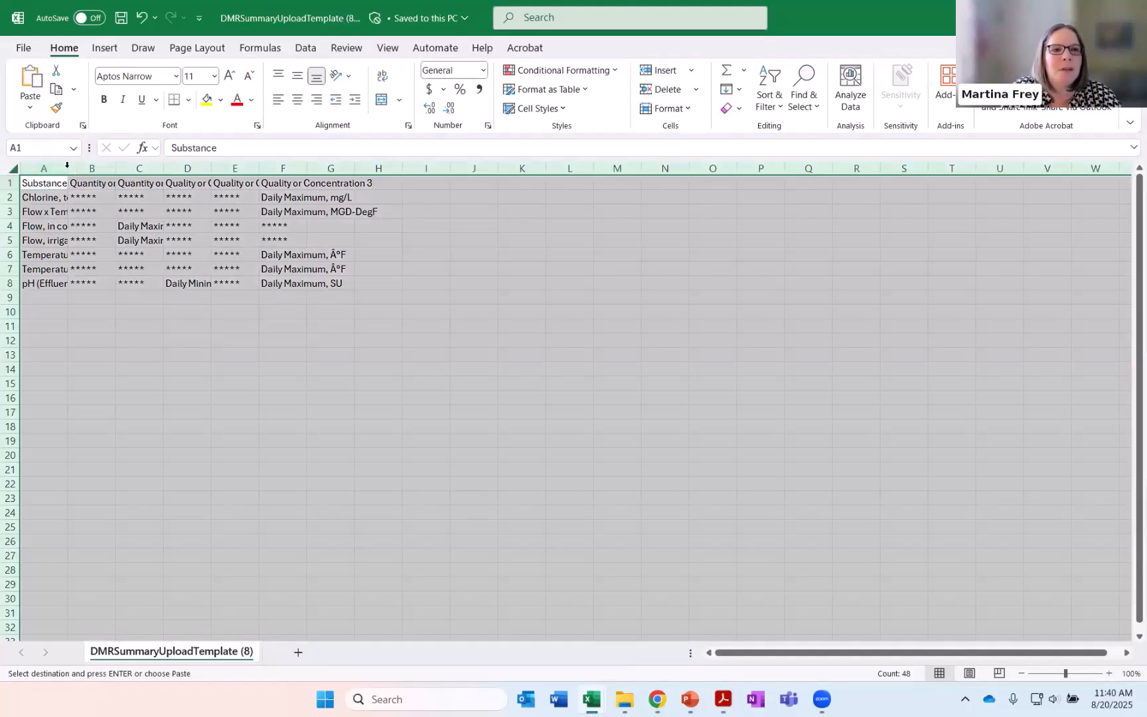
{"action": "double_click", "coordinate": [68, 166]}
{"action": "left_click", "coordinate": [228, 325]}
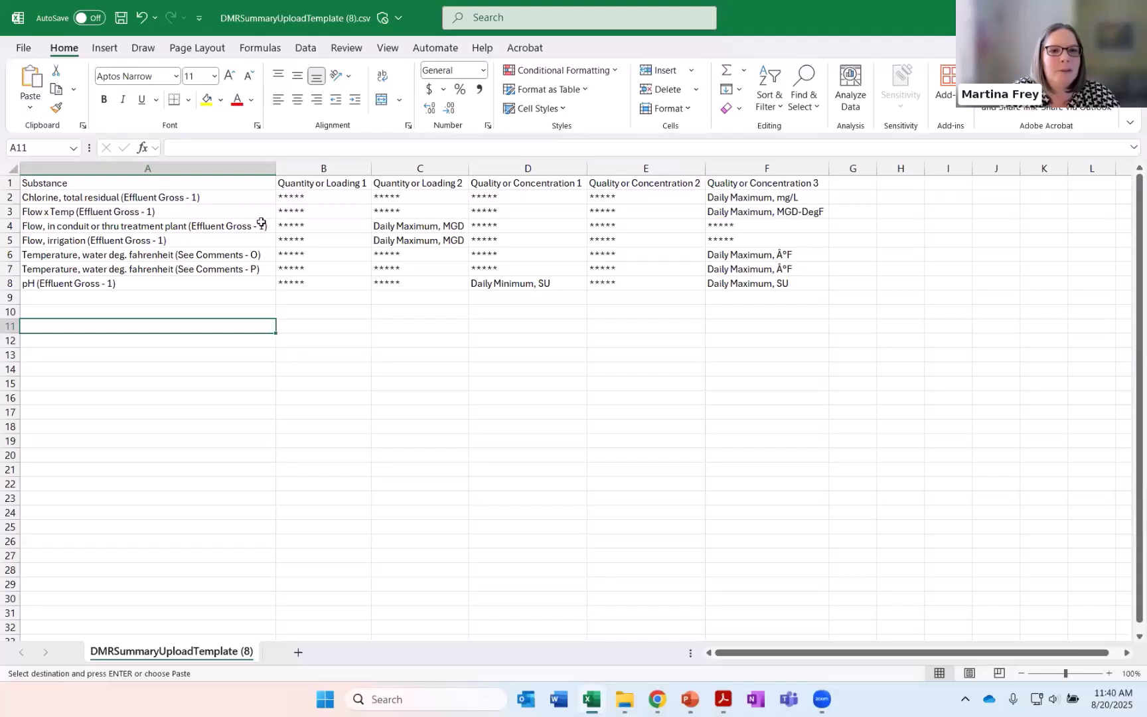
Examine the template's substance rows, the ***** cells, and the daily maximum cell for chlorine in F2
{"action": "left_click_drag", "start_coordinate": [169, 195], "coordinate": [160, 292]}
{"action": "left_click", "coordinate": [172, 325]}
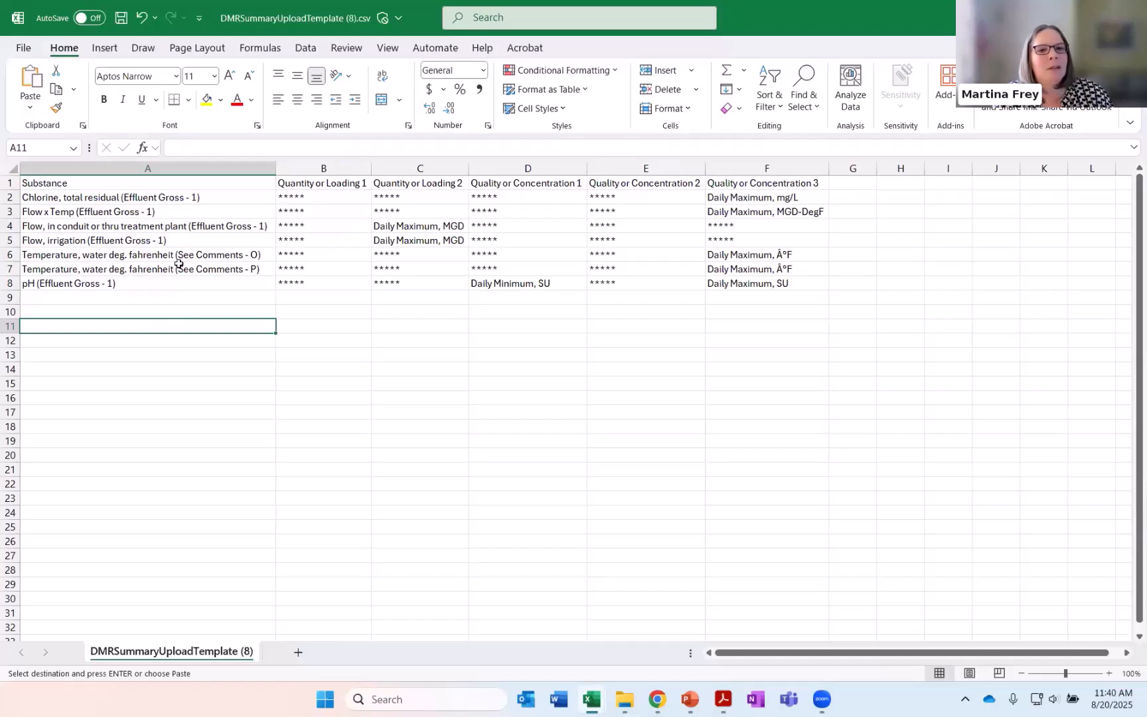
{"action": "left_click", "coordinate": [319, 193]}
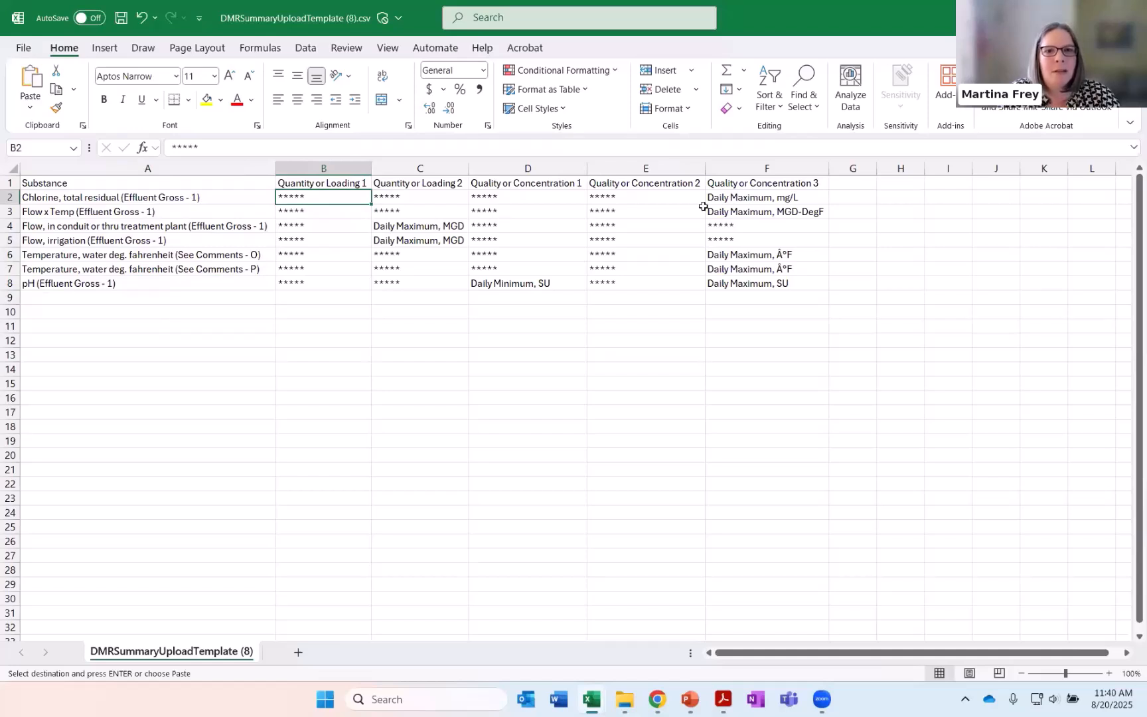
{"action": "left_click", "coordinate": [728, 198]}
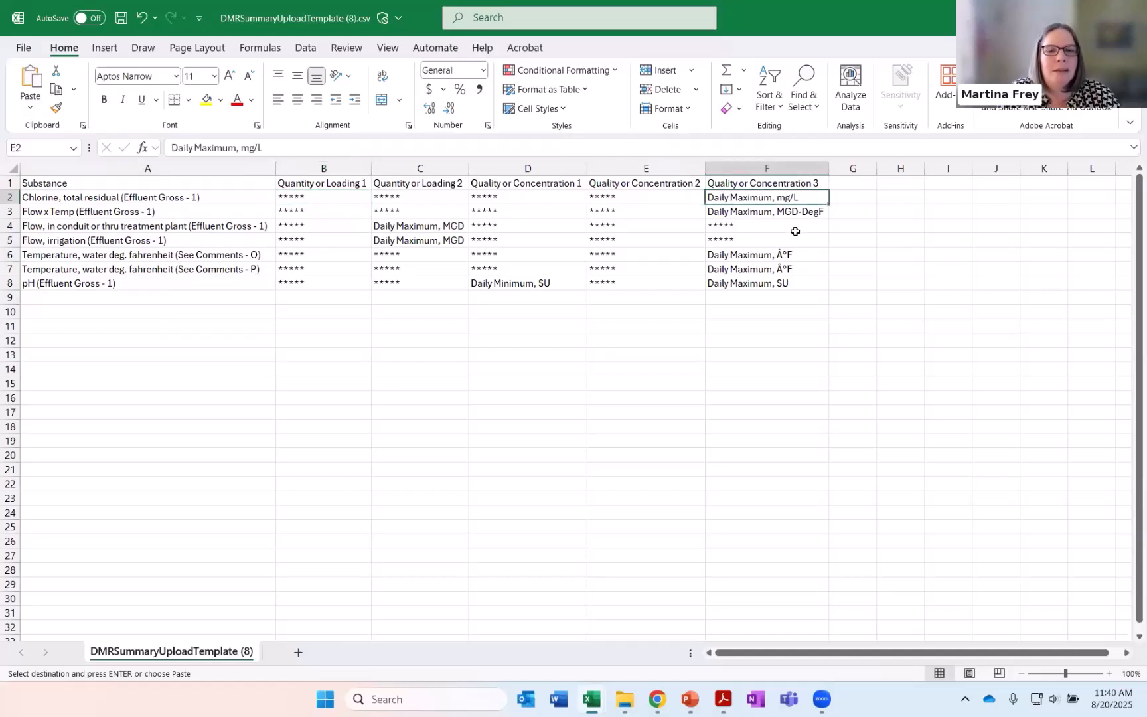
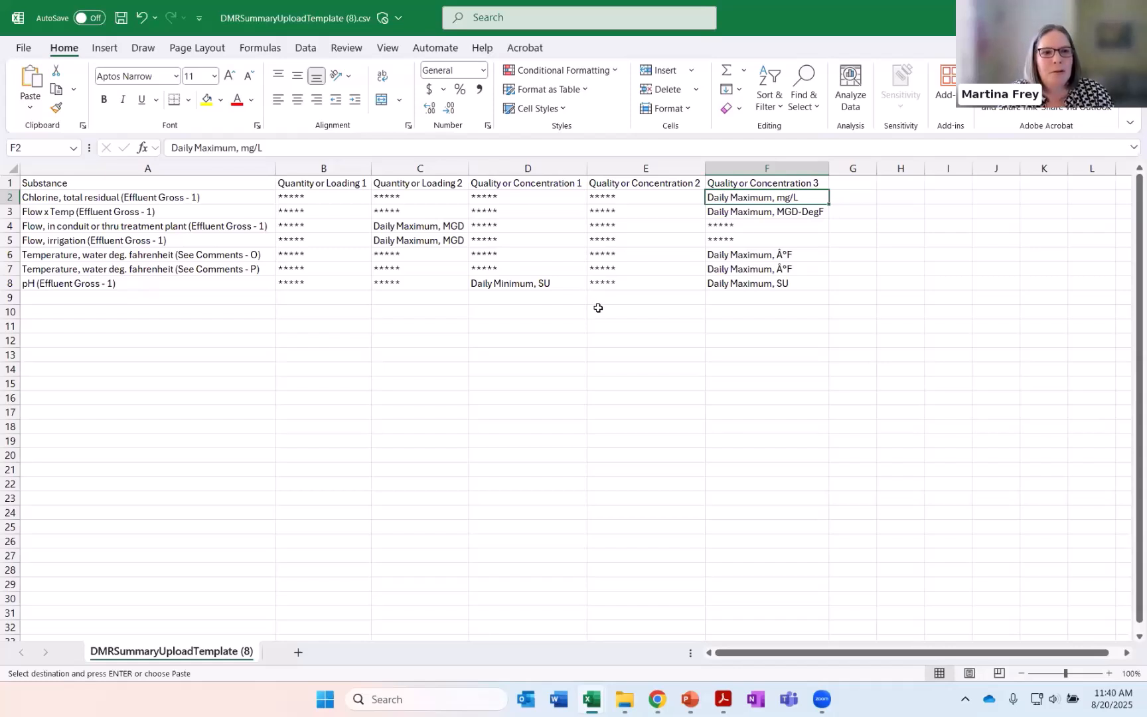
Enter *9 as the daily maximum for chlorine and 20 as the daily maximum for Flow x Temp
{"action": "type", "text": "*"}
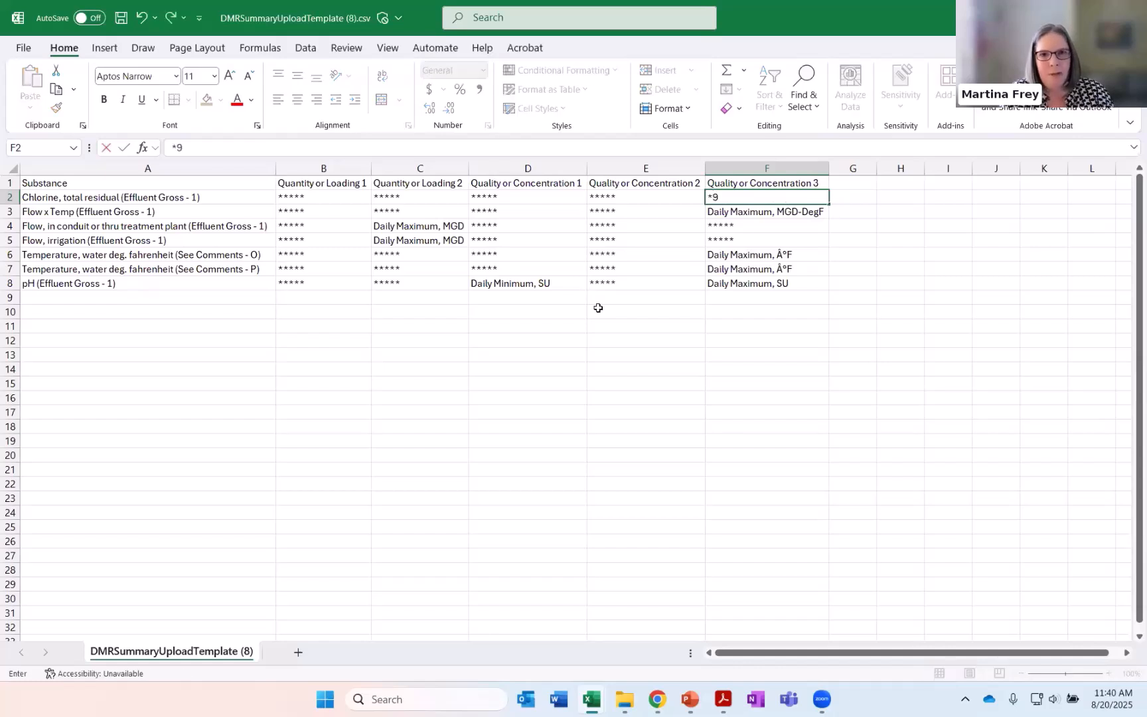
{"action": "key", "text": "Return"}
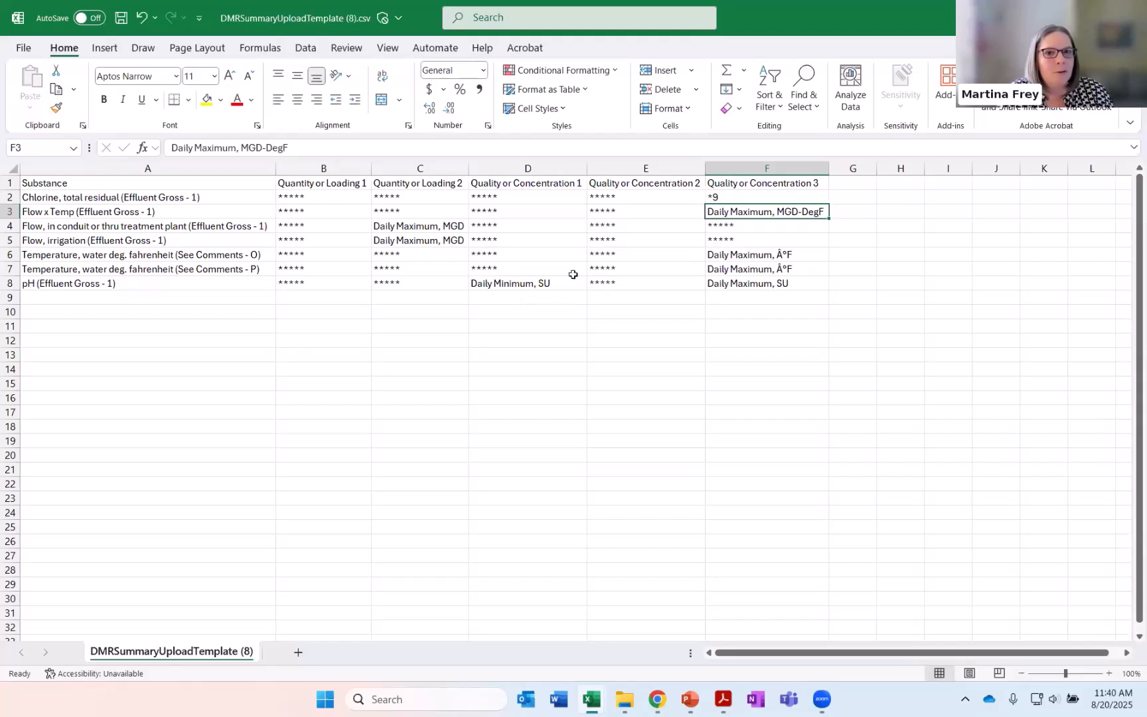
{"action": "type", "text": "20"}
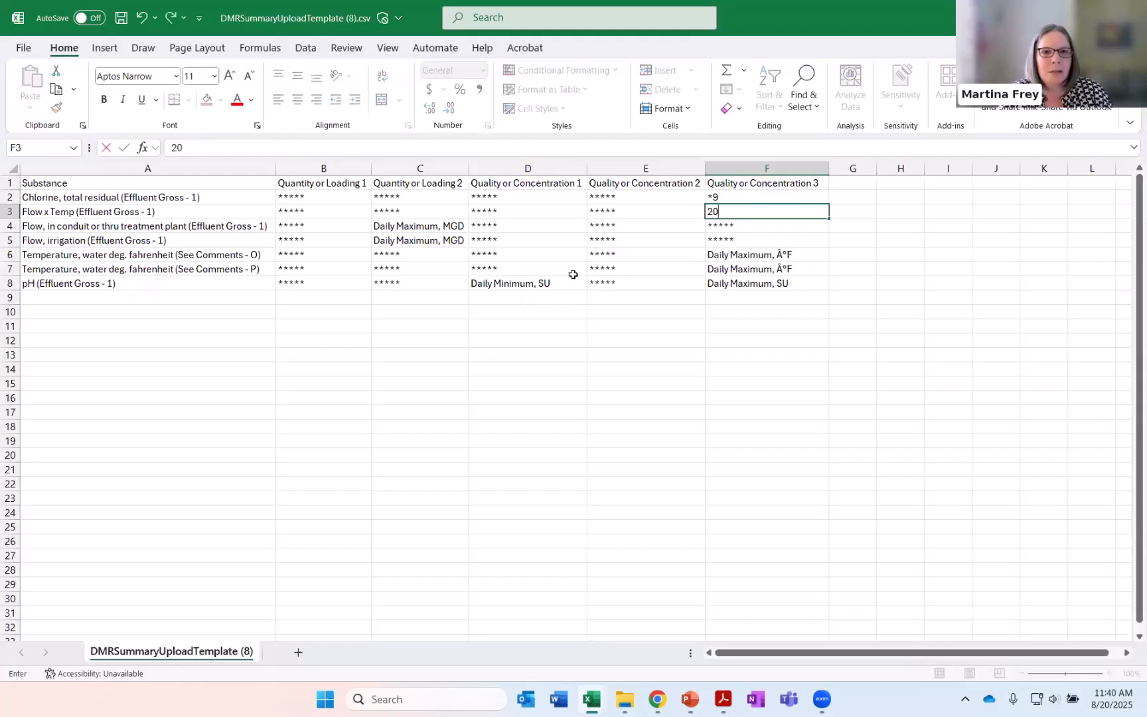
{"action": "key", "text": "Return"}
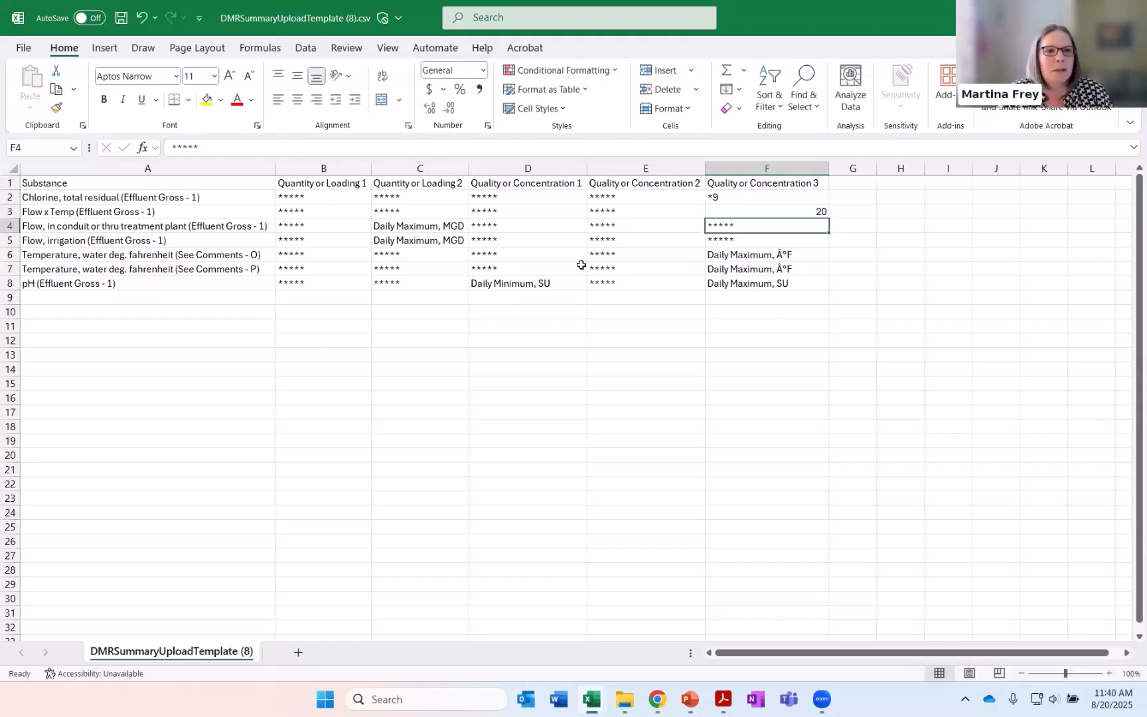
Enter 0.1 as the daily maximum for both the treatment plant flow and the irrigation flow rows
{"action": "left_click", "coordinate": [438, 230]}
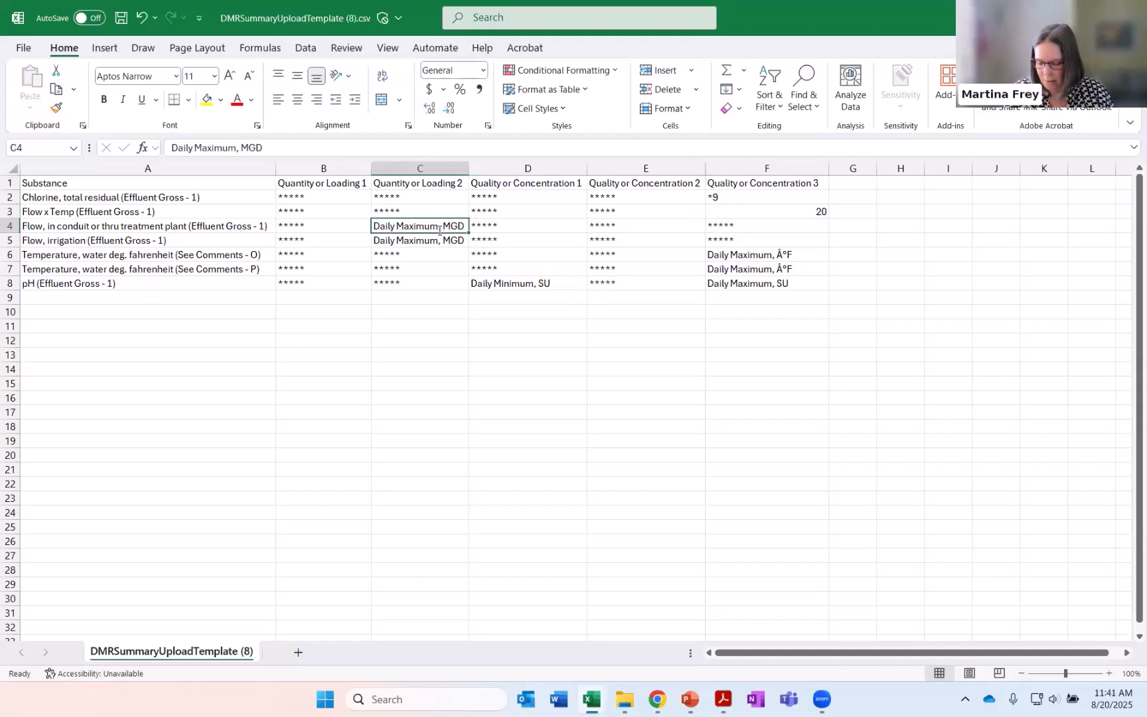
{"action": "type", "text": "0.1"}
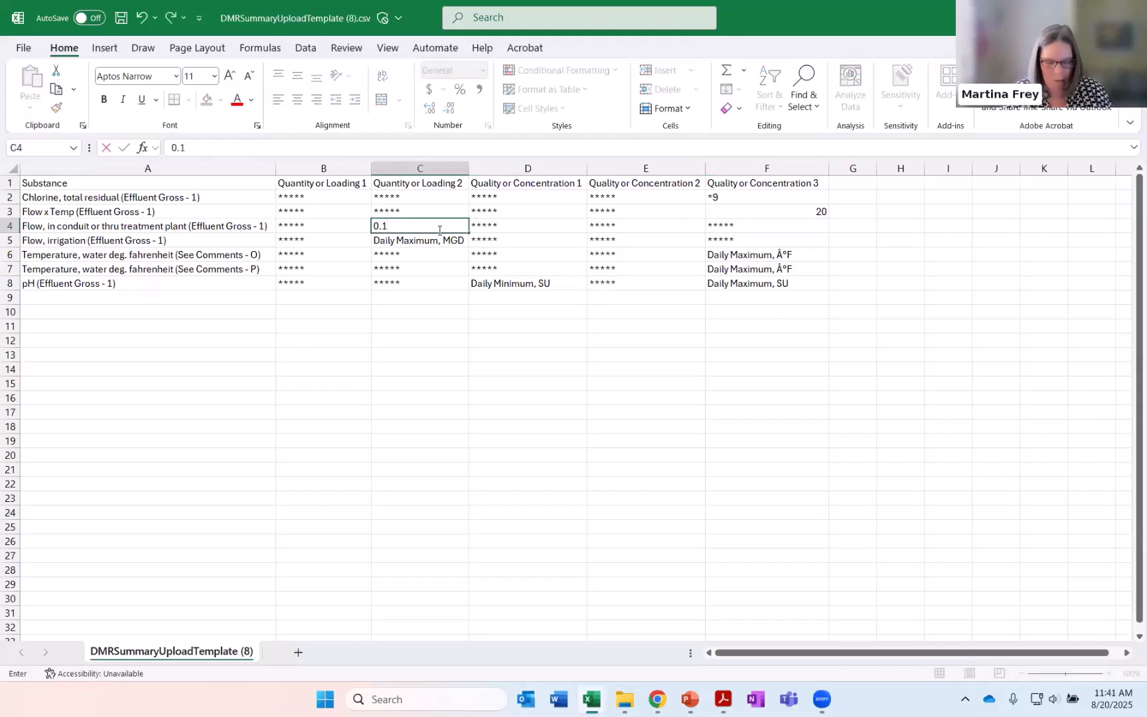
{"action": "key", "text": "Return"}
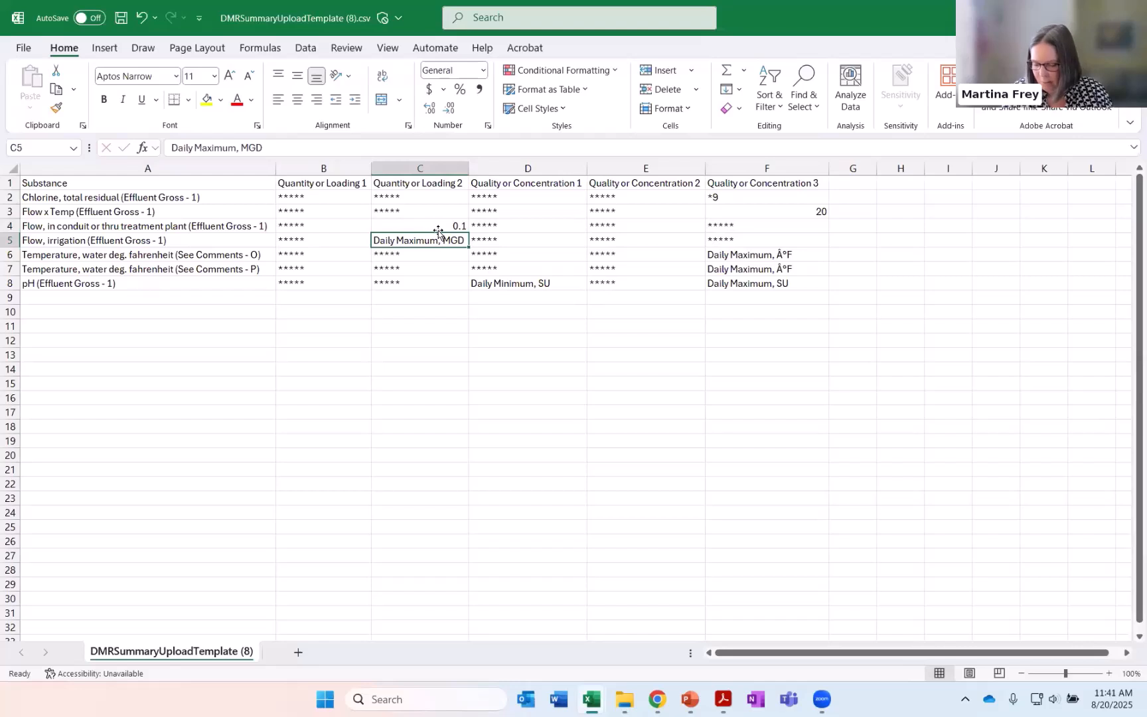
{"action": "type", "text": "0.1"}
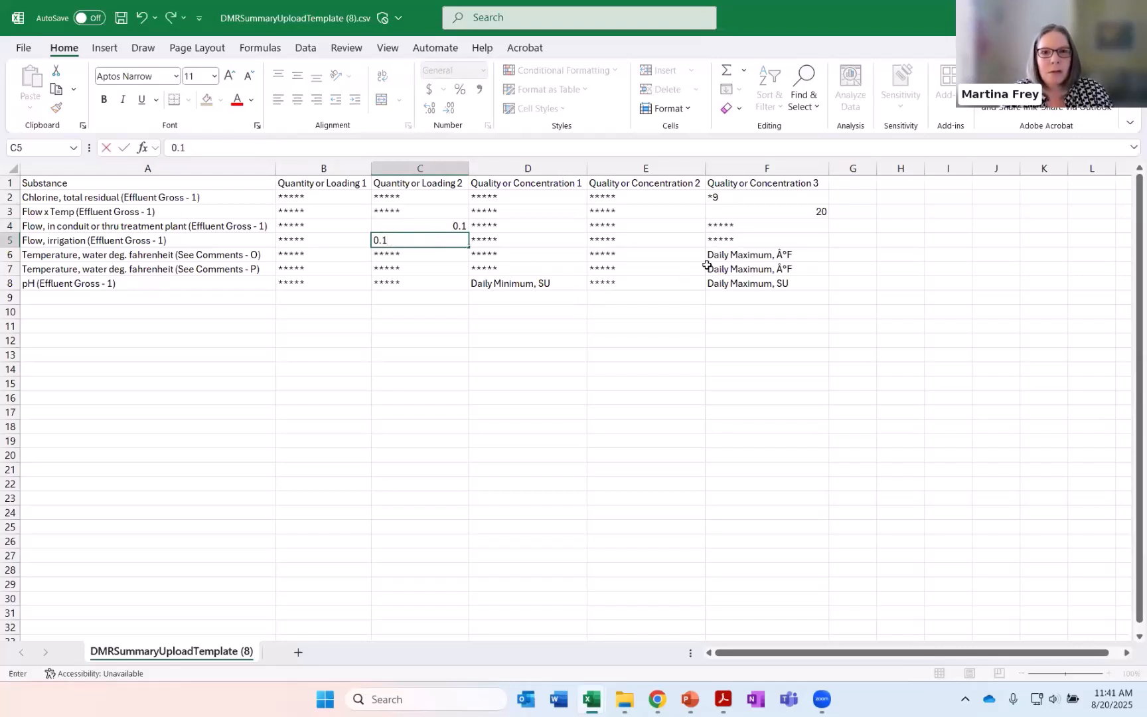
Enter *9 as the daily maximum for temperature See Comments - O and 75 for temperature See Comments - P
{"action": "left_click", "coordinate": [731, 254]}
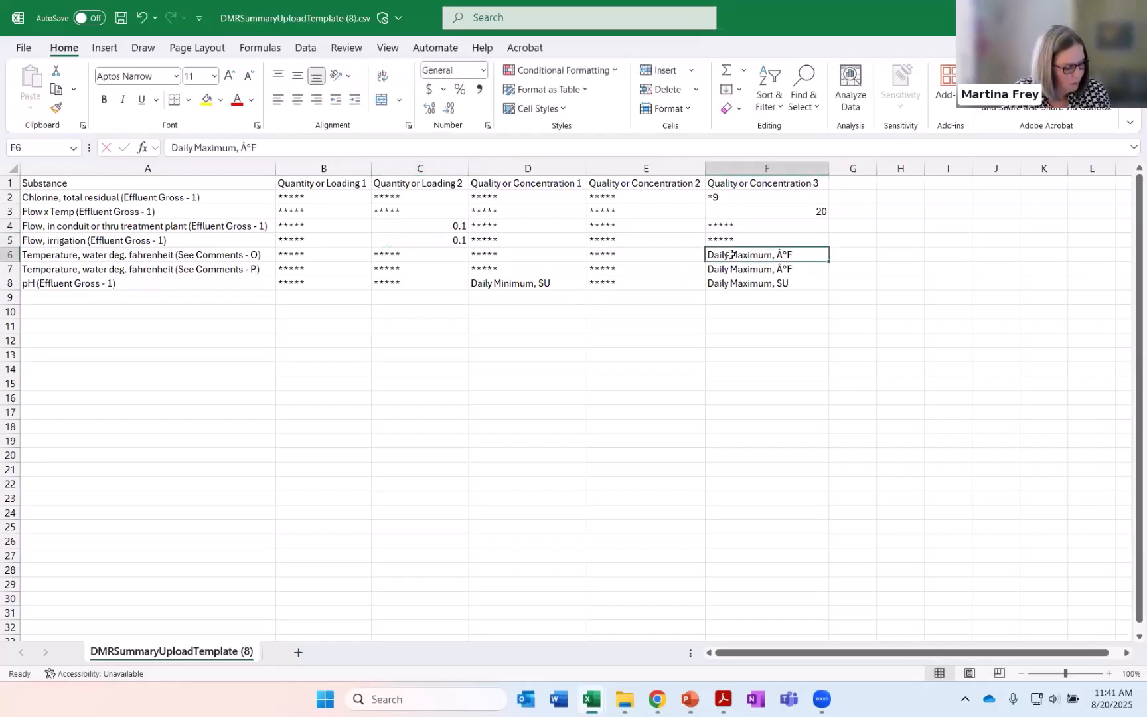
{"action": "left_click", "coordinate": [250, 255]}
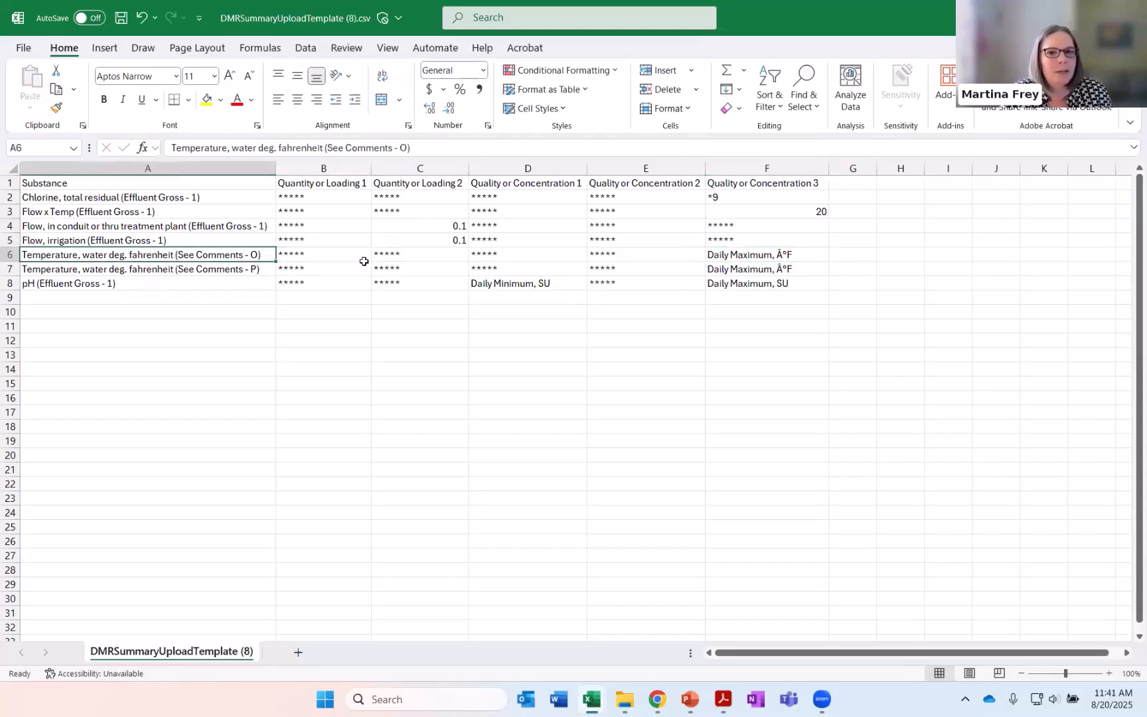
{"action": "left_click", "coordinate": [764, 255]}
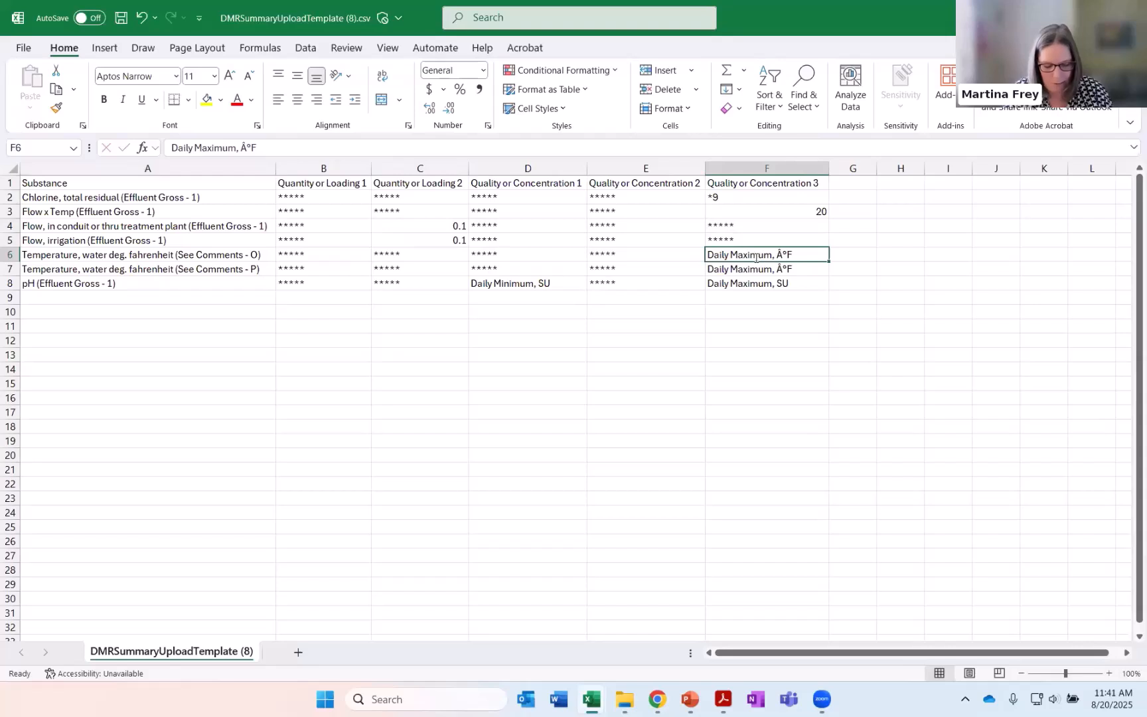
{"action": "type", "text": "*9"}
{"action": "key", "text": "Return"}
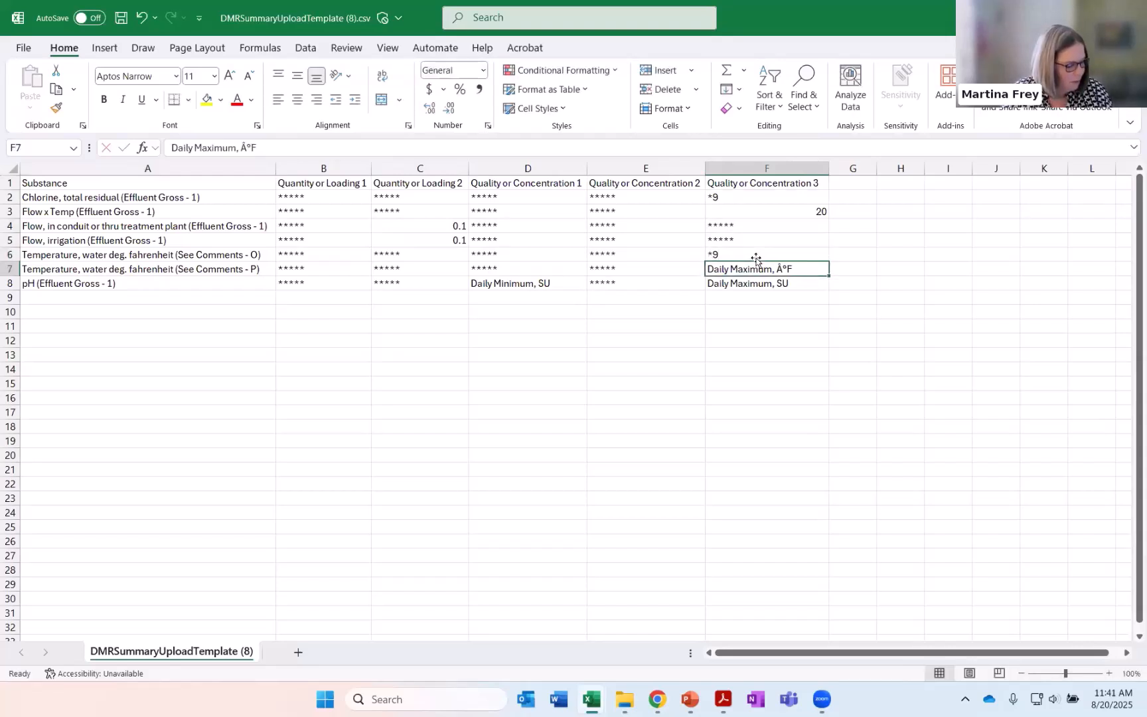
{"action": "type", "text": "75"}
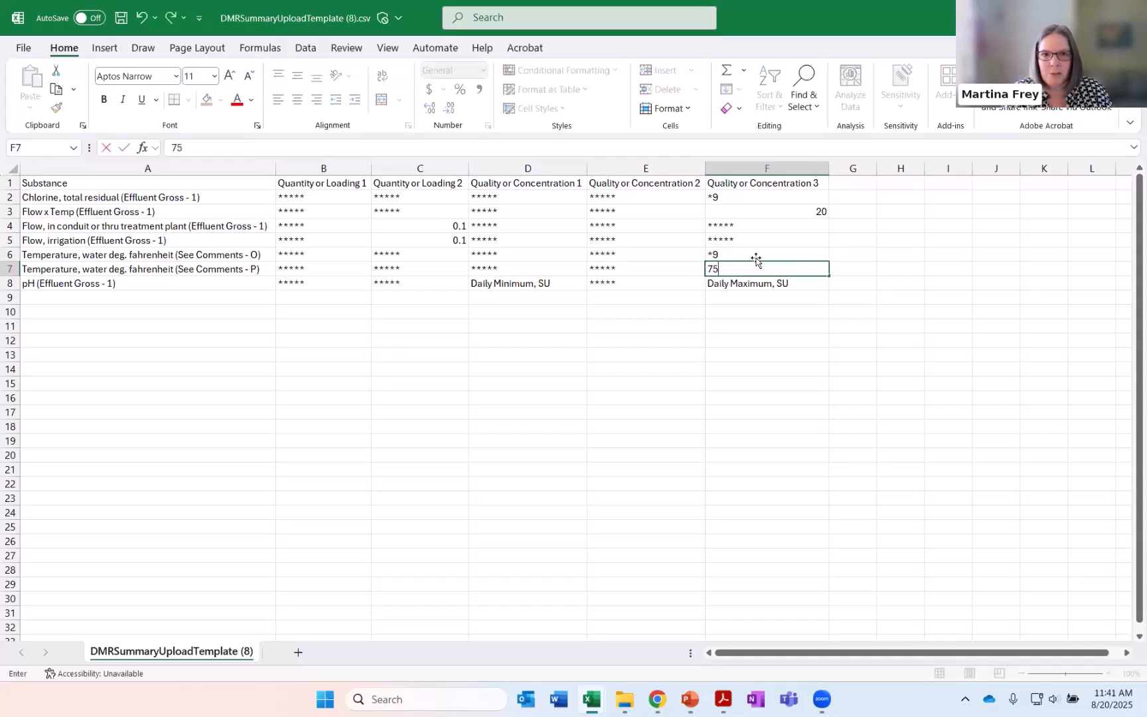
{"action": "left_click", "coordinate": [558, 293]}
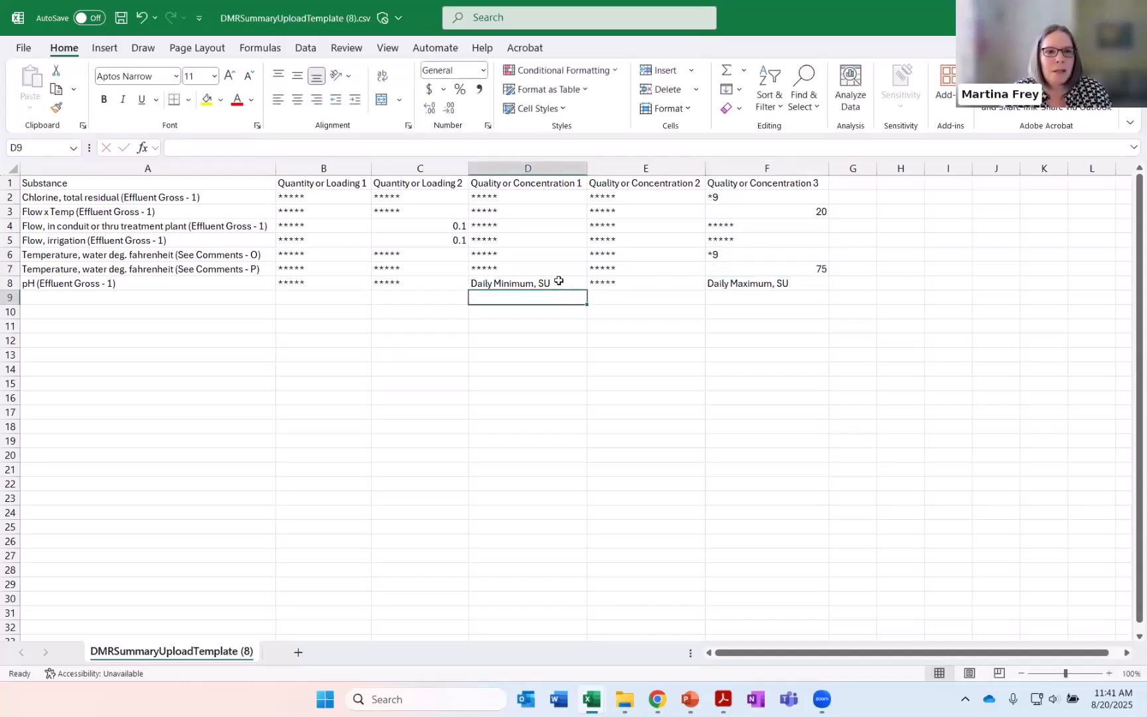
Enter 7.1 as the daily minimum and 8.2 as the daily maximum for pH
{"action": "left_click", "coordinate": [559, 281]}
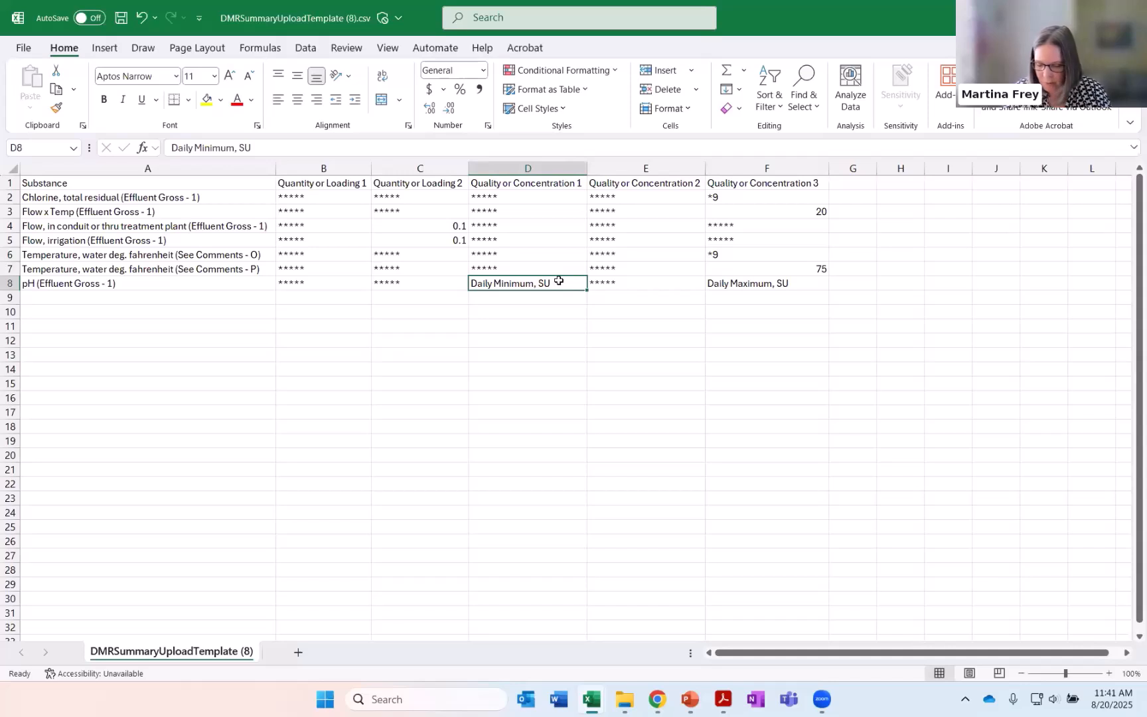
{"action": "type", "text": "7.1"}
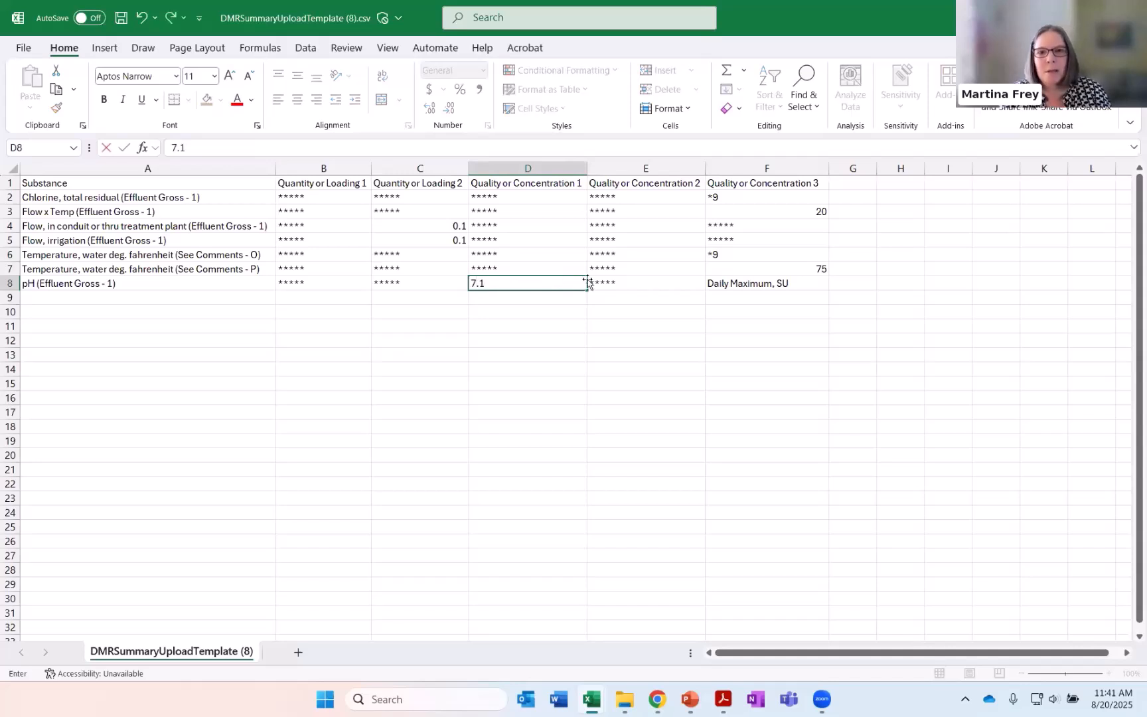
{"action": "left_click", "coordinate": [726, 284]}
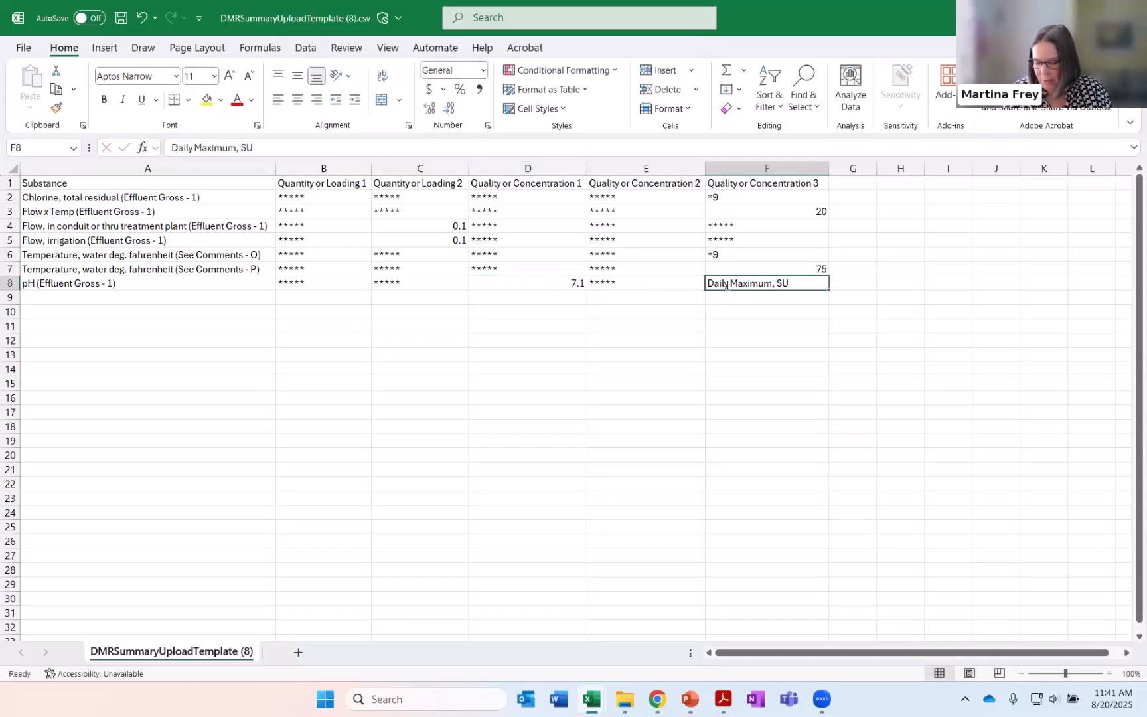
{"action": "type", "text": "8.2"}
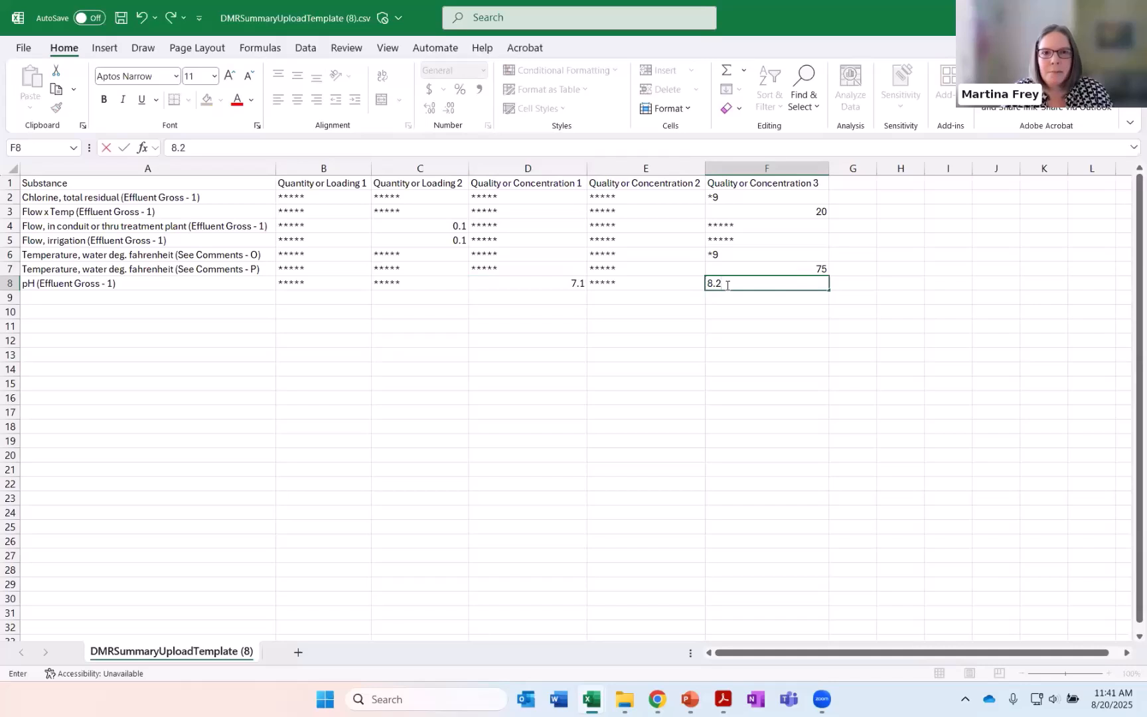
{"action": "left_click", "coordinate": [660, 309]}
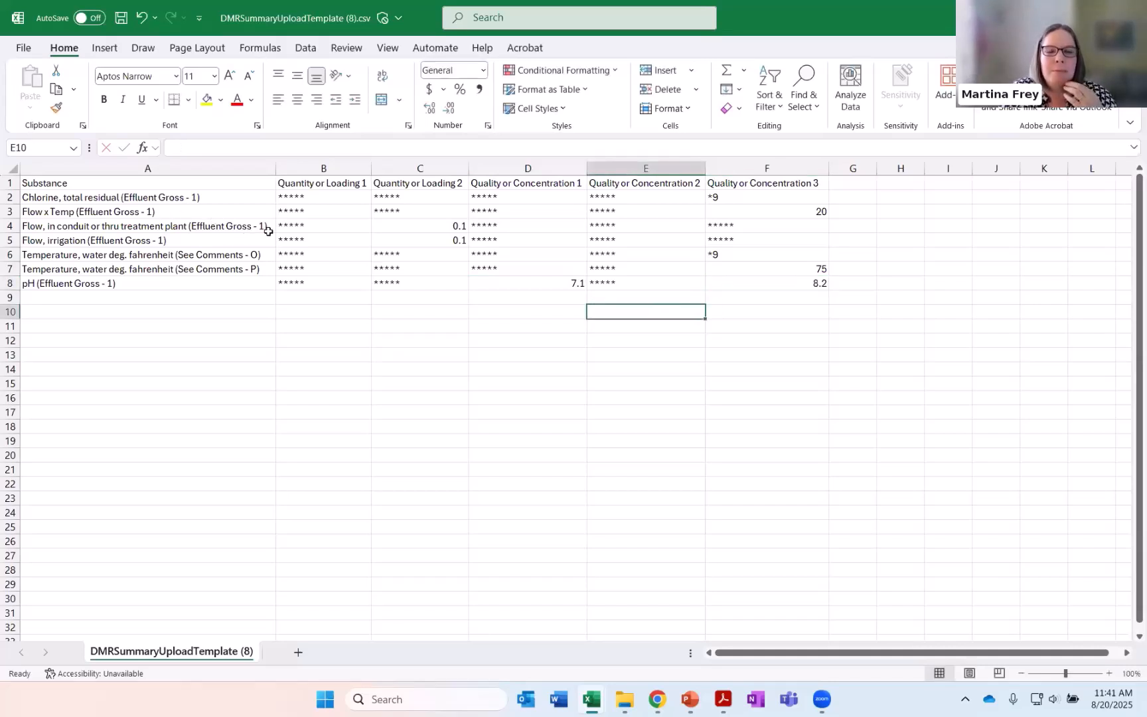
Copy the template's result cells B2:F8 and paste them into 001 E's copy-and-paste box on the 100-J DMR form in Chrome
{"action": "left_click_drag", "start_coordinate": [283, 196], "coordinate": [779, 278]}
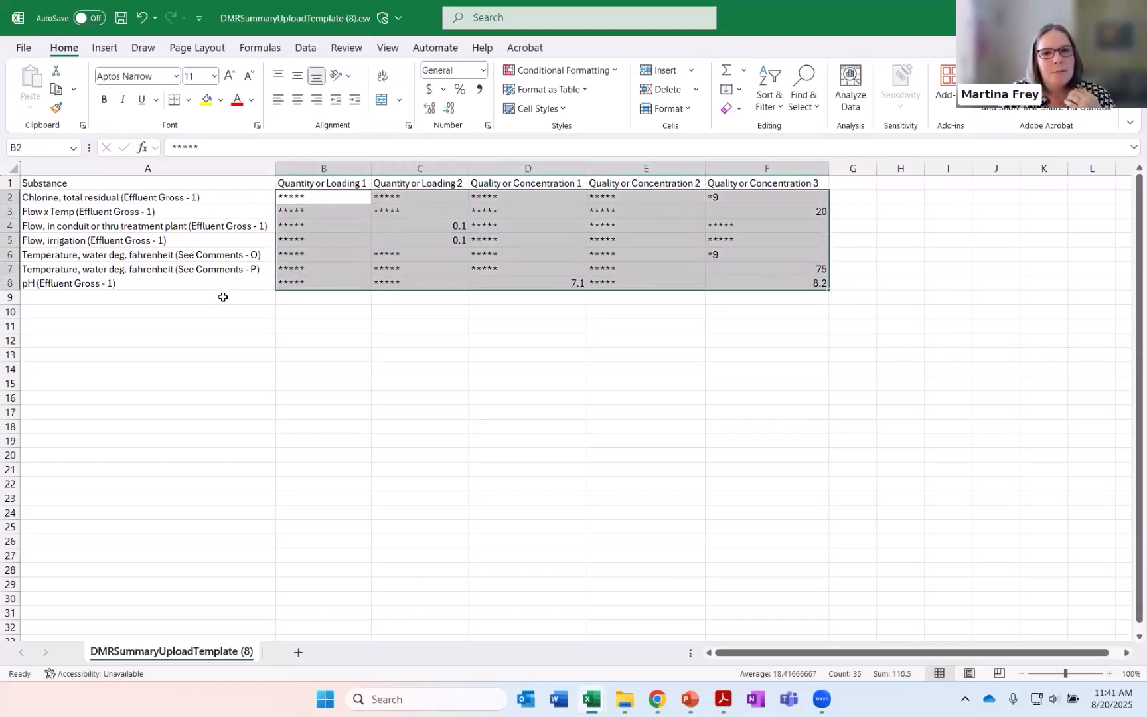
{"action": "key", "text": "ctrl+c"}
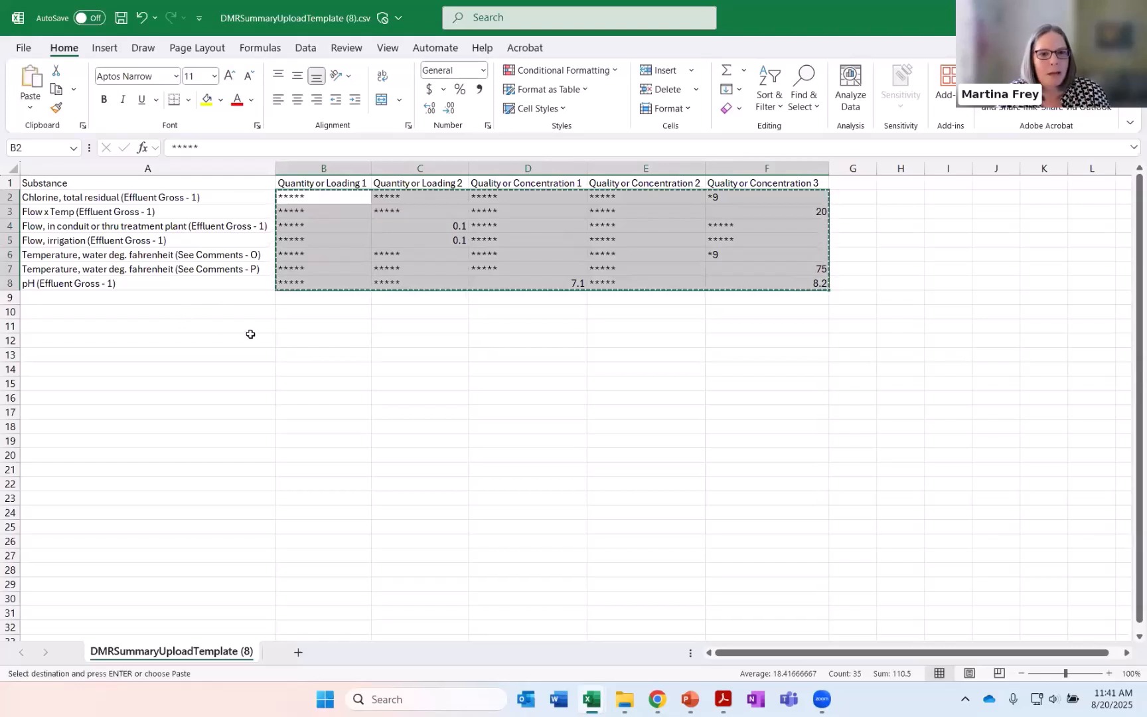
{"action": "key", "text": "alt+Tab"}
{"action": "key", "text": "alt+Tab"}
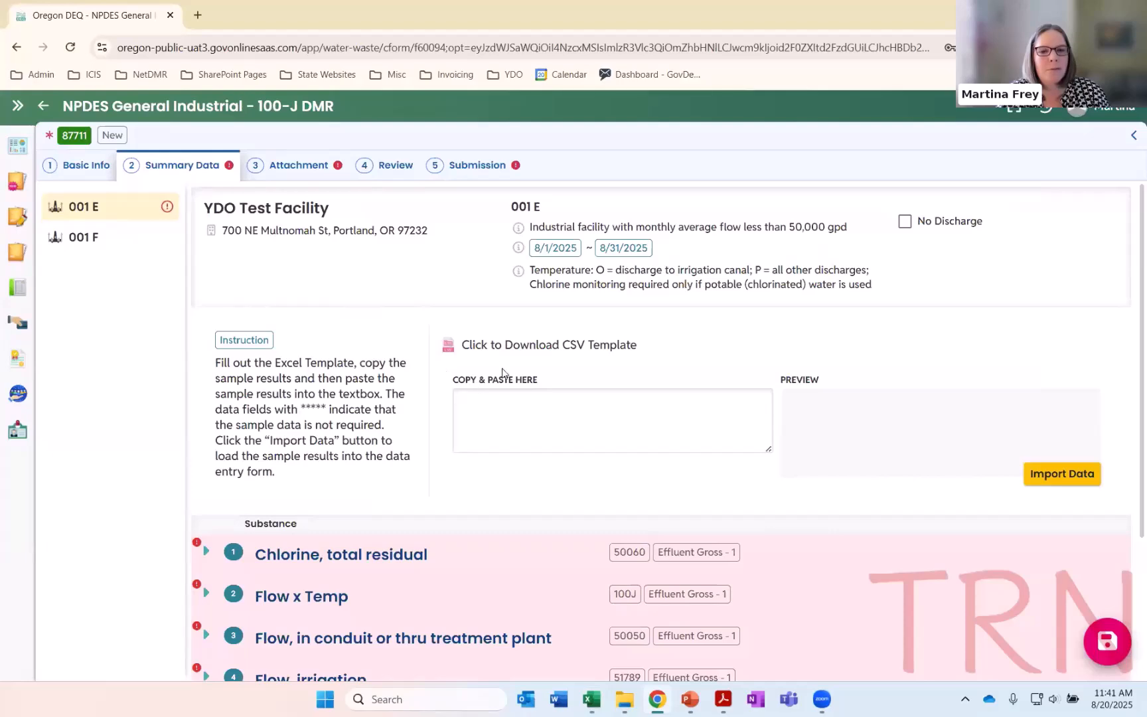
{"action": "left_click", "coordinate": [499, 403]}
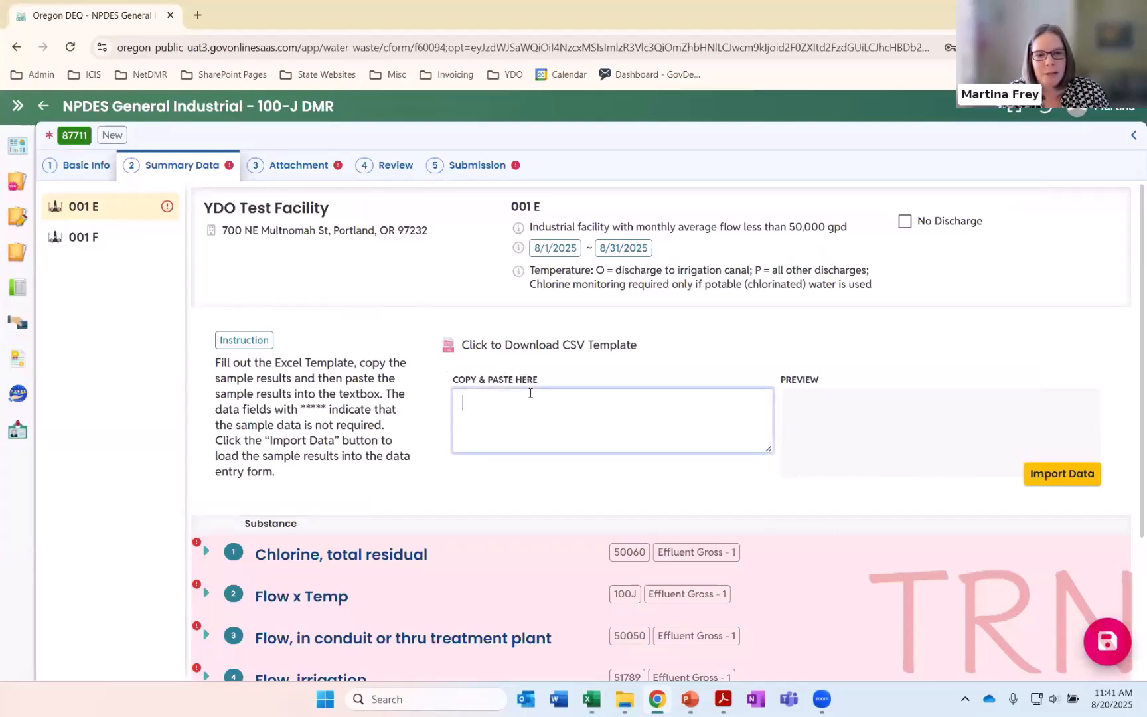
{"action": "key", "text": "ctrl+v"}
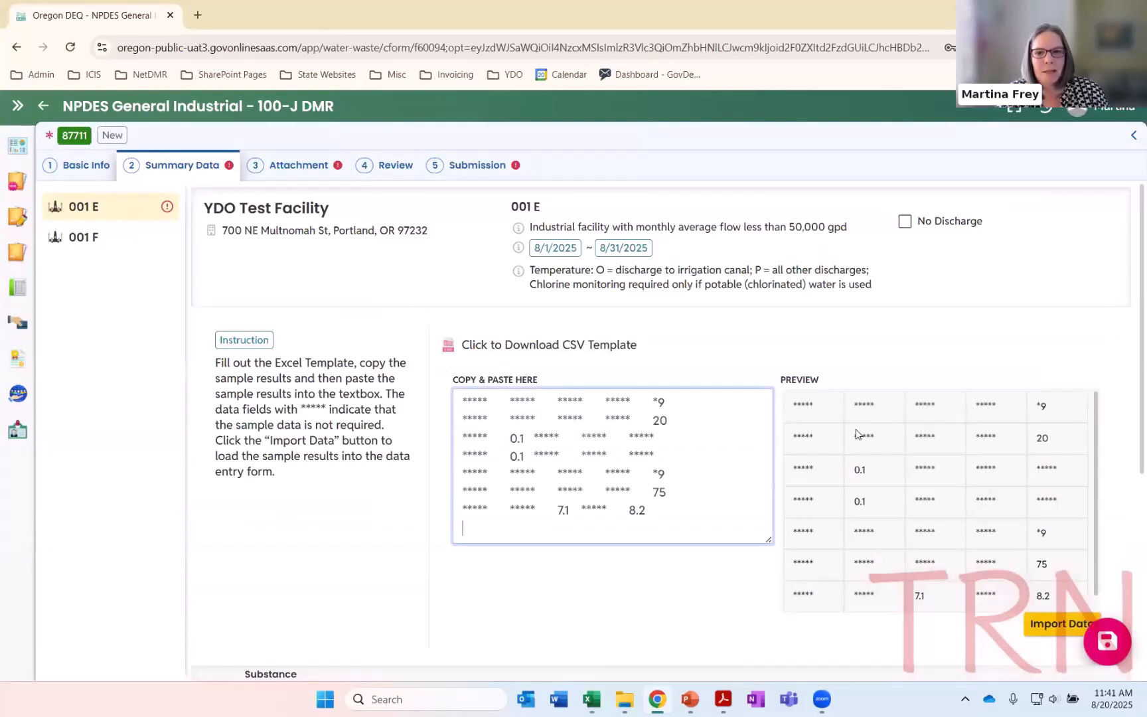
Import the pasted sample results into 001 E's data entry form
{"action": "scroll", "coordinate": [919, 483], "scroll_direction": "down", "scroll_amount": 1}
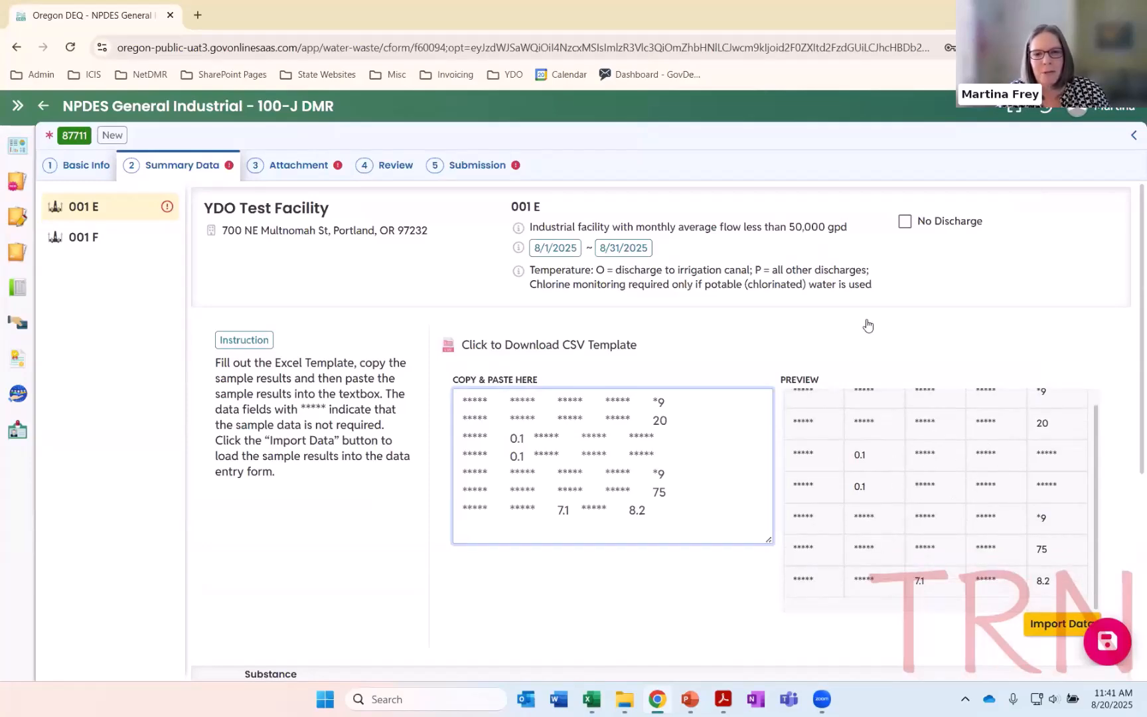
{"action": "scroll", "coordinate": [1059, 348], "scroll_direction": "down", "scroll_amount": 3}
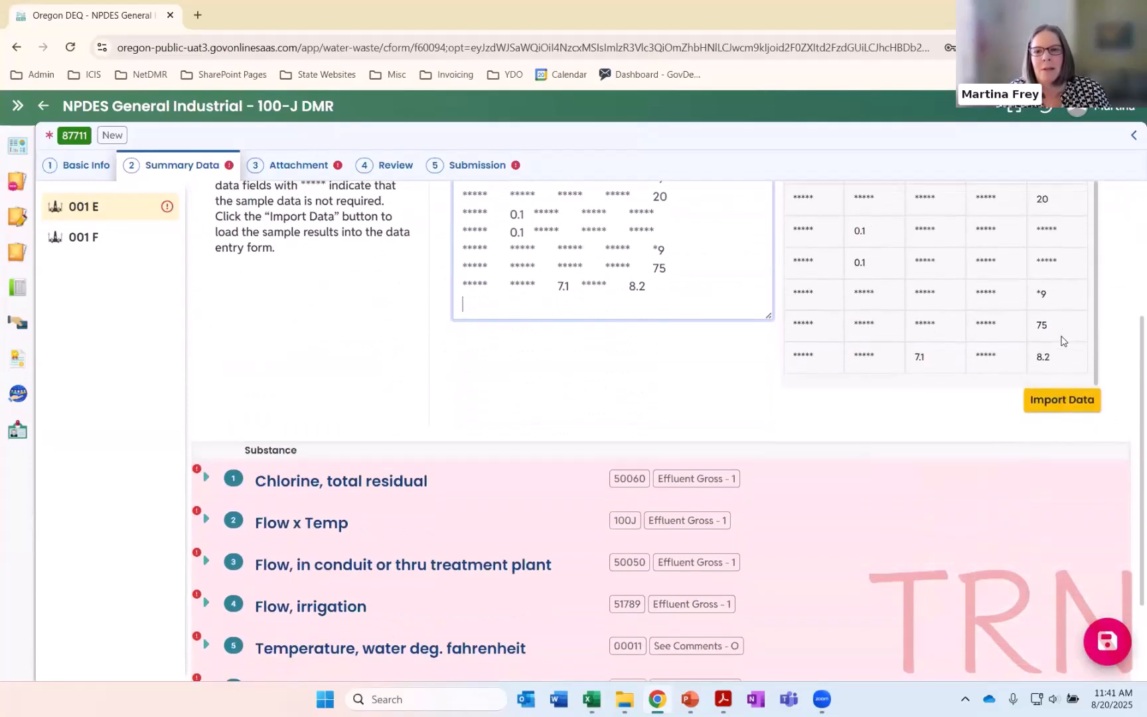
{"action": "left_click", "coordinate": [1059, 402]}
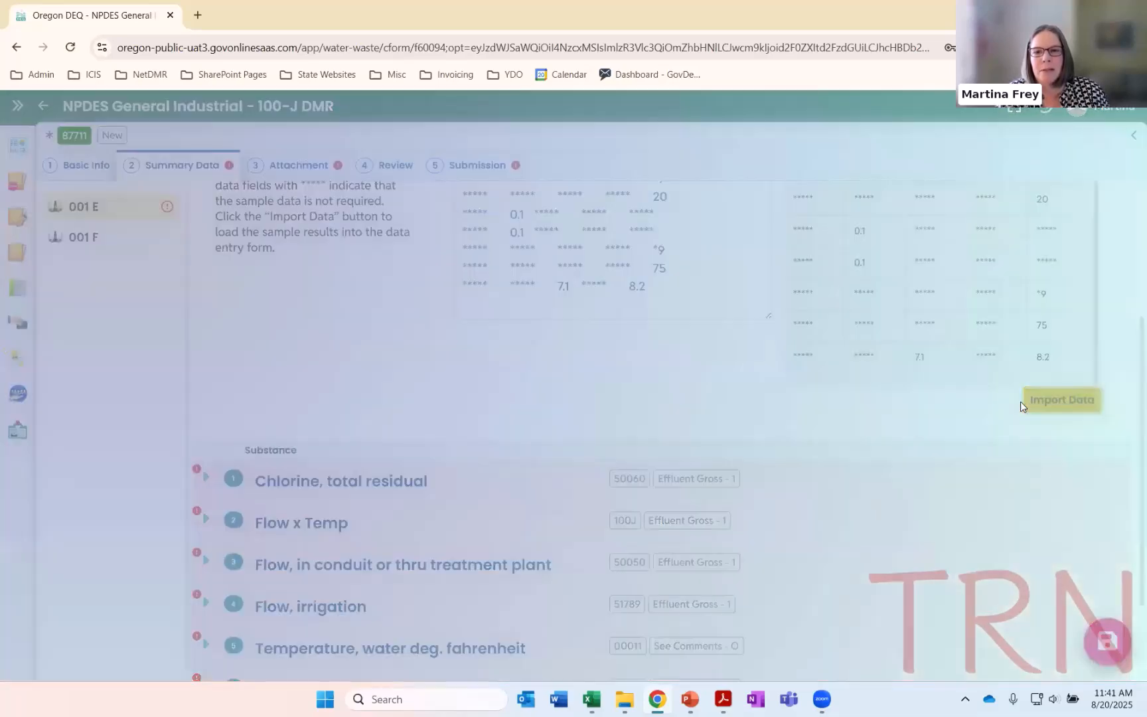
{"action": "left_click", "coordinate": [629, 187]}
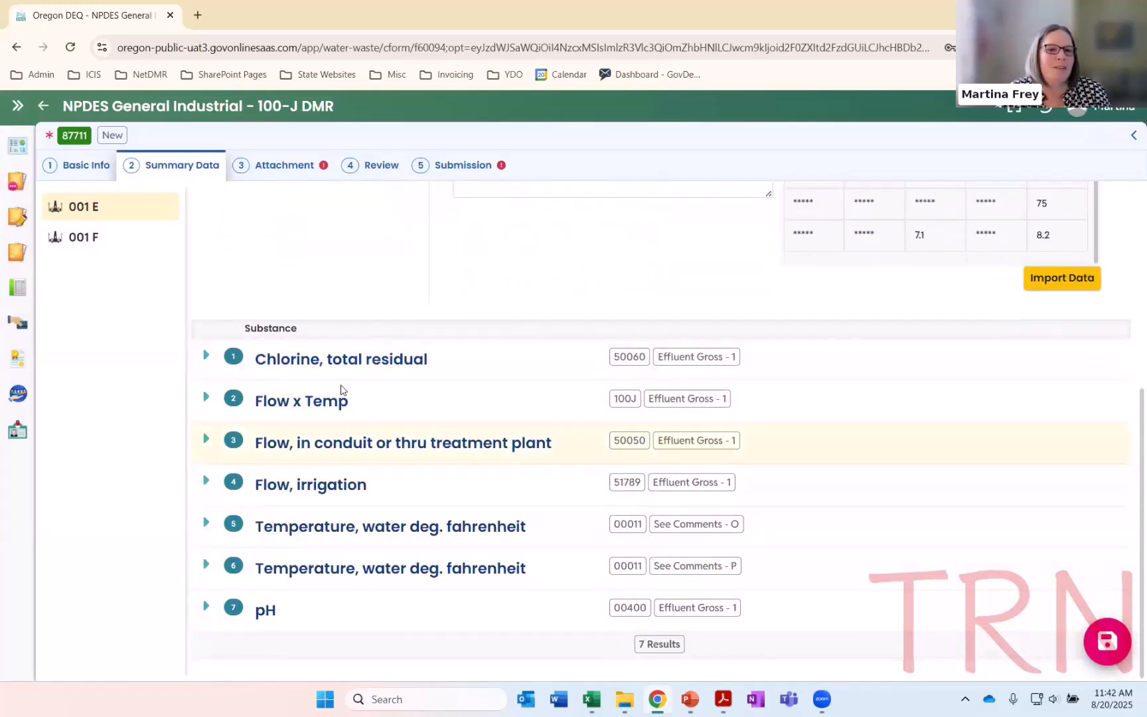
Examine the imported values and monitoring info for chlorine, Flow x Temp, treatment plant flow and irrigation flow
{"action": "left_click", "coordinate": [207, 359]}
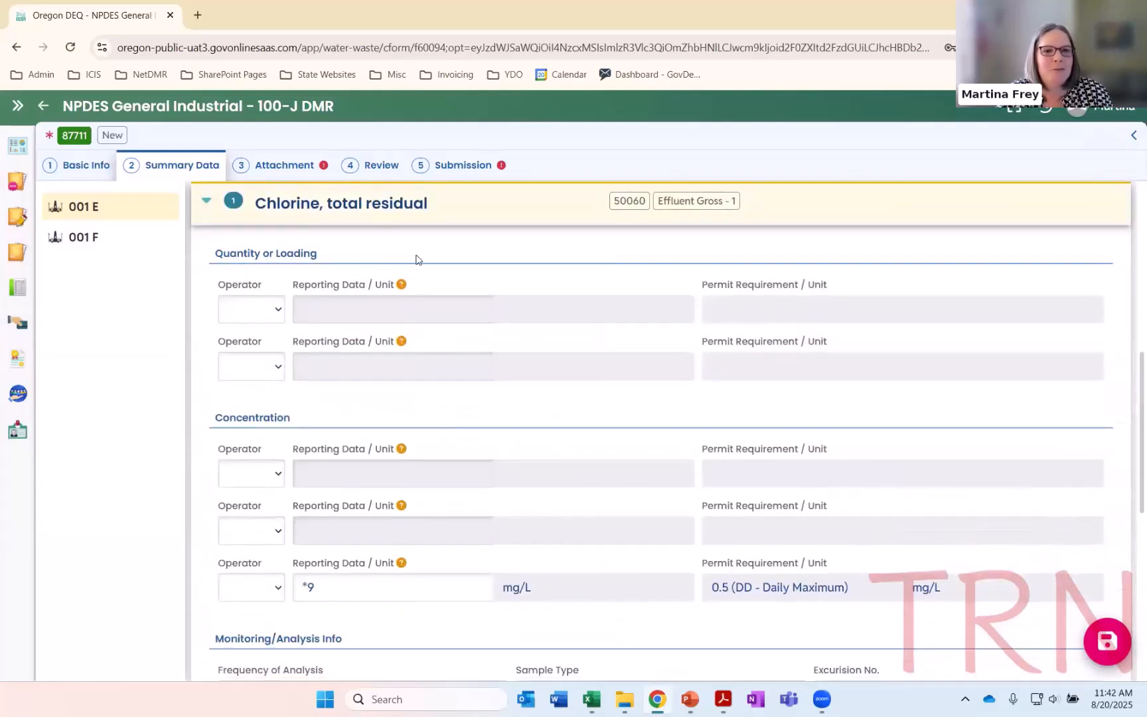
{"action": "scroll", "coordinate": [398, 465], "scroll_direction": "down", "scroll_amount": 1}
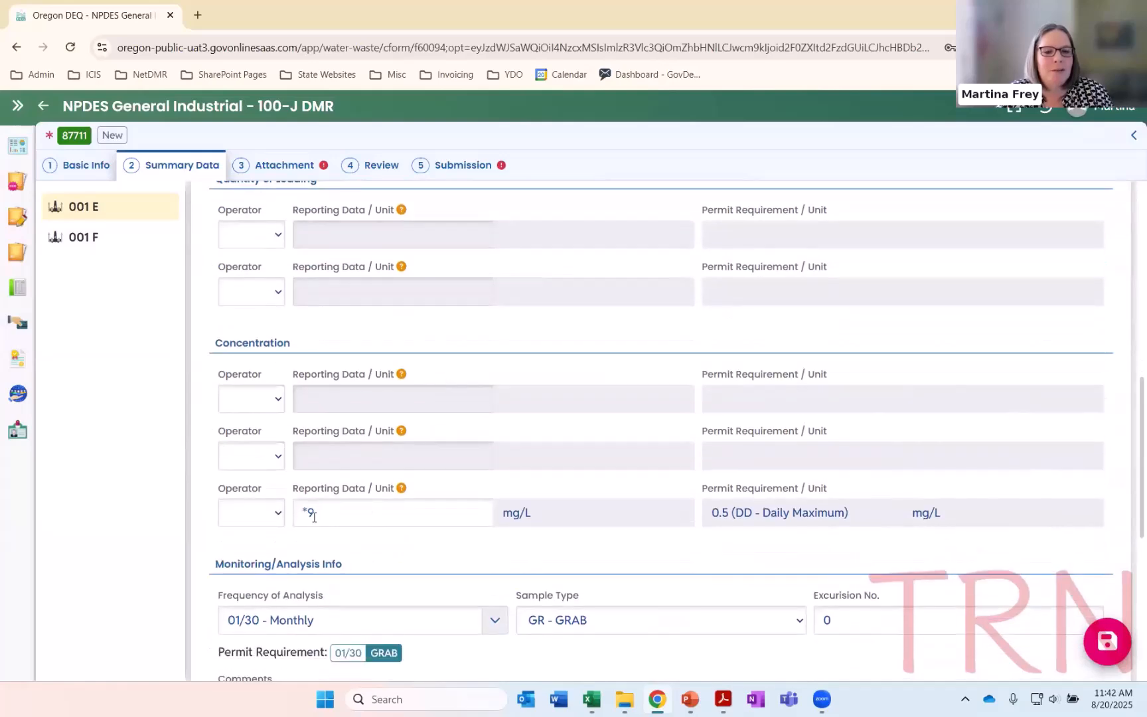
{"action": "scroll", "coordinate": [323, 510], "scroll_direction": "down", "scroll_amount": 5}
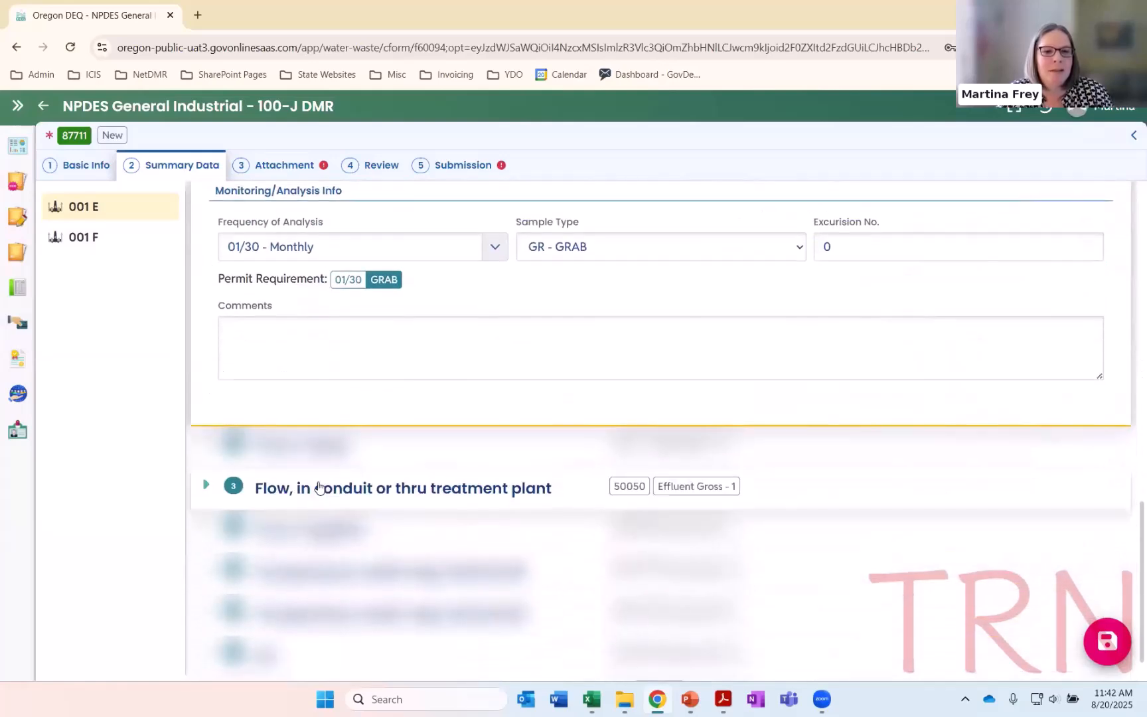
{"action": "left_click", "coordinate": [338, 447]}
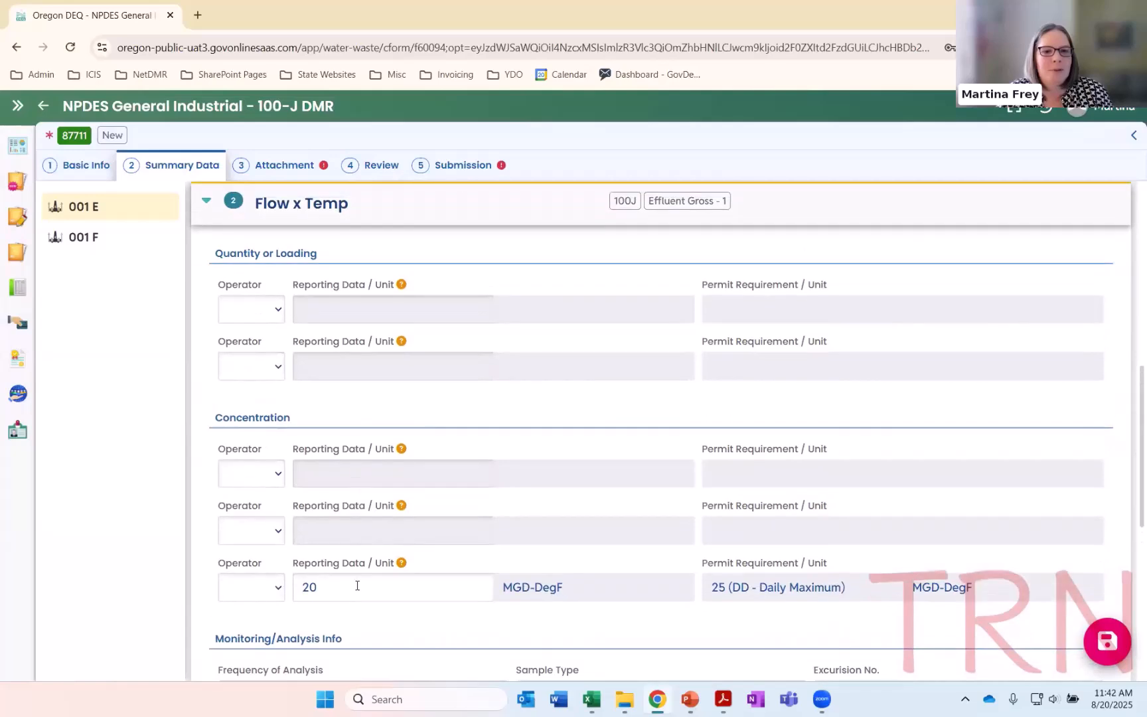
{"action": "scroll", "coordinate": [357, 587], "scroll_direction": "down", "scroll_amount": 5}
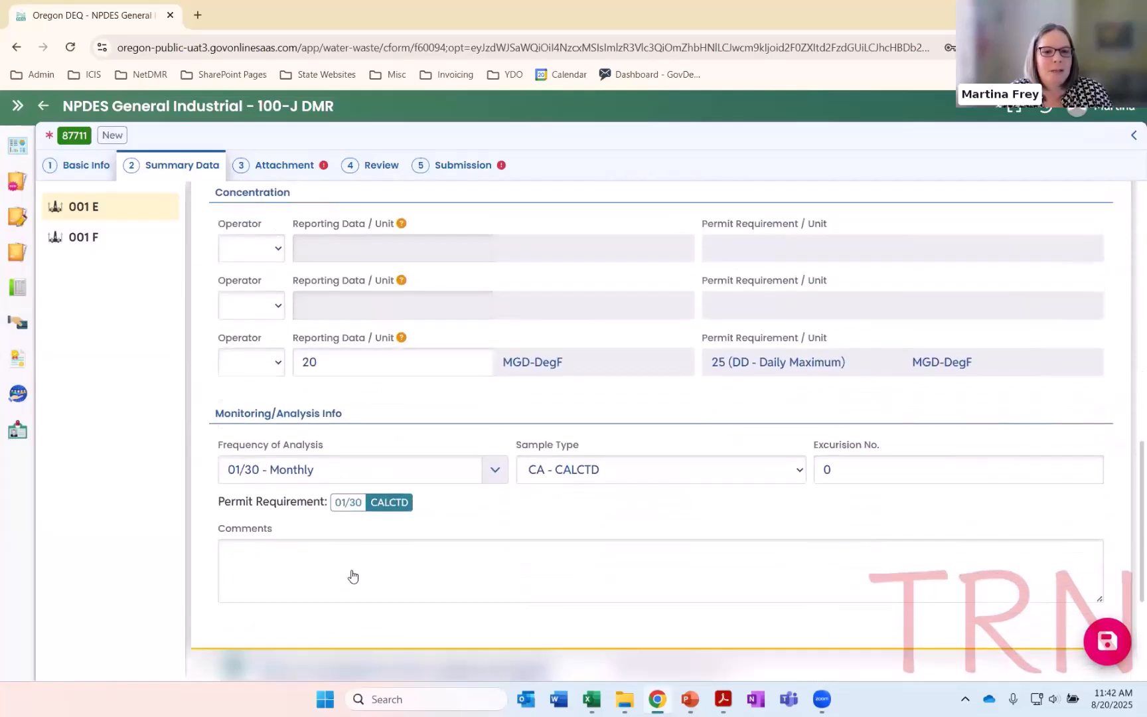
{"action": "left_click", "coordinate": [351, 513]}
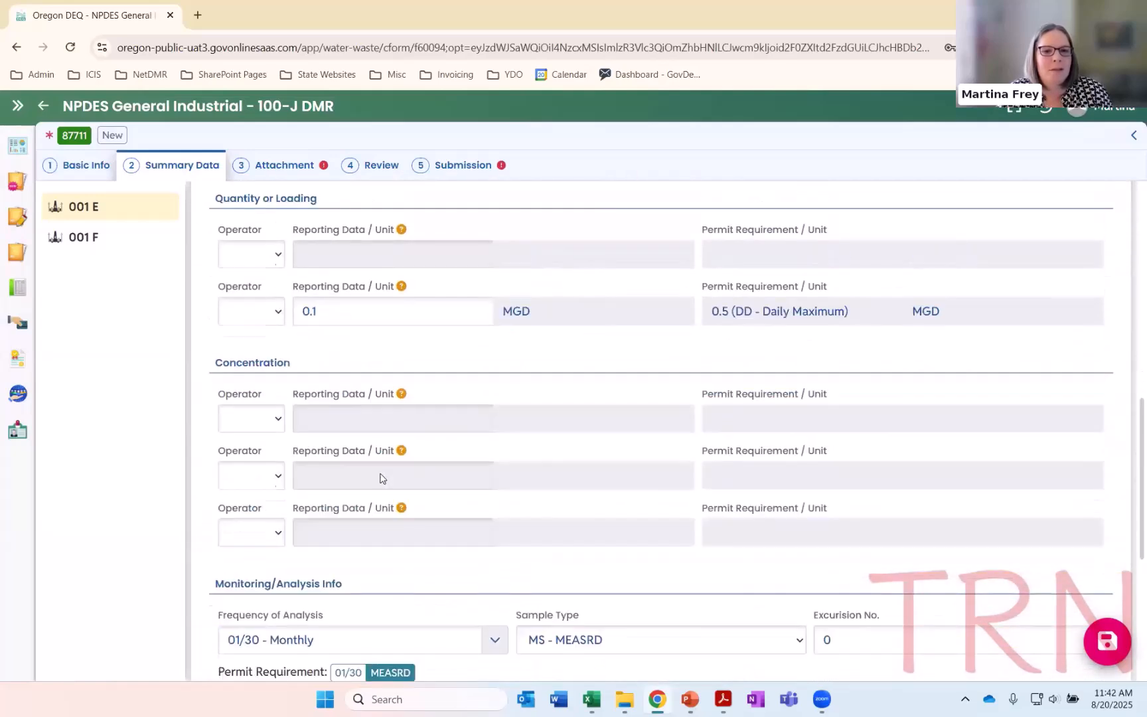
{"action": "left_click", "coordinate": [325, 365]}
{"action": "left_click", "coordinate": [206, 200]}
{"action": "left_click", "coordinate": [234, 479]}
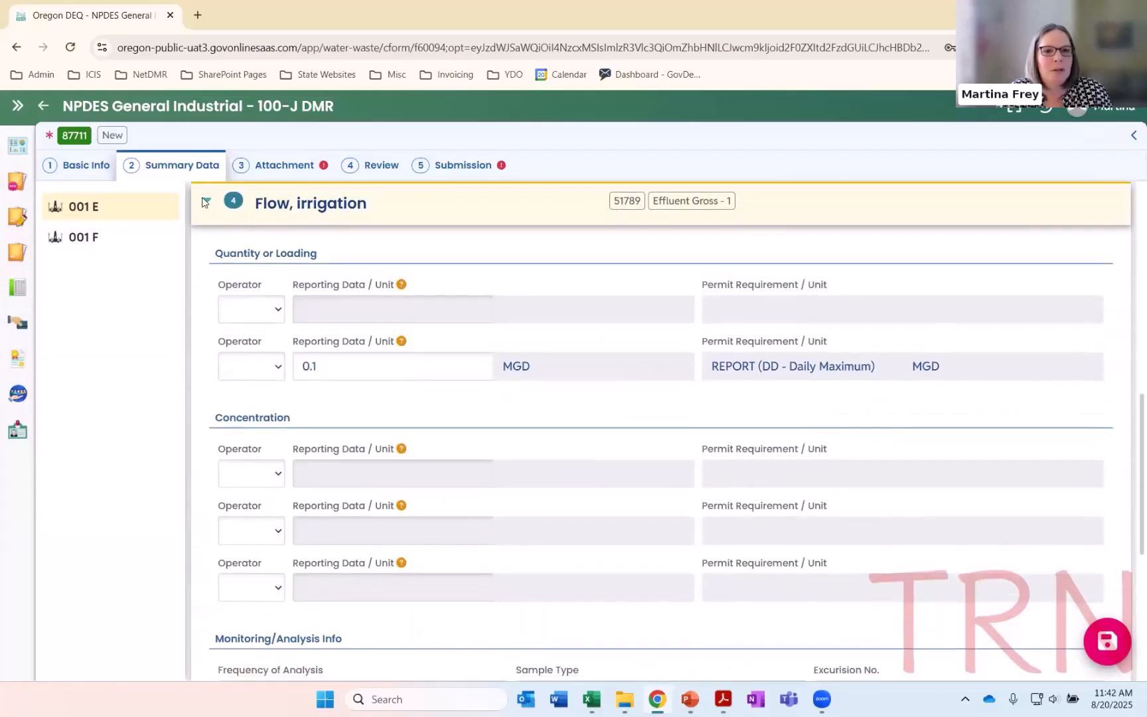
Examine 001 E's imported values for both water temperature entries and pH, collapsing each reviewed parameter section
{"action": "left_click", "coordinate": [206, 201]}
{"action": "left_click", "coordinate": [275, 531]}
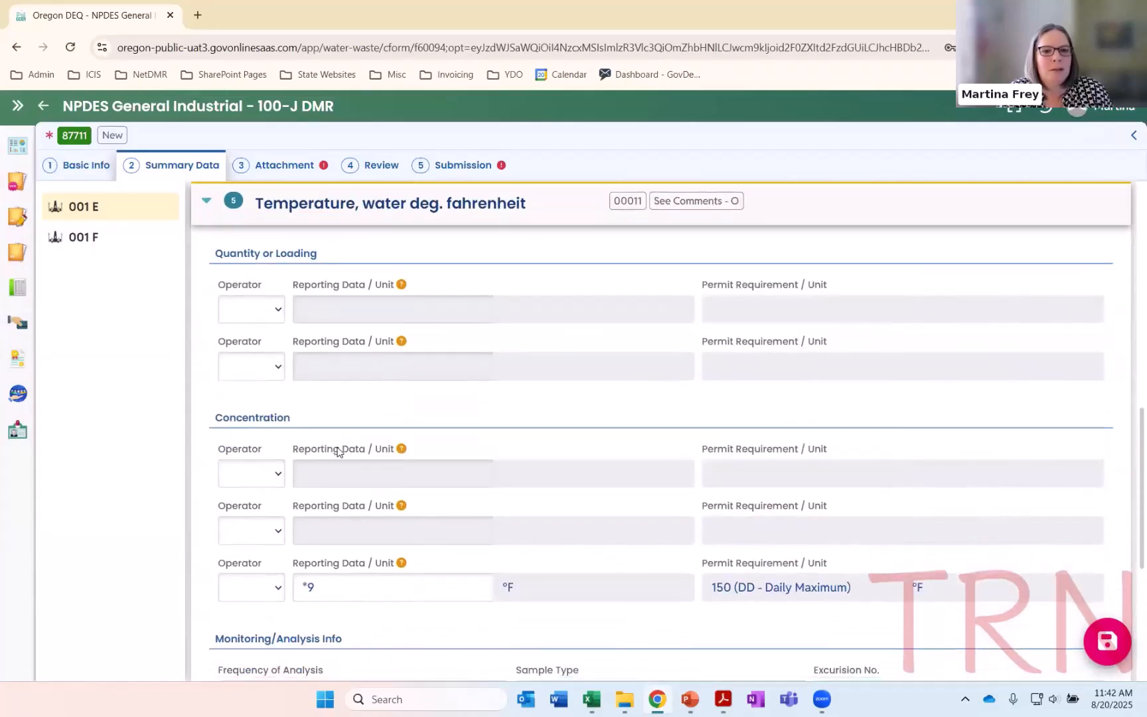
{"action": "scroll", "coordinate": [339, 449], "scroll_direction": "down", "scroll_amount": 2}
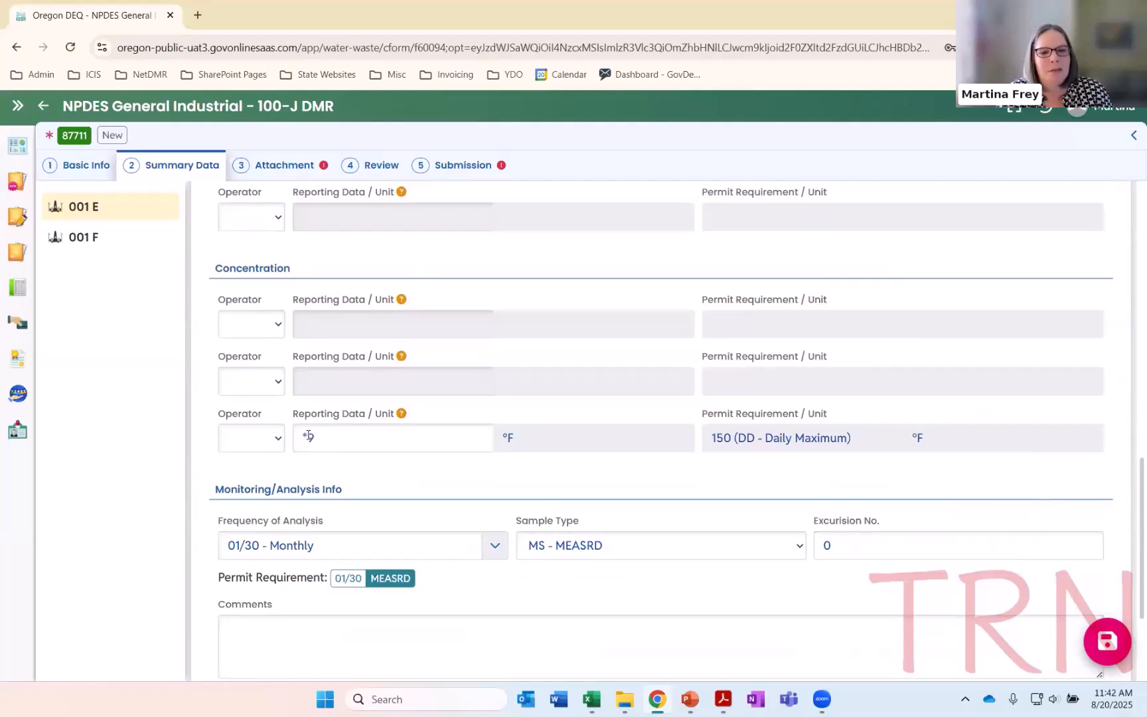
{"action": "scroll", "coordinate": [285, 439], "scroll_direction": "down", "scroll_amount": 3}
{"action": "left_click", "coordinate": [296, 564]}
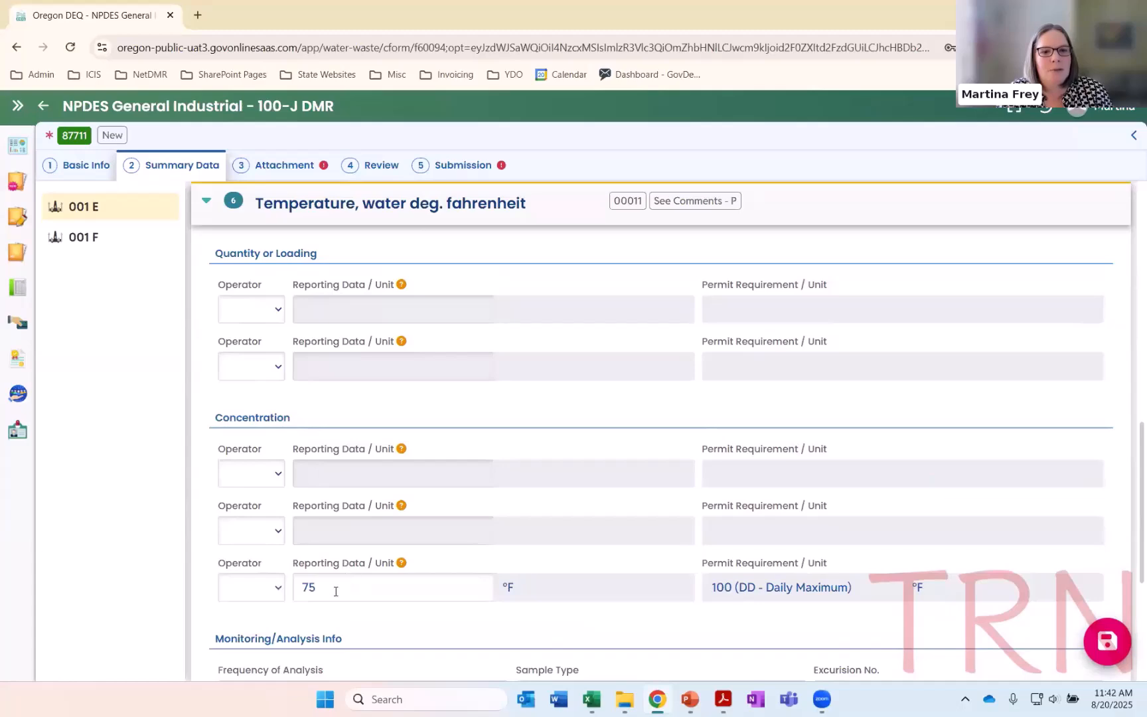
{"action": "left_click", "coordinate": [206, 200]}
{"action": "left_click", "coordinate": [206, 607]}
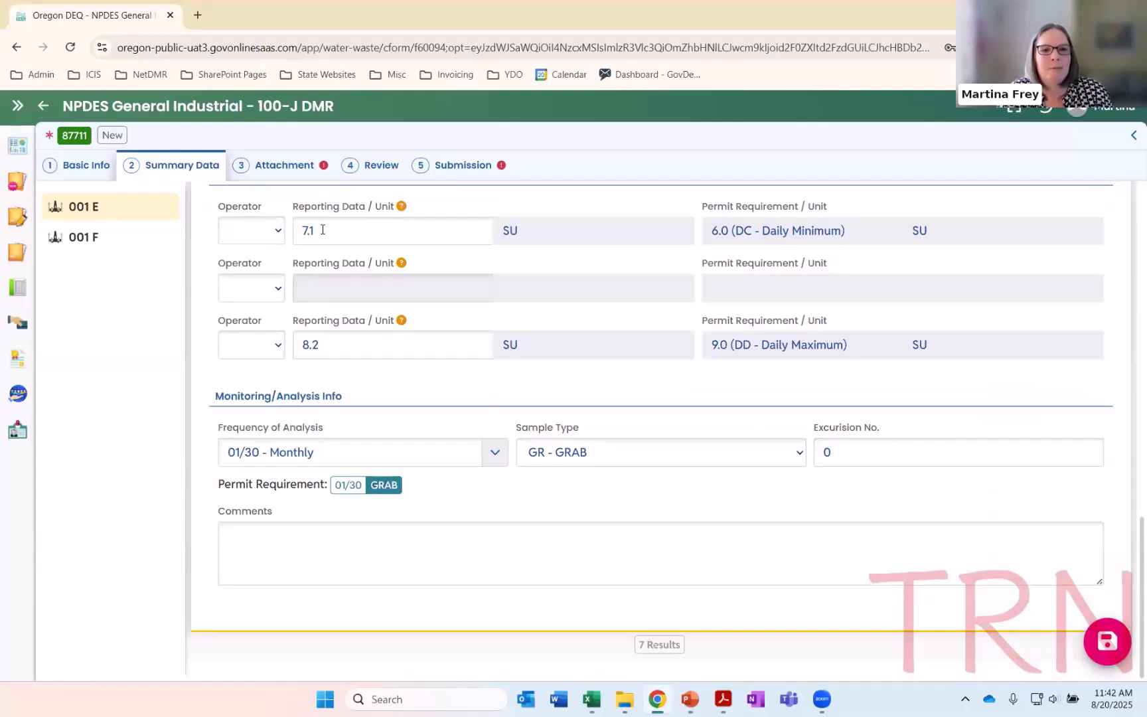
{"action": "scroll", "coordinate": [328, 352], "scroll_direction": "up", "scroll_amount": 6}
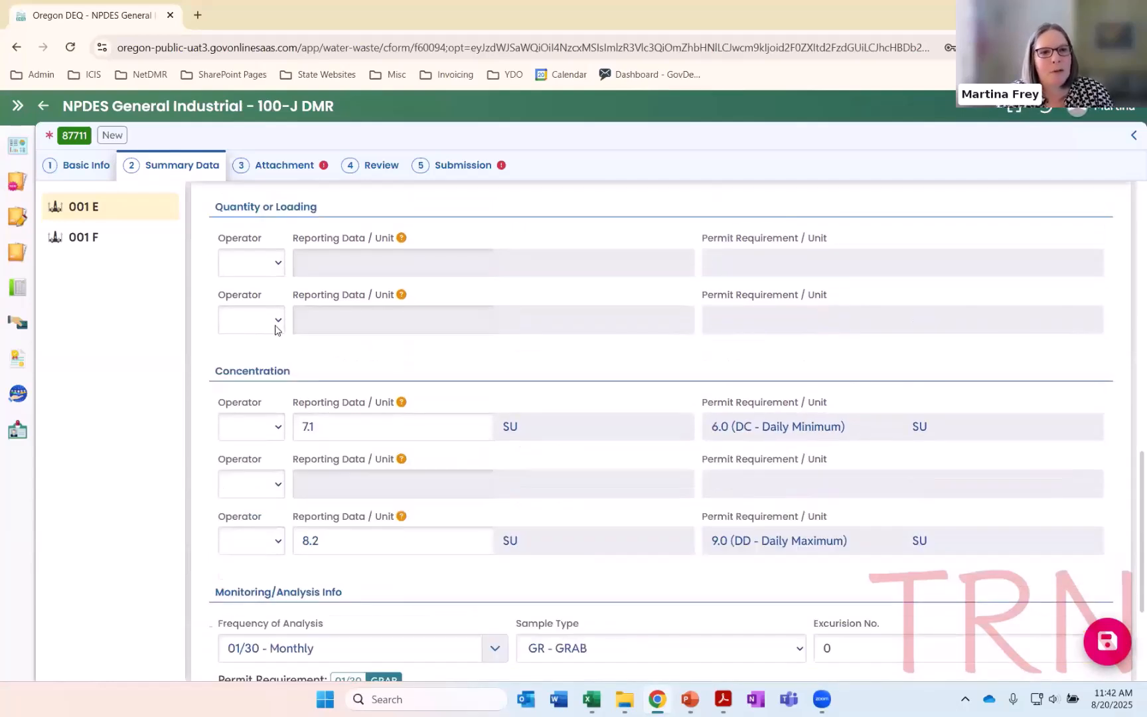
{"action": "left_click", "coordinate": [206, 337]}
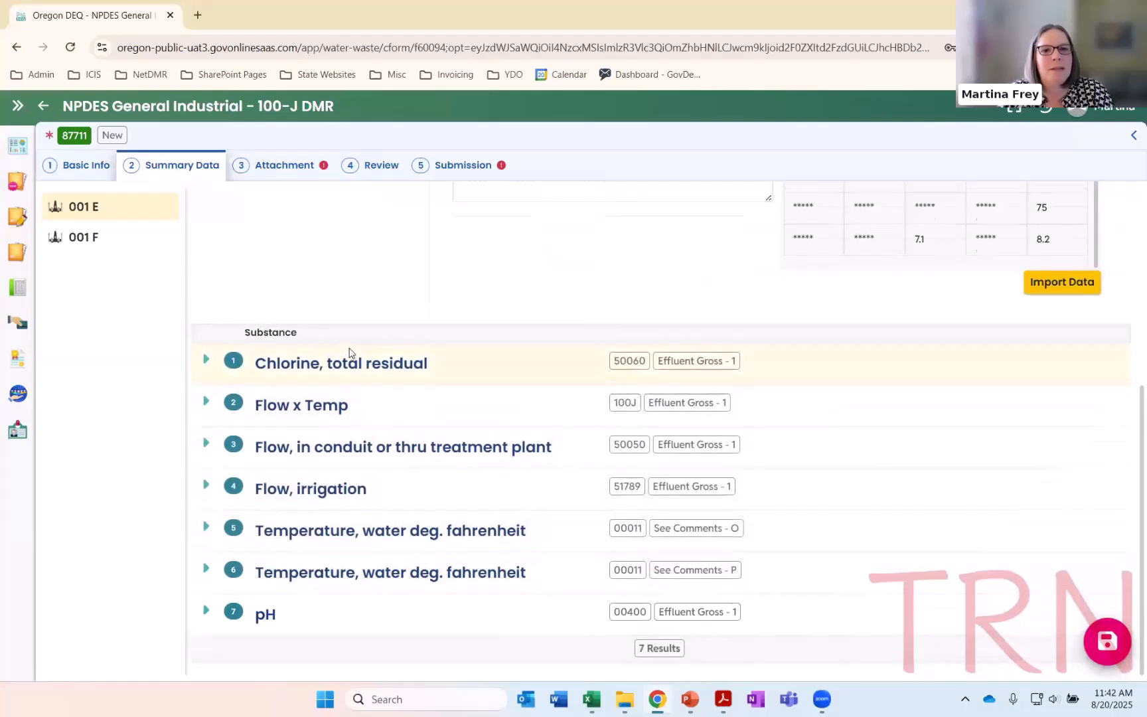
{"action": "scroll", "coordinate": [435, 332], "scroll_direction": "up", "scroll_amount": 3}
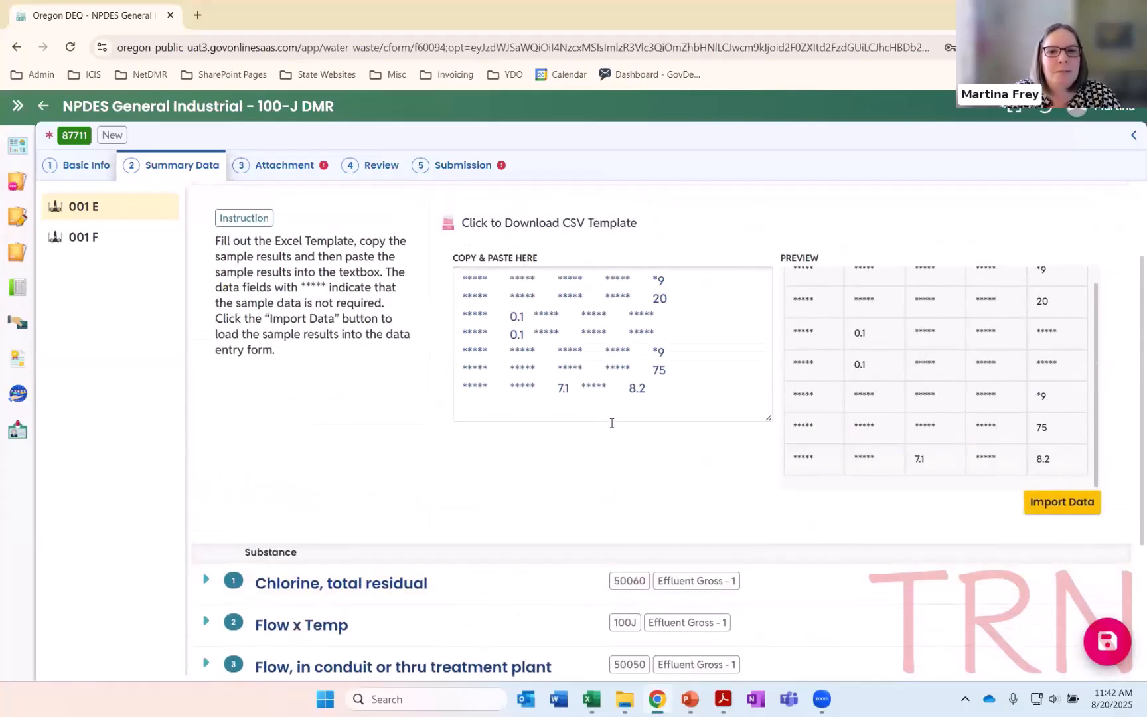
{"action": "scroll", "coordinate": [611, 423], "scroll_direction": "up", "scroll_amount": 2}
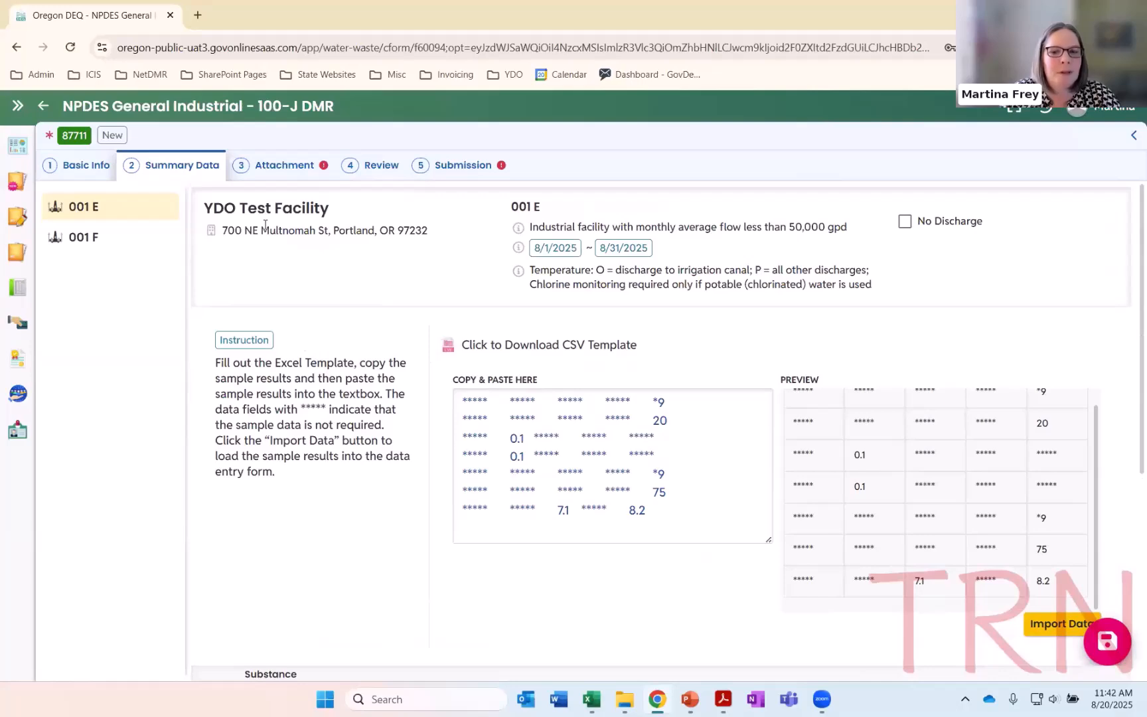
Check the DMR's required attachment types and upload YDO Test Site Spreadsheet Demo.xlsx as an attachment
{"action": "left_click", "coordinate": [267, 167]}
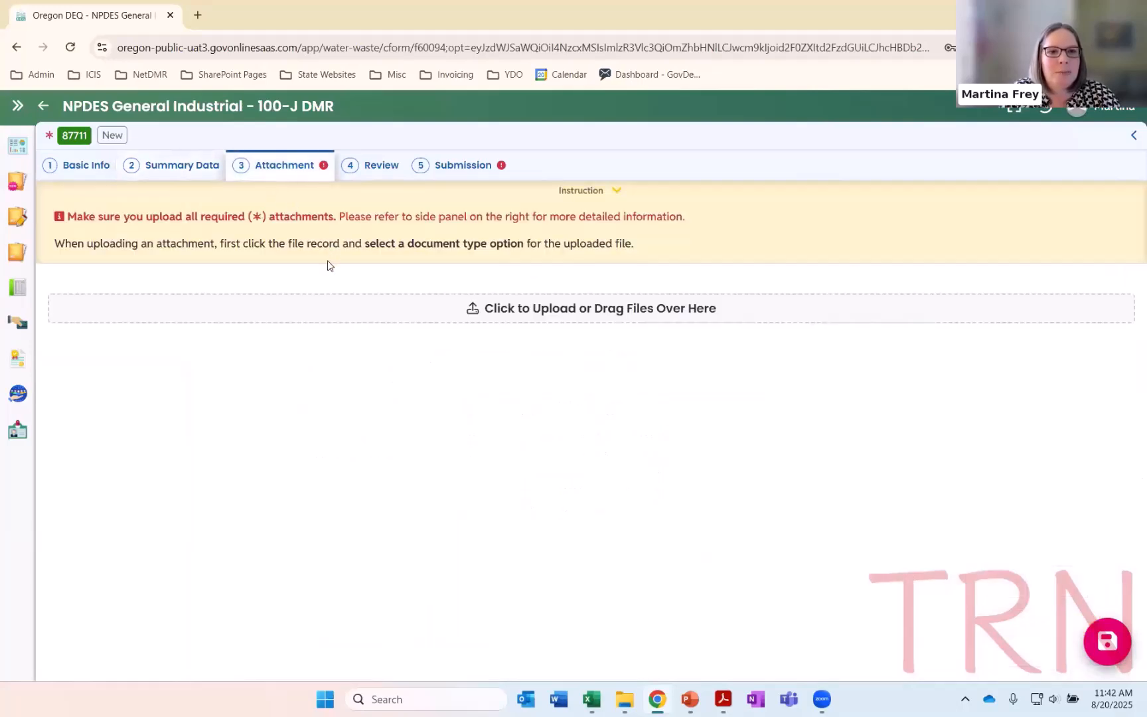
{"action": "left_click", "coordinate": [1133, 137]}
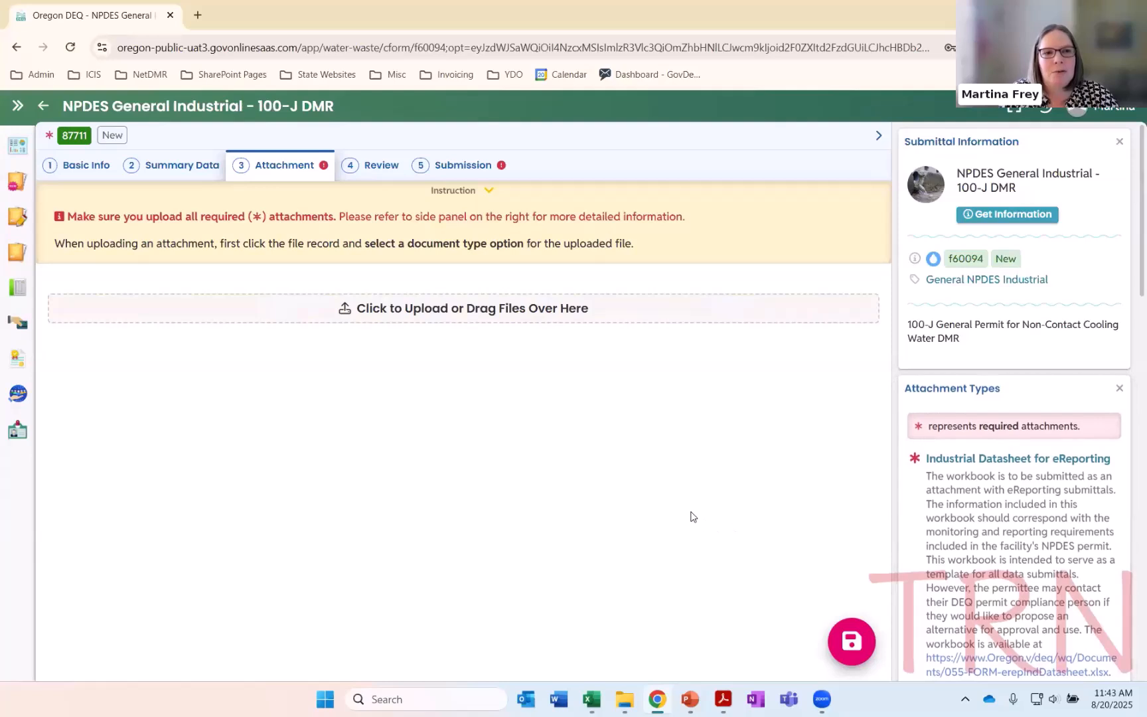
{"action": "scroll", "coordinate": [1036, 487], "scroll_direction": "down", "scroll_amount": 2}
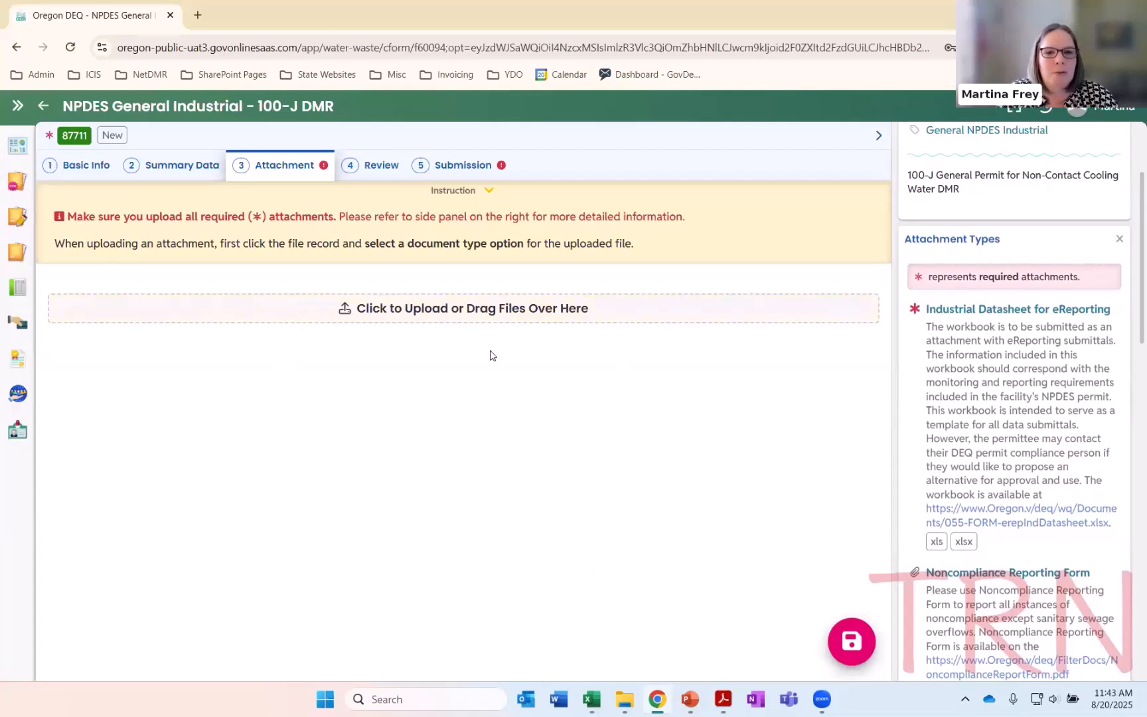
{"action": "left_click", "coordinate": [468, 312]}
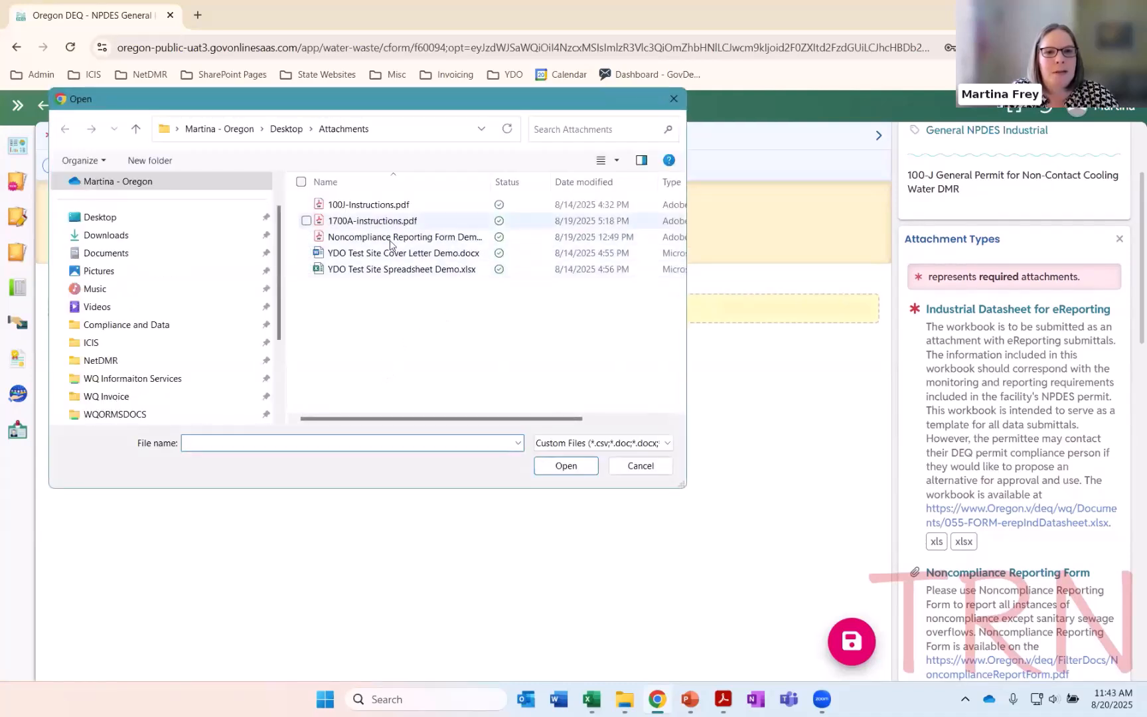
{"action": "left_click", "coordinate": [366, 272]}
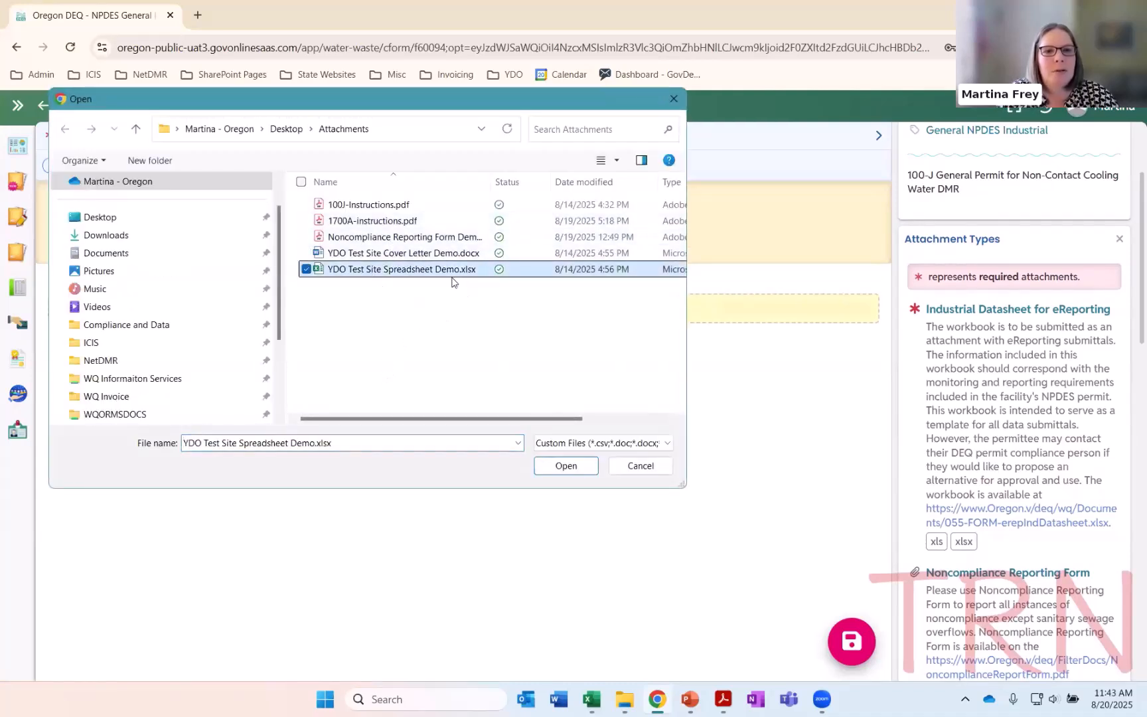
{"action": "left_click", "coordinate": [565, 465]}
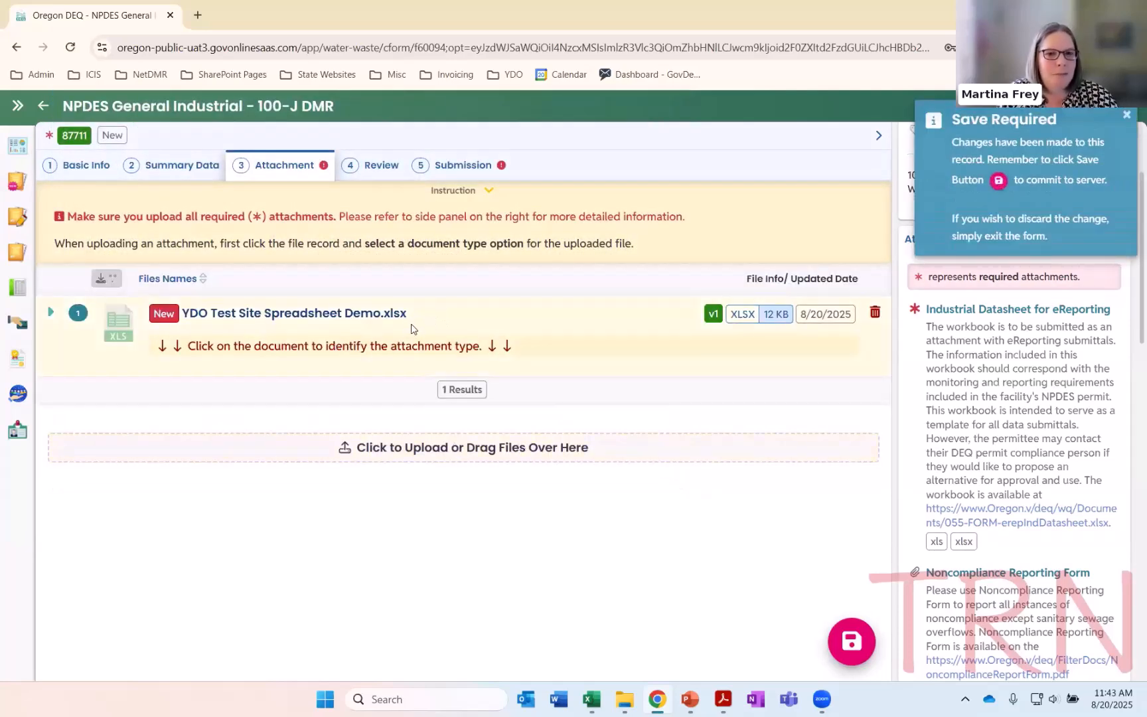
Set the uploaded spreadsheet's document type to Industrial Datasheet for eReporting and save the submittal
{"action": "left_click", "coordinate": [426, 315]}
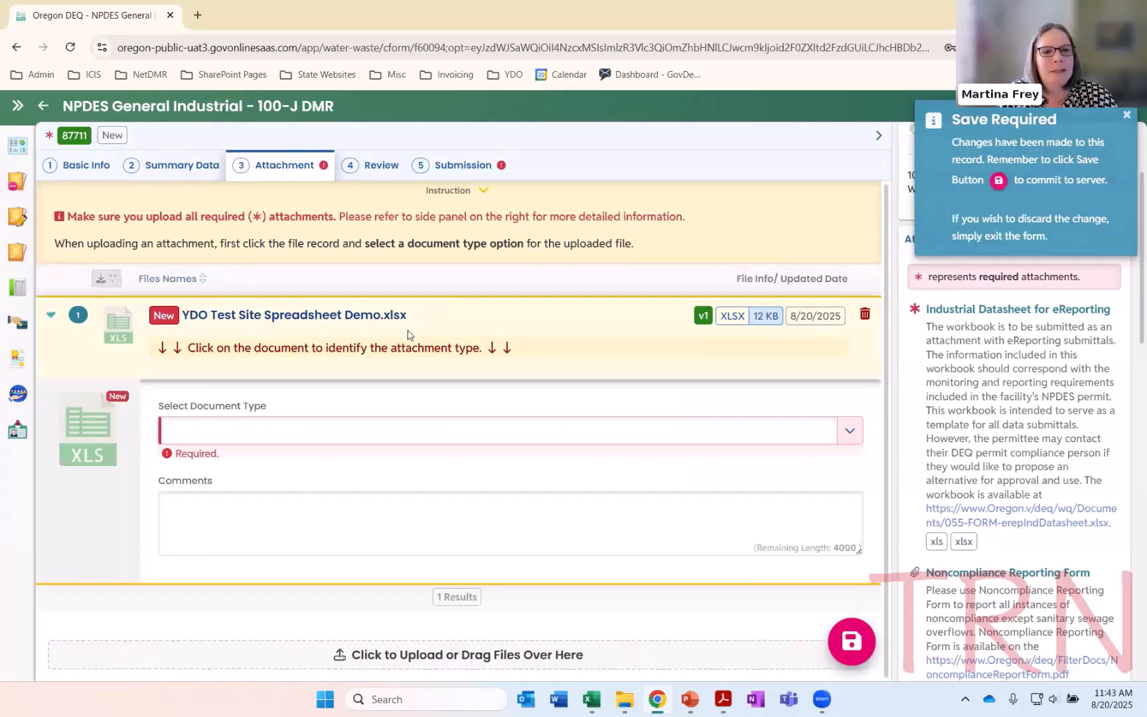
{"action": "left_click", "coordinate": [454, 436]}
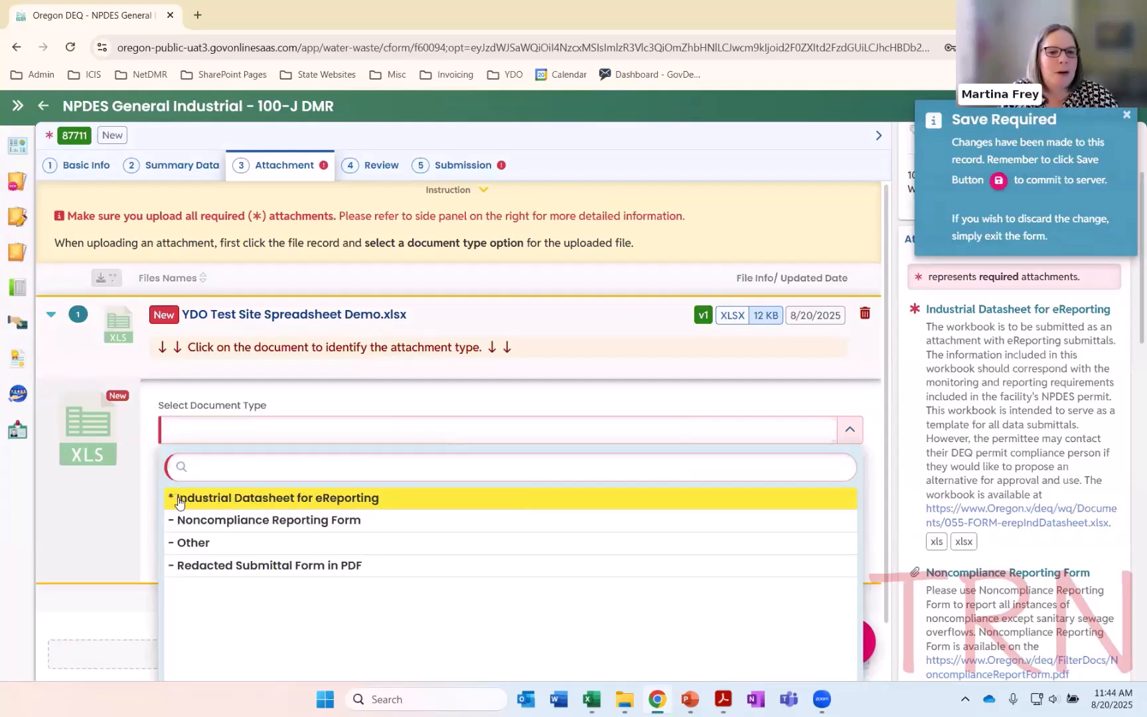
{"action": "left_click", "coordinate": [224, 498]}
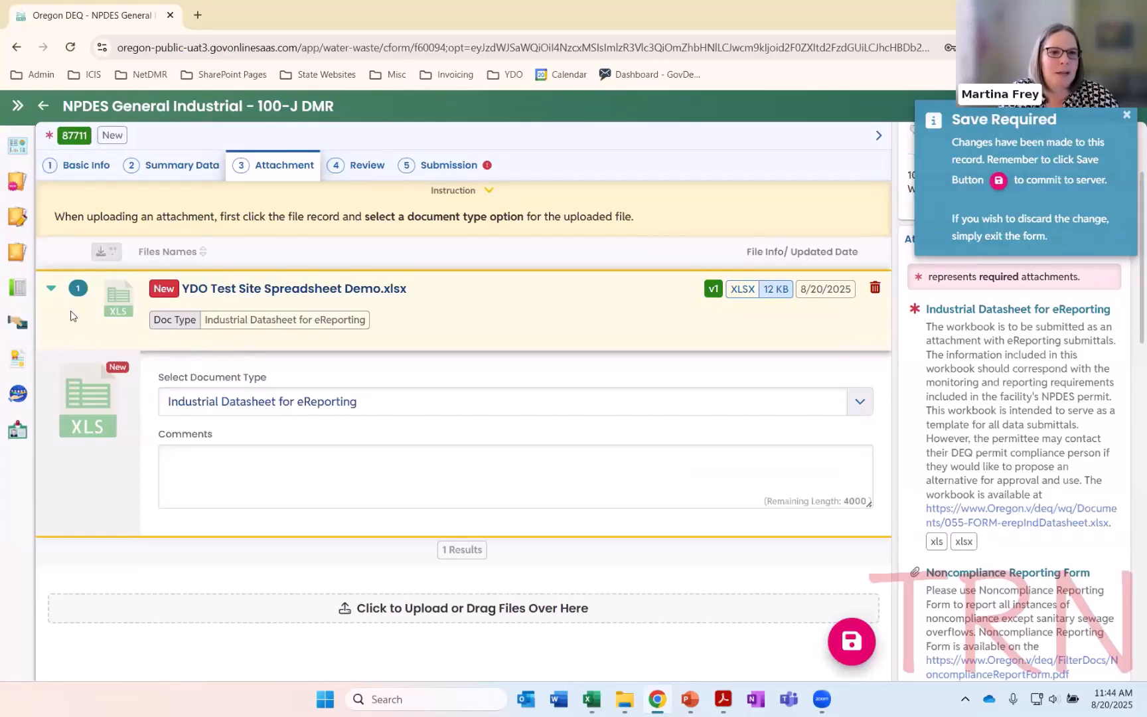
{"action": "left_click", "coordinate": [51, 289]}
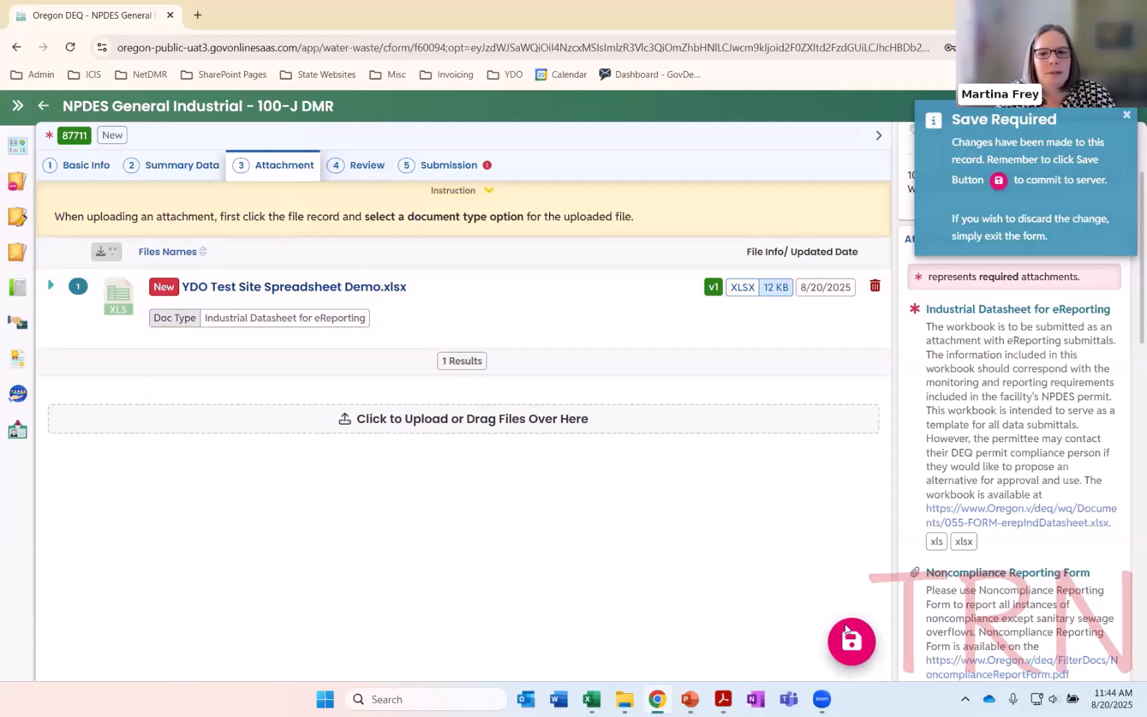
{"action": "left_click", "coordinate": [856, 642]}
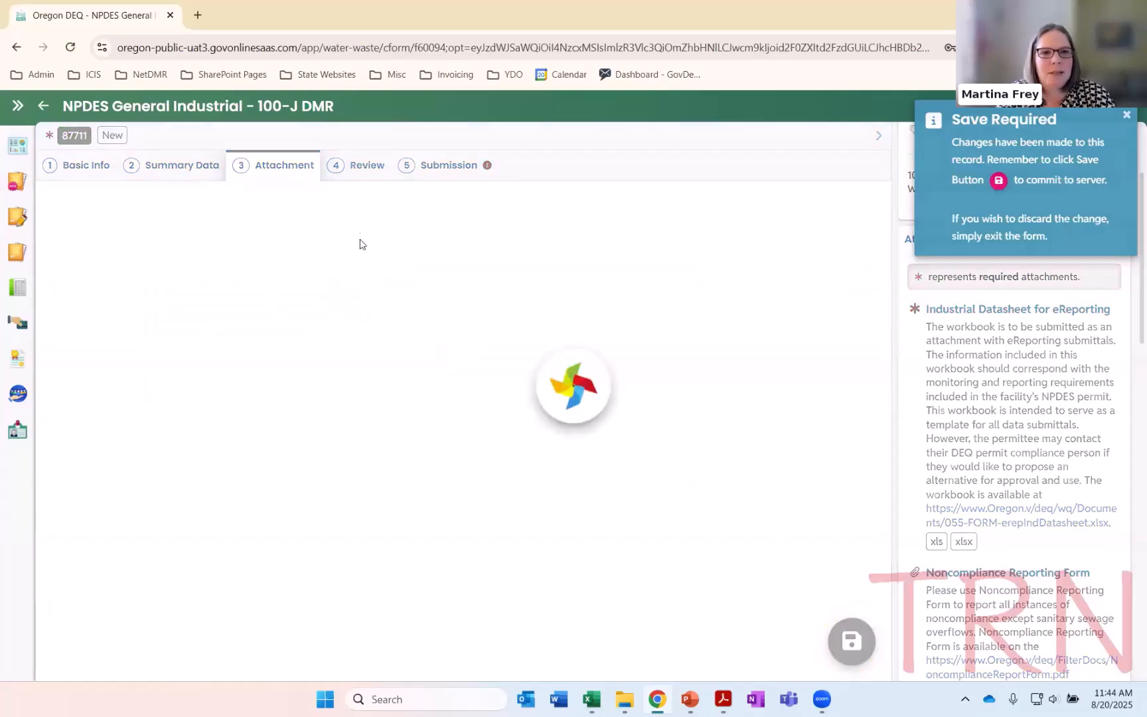
Review the submittal's form and attachment summary, and agree to the certification statement
{"action": "left_click", "coordinate": [353, 168]}
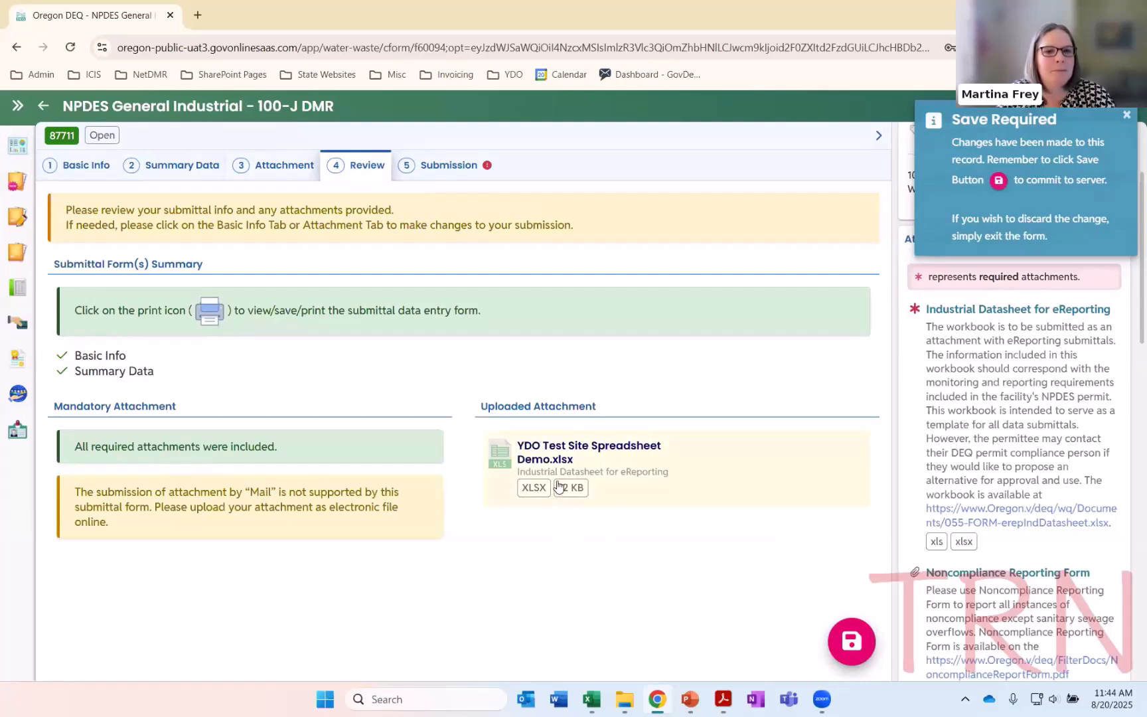
{"action": "left_click", "coordinate": [411, 166]}
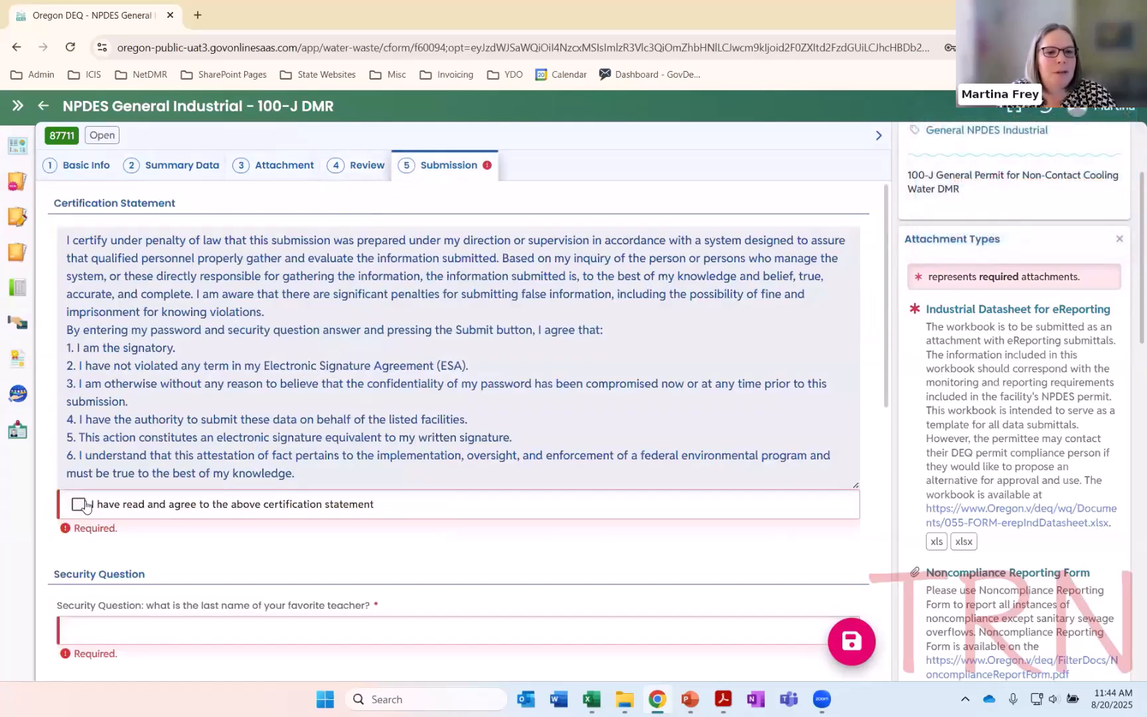
{"action": "left_click", "coordinate": [139, 505]}
{"action": "scroll", "coordinate": [222, 501], "scroll_direction": "down", "scroll_amount": 3}
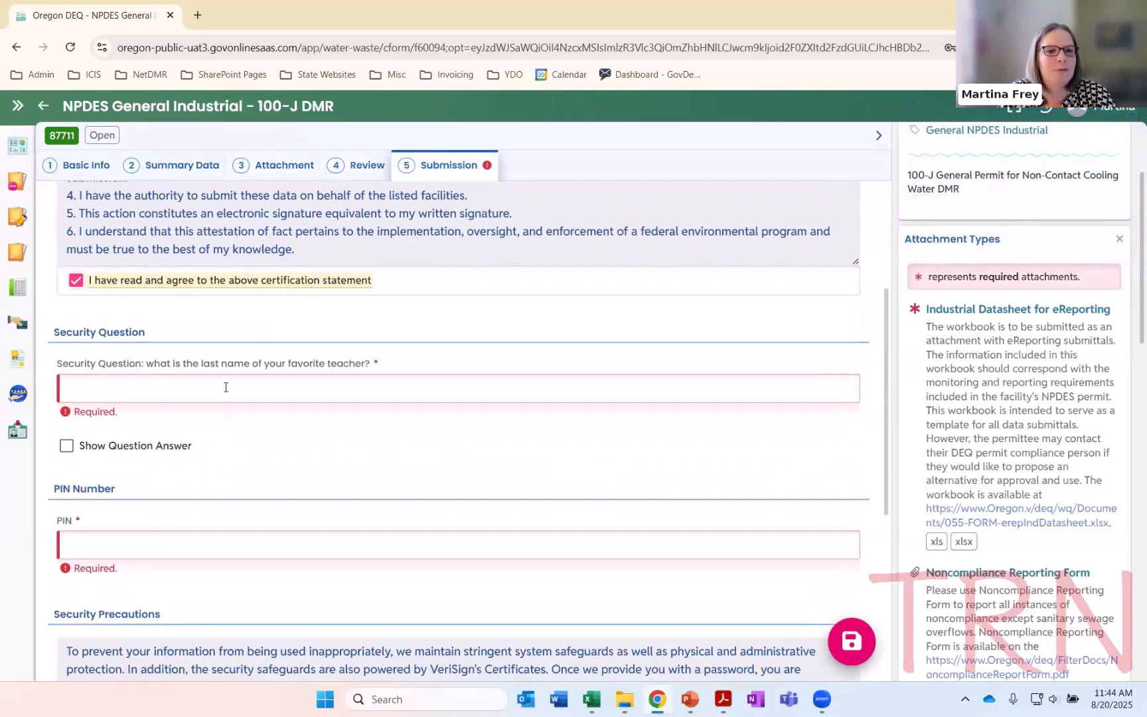
Enter the security question answer and the PIN, and submit the 100-J DMR
{"action": "left_click", "coordinate": [226, 387]}
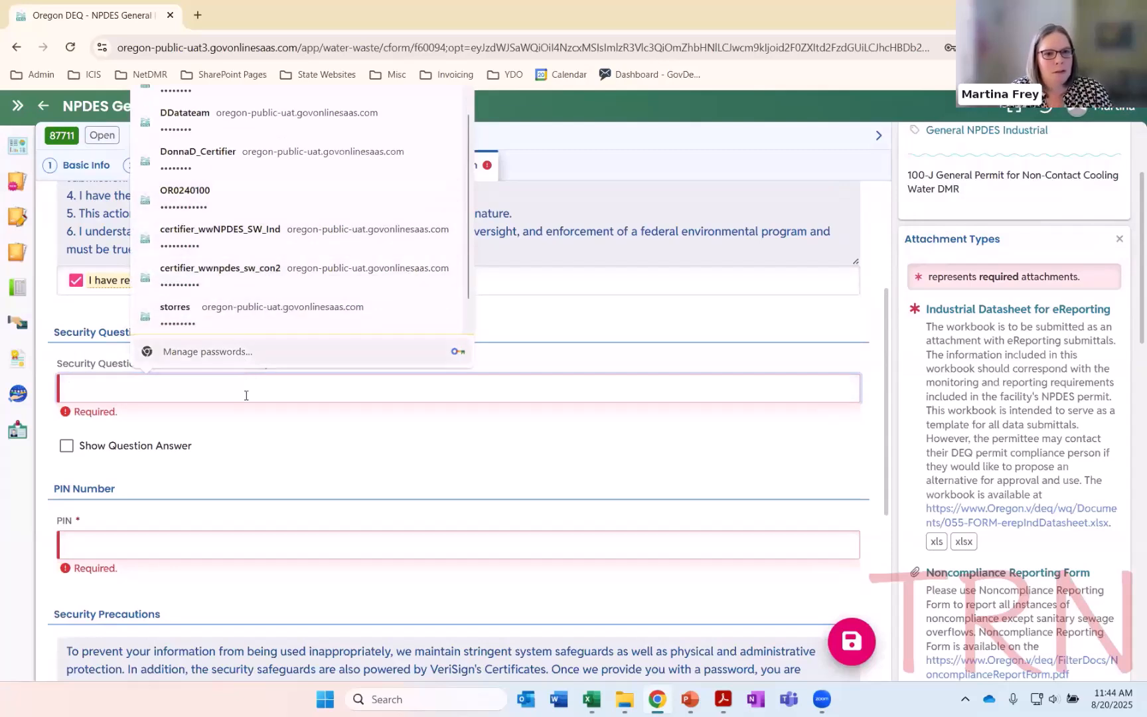
{"action": "type", "text": "*******"}
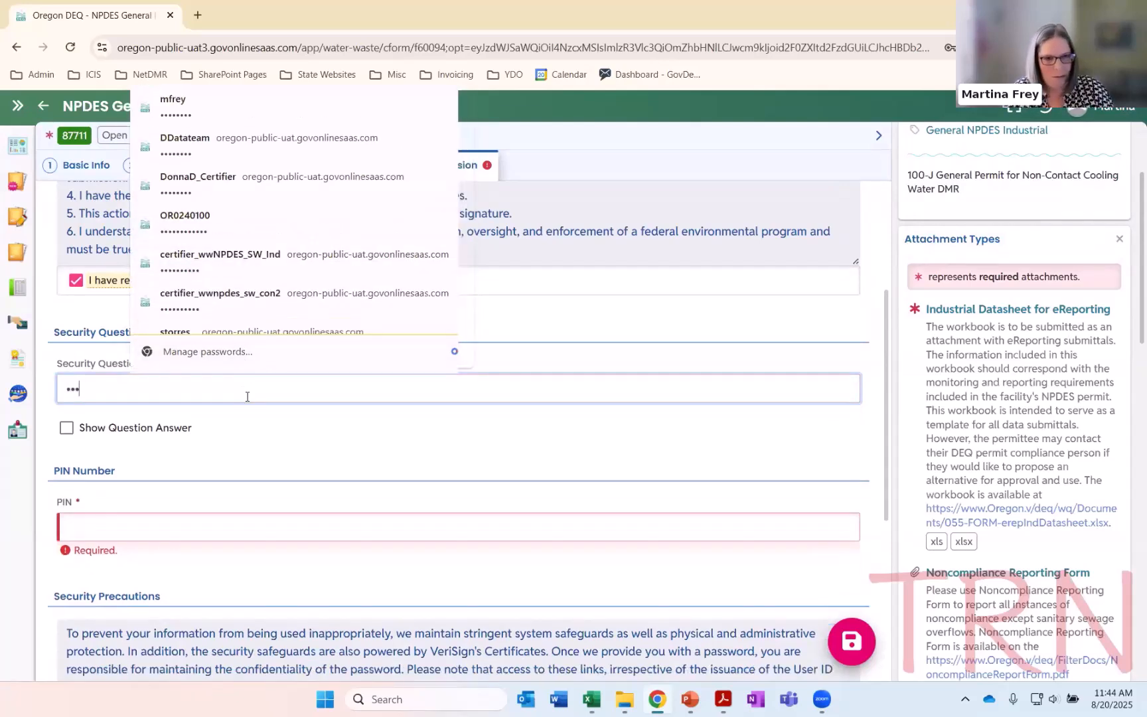
{"action": "left_click", "coordinate": [257, 516]}
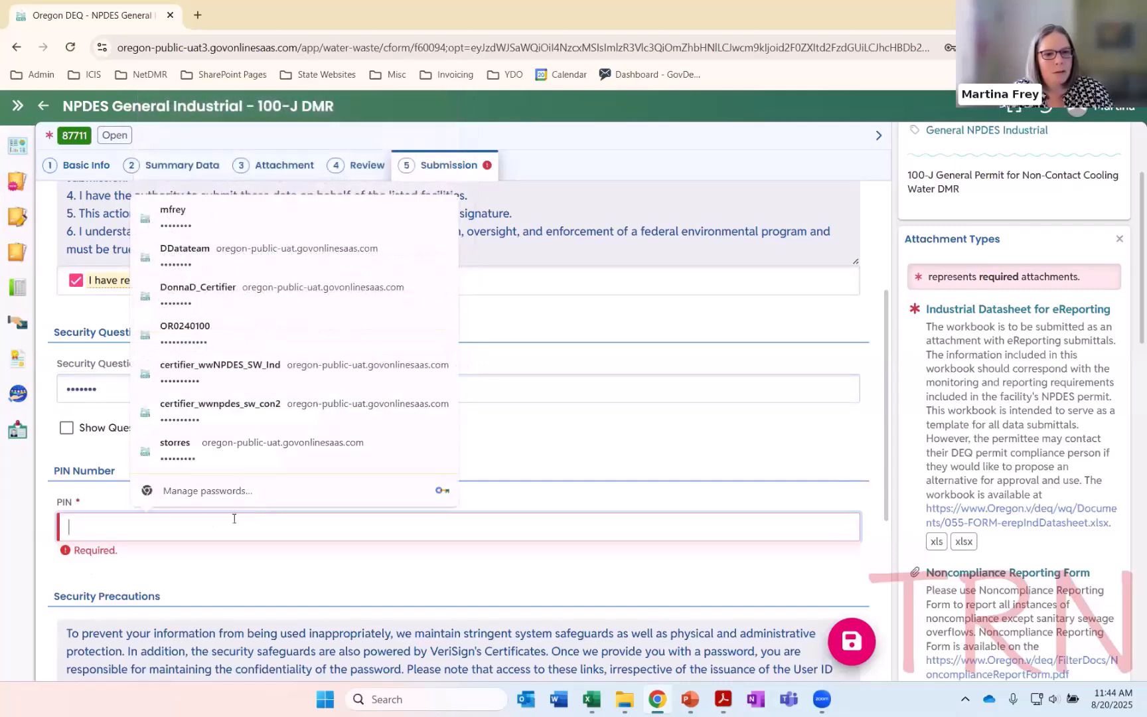
{"action": "type", "text": "*****"}
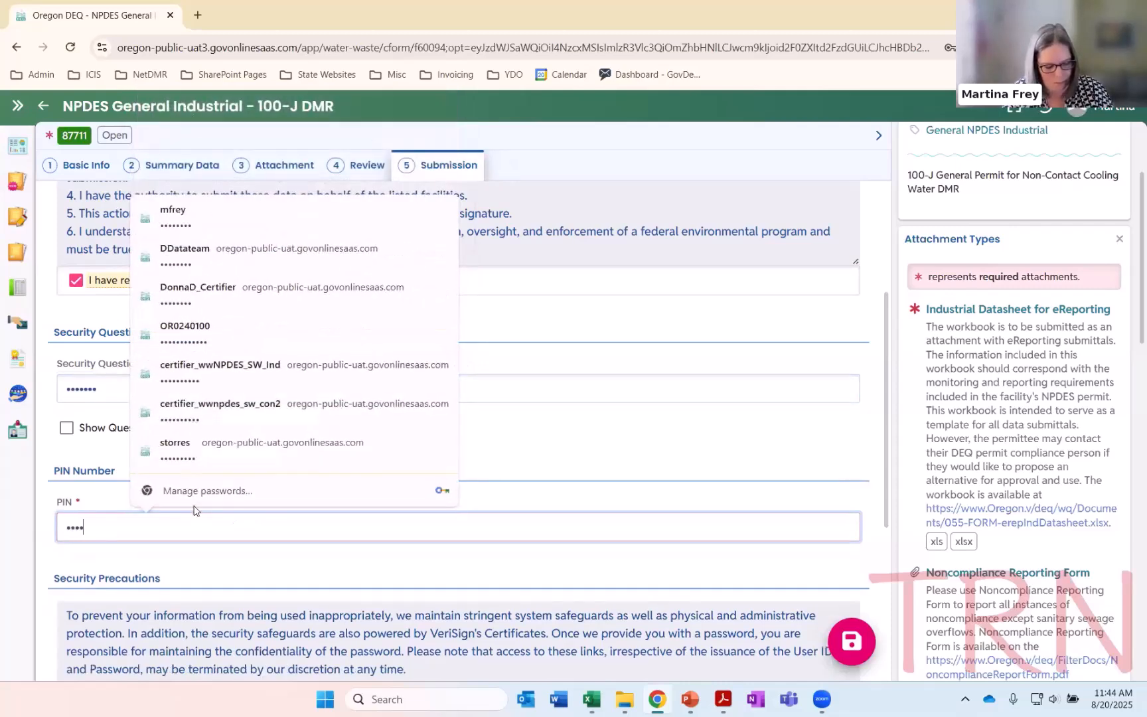
{"action": "type", "text": "***"}
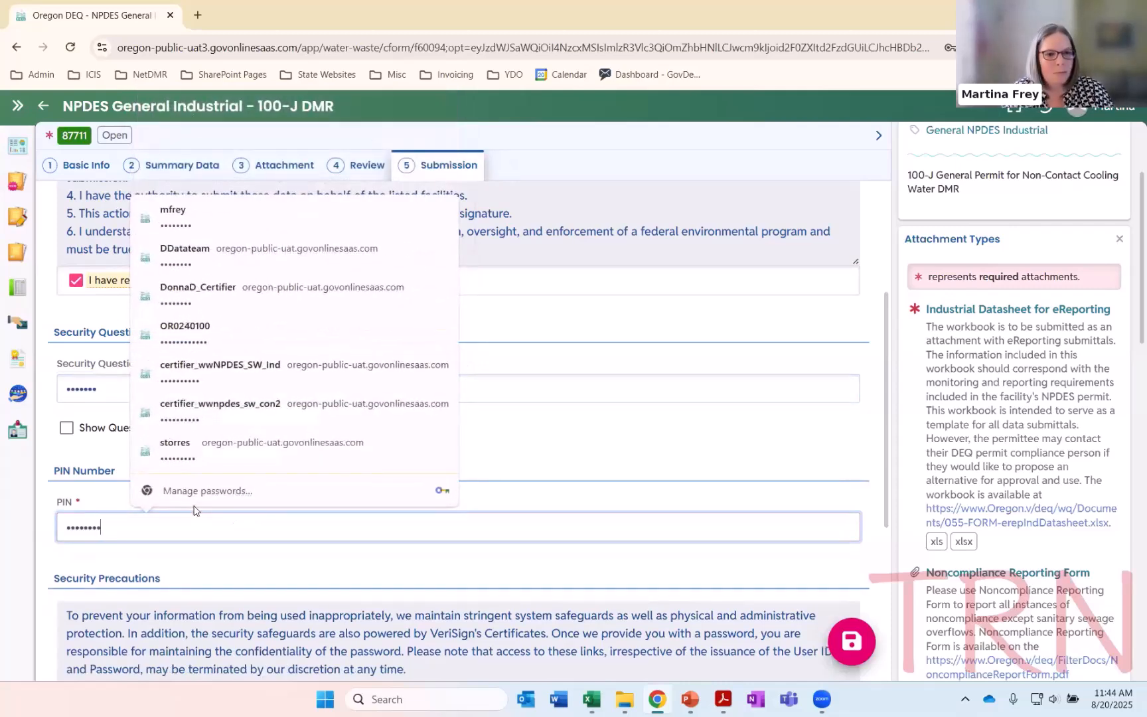
{"action": "left_click", "coordinate": [223, 571]}
{"action": "scroll", "coordinate": [226, 564], "scroll_direction": "down", "scroll_amount": 5}
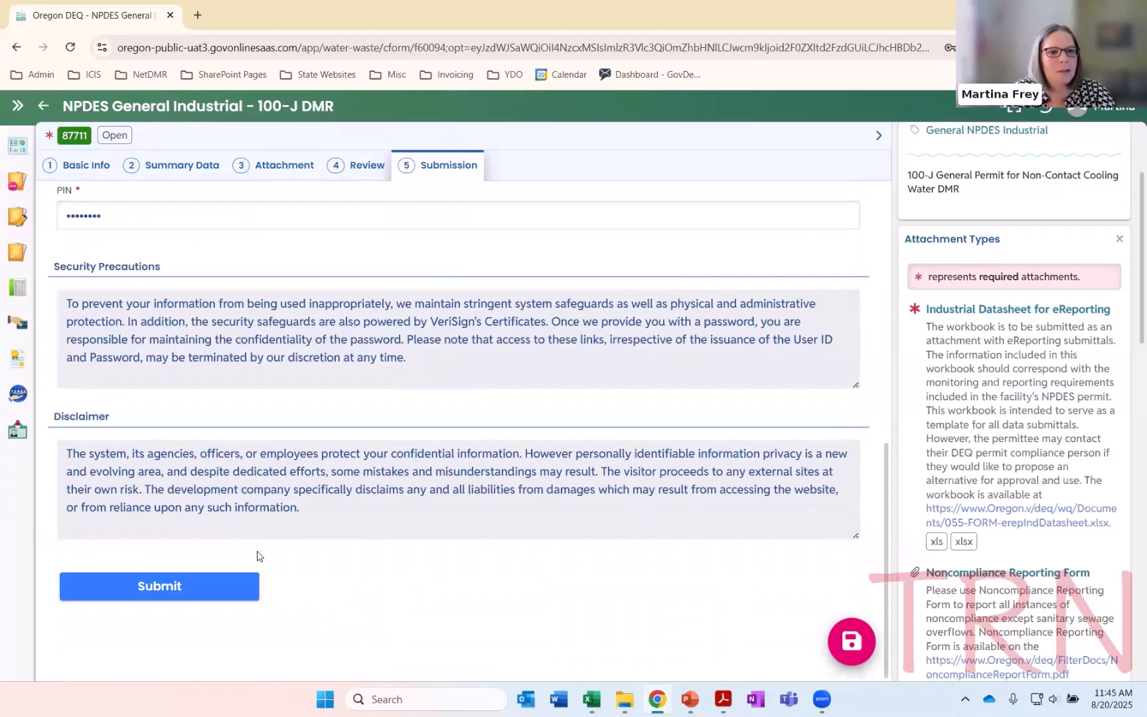
{"action": "left_click", "coordinate": [168, 587]}
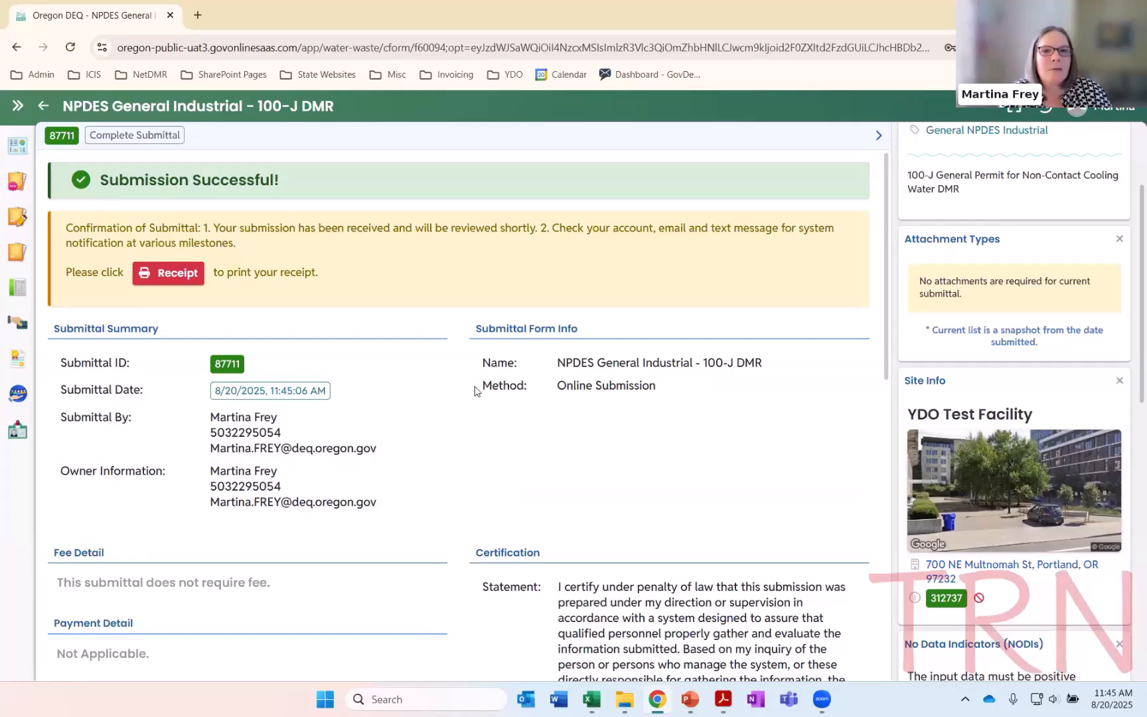
Switch to the PowerPoint presentation and show the Your DEQ Online guidance slide
{"action": "left_click", "coordinate": [689, 699]}
{"action": "scroll", "coordinate": [492, 523], "scroll_direction": "down", "scroll_amount": 1}
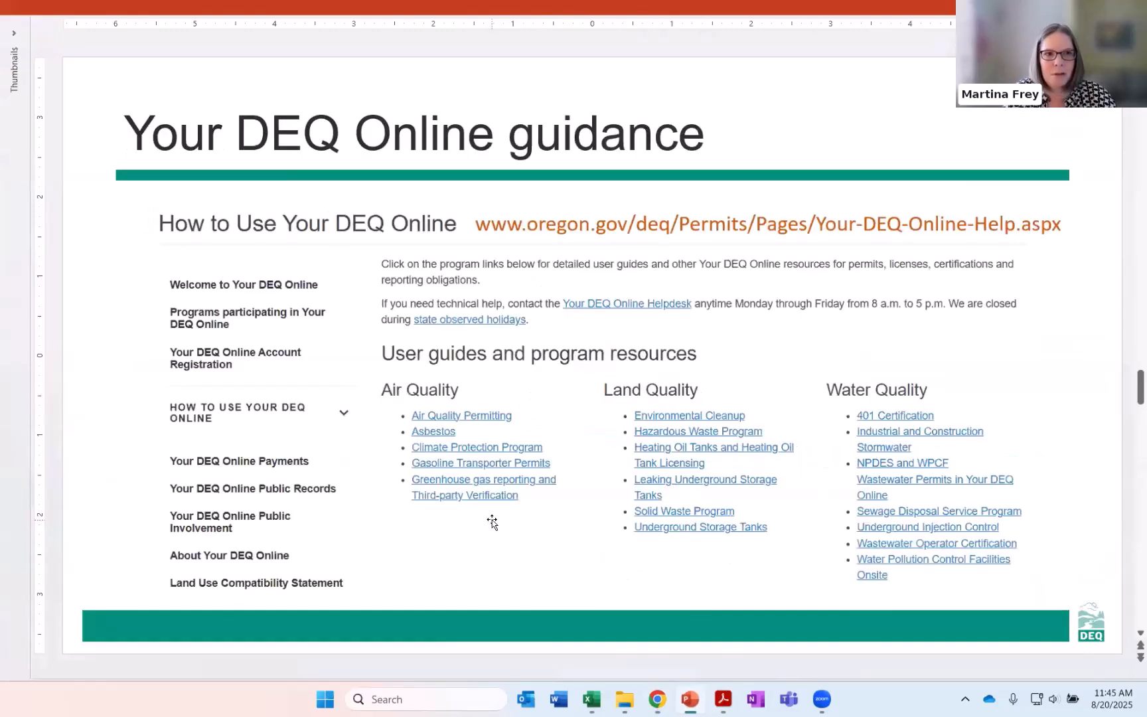
{"action": "left_click", "coordinate": [223, 262]}
{"action": "left_click", "coordinate": [129, 253]}
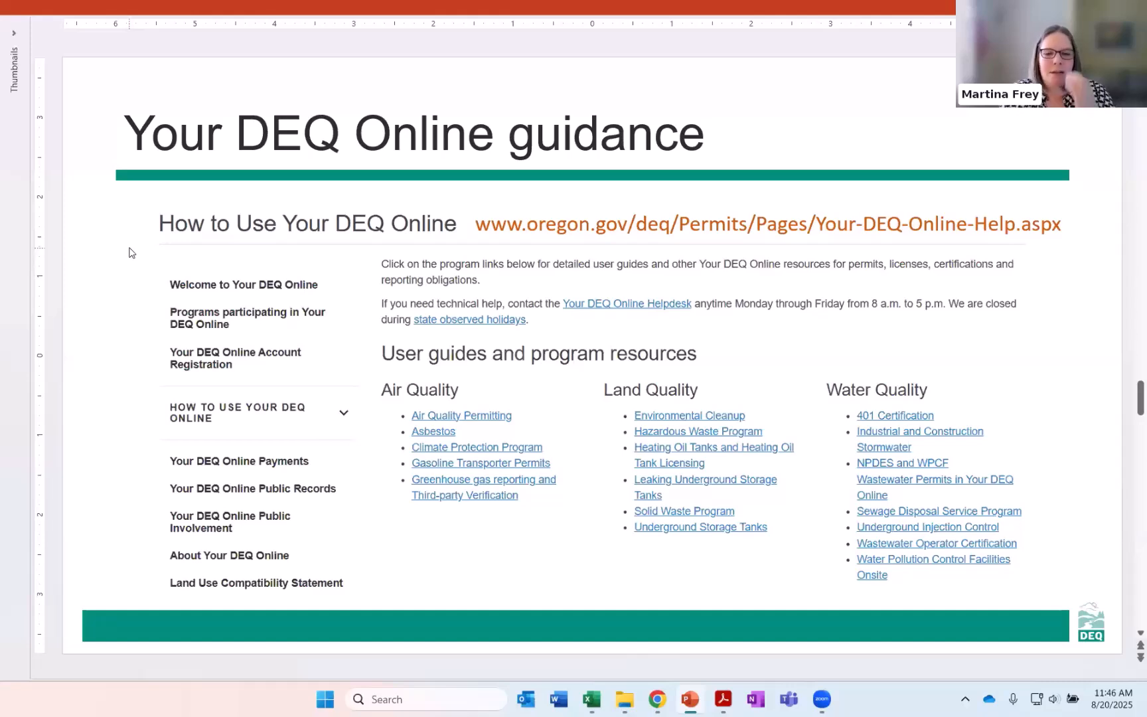
Return to Chrome and filter the upcoming obligations to due dates in the next 60 days
{"action": "left_click", "coordinate": [655, 700]}
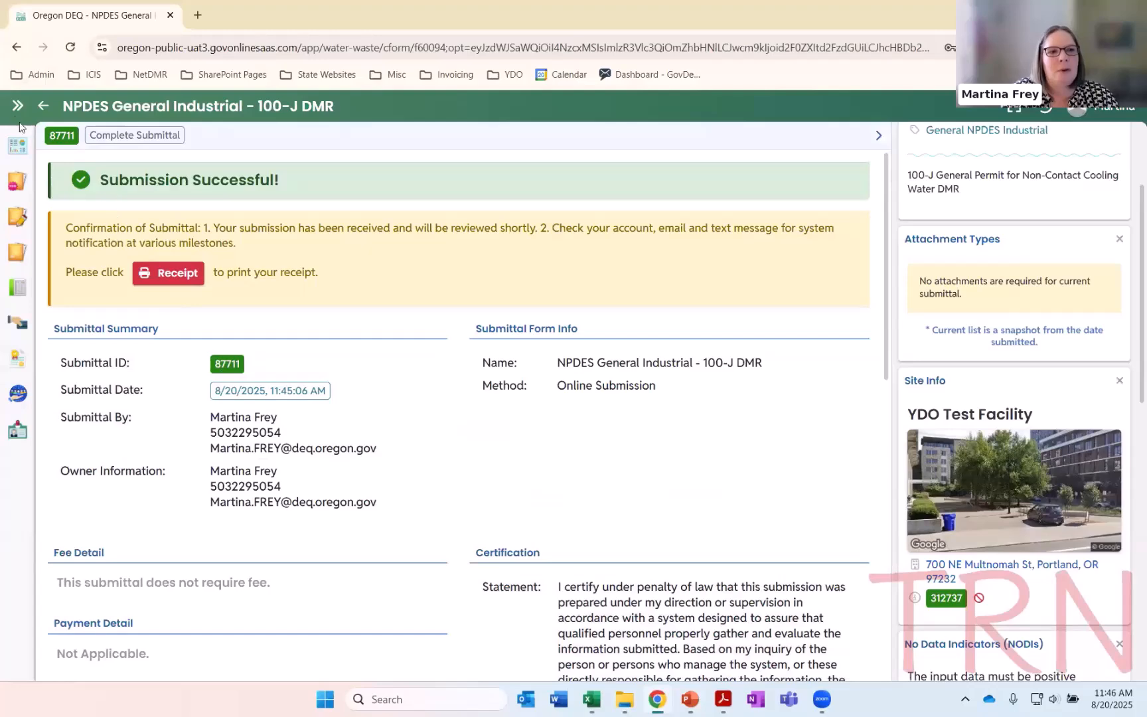
{"action": "left_click", "coordinate": [17, 286]}
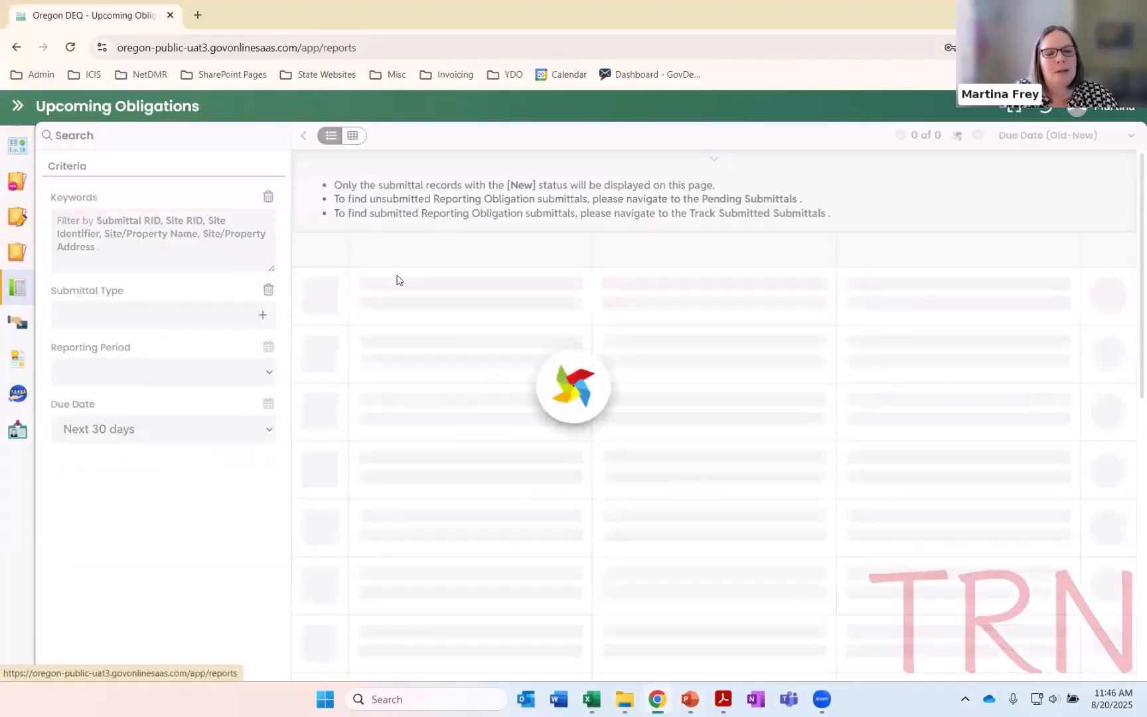
{"action": "left_click", "coordinate": [267, 432]}
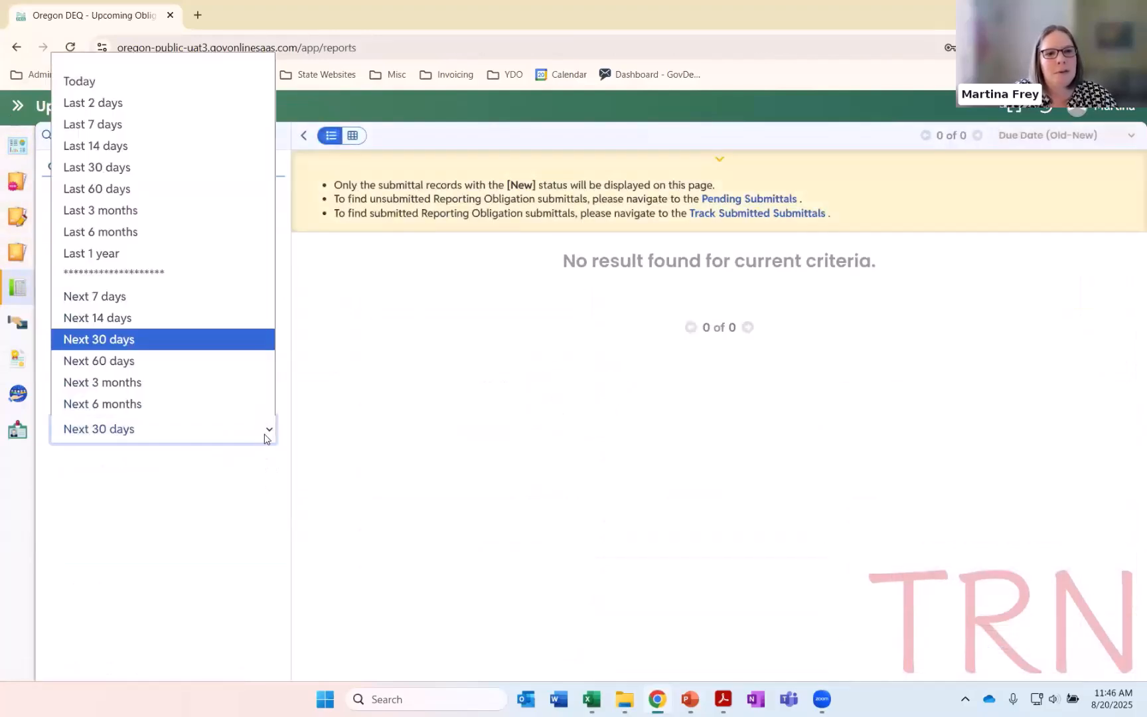
{"action": "left_click", "coordinate": [163, 361]}
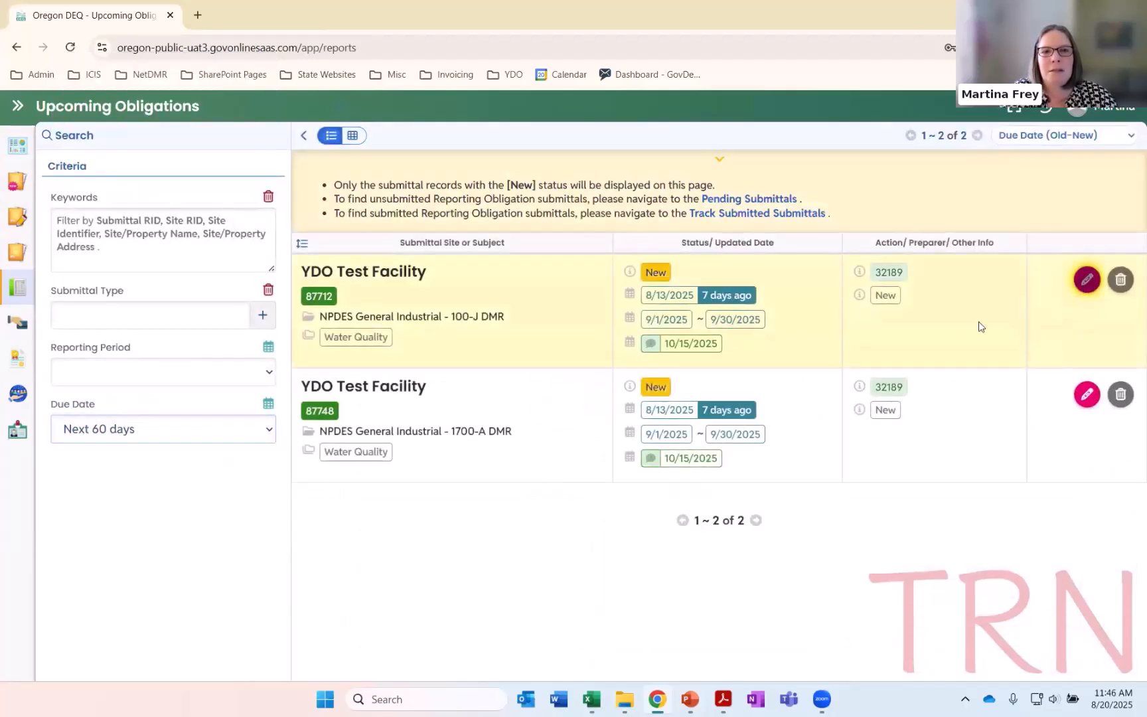
Open the new NPDES General Industrial - 100-J DMR for YDO Test Facility and download its submittal information PDF
{"action": "left_click", "coordinate": [979, 327]}
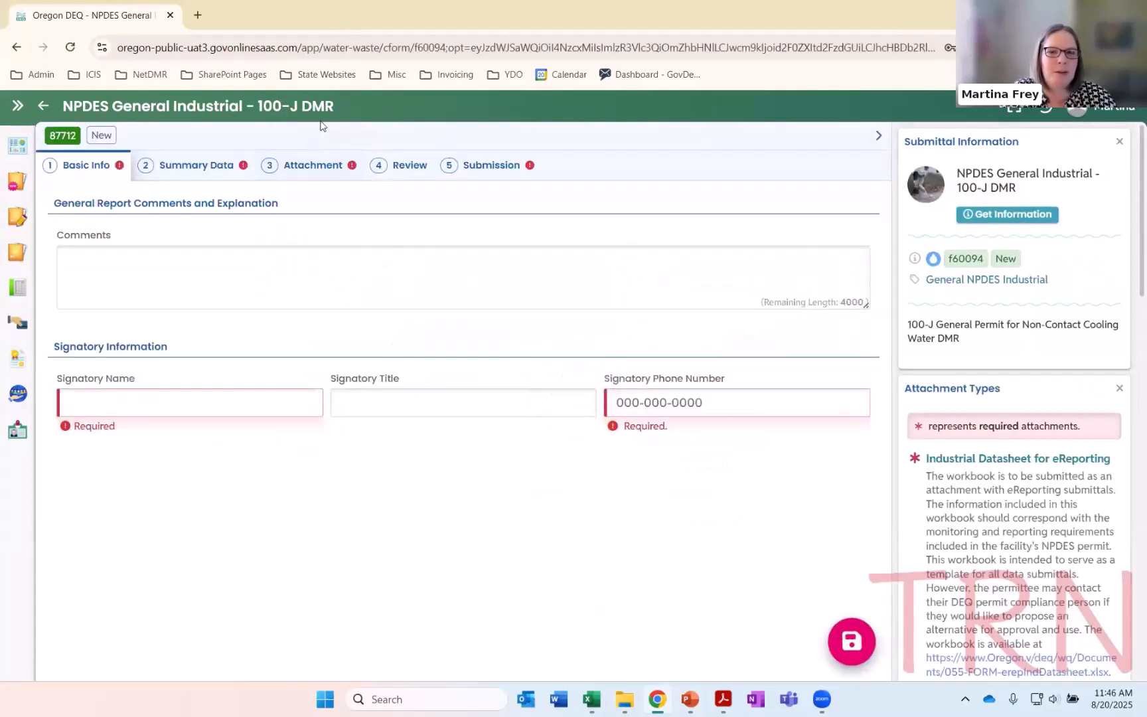
{"action": "left_click", "coordinate": [990, 215]}
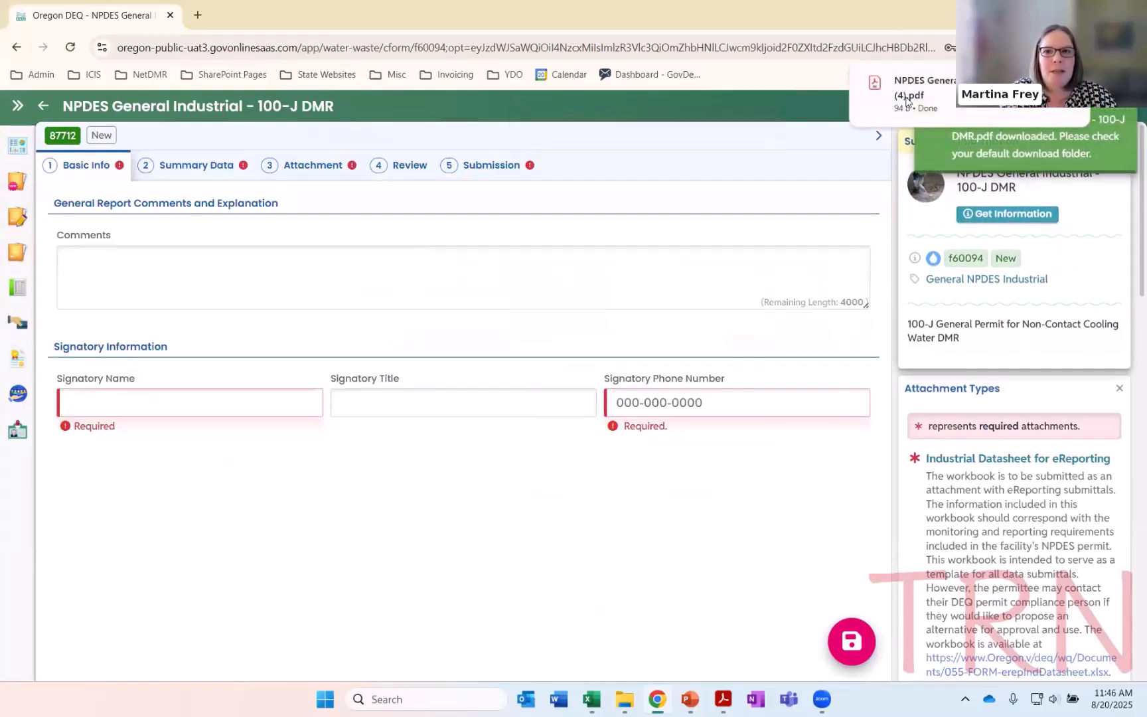
Open 100J-Instructions.pdf from the Attachments folder and read its guidance from the Basic information tab section through Revisions
{"action": "left_click", "coordinate": [622, 700]}
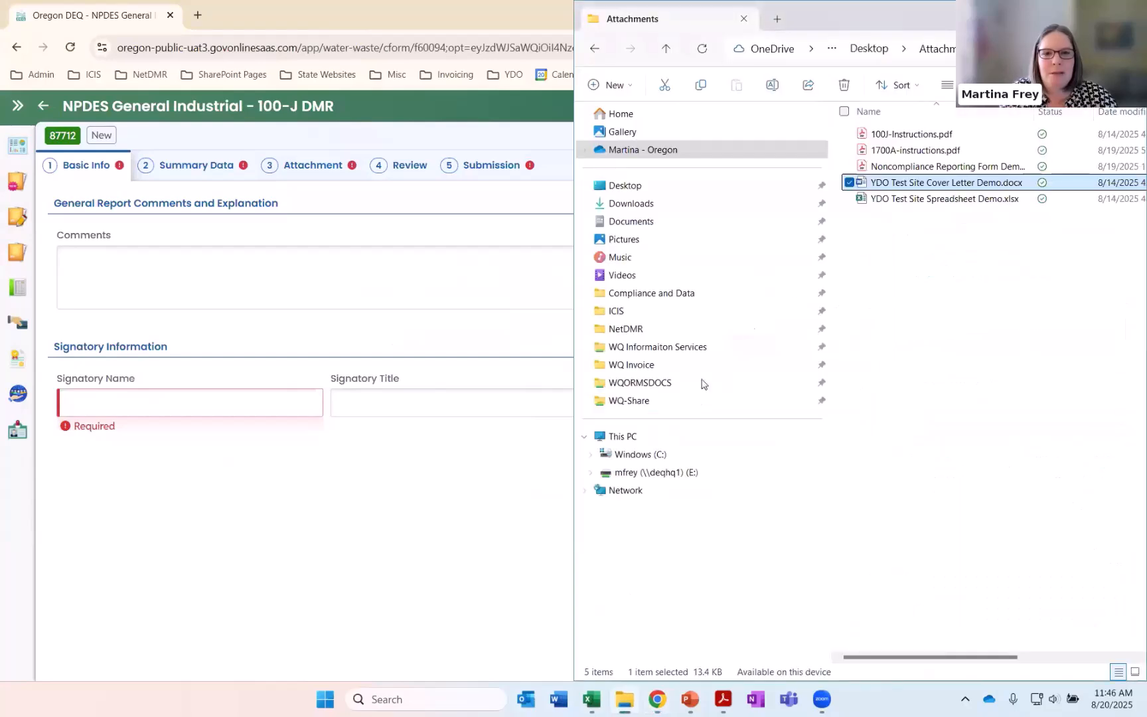
{"action": "left_click", "coordinate": [877, 133]}
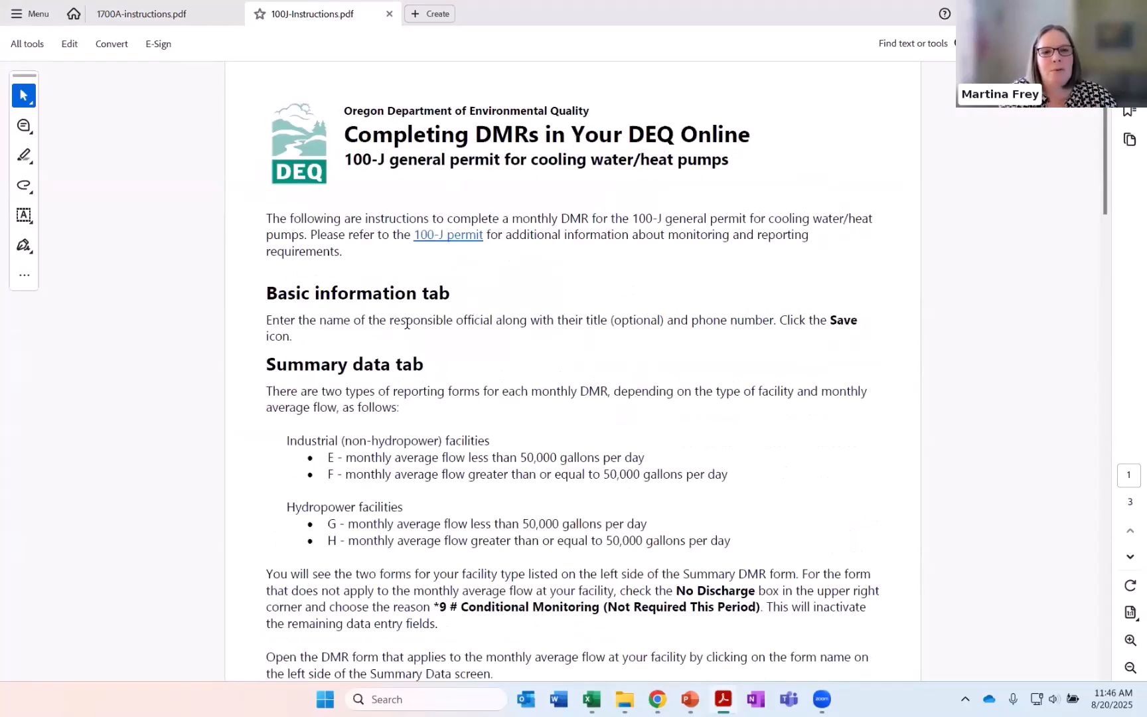
{"action": "scroll", "coordinate": [504, 332], "scroll_direction": "down", "scroll_amount": 4}
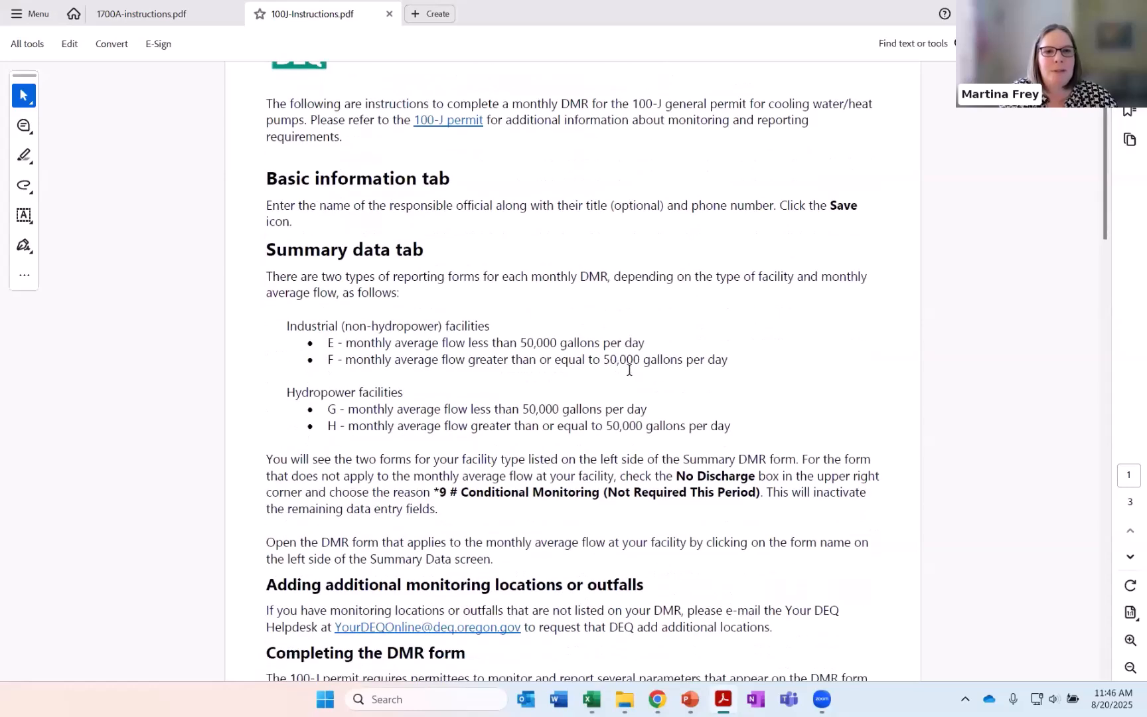
{"action": "scroll", "coordinate": [660, 378], "scroll_direction": "down", "scroll_amount": 1}
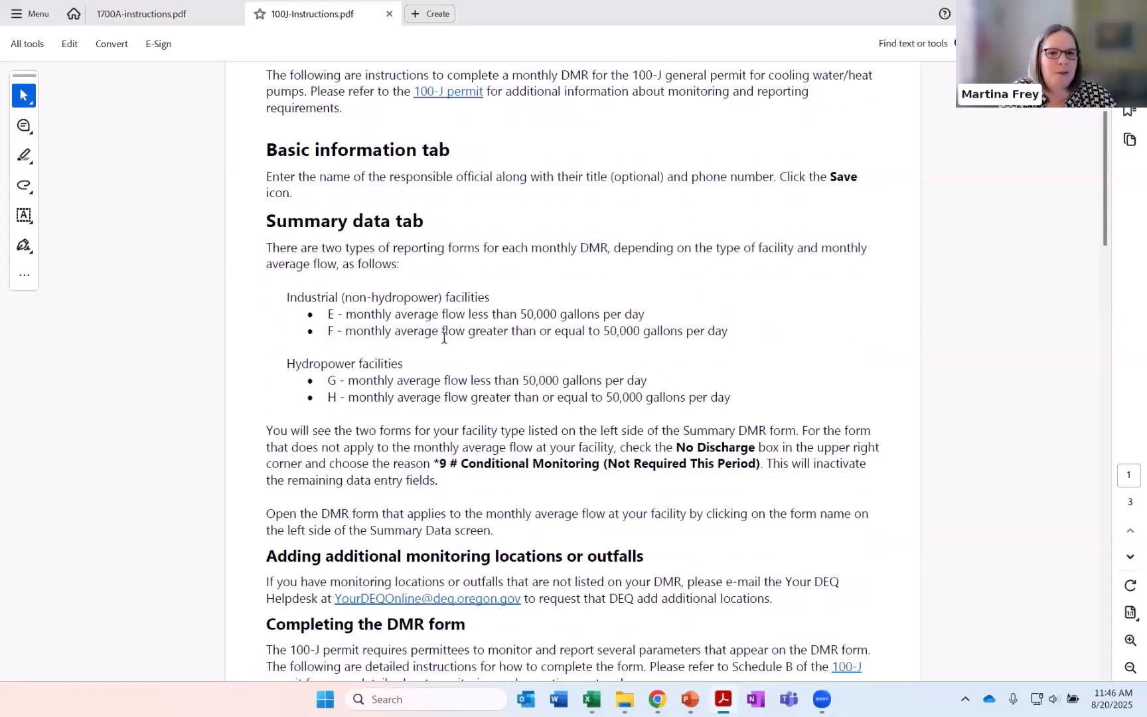
{"action": "scroll", "coordinate": [538, 418], "scroll_direction": "down", "scroll_amount": 2}
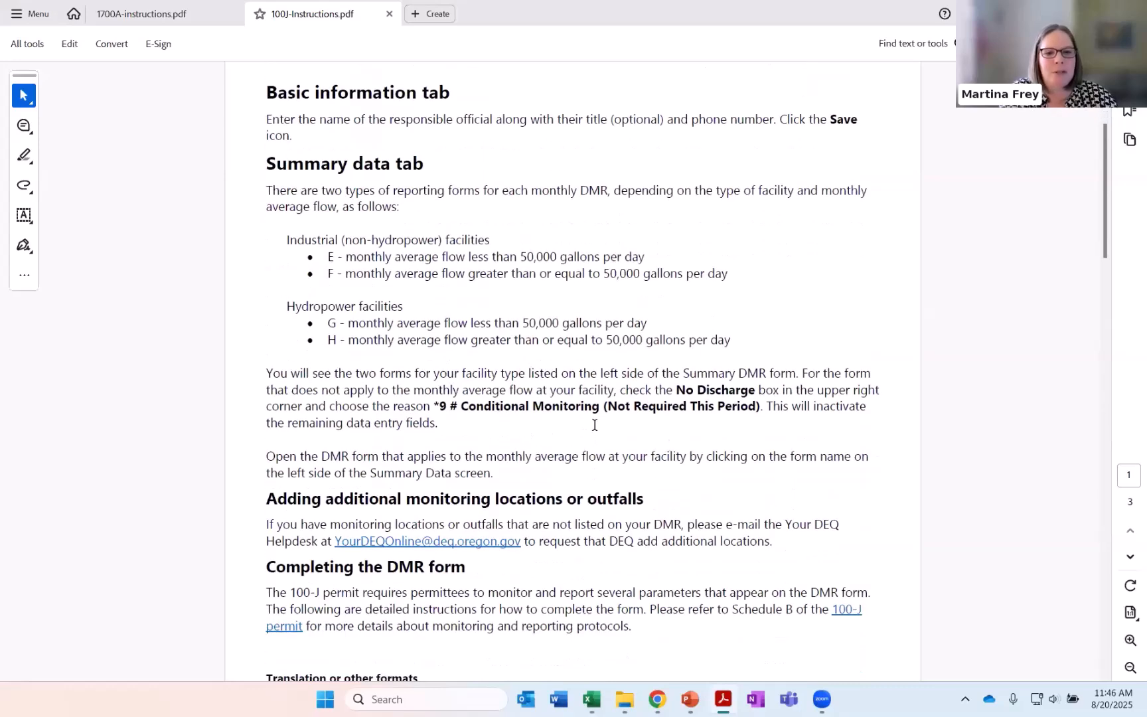
{"action": "scroll", "coordinate": [594, 426], "scroll_direction": "down", "scroll_amount": 2}
{"action": "scroll", "coordinate": [592, 427], "scroll_direction": "down", "scroll_amount": 9}
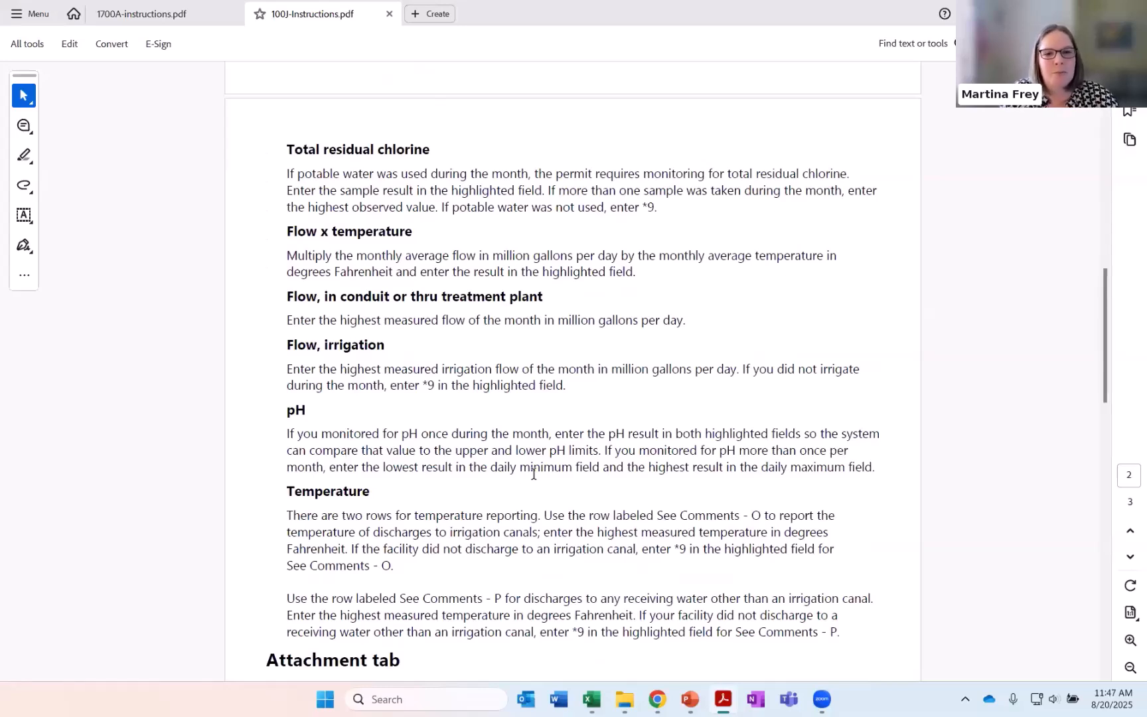
{"action": "scroll", "coordinate": [631, 479], "scroll_direction": "down", "scroll_amount": 3}
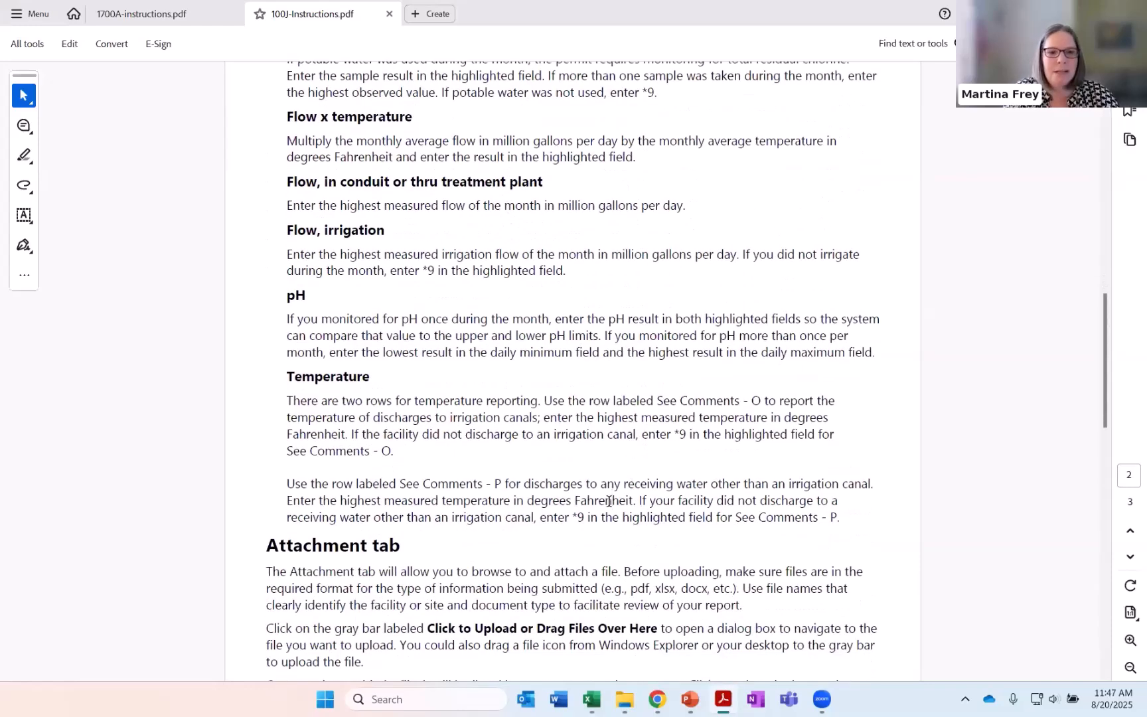
{"action": "scroll", "coordinate": [608, 501], "scroll_direction": "down", "scroll_amount": 10}
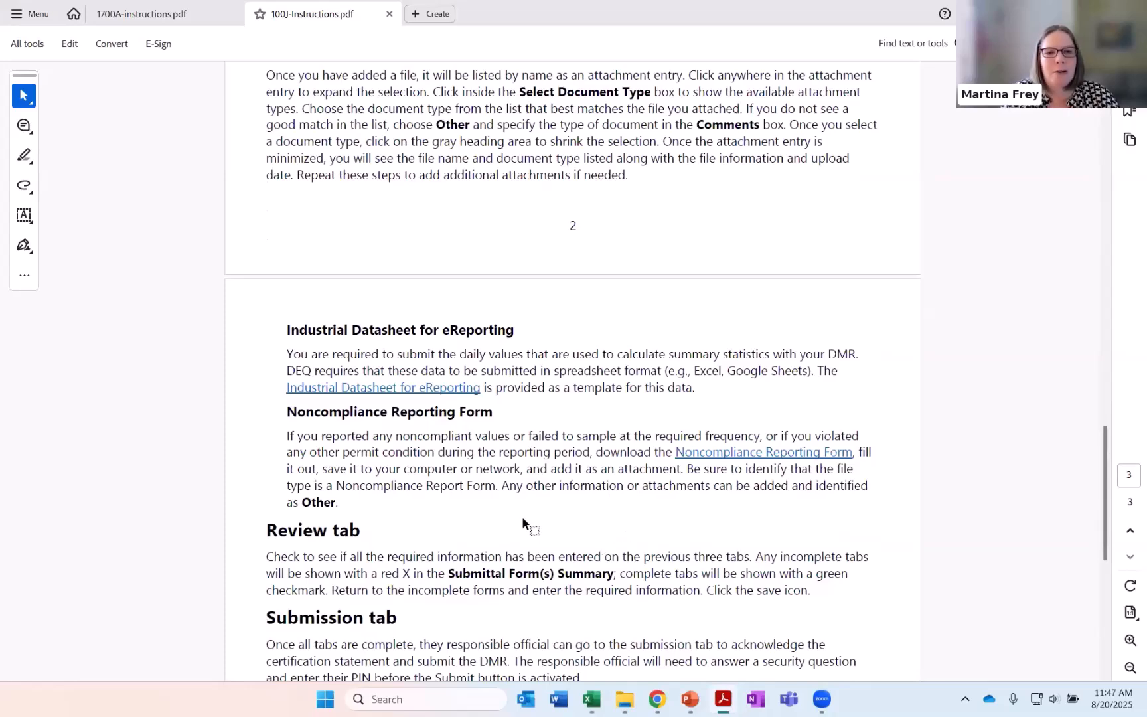
{"action": "scroll", "coordinate": [529, 505], "scroll_direction": "down", "scroll_amount": 3}
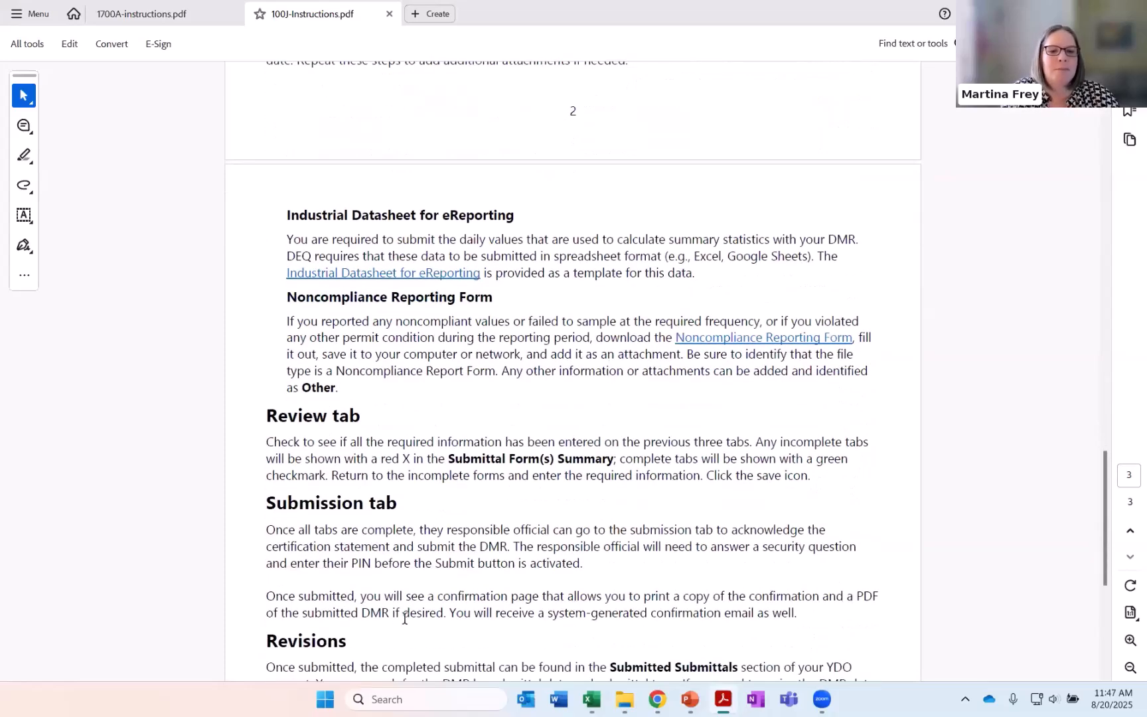
{"action": "scroll", "coordinate": [407, 622], "scroll_direction": "down", "scroll_amount": 4}
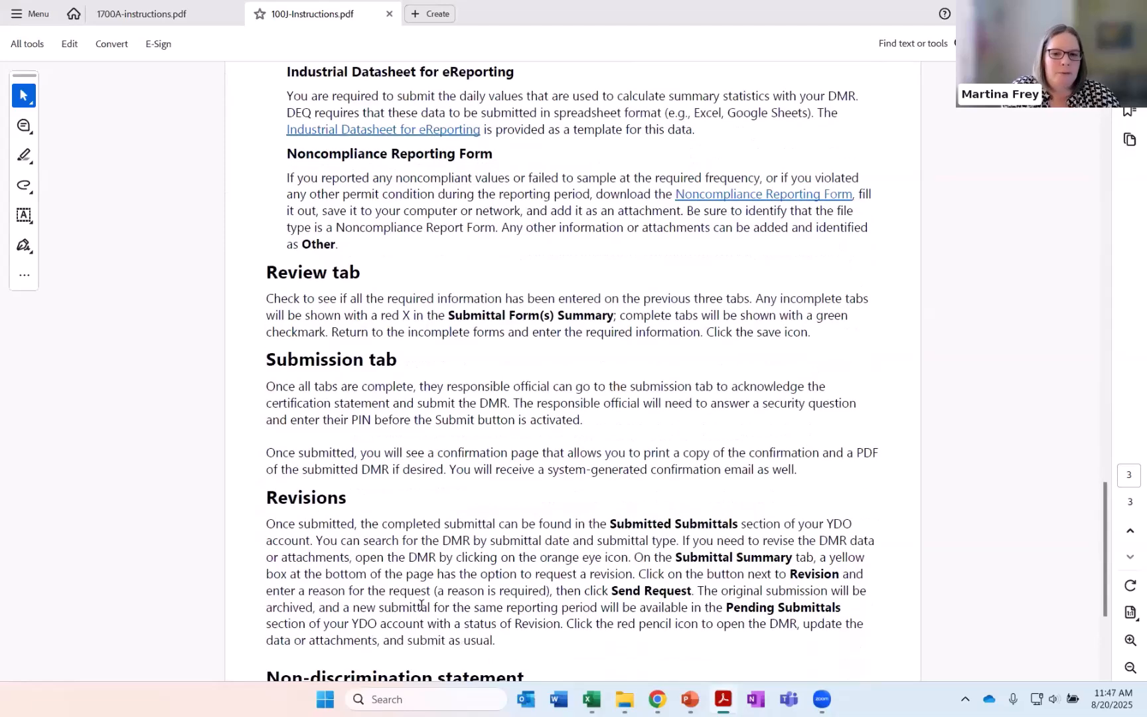
Return to the 100-J DMR in Chrome, and switch to the PowerPoint presentation on DMR reporting
{"action": "left_click", "coordinate": [657, 699]}
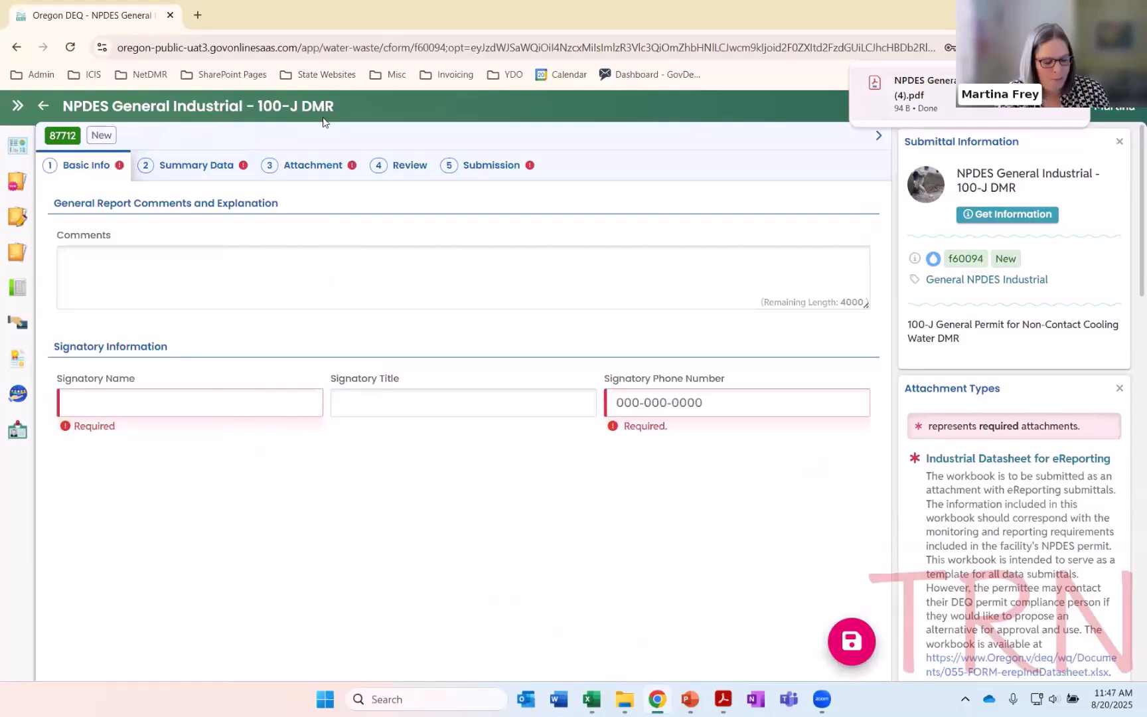
{"action": "key", "text": "alt+Tab"}
{"action": "key", "text": "alt+Tab"}
{"action": "key", "text": "alt+Tab"}
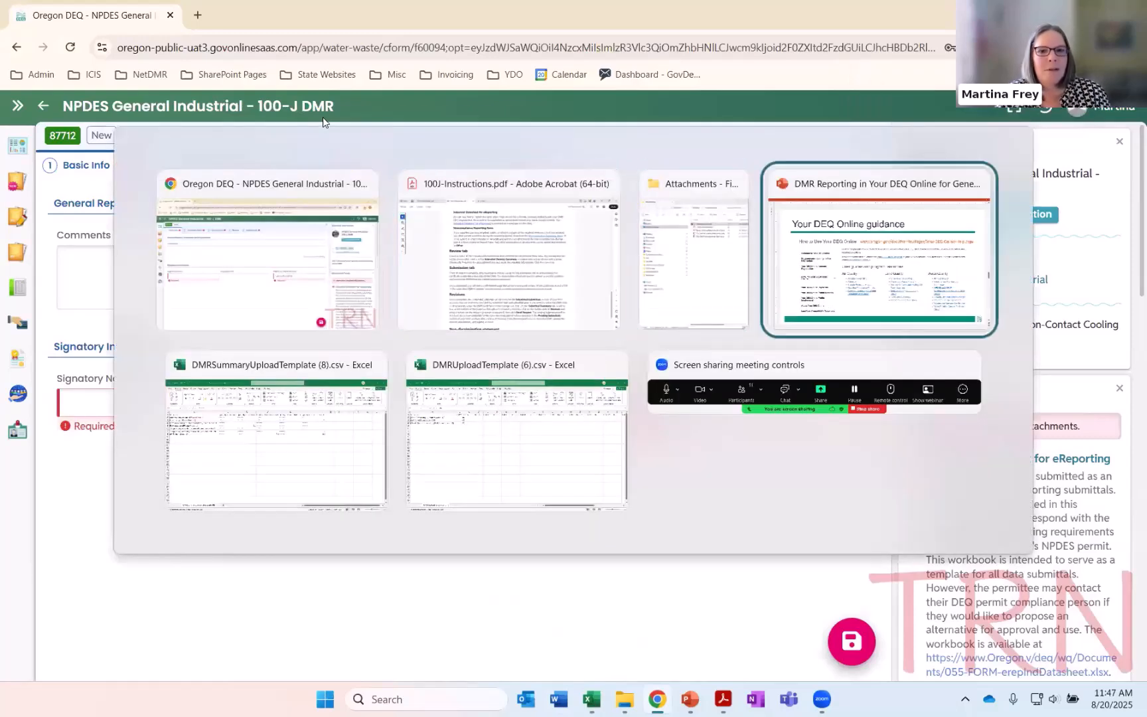